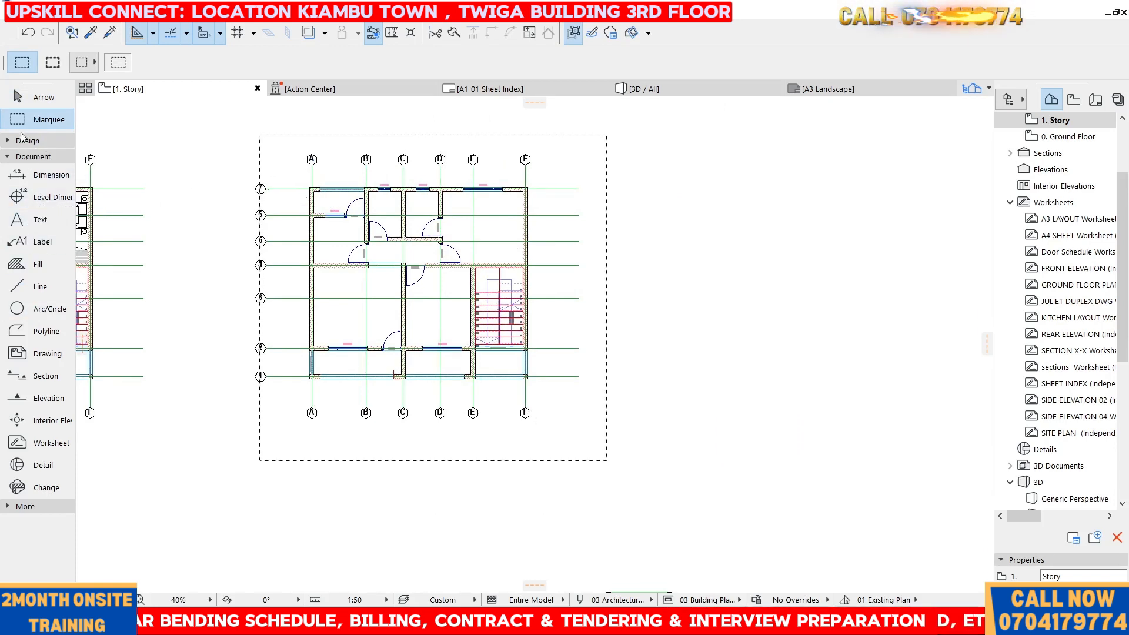
- Delete all doors and door openings inside the marquee area of the copied floor plan
click(25, 141)
click(34, 183)
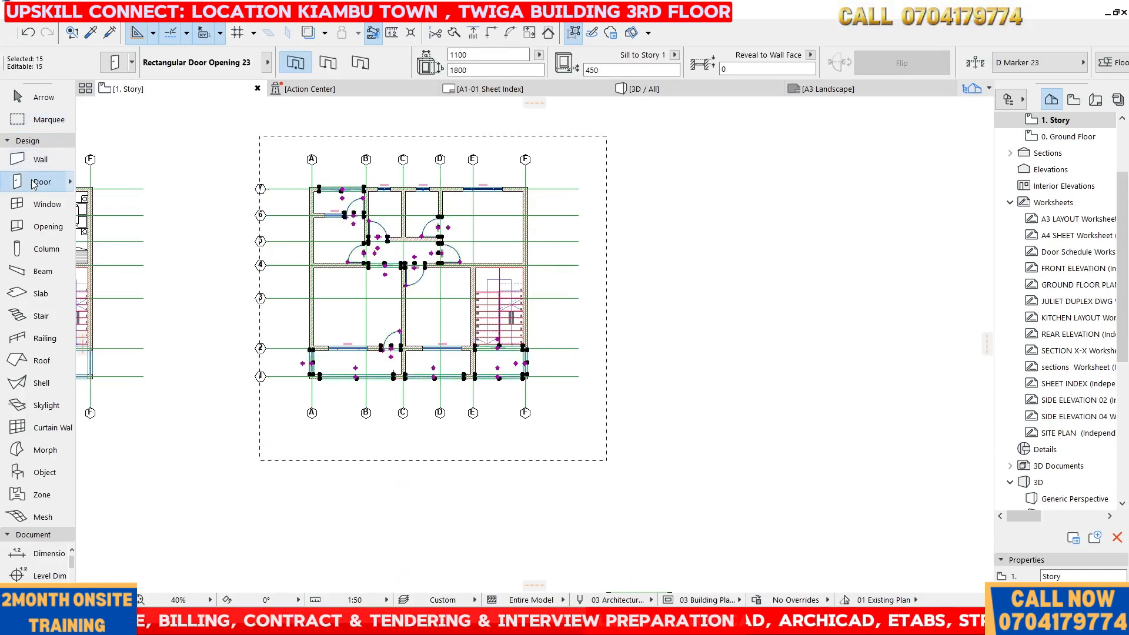
key(Escape)
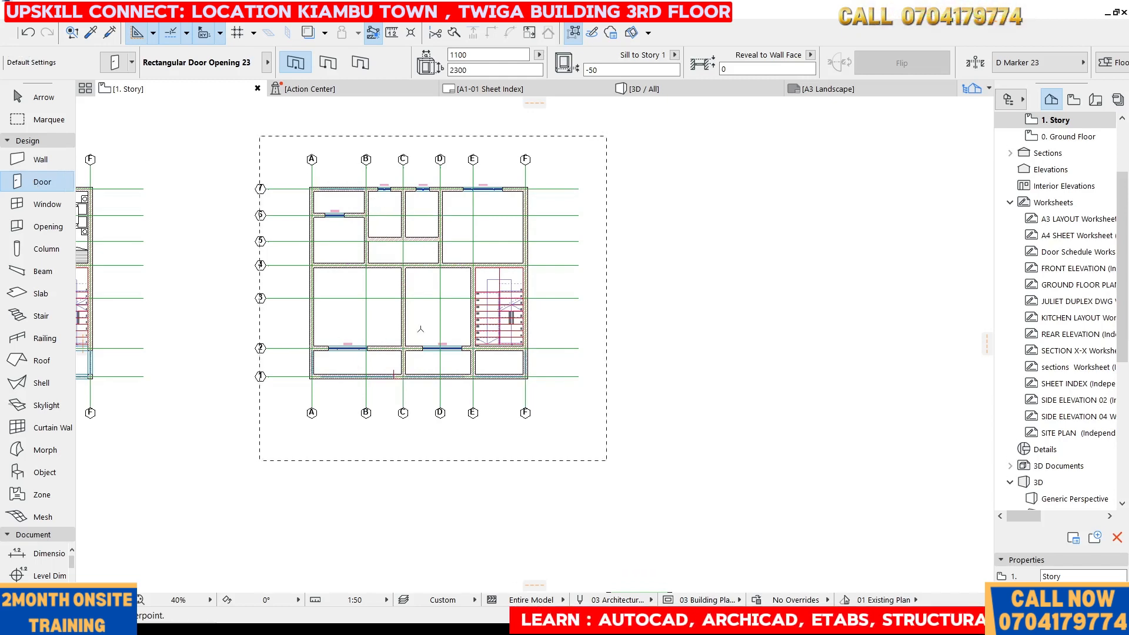
- Delete all windows inside the marquee area of the copied floor plan
scroll(301, 241, up, 3)
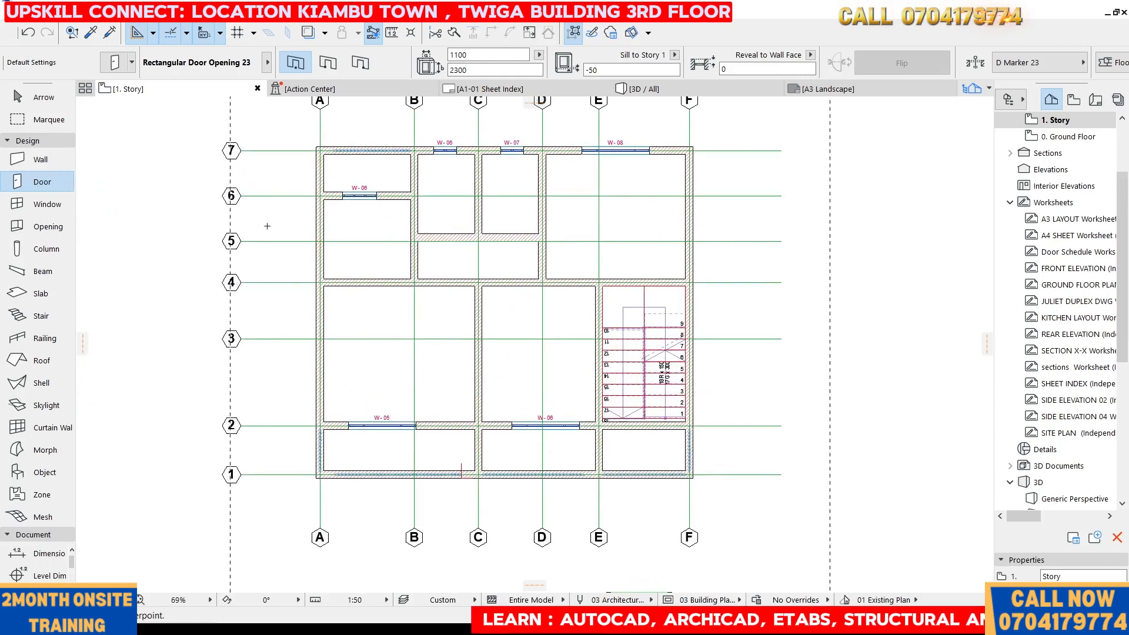
click(42, 204)
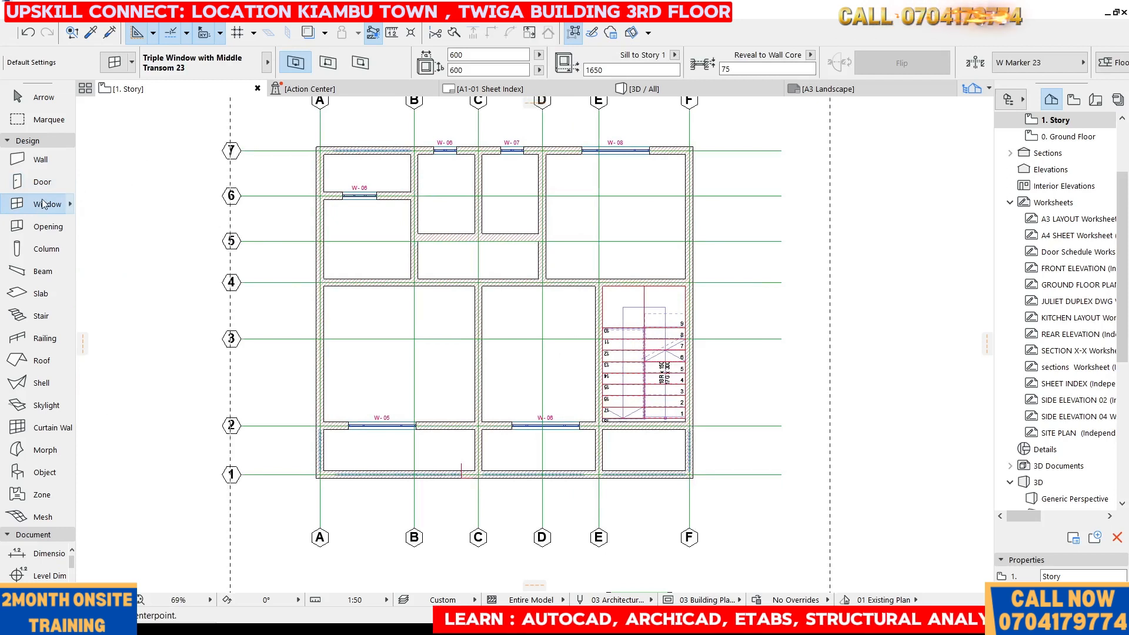
key(ctrl+a)
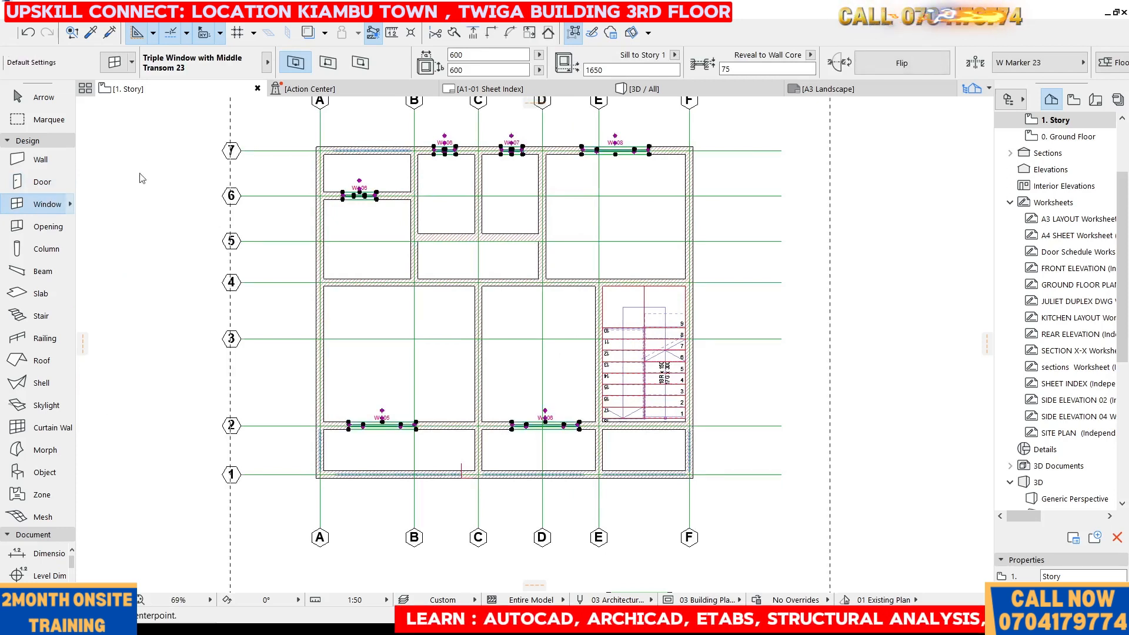
key(Delete)
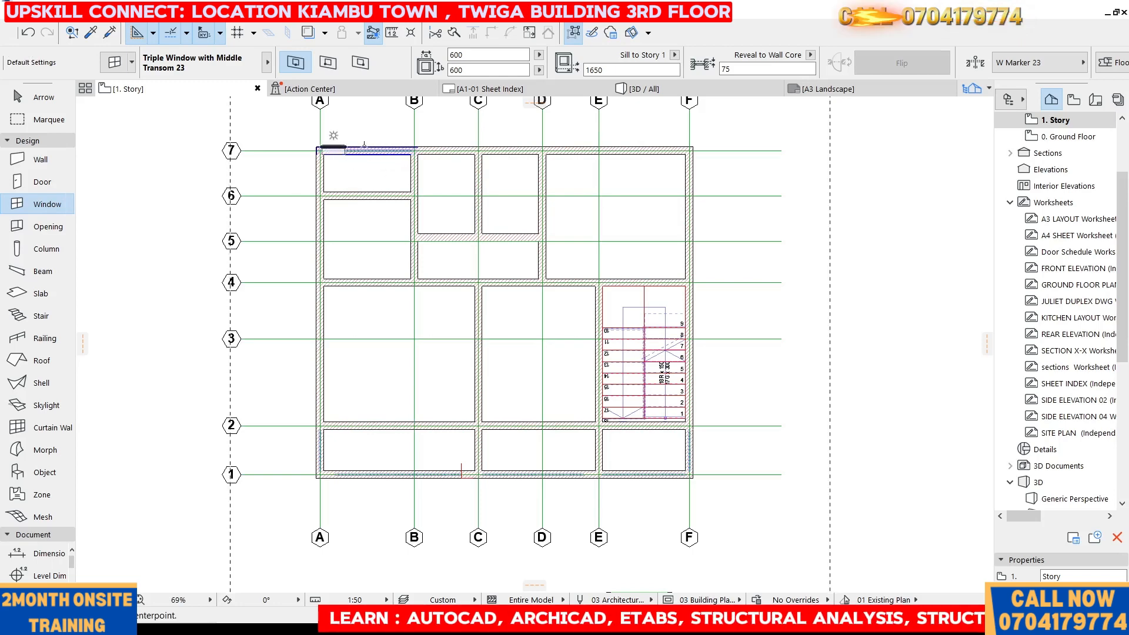
- Delete all railings inside the marquee area of the copied floor plan
scroll(364, 145, up, 5)
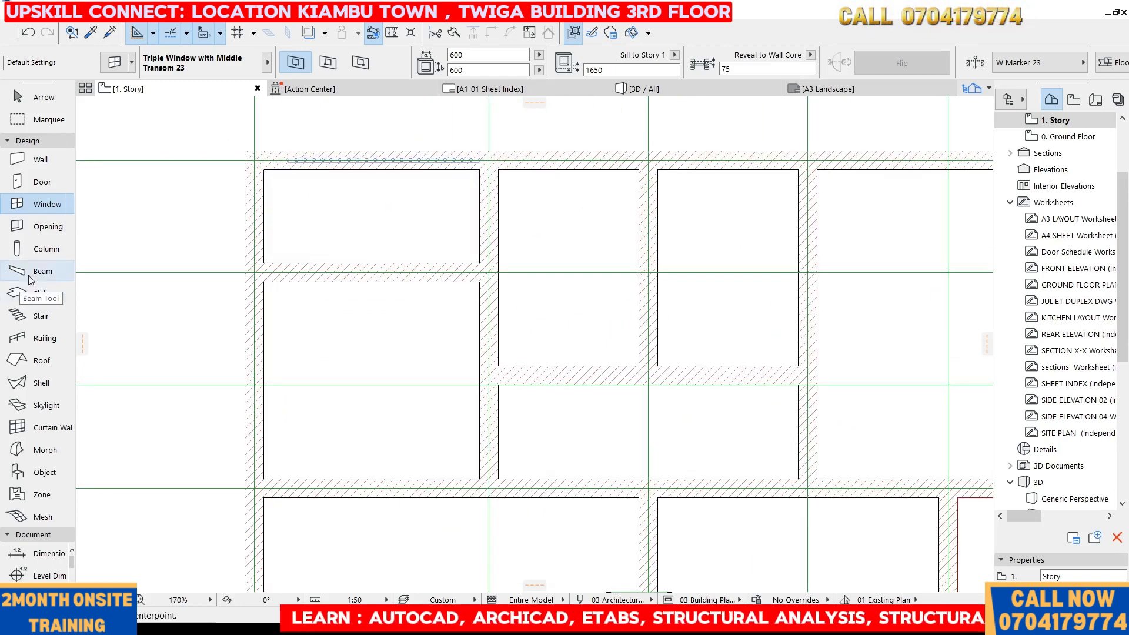
click(42, 338)
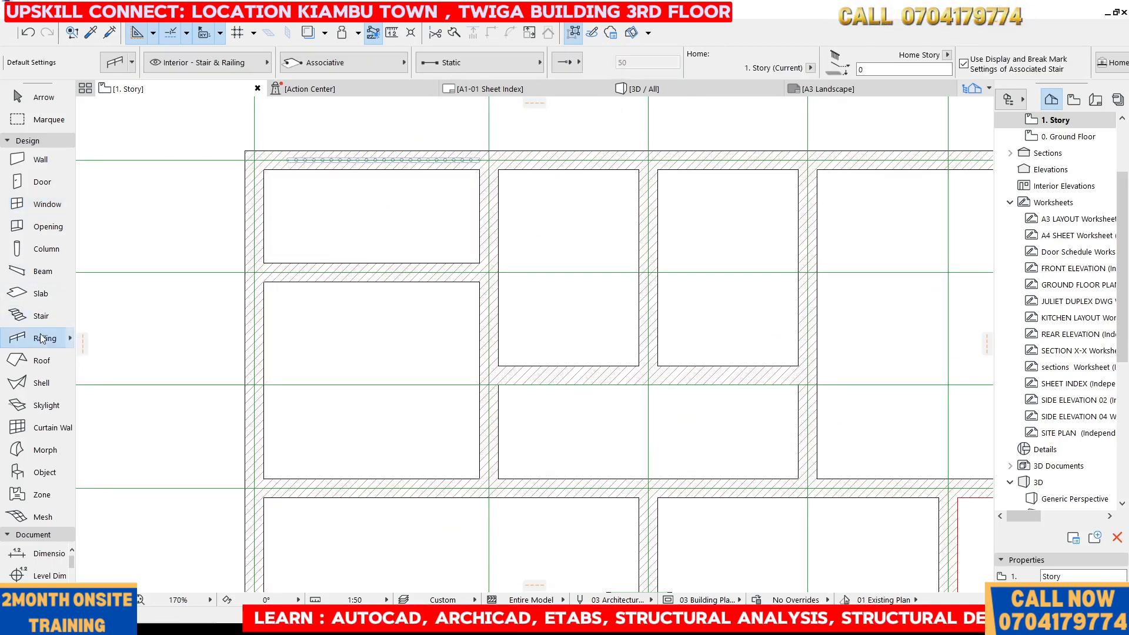
key(ctrl+a)
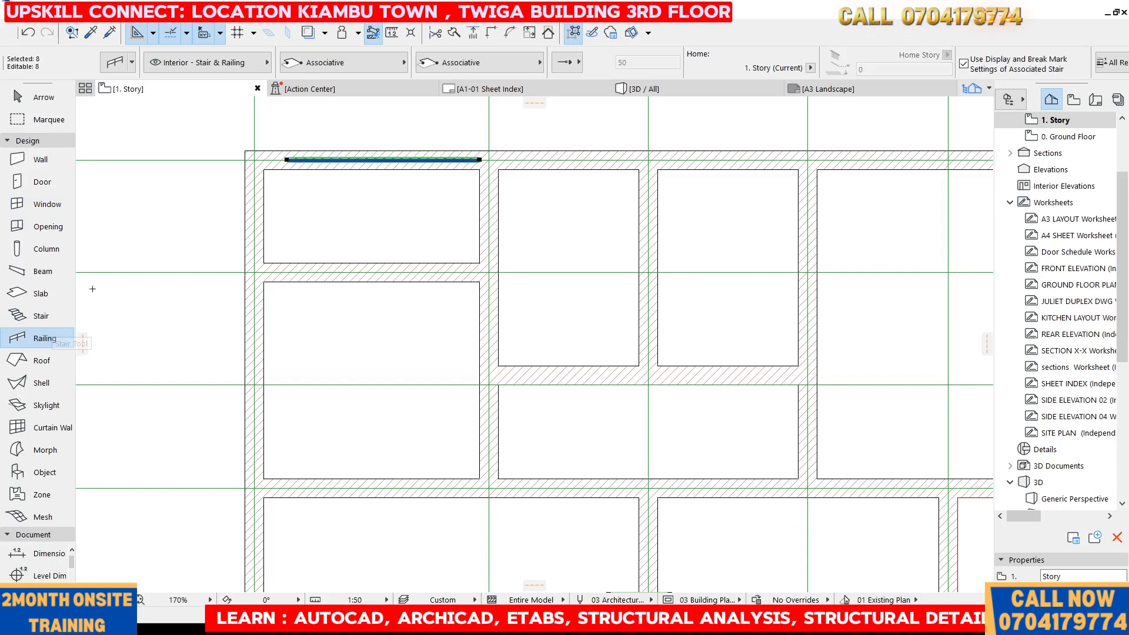
key(Escape)
- Remove the marquee around the copied floor plan and return to the Arrow tool
scroll(302, 182, down, 6)
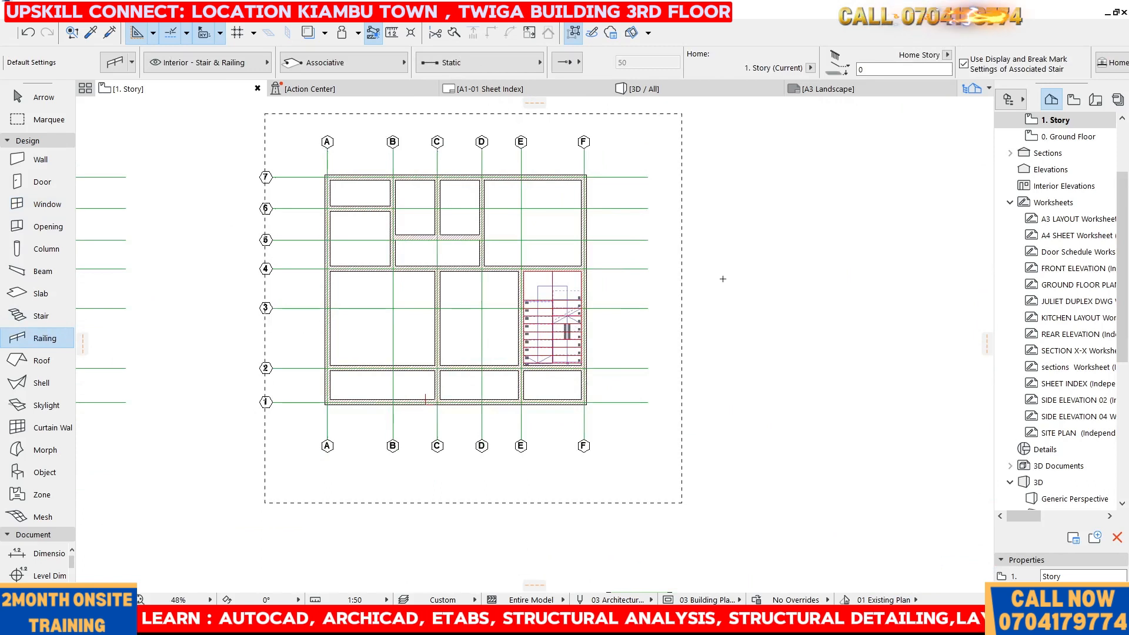
key(Escape)
key(Escape)
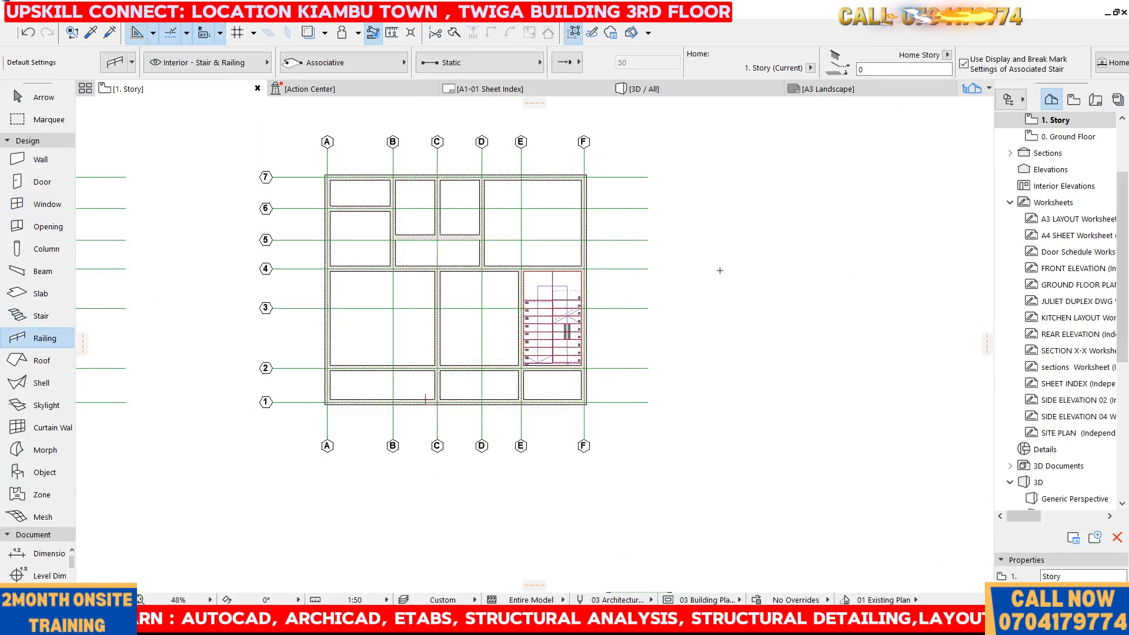
drag(289, 142, 634, 487)
key(Escape)
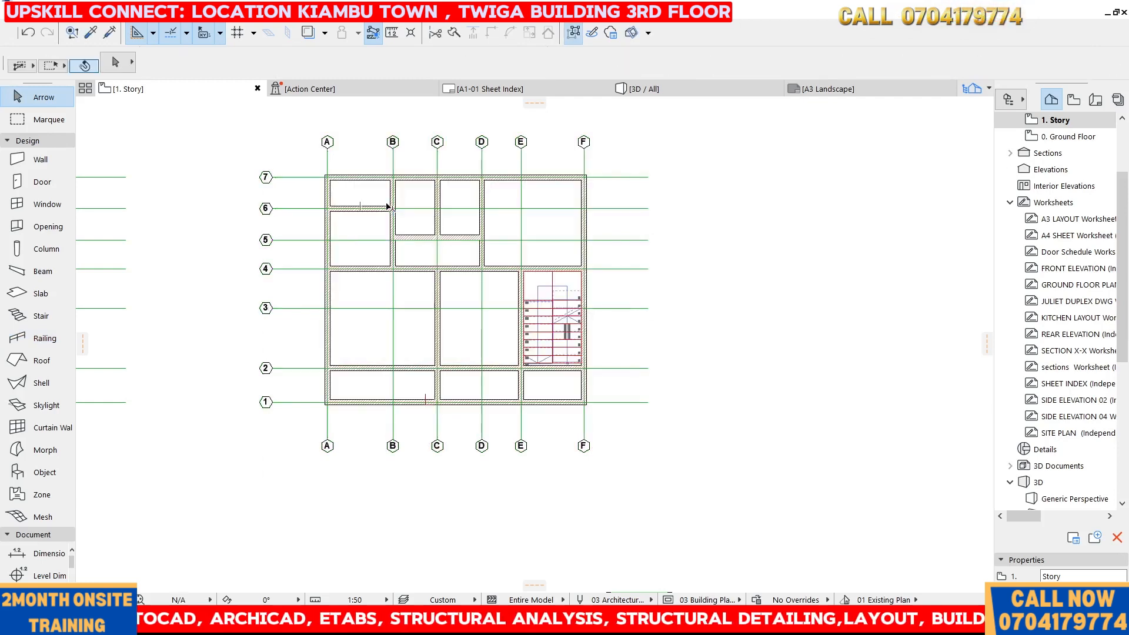
- Delete the small leftover section line at the grid 1 wall between grids B and C
scroll(339, 166, up, 1)
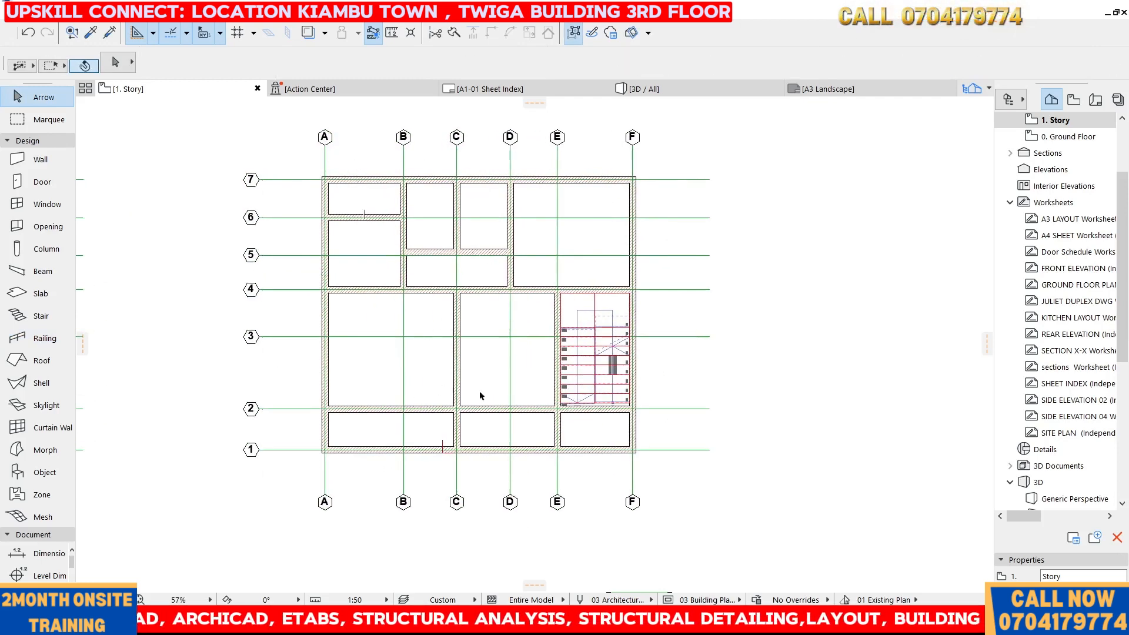
scroll(442, 430, up, 5)
click(450, 427)
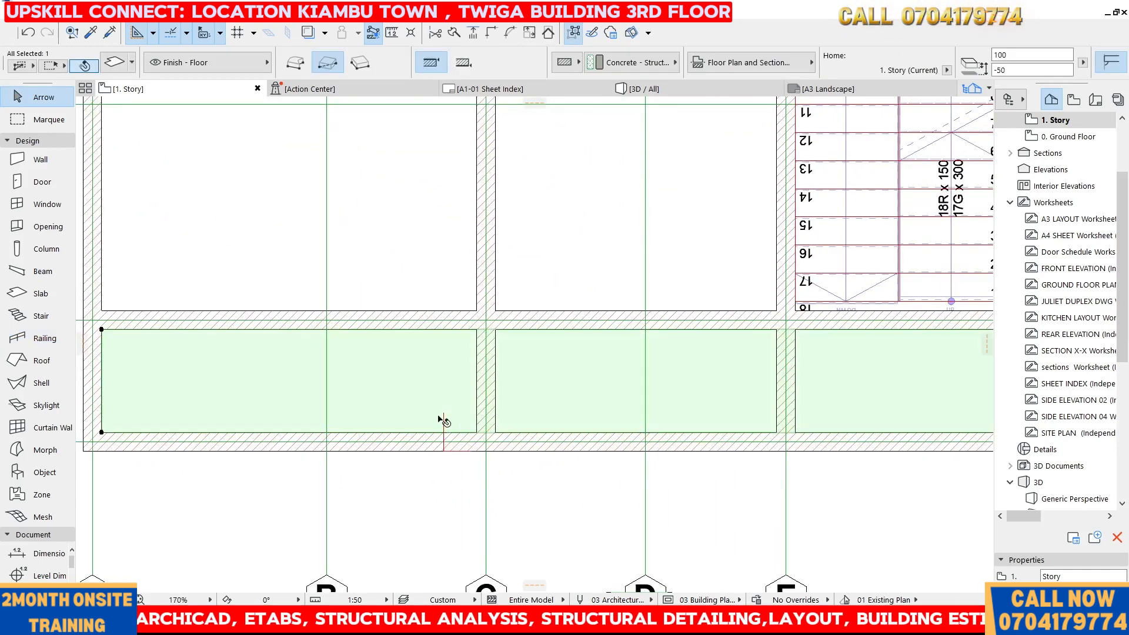
key(Escape)
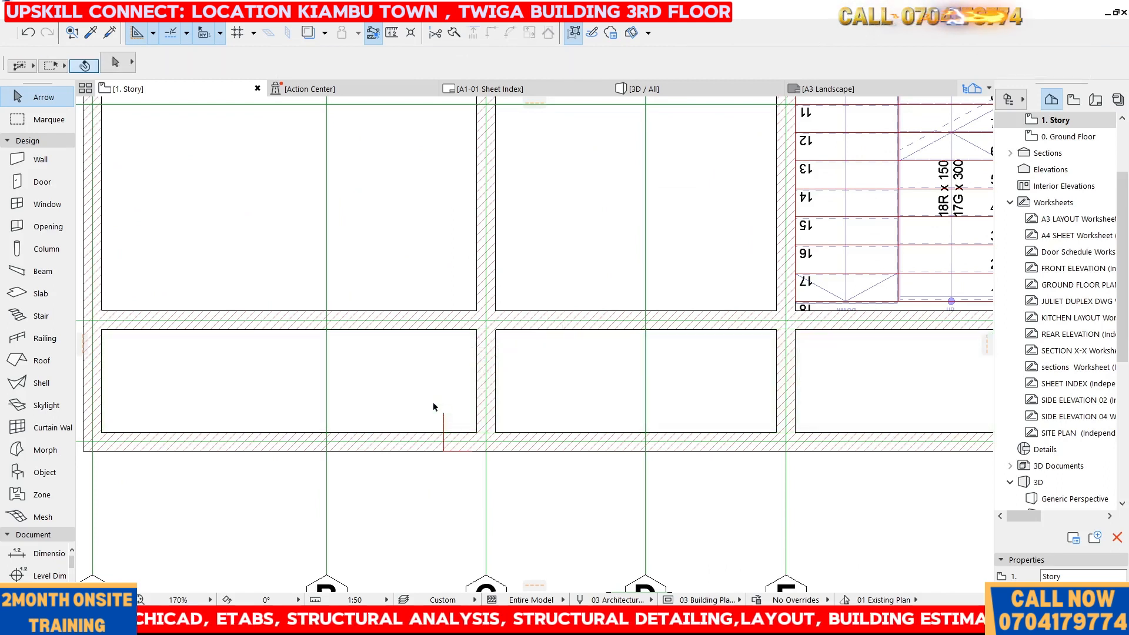
click(447, 260)
key(Escape)
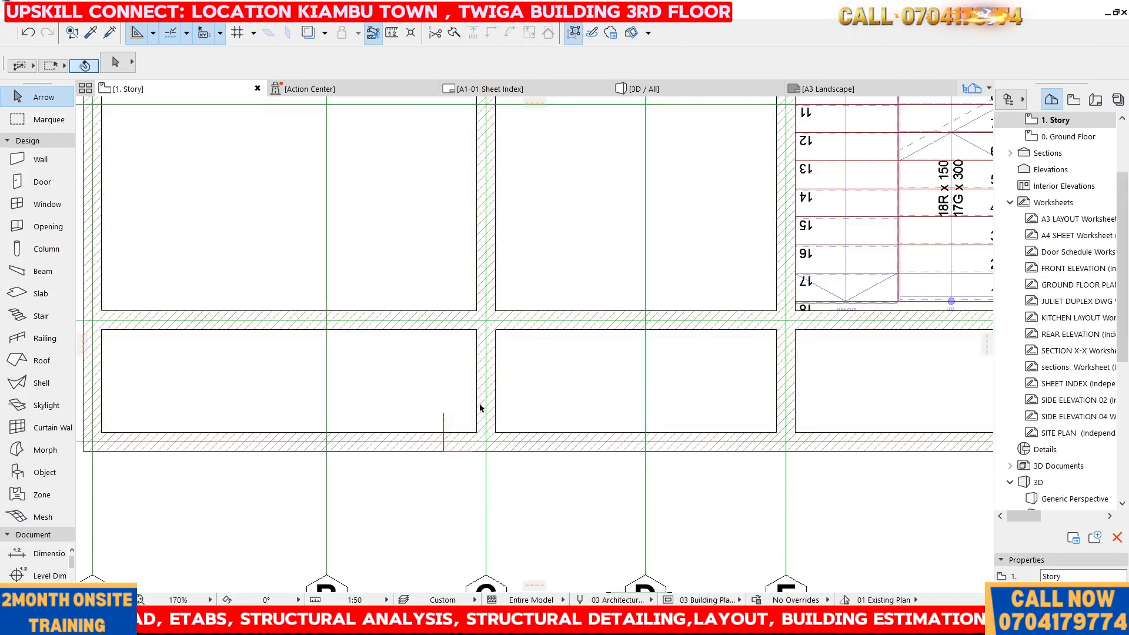
drag(426, 399, 457, 427)
key(Delete)
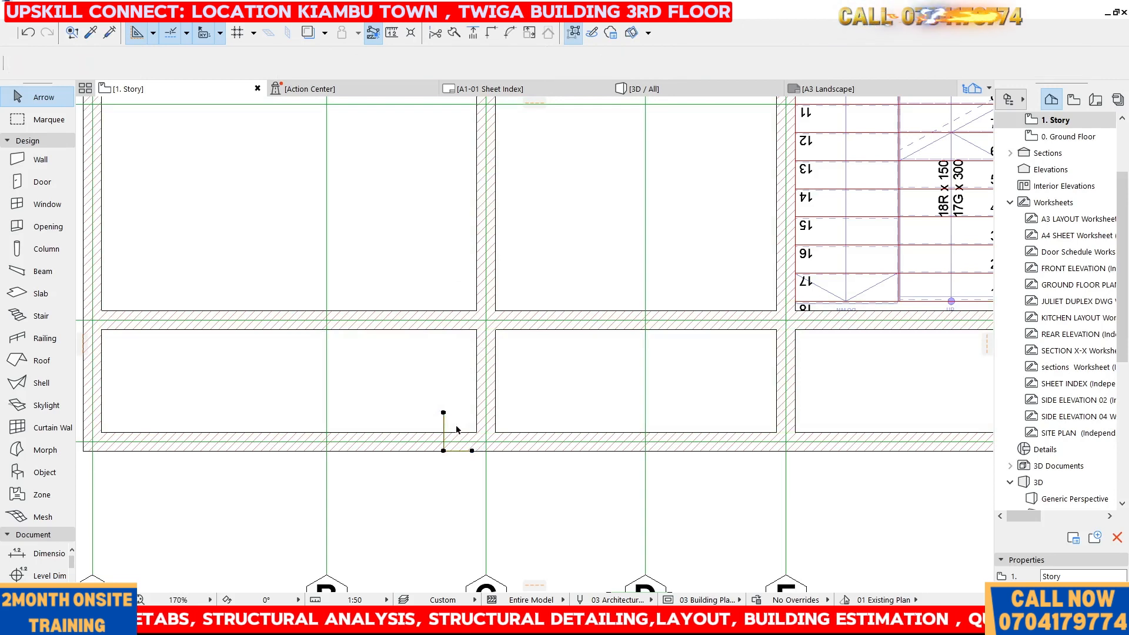
scroll(463, 446, down, 5)
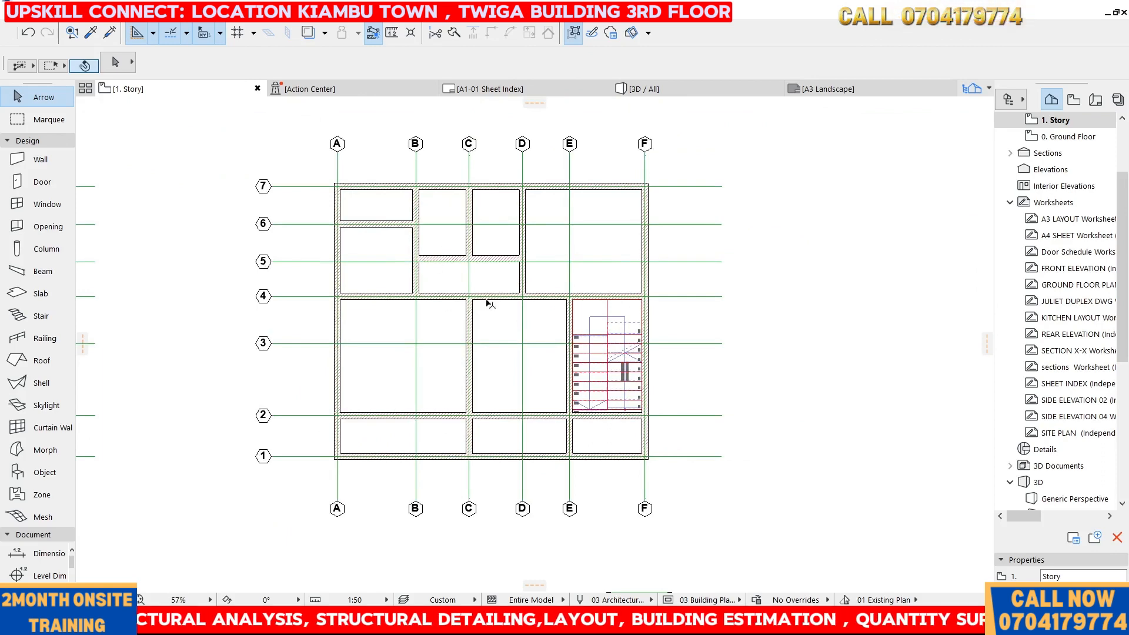
- Stretch the grid C wall from its end near grid 5 down to the wall on grid 4, then deselect it
scroll(669, 230, down, 4)
scroll(577, 252, up, 3)
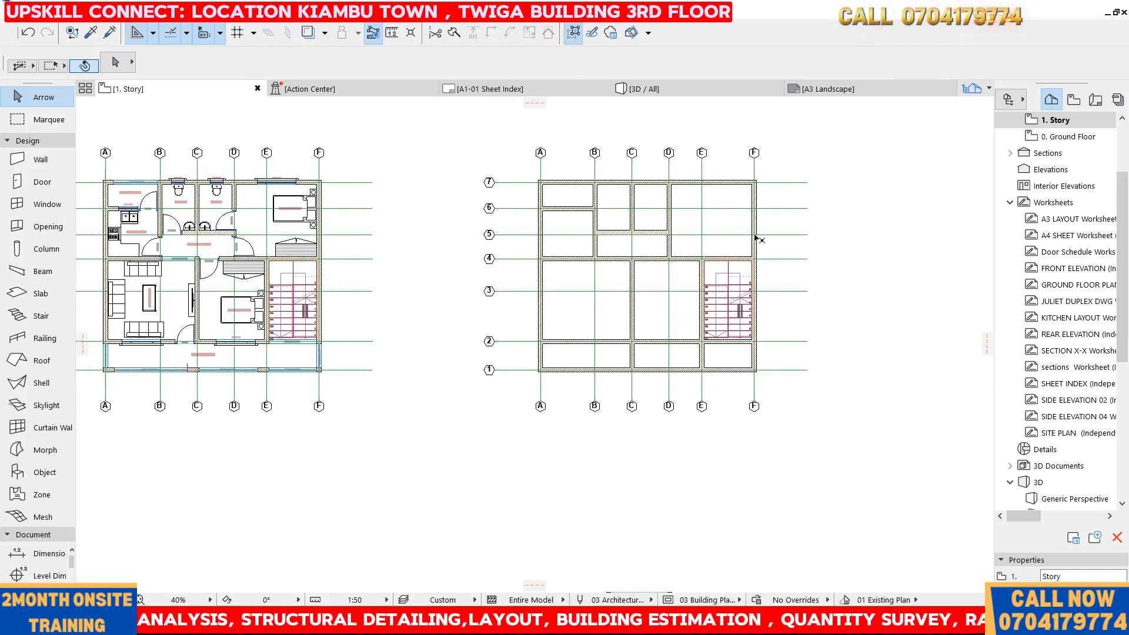
scroll(758, 238, up, 3)
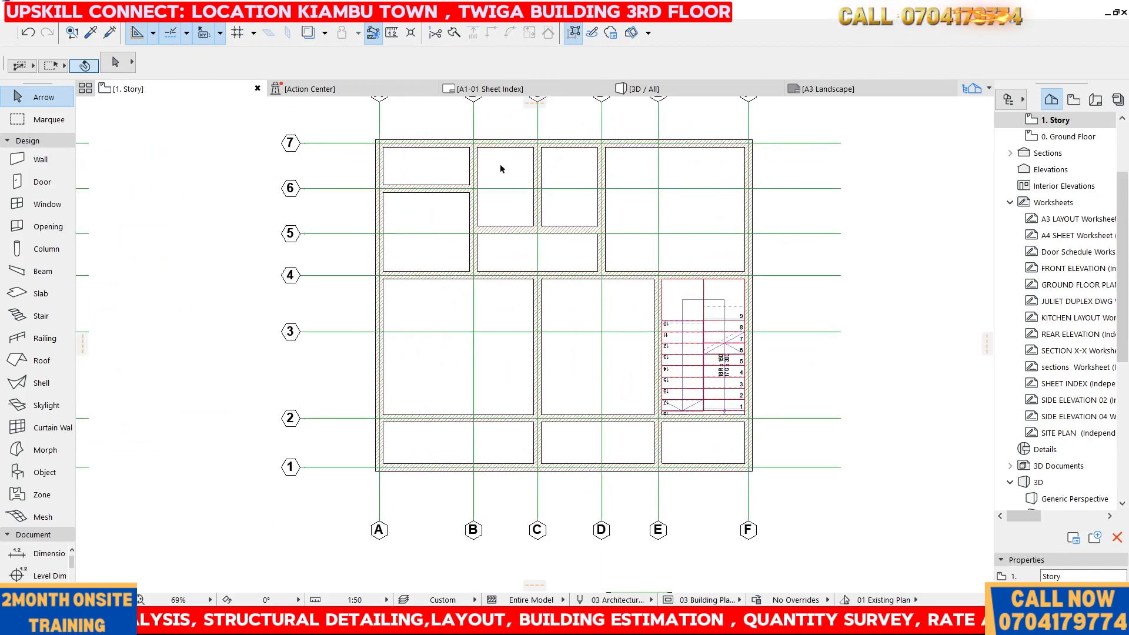
scroll(504, 228, up, 4)
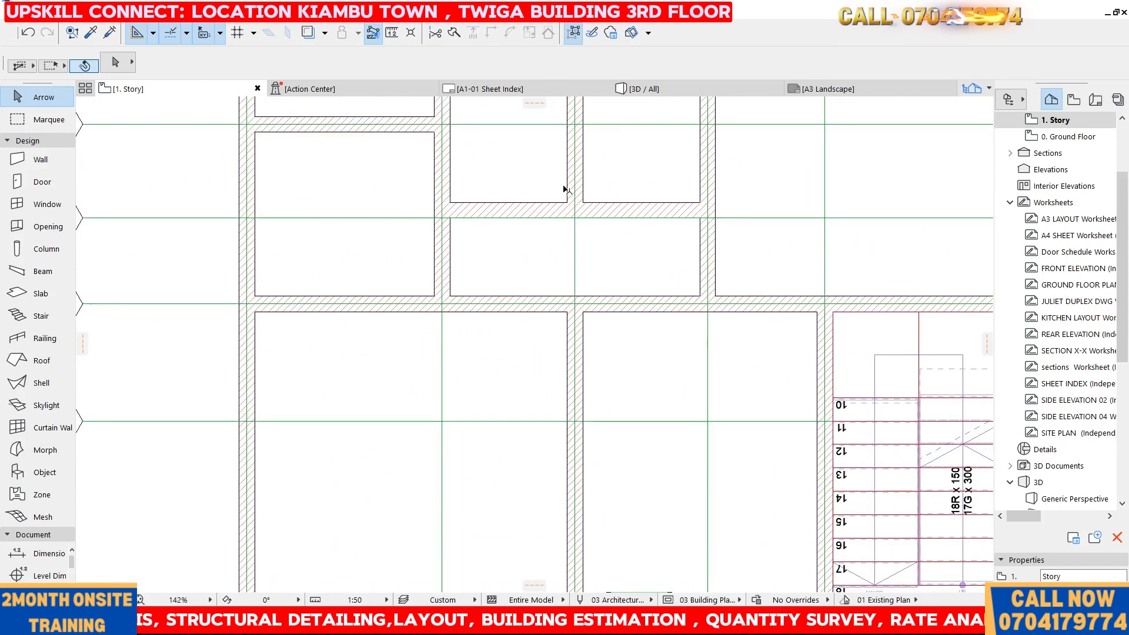
click(578, 175)
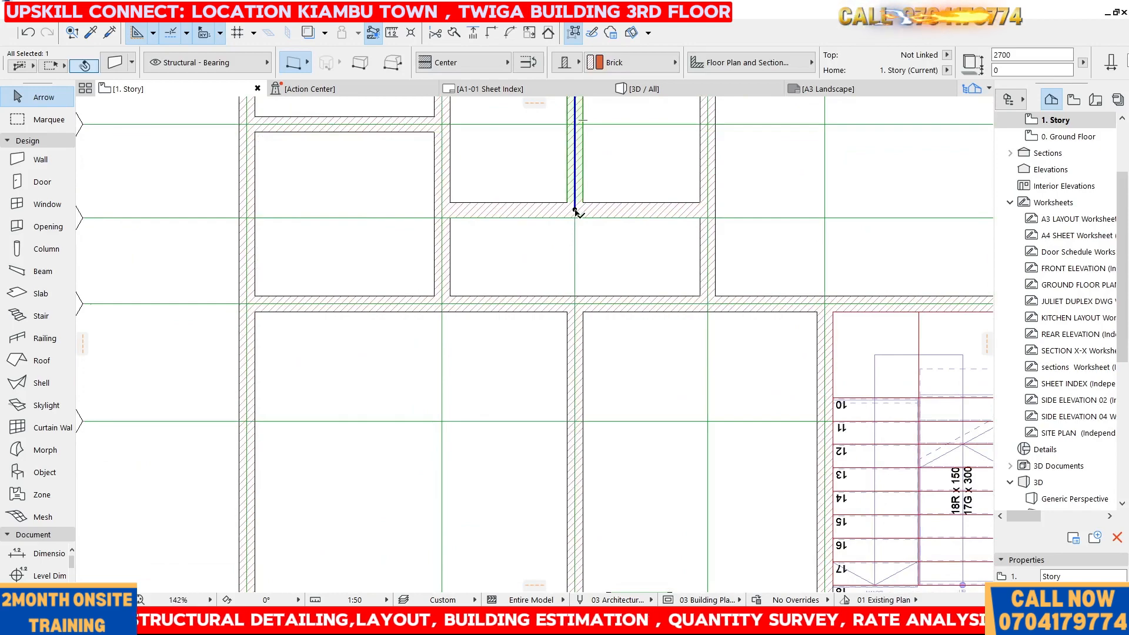
scroll(571, 324, down, 4)
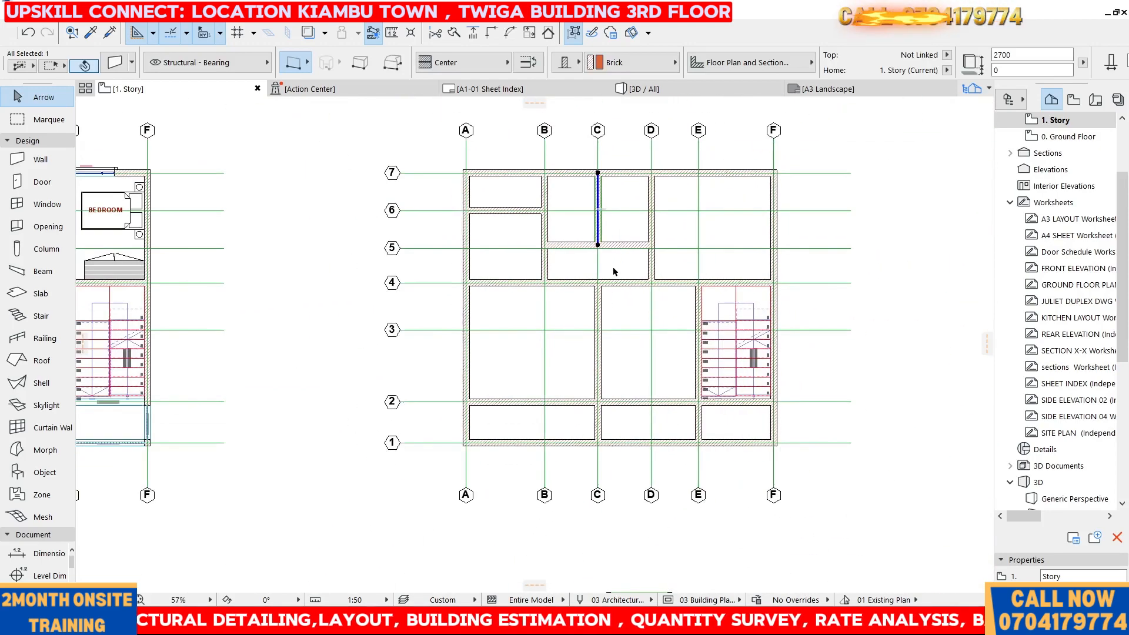
scroll(613, 266, up, 2)
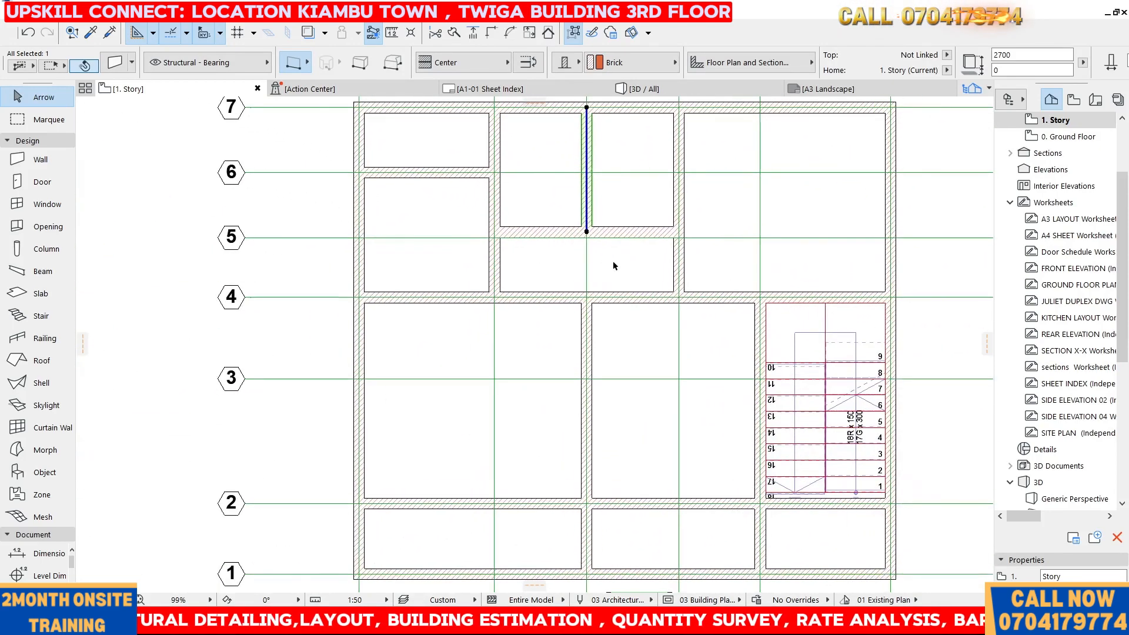
click(587, 229)
click(587, 297)
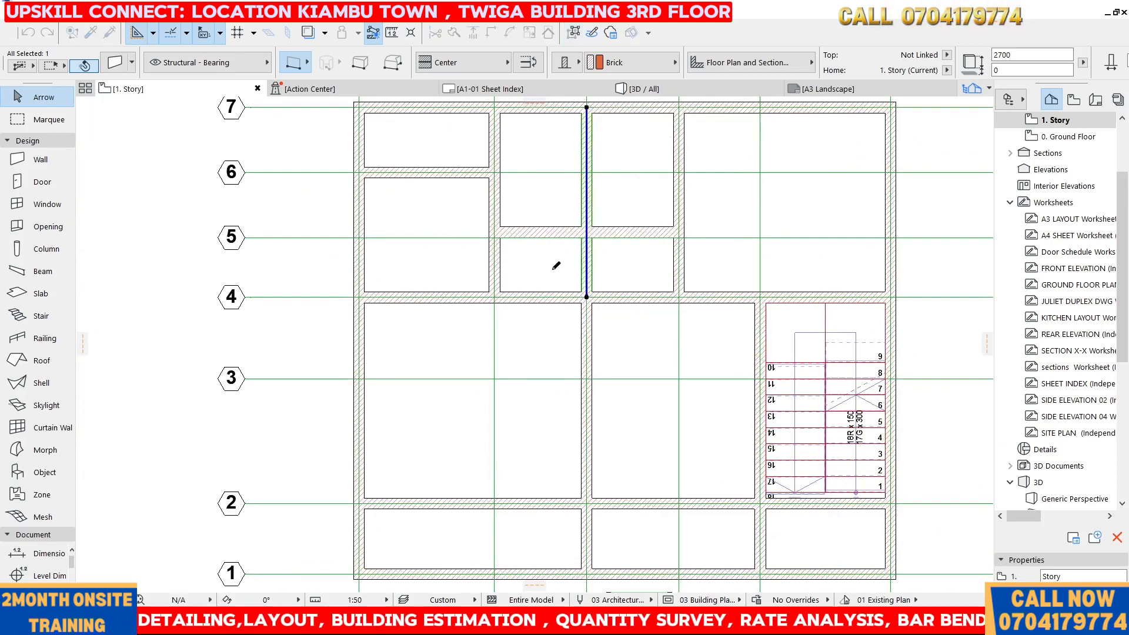
click(545, 243)
scroll(618, 241, down, 3)
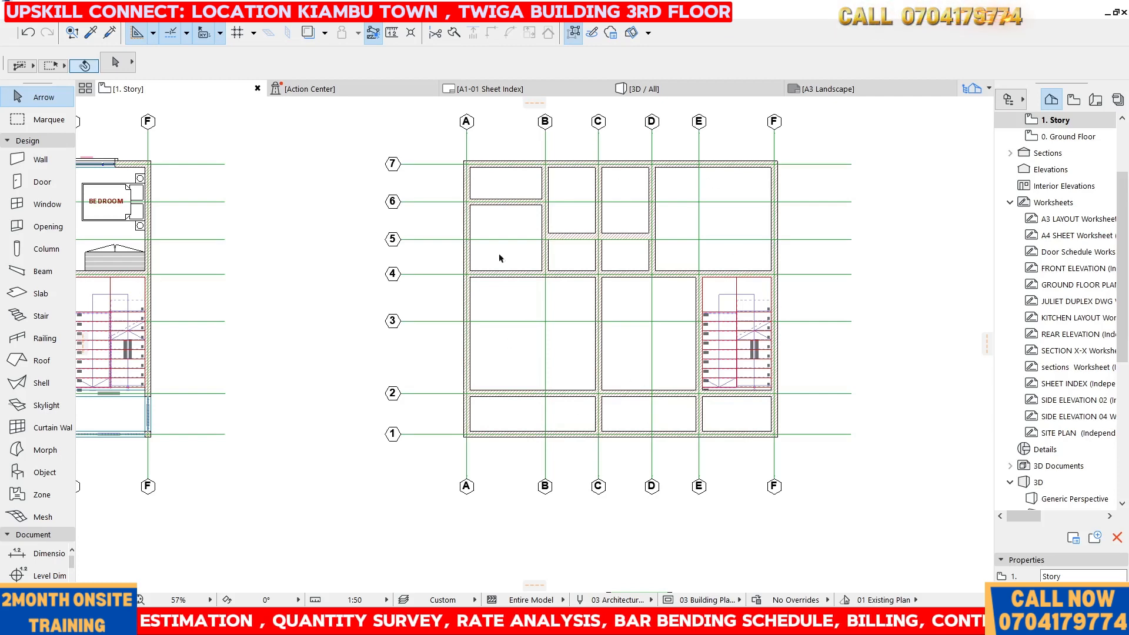
- Examine the cross wall near grid 5 between grids B and D against the bath and corridor walls in the furnished plan
scroll(573, 228, up, 4)
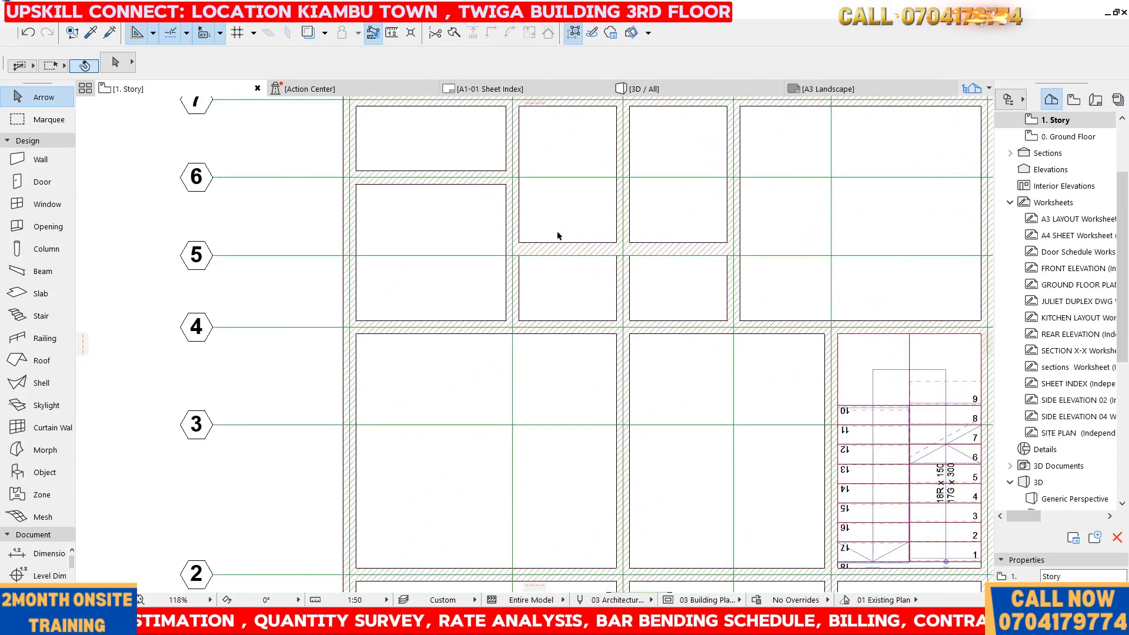
click(555, 224)
click(582, 250)
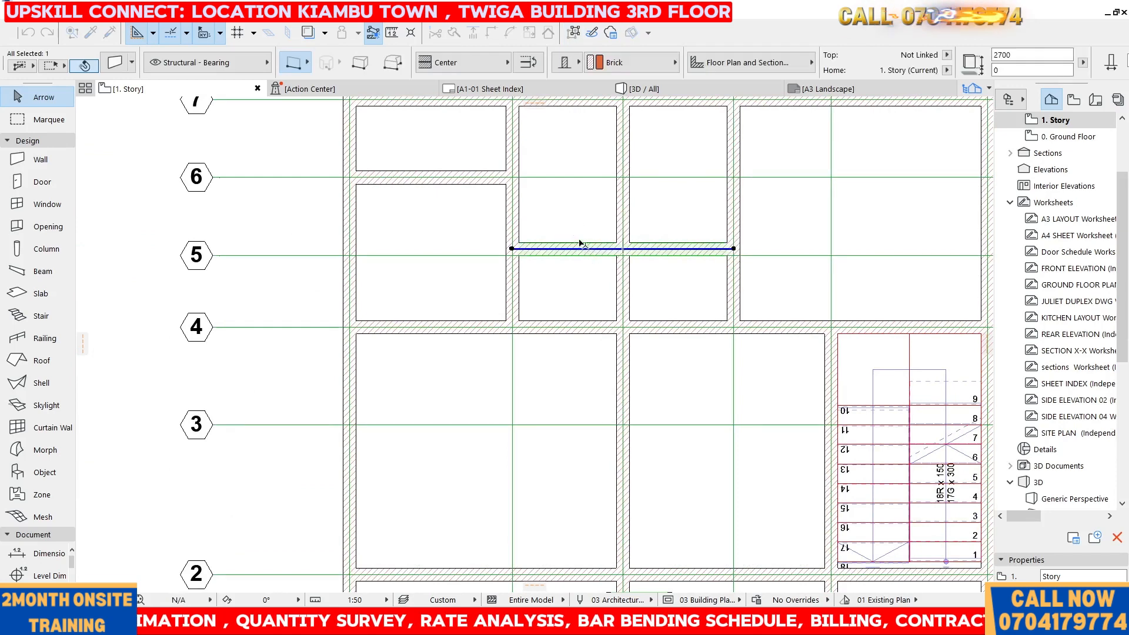
scroll(580, 244, down, 3)
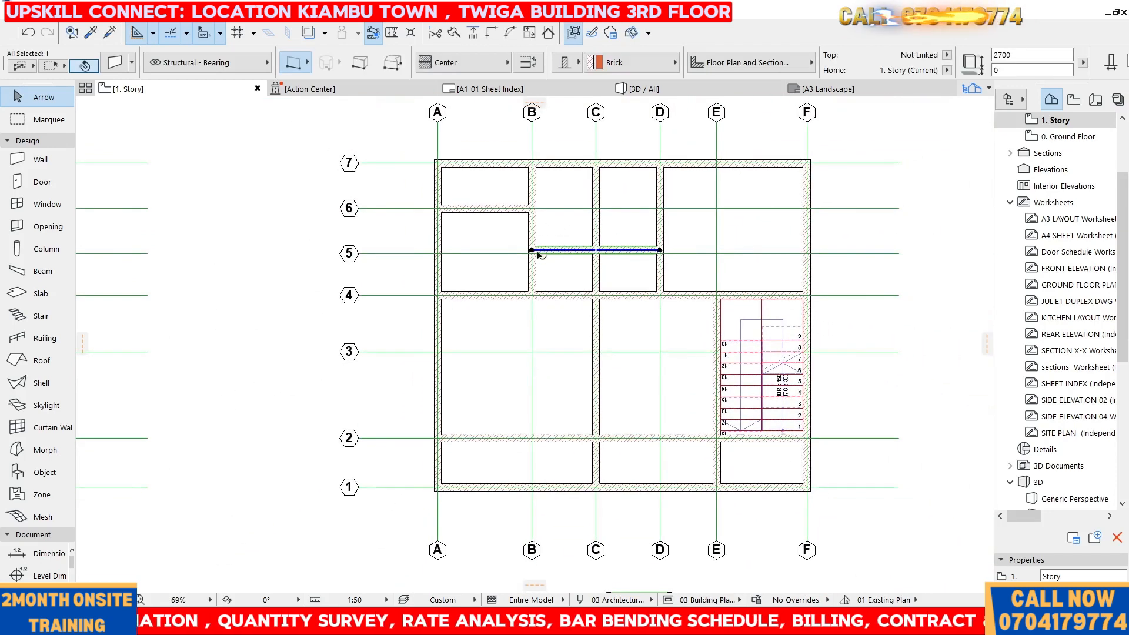
click(569, 227)
scroll(582, 244, down, 3)
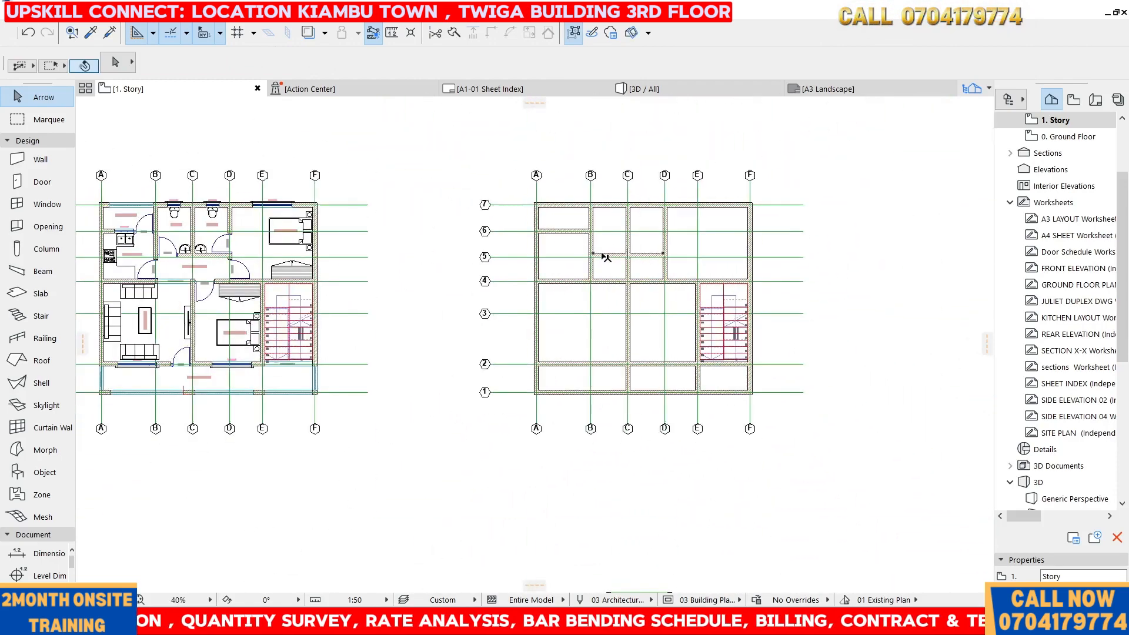
scroll(166, 255, up, 6)
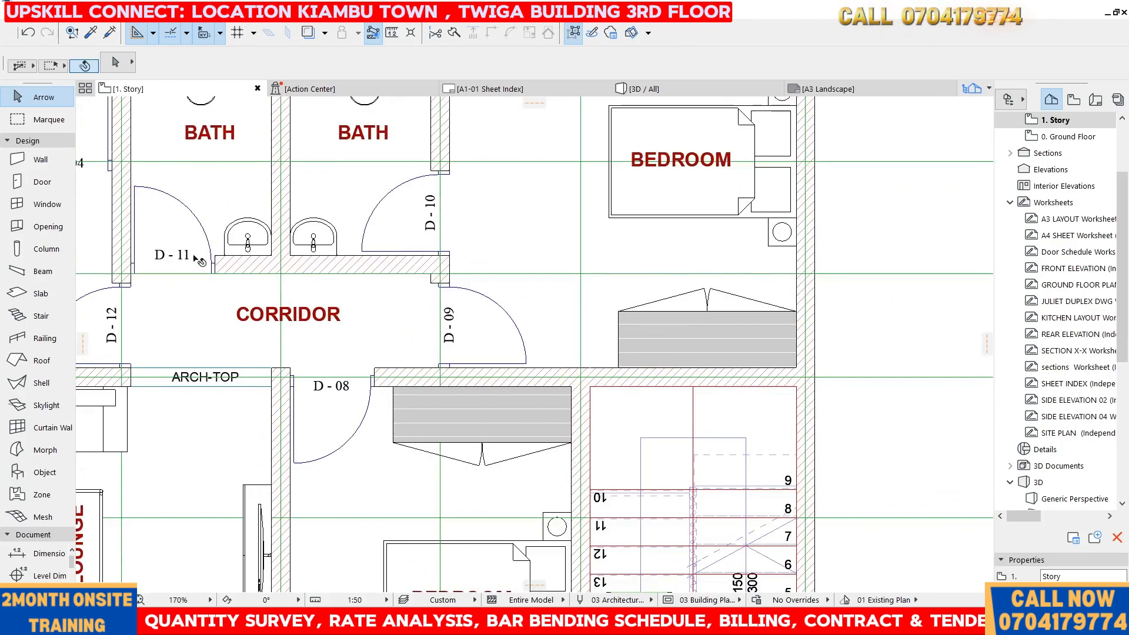
scroll(200, 261, down, 6)
scroll(195, 254, up, 3)
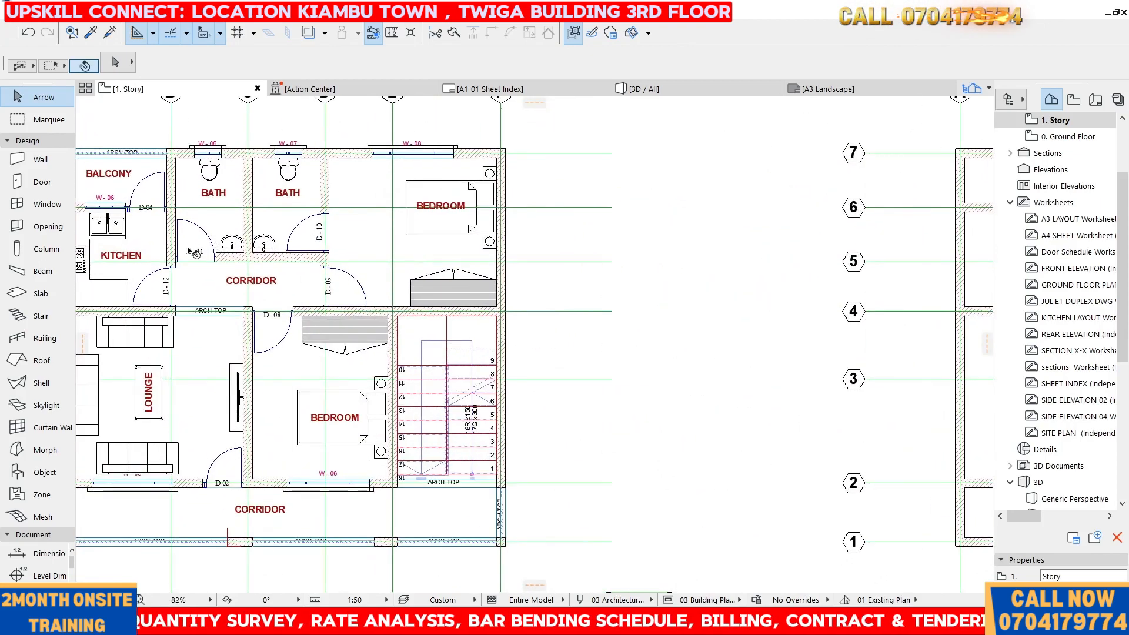
scroll(188, 247, down, 1)
scroll(179, 256, up, 2)
scroll(192, 254, down, 5)
scroll(694, 228, up, 2)
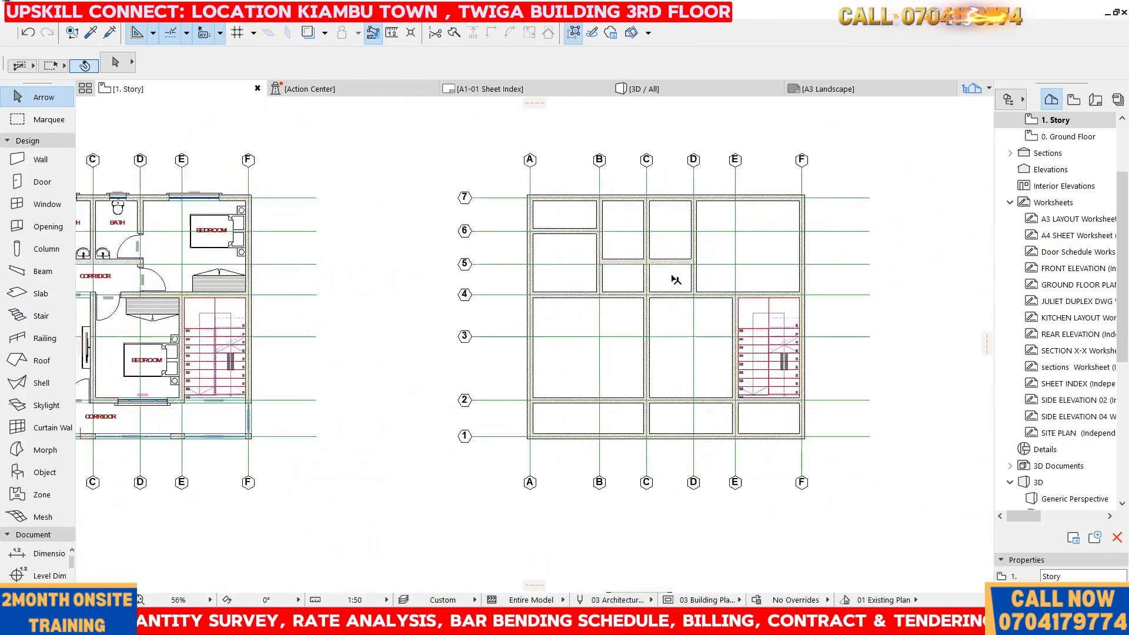
- Delete the cross wall near grid 5 between grids B and D in the copied plan
scroll(676, 280, up, 4)
click(626, 260)
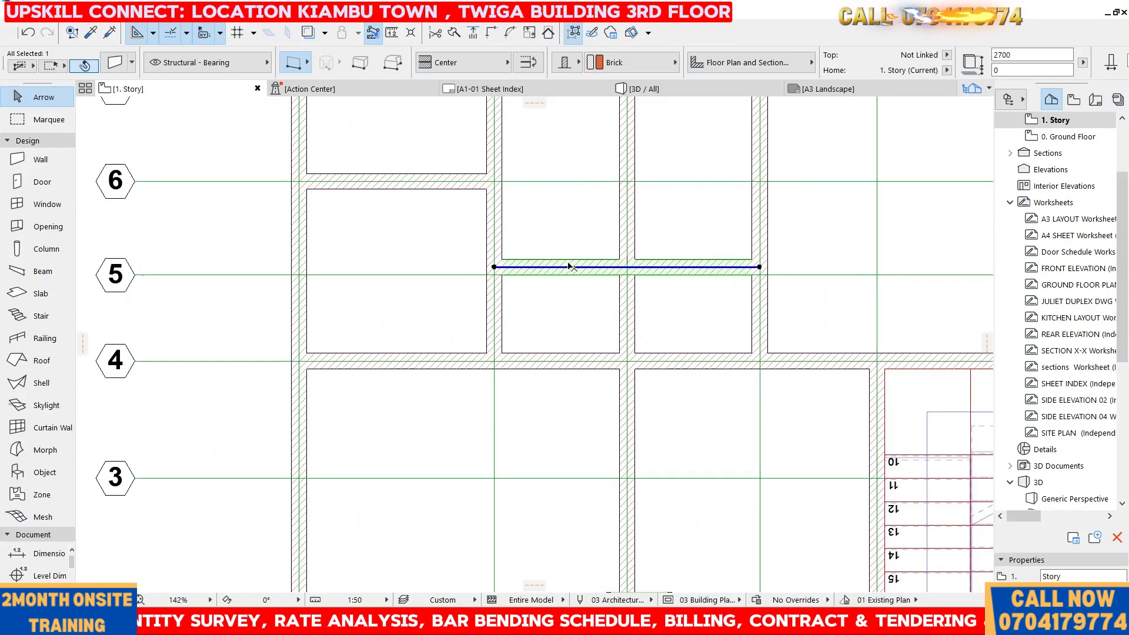
key(Escape)
scroll(625, 296, down, 2)
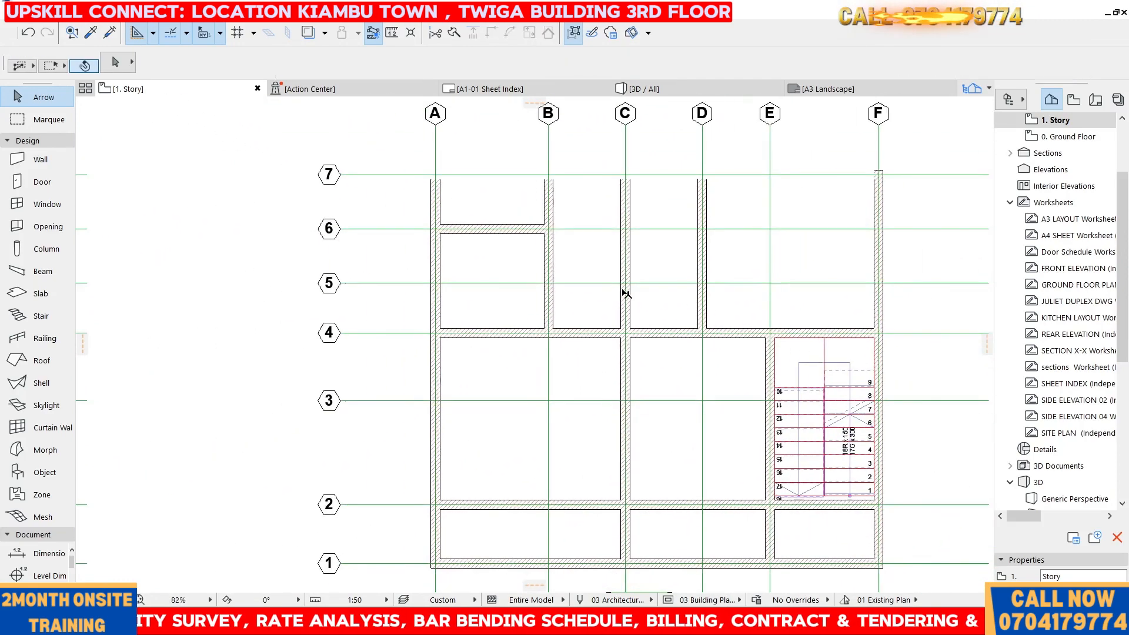
- Delete the wall on grid 6 between grids A and B in the copied plan
scroll(625, 293, down, 3)
scroll(228, 248, up, 3)
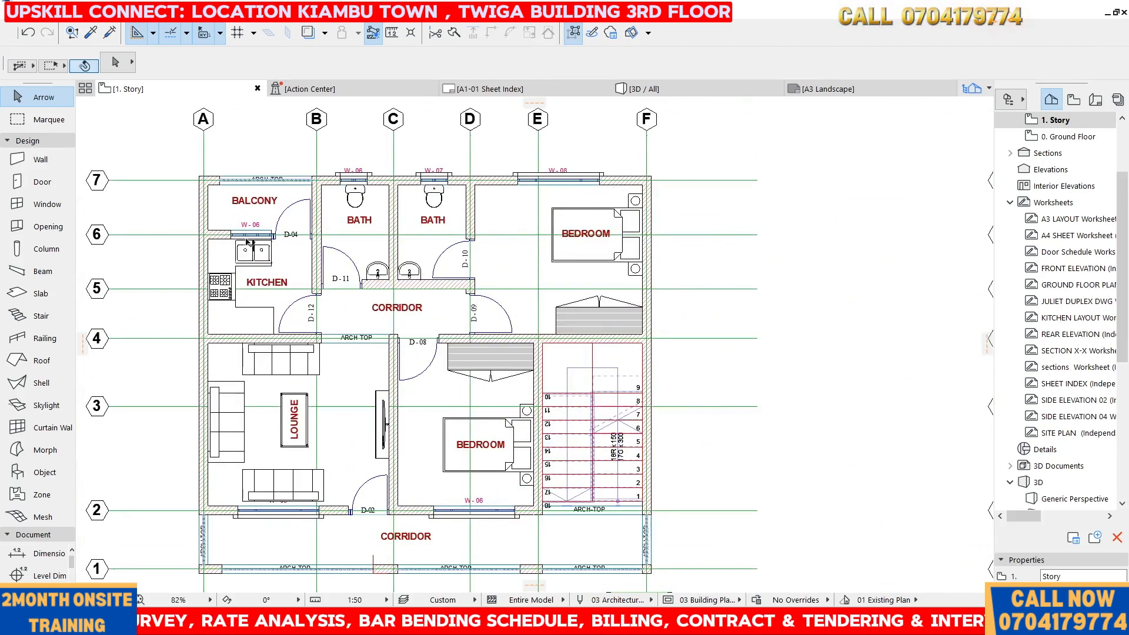
scroll(294, 241, down, 3)
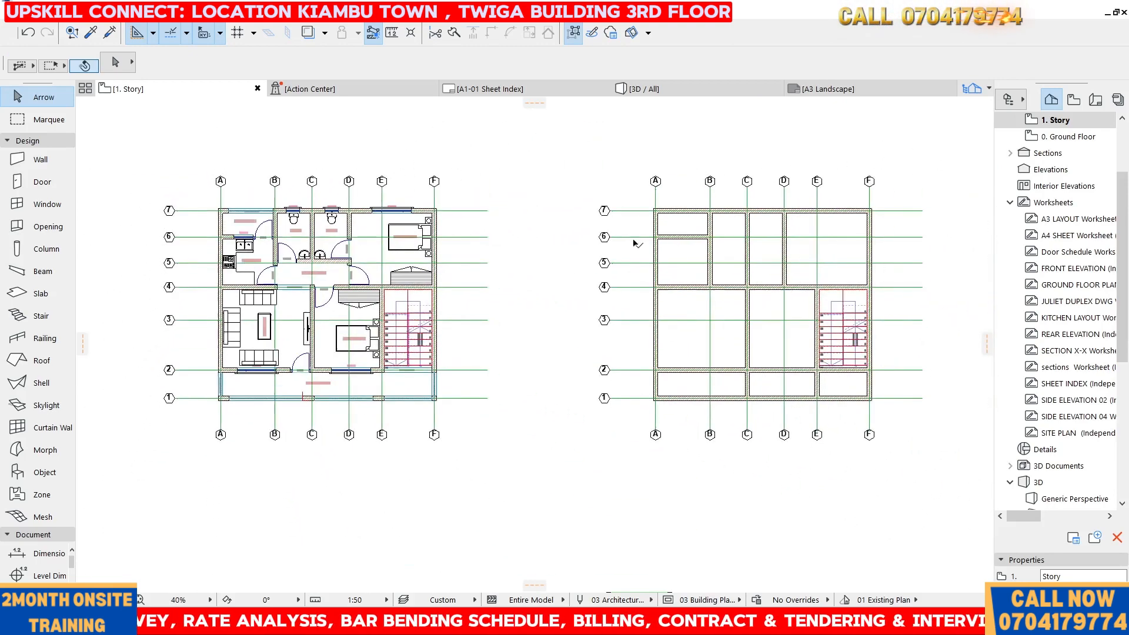
scroll(726, 235, up, 3)
scroll(726, 234, up, 2)
click(634, 254)
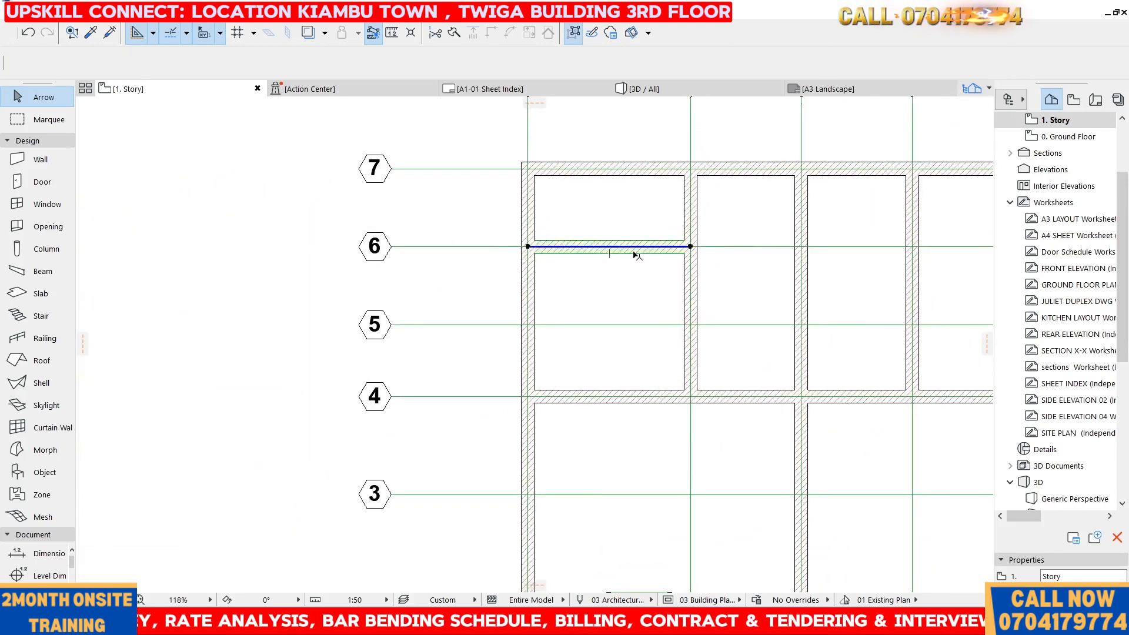
key(Delete)
- Compare the copied plan's wall layout with the balcony, kitchen, bath and bedroom walls of the furnished plan
scroll(634, 254, down, 3)
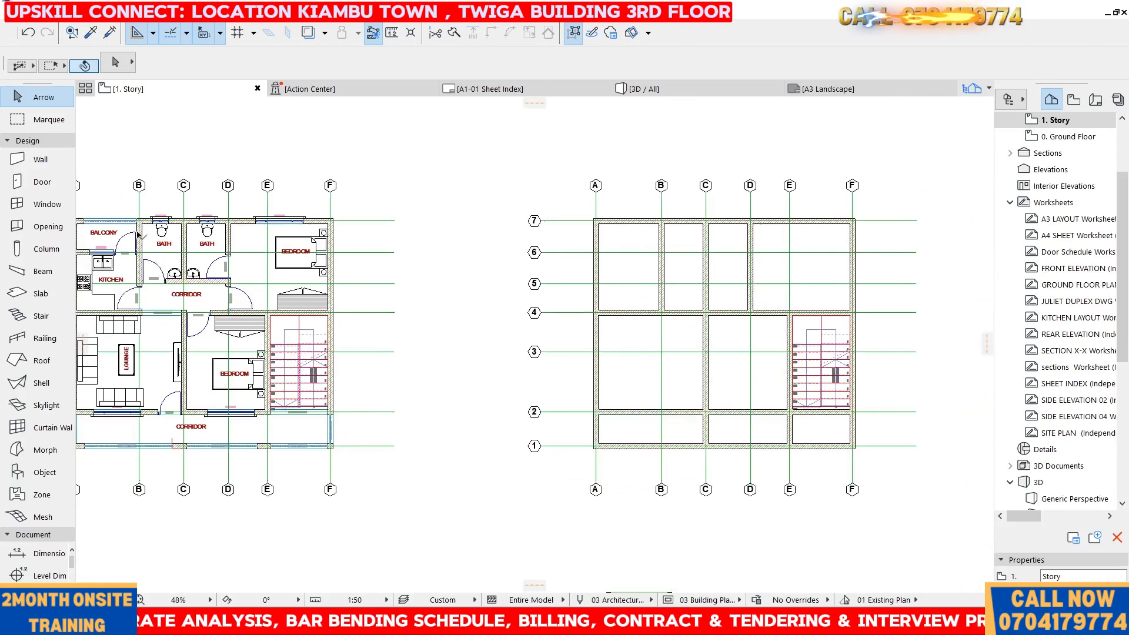
scroll(221, 226, down, 1)
scroll(130, 236, up, 1)
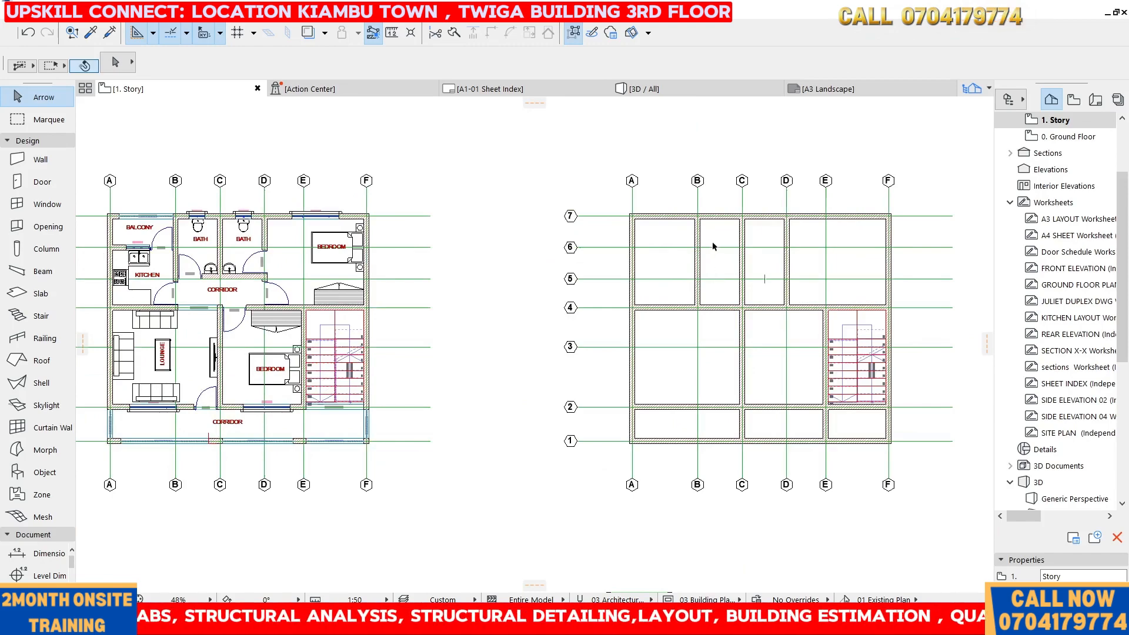
scroll(126, 245, up, 4)
scroll(532, 257, down, 4)
scroll(381, 266, up, 3)
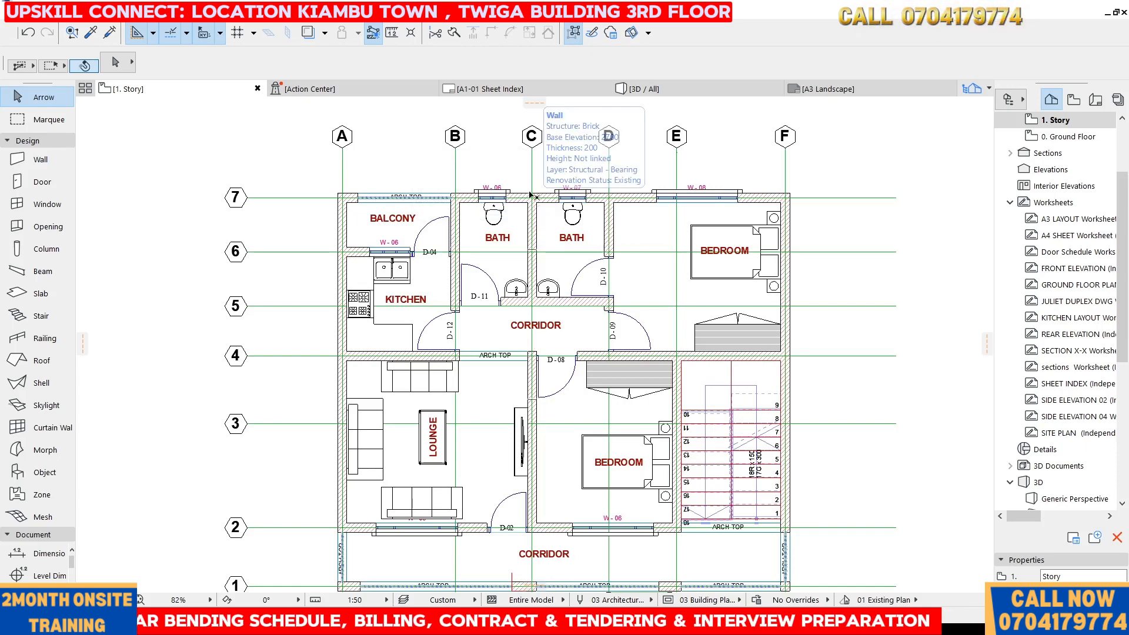
scroll(535, 200, down, 1)
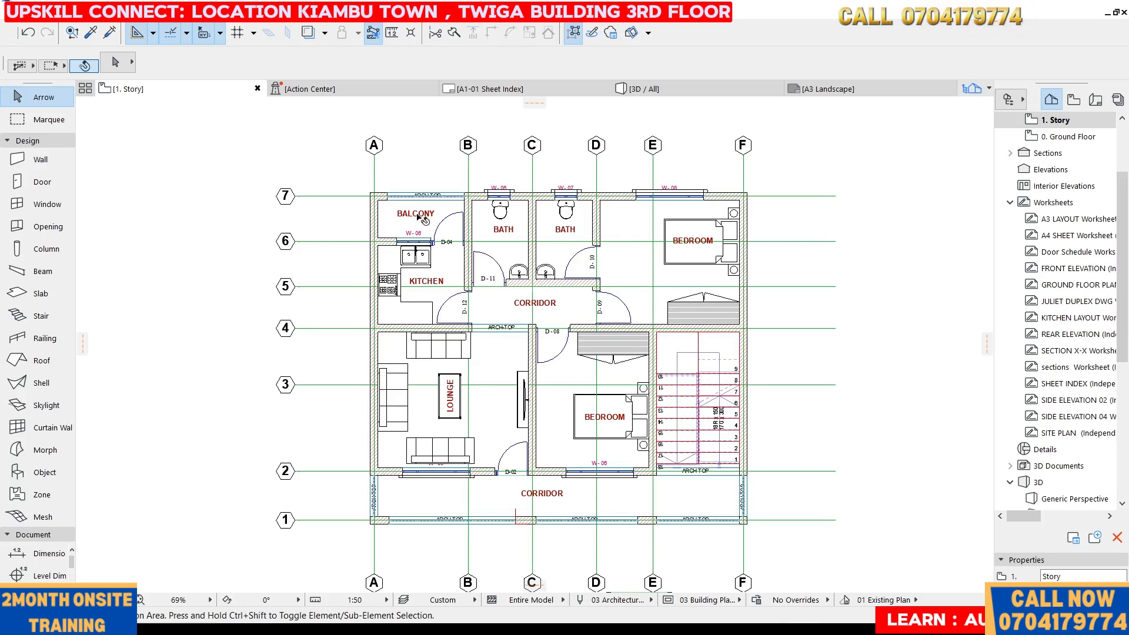
scroll(419, 218, down, 4)
scroll(328, 198, up, 2)
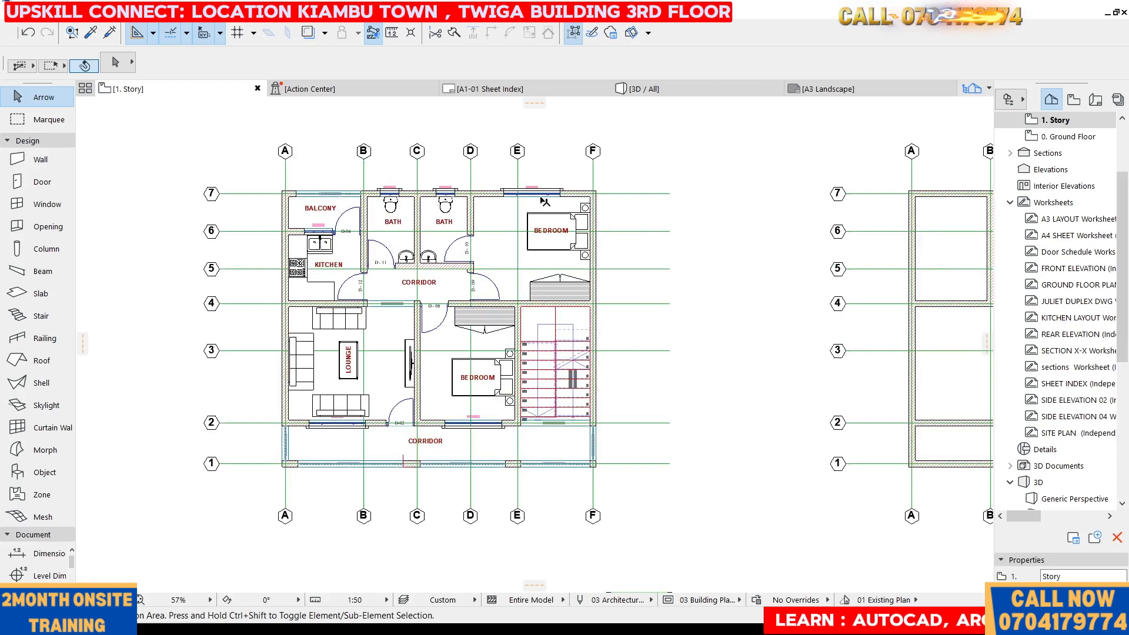
scroll(352, 232, down, 2)
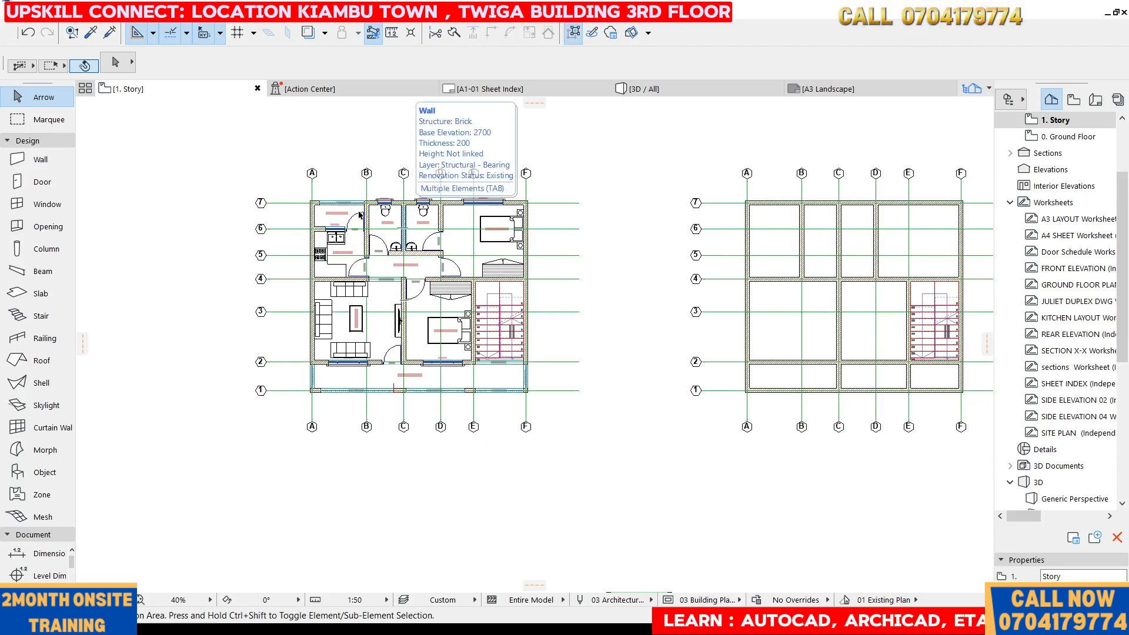
scroll(360, 215, down, 1)
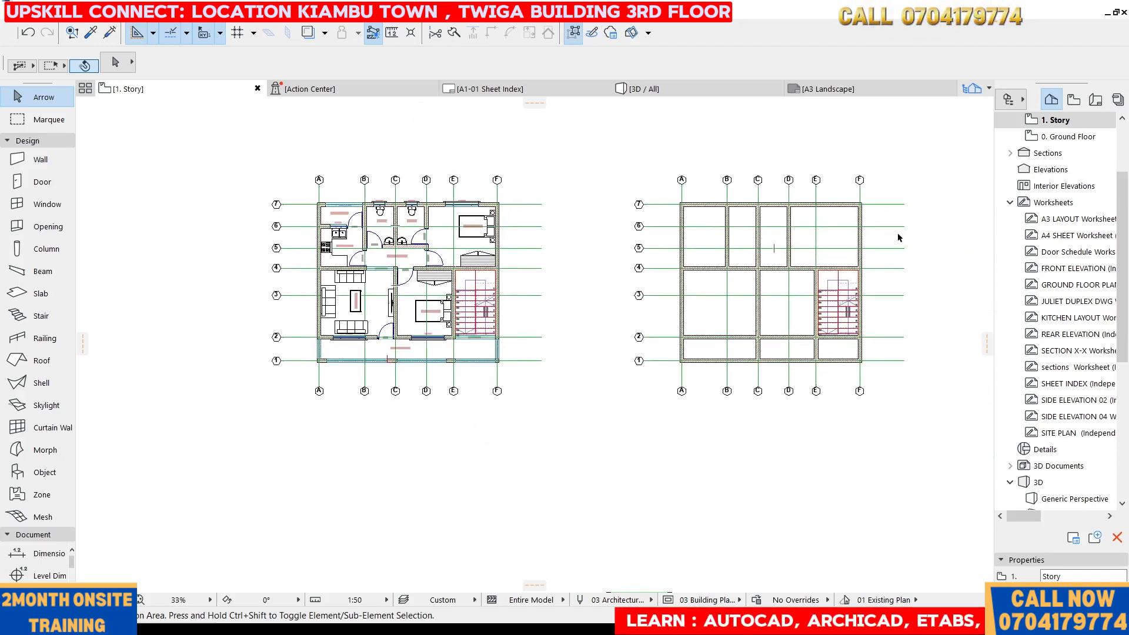
scroll(898, 237, up, 2)
scroll(365, 145, down, 1)
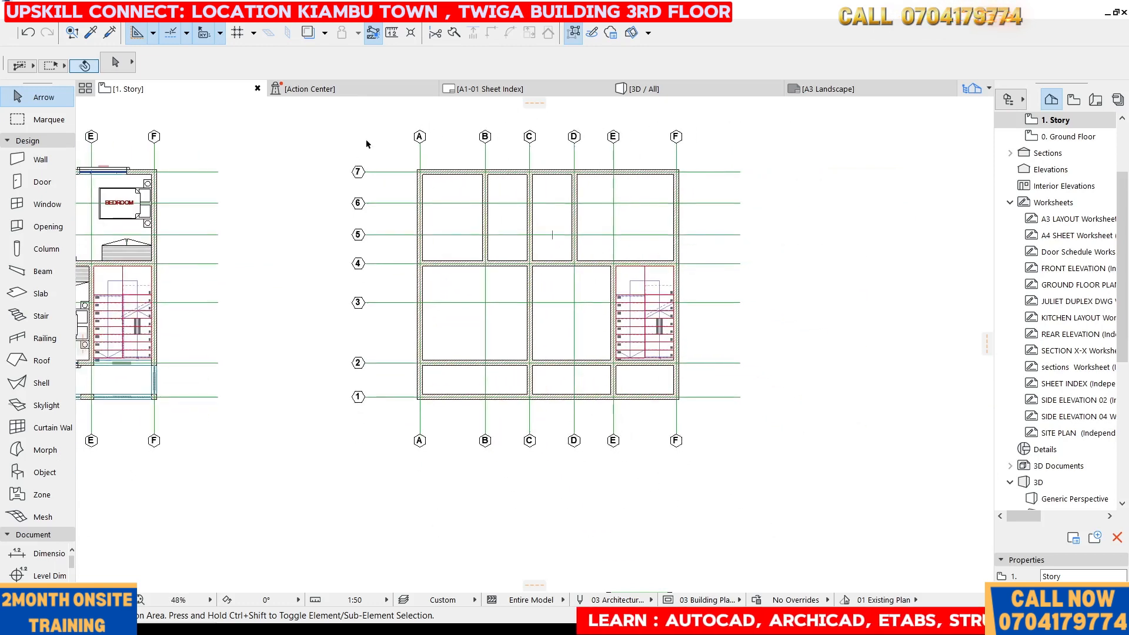
drag(321, 126, 735, 496)
click(721, 417)
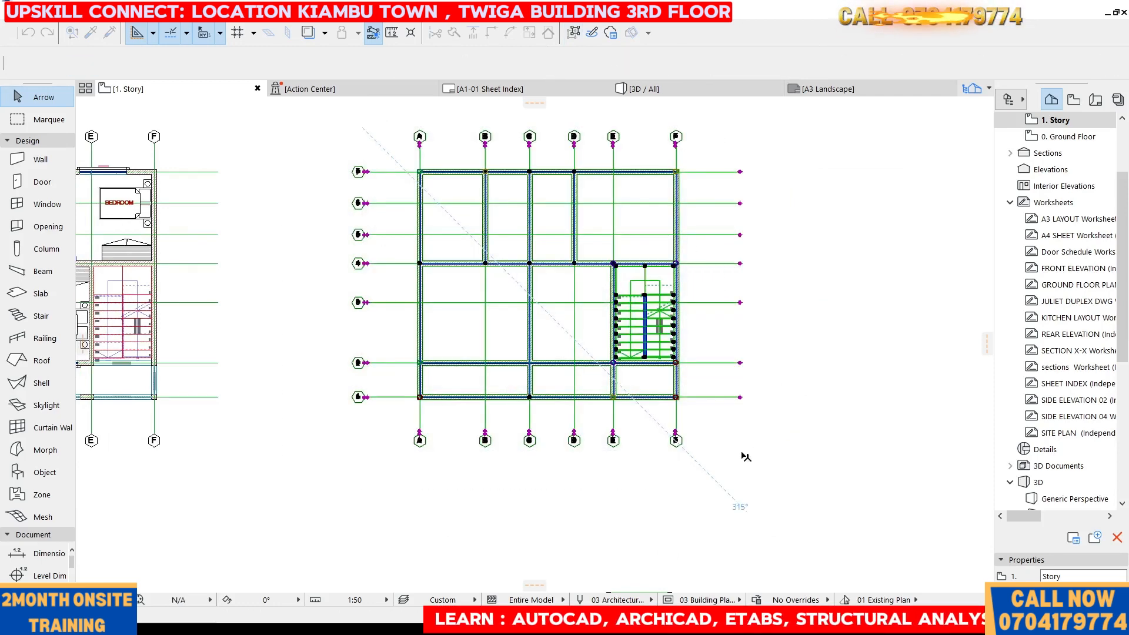
click(788, 238)
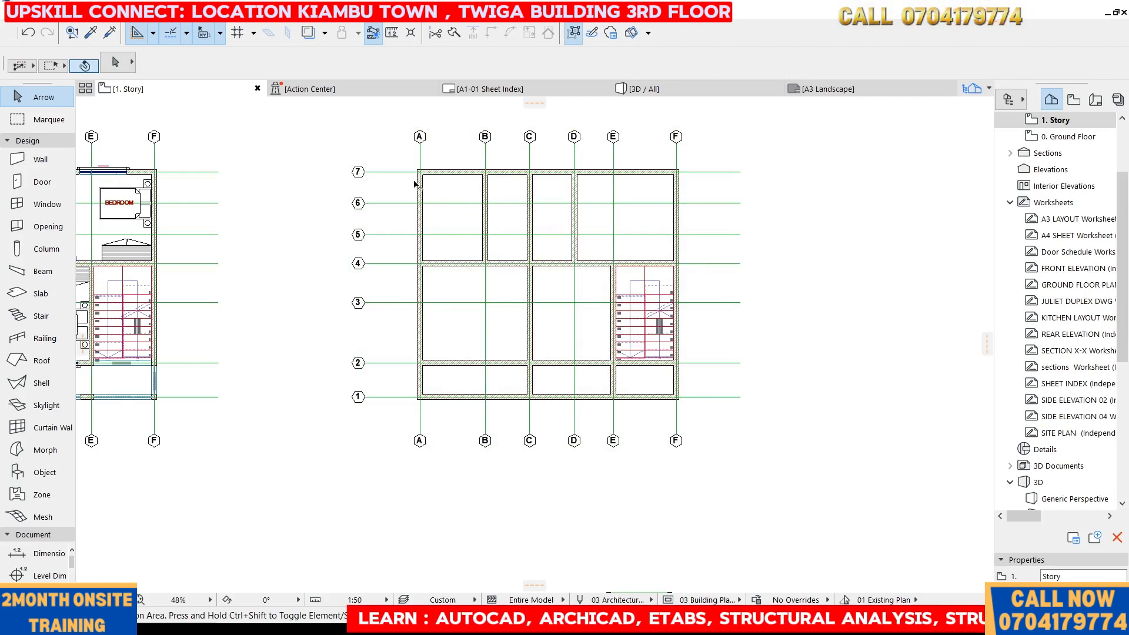
- Examine the column and footing arrangement along grids 7 and 4 in the foundation plan layout
scroll(438, 177, up, 5)
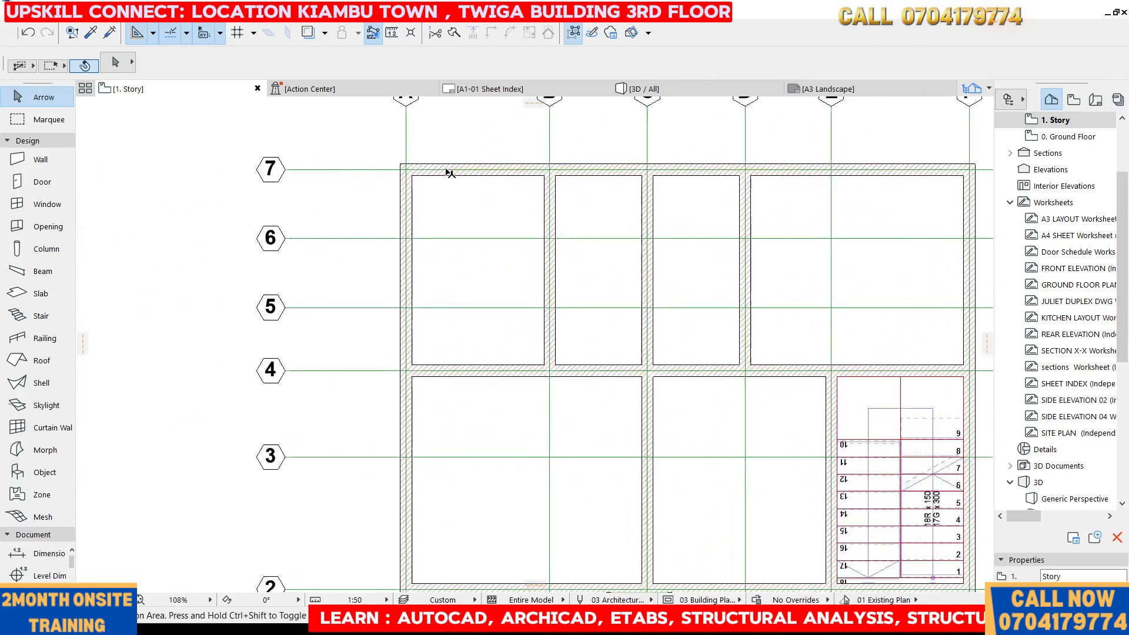
scroll(452, 170, up, 3)
scroll(323, 169, down, 10)
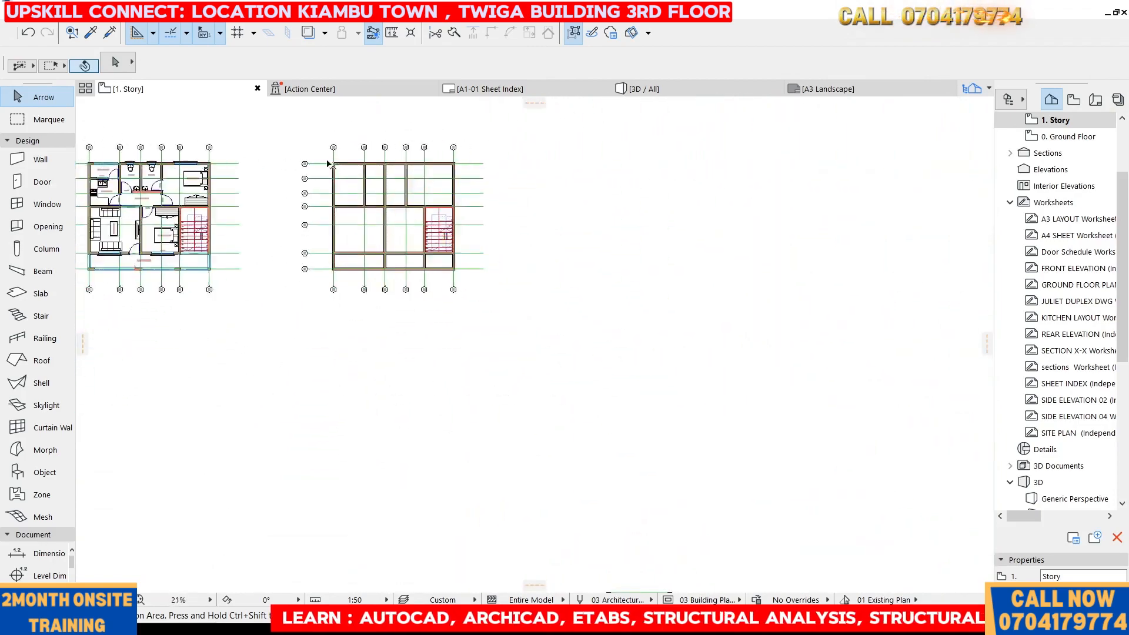
scroll(353, 180, down, 6)
scroll(546, 194, up, 10)
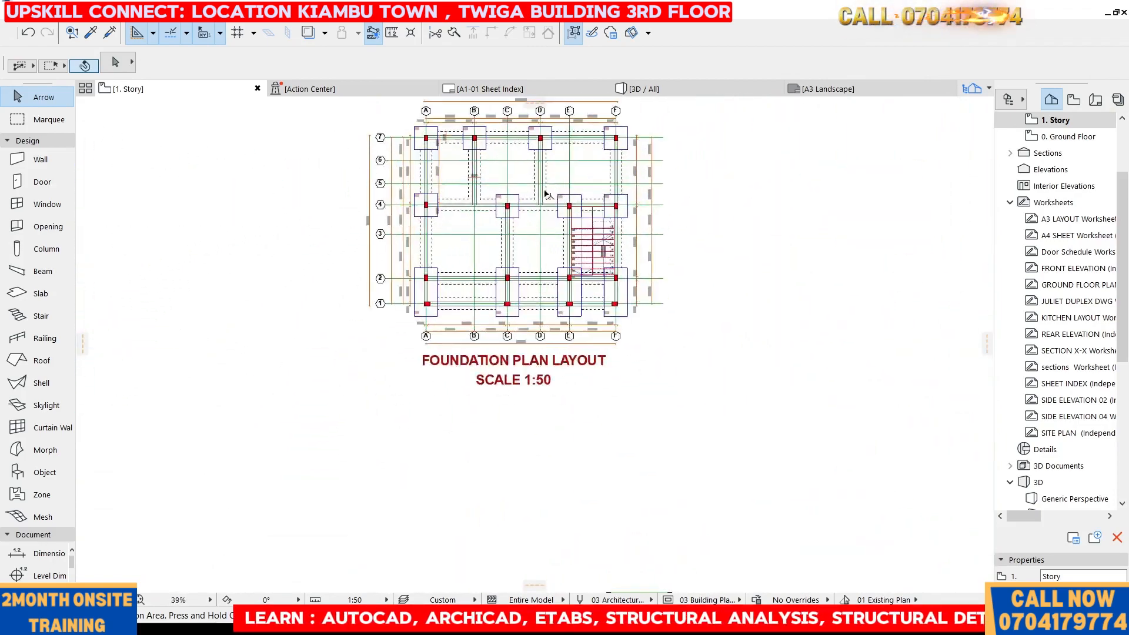
scroll(546, 194, up, 5)
scroll(459, 188, down, 5)
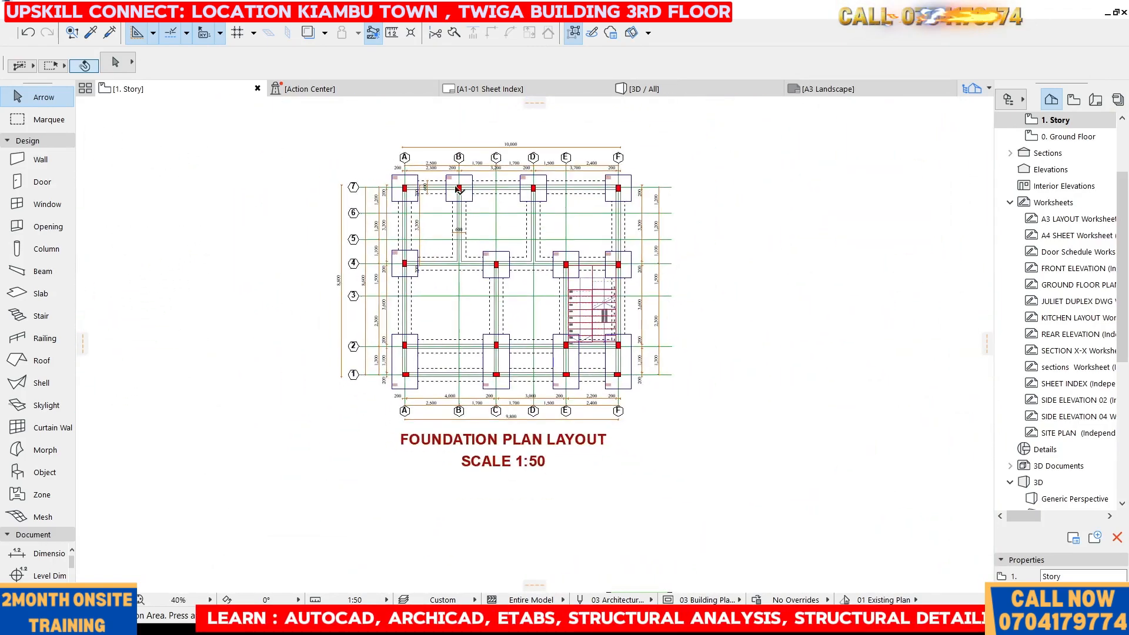
scroll(459, 189, up, 5)
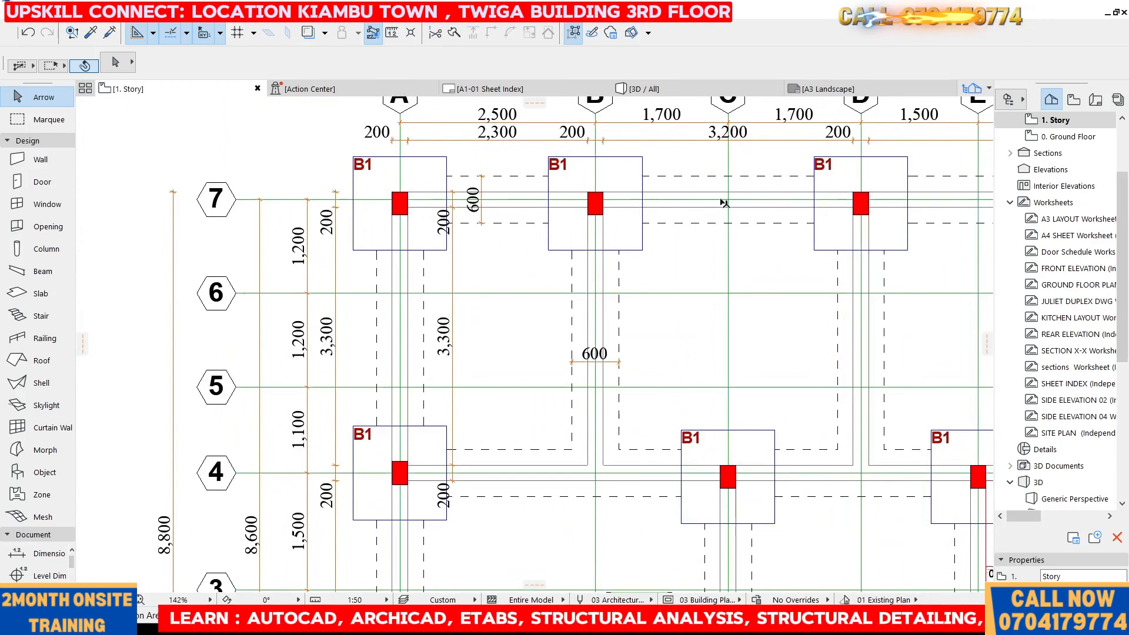
scroll(724, 203, down, 10)
scroll(608, 215, up, 5)
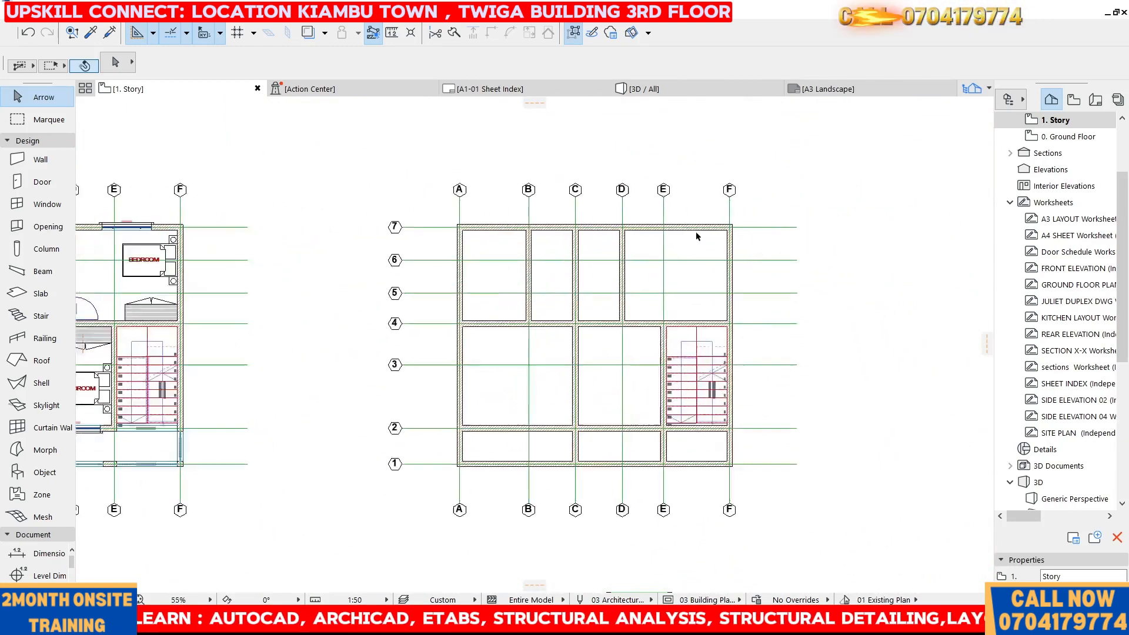
- Draw a rectangular marquee of about 13,400 by 10,100 mm around all the walls of the copied plan
scroll(365, 174, down, 1)
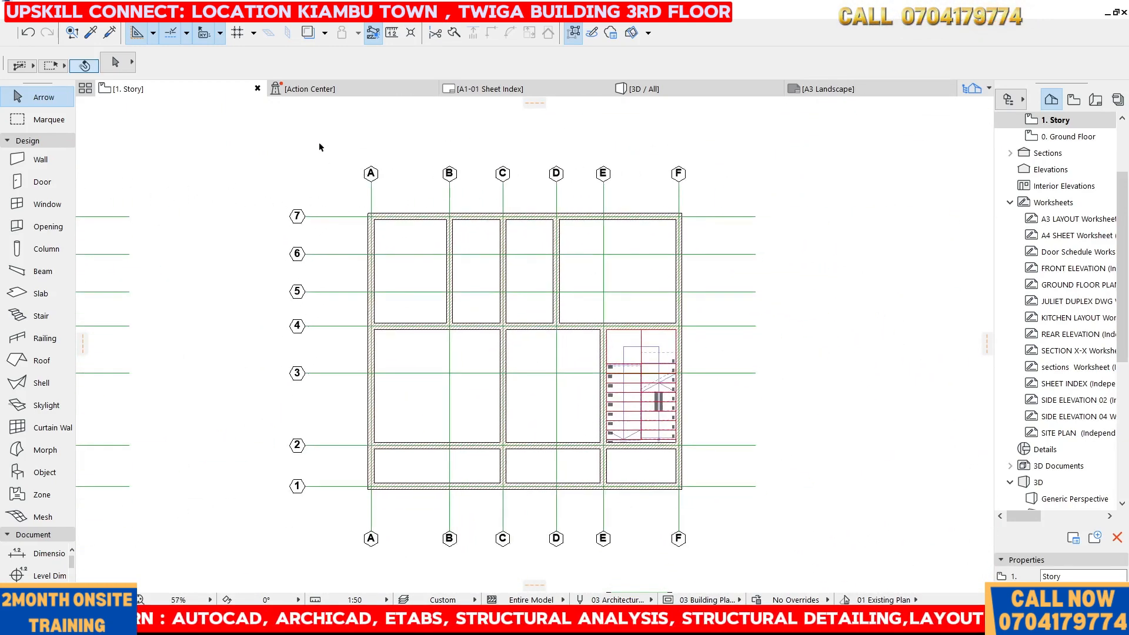
scroll(375, 137, down, 1)
scroll(374, 169, up, 1)
drag(359, 162, 453, 199)
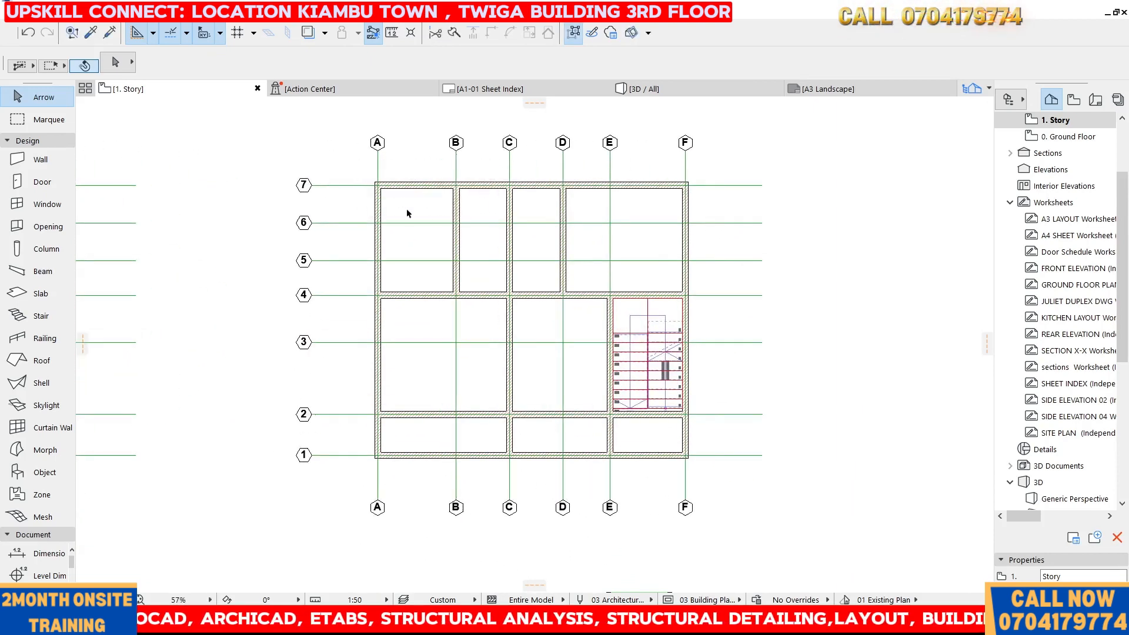
click(53, 120)
drag(349, 168, 731, 499)
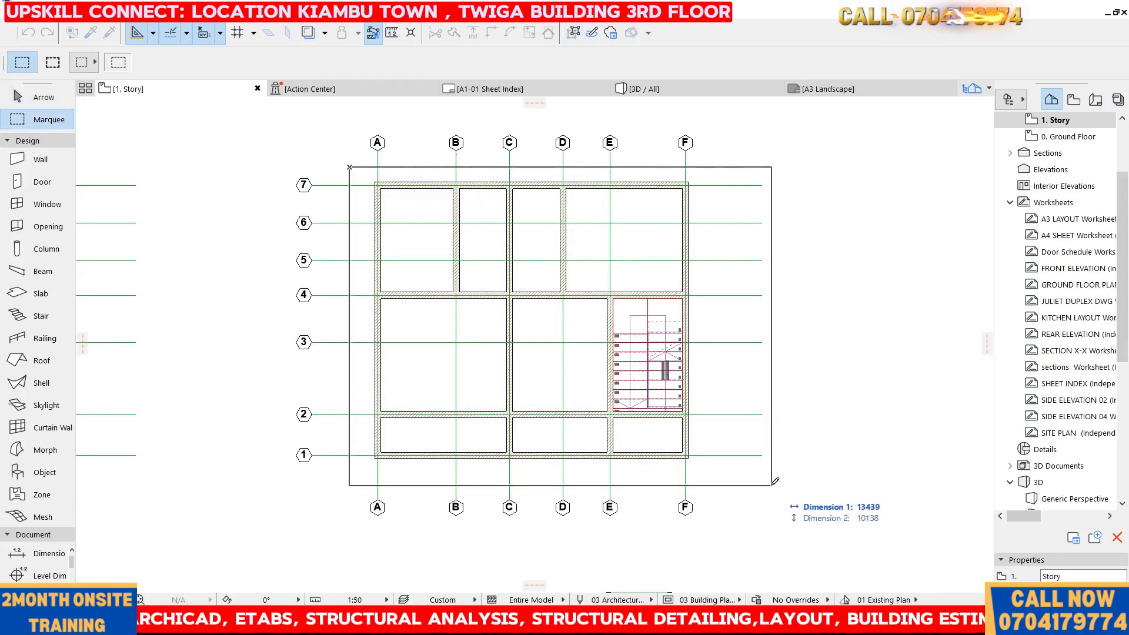
- Change the building material of all walls inside the marquee to EF-06 Air Space and deselect them
scroll(428, 199, up, 1)
scroll(428, 199, up, 5)
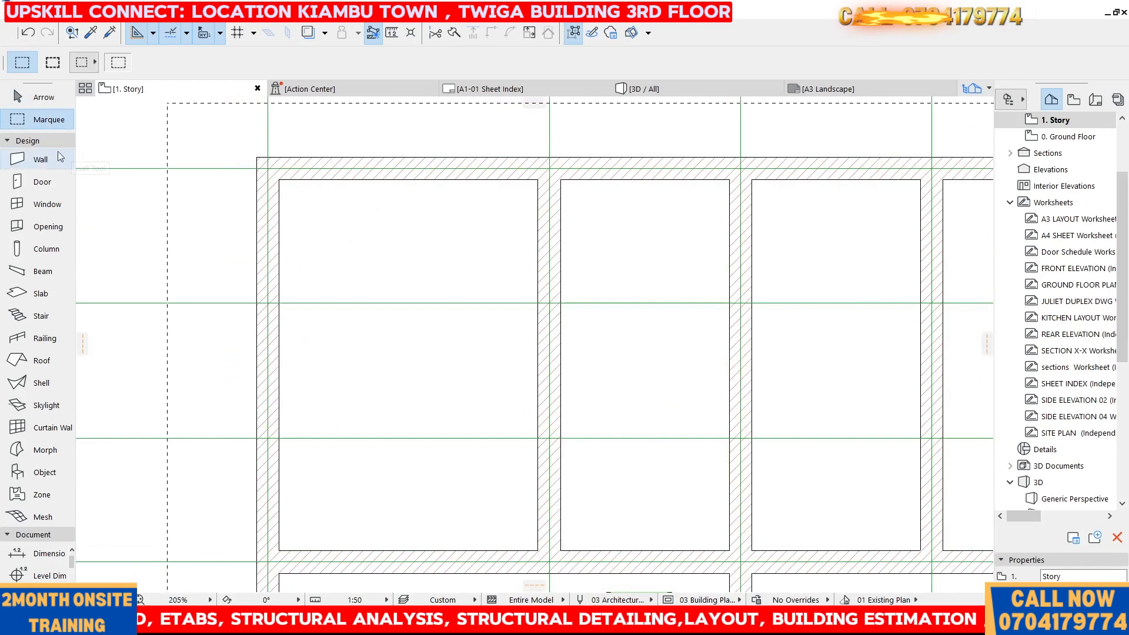
click(36, 159)
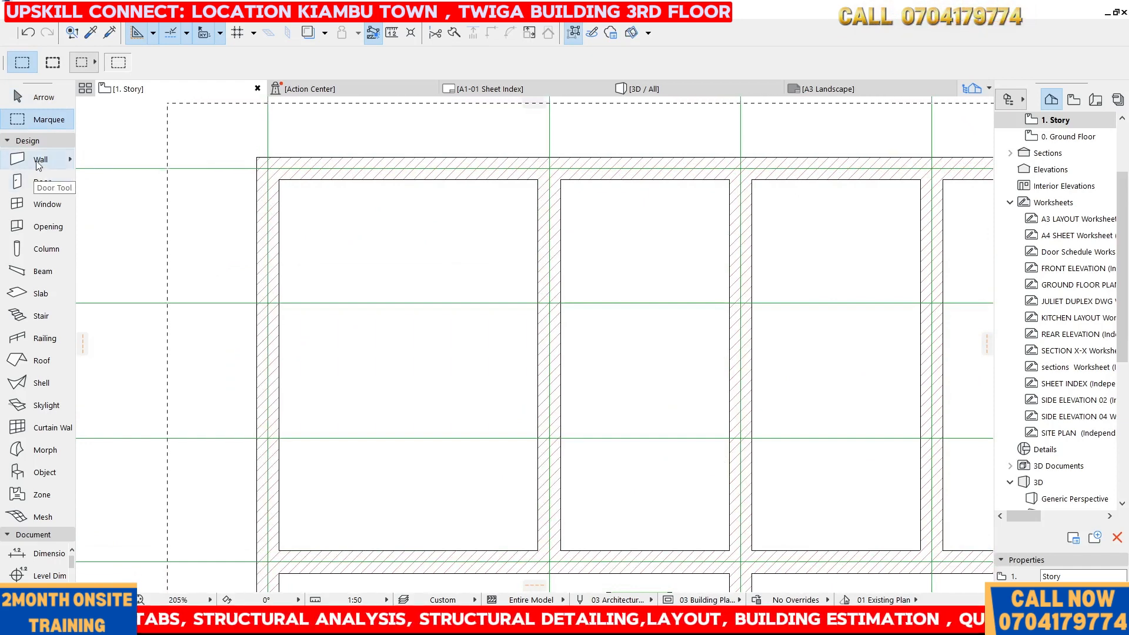
key(ctrl+a)
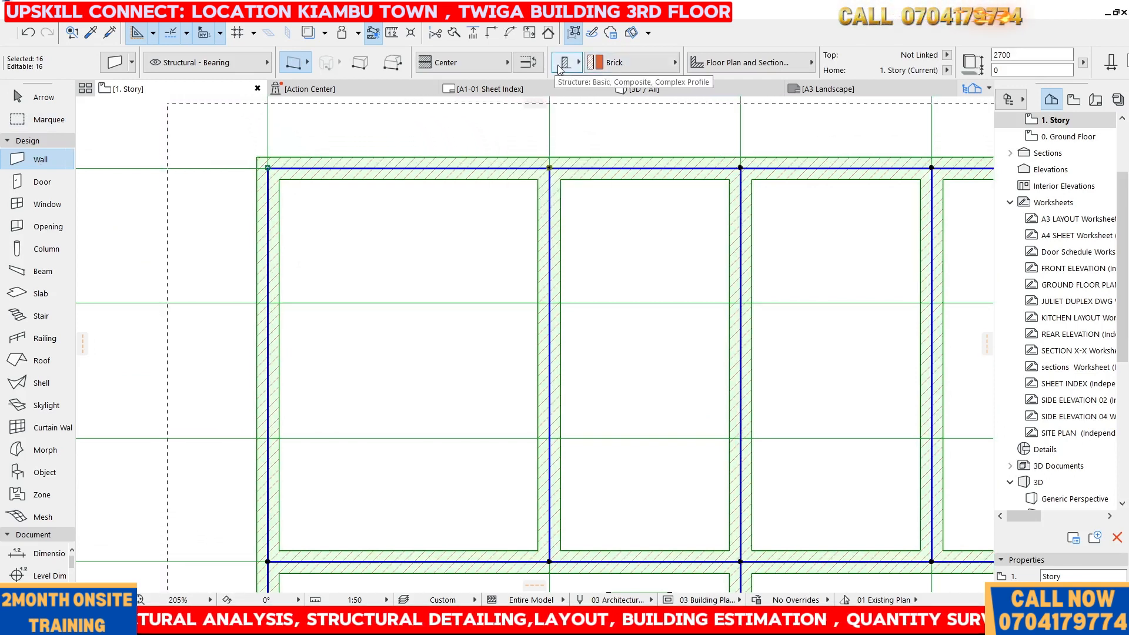
click(643, 68)
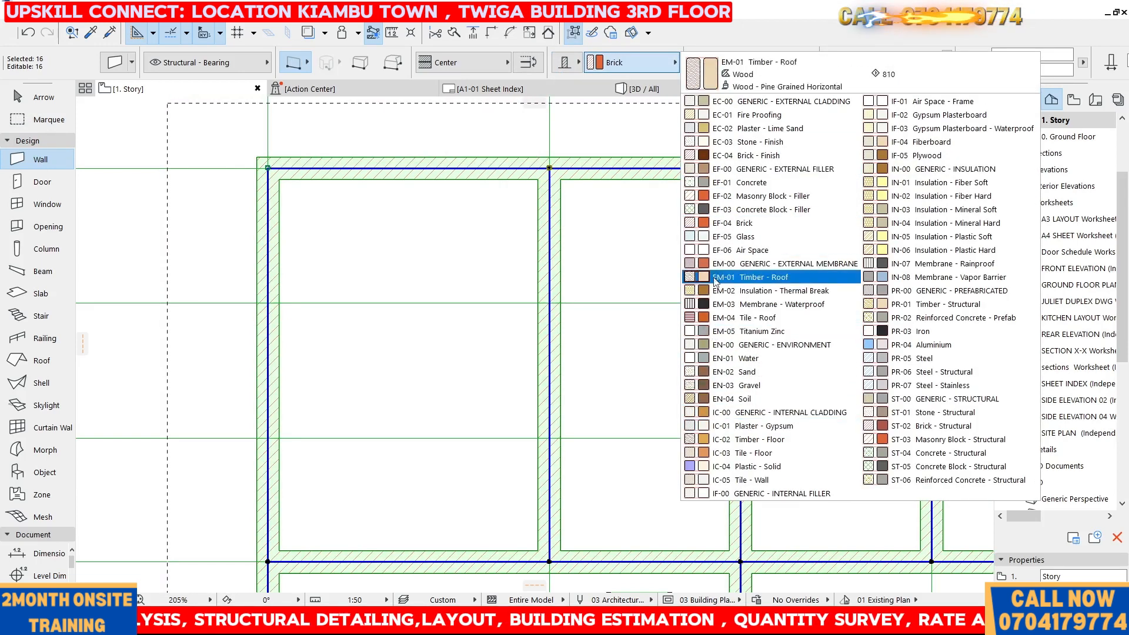
click(728, 251)
key(Escape)
scroll(441, 229, down, 8)
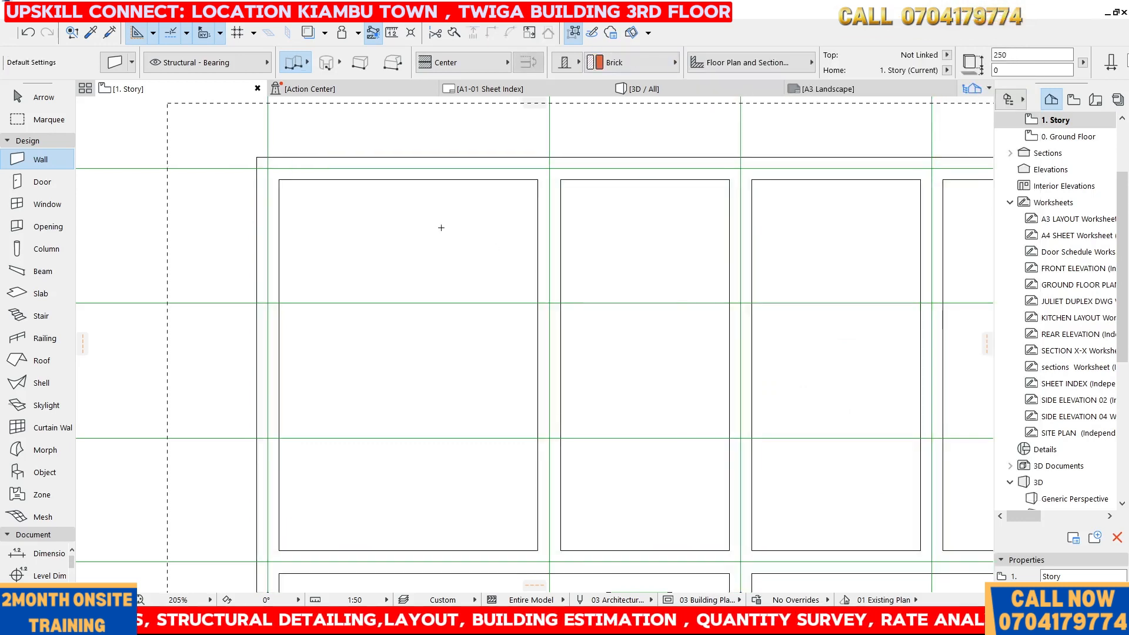
- Set the default wall building material to EF-06 Air Space and clear the marquee around the copied plan
click(663, 62)
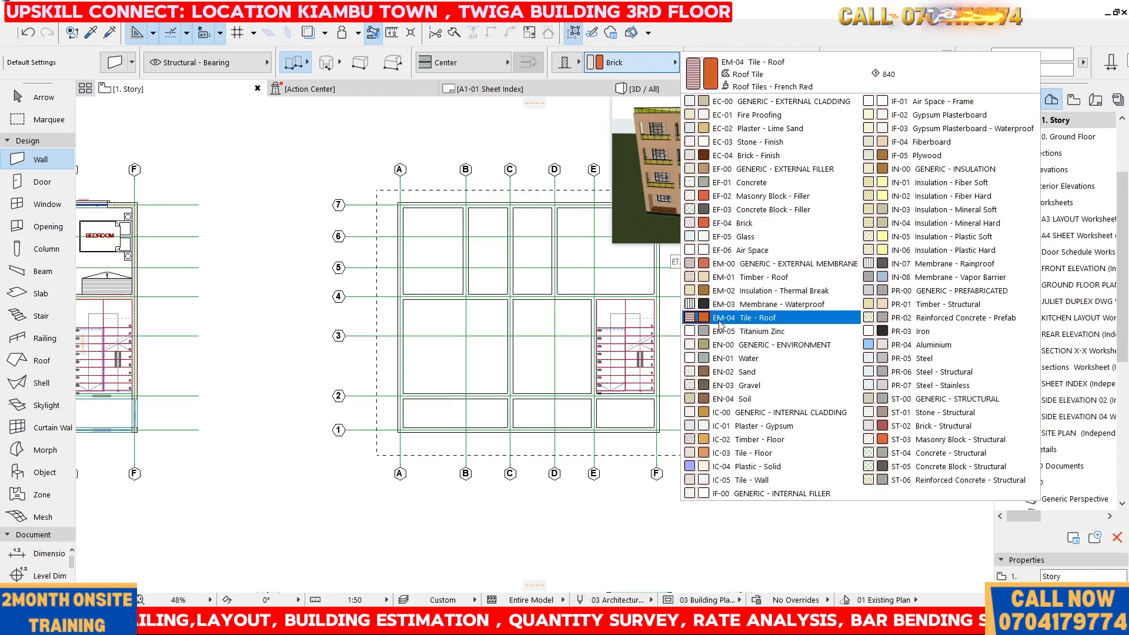
click(717, 252)
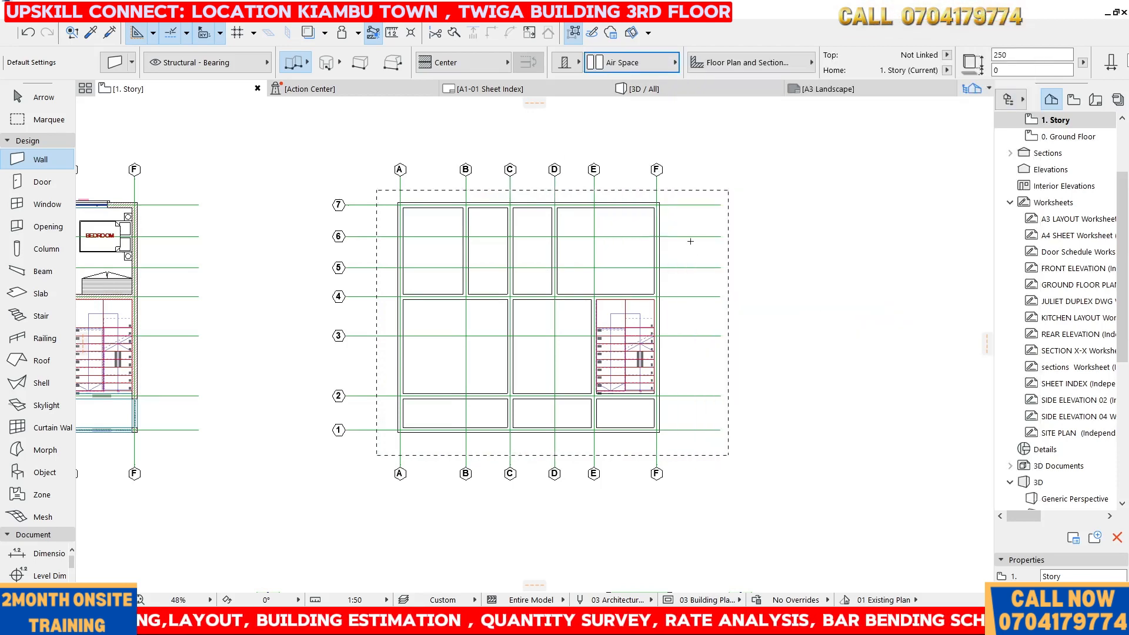
click(478, 125)
key(Escape)
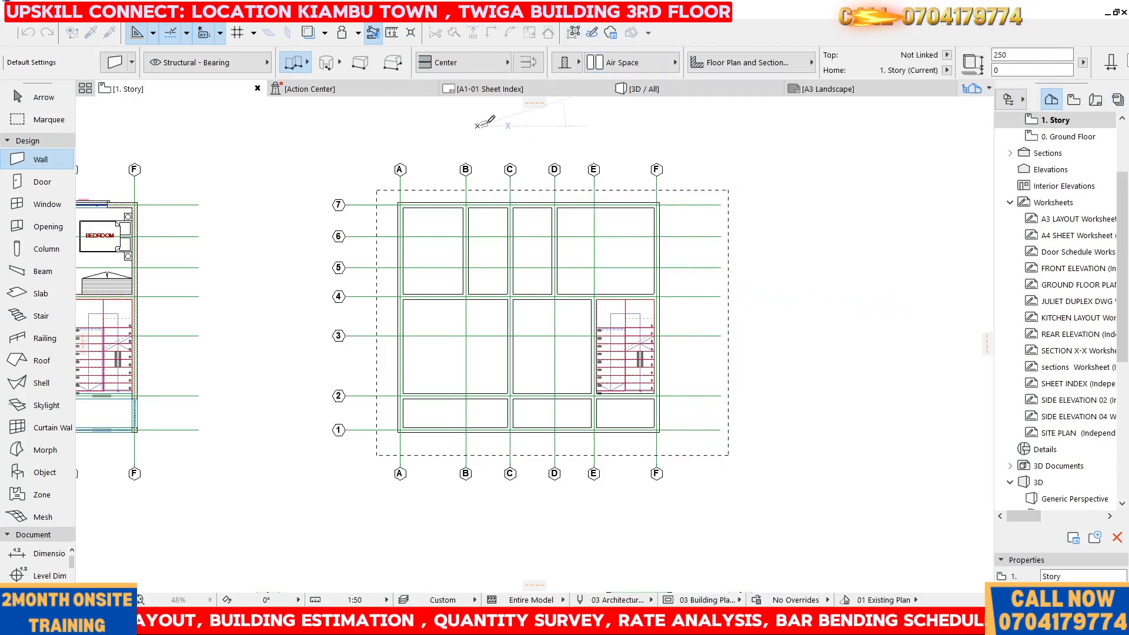
key(Escape)
- Change all numbered and lettered grid elements of the copied plan to pen 81 with a dashed line type
scroll(567, 285, up, 3)
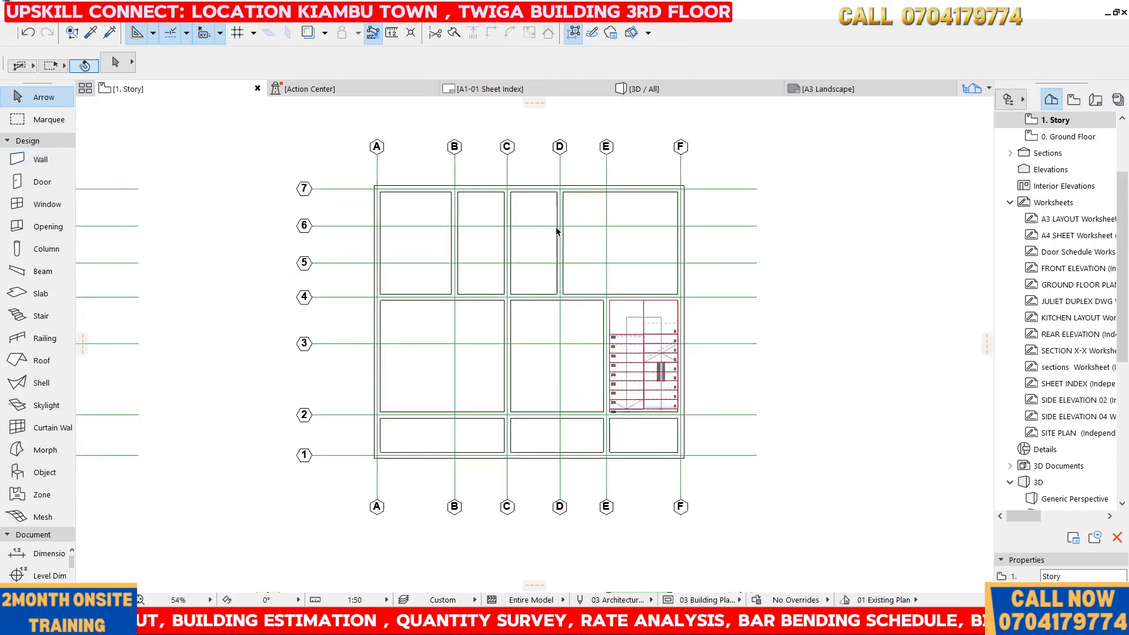
scroll(559, 354, up, 1)
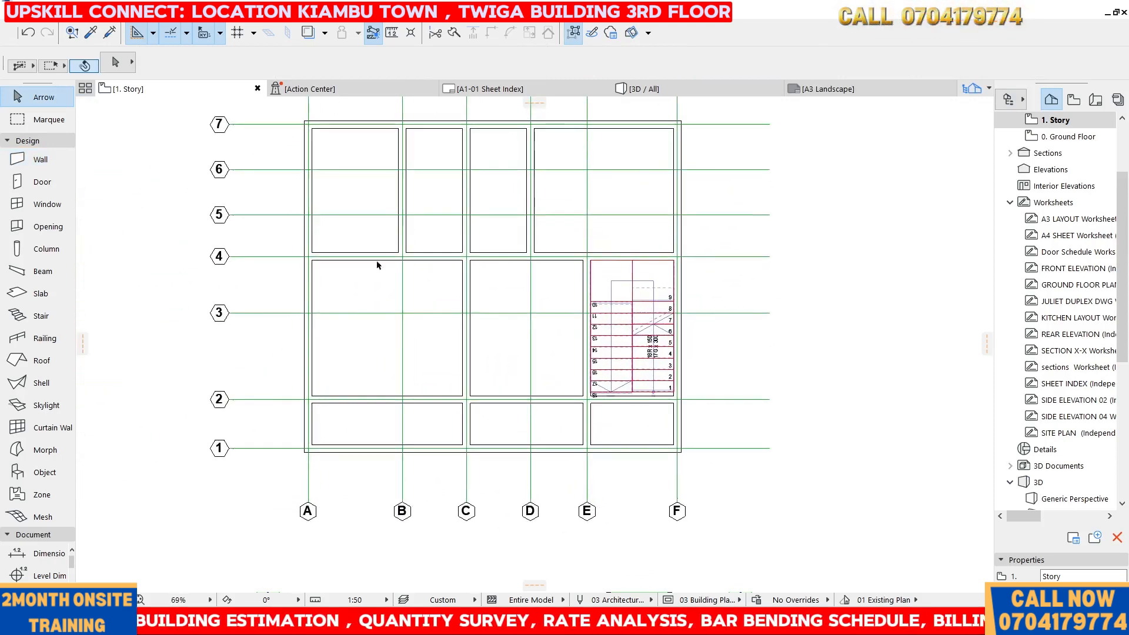
scroll(577, 356, down, 3)
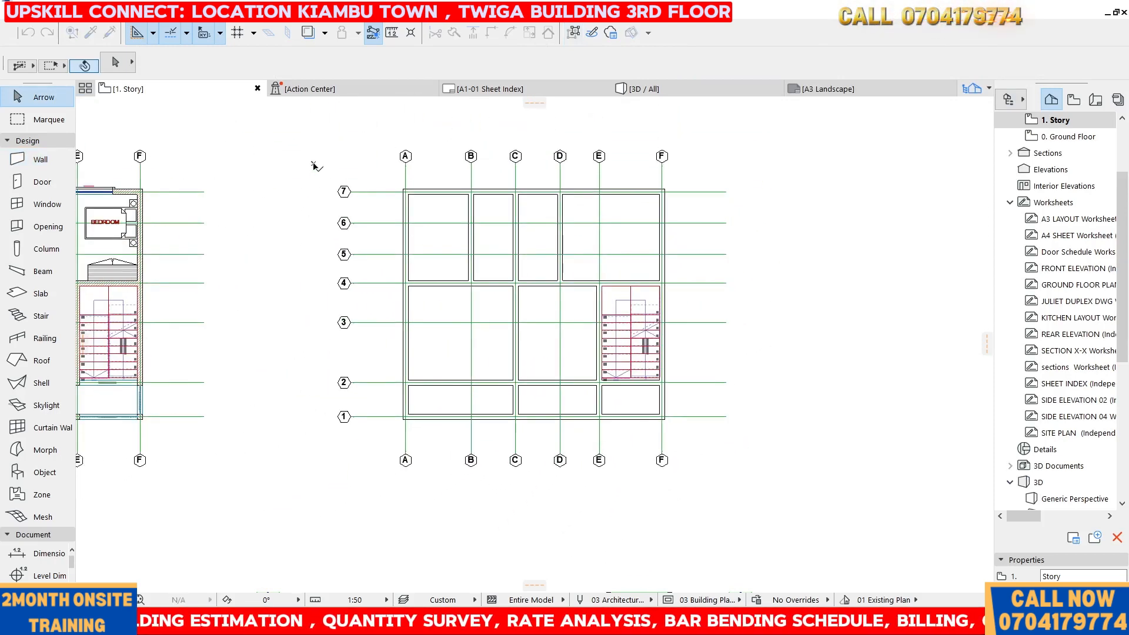
scroll(411, 184, up, 8)
scroll(504, 202, down, 7)
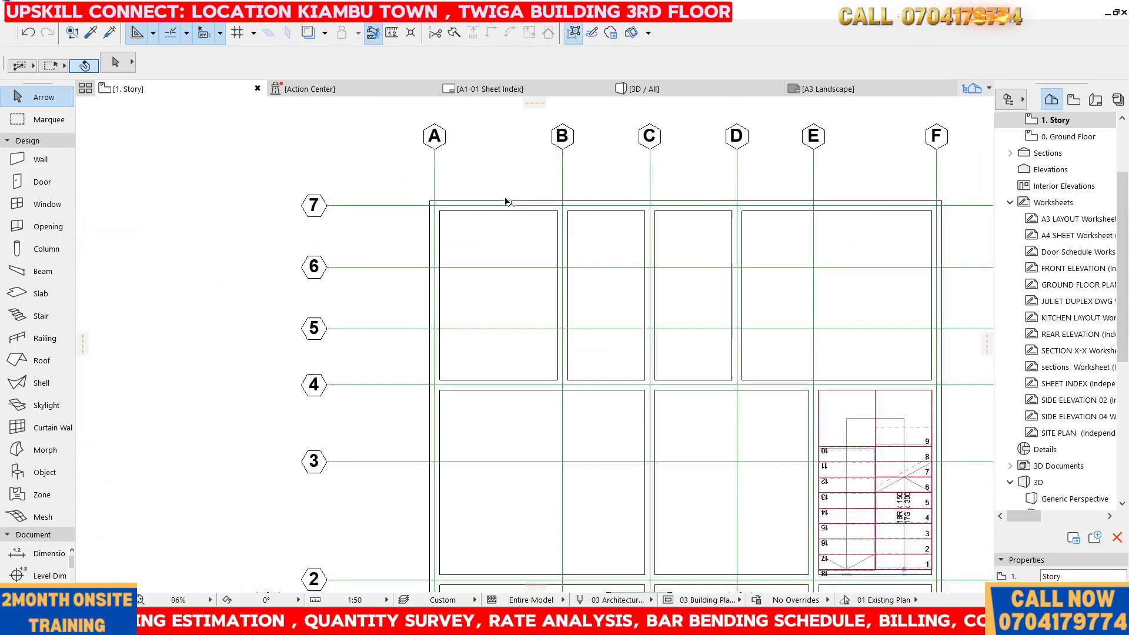
drag(350, 168, 421, 568)
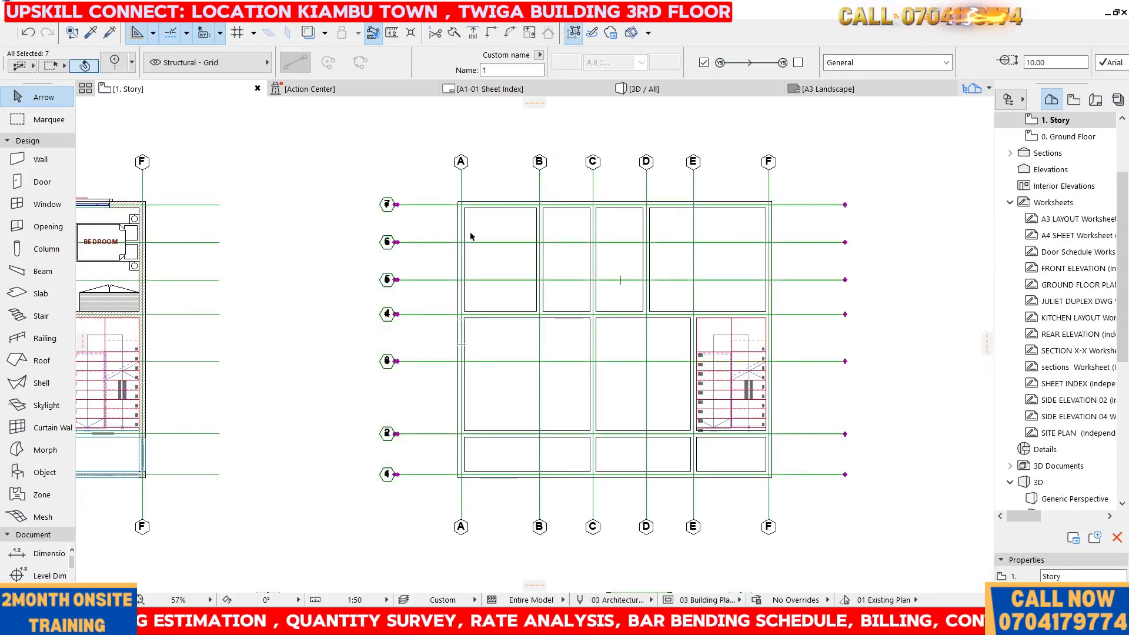
shift+drag(432, 150, 794, 199)
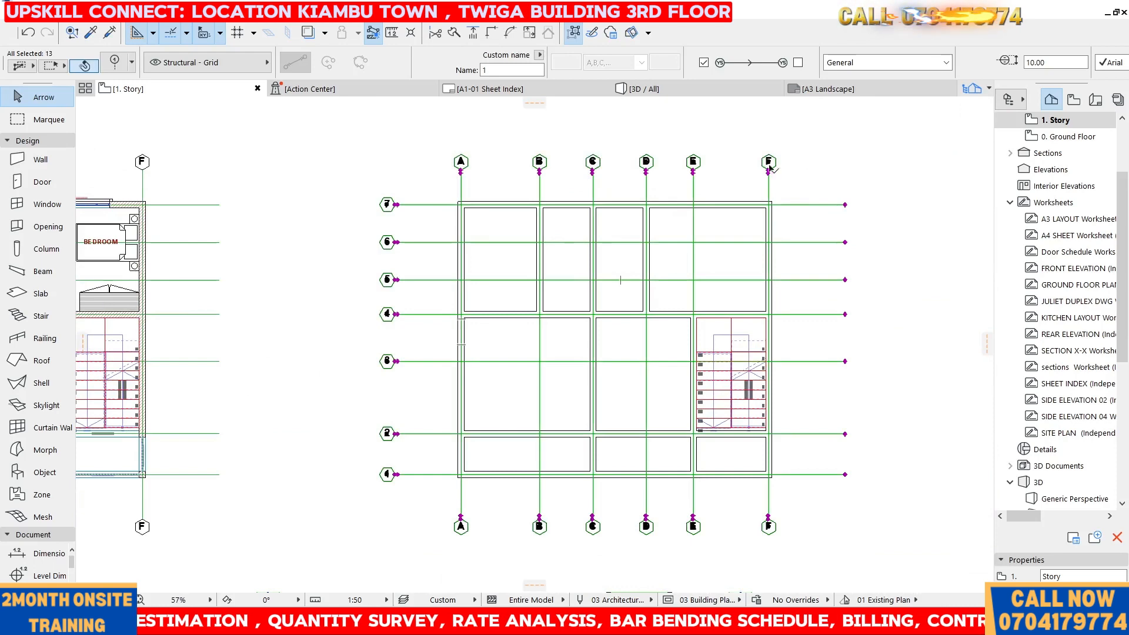
right_click(557, 126)
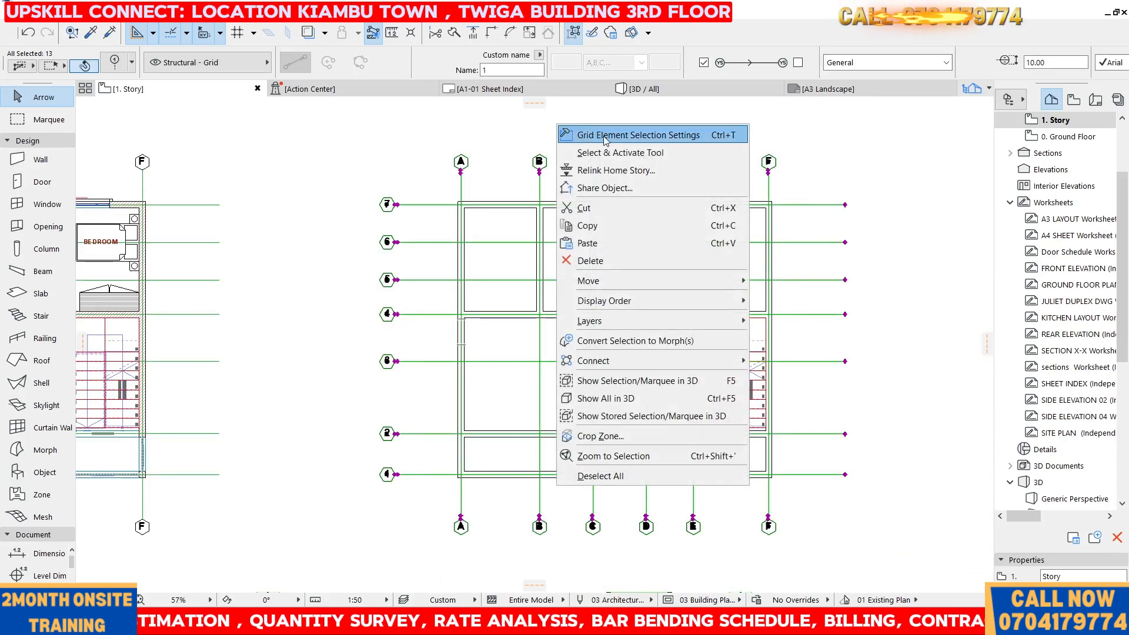
click(604, 135)
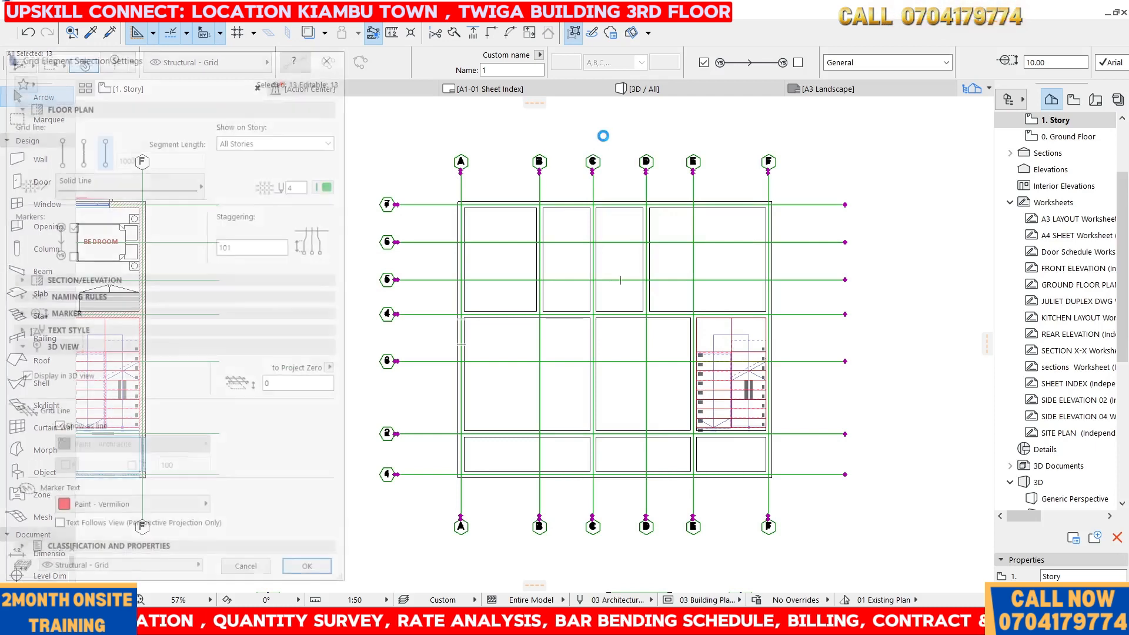
drag(222, 65, 435, 67)
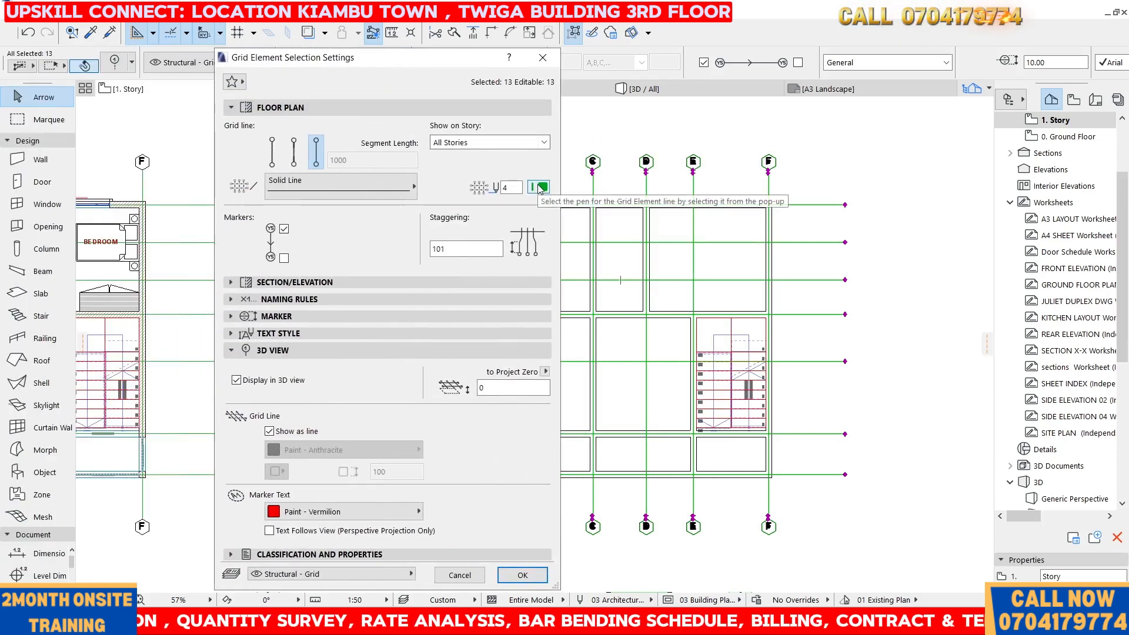
click(541, 187)
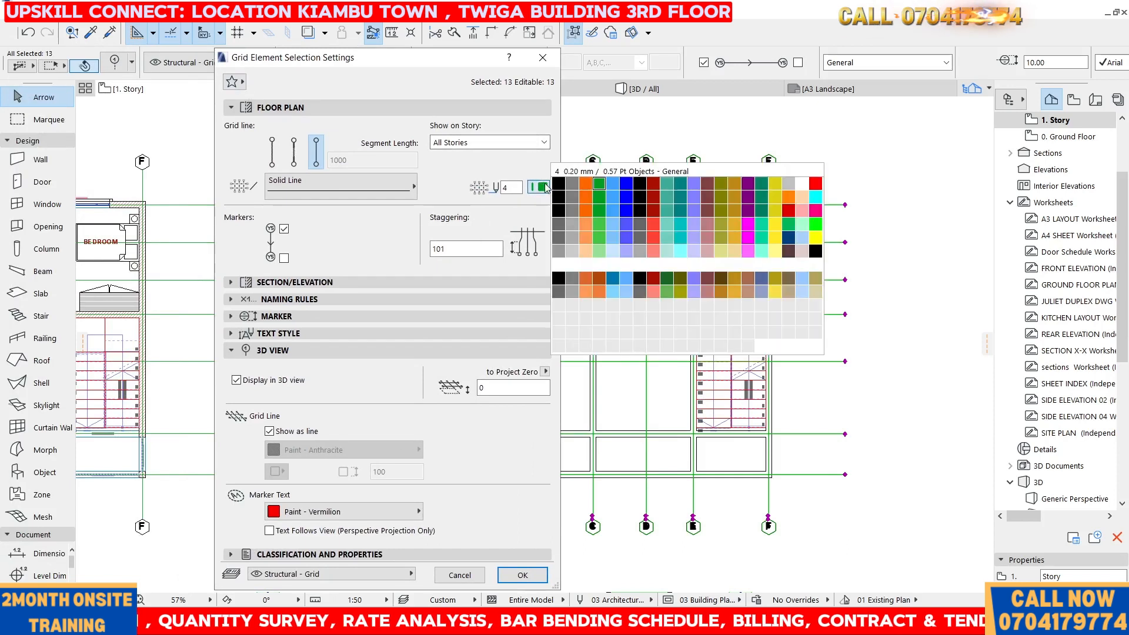
click(558, 240)
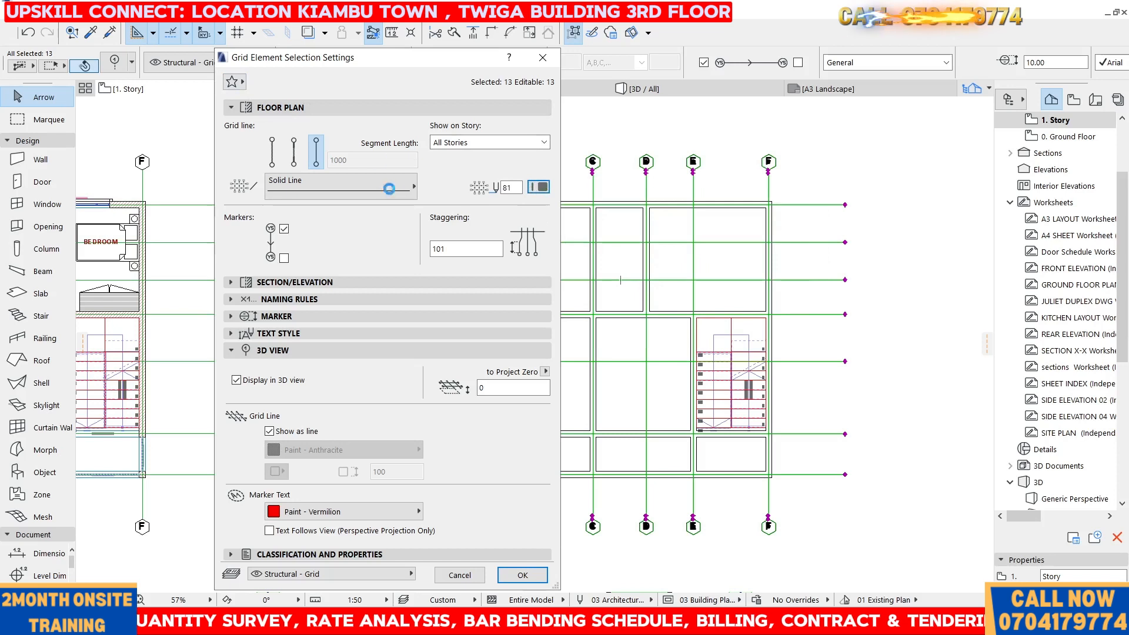
click(341, 185)
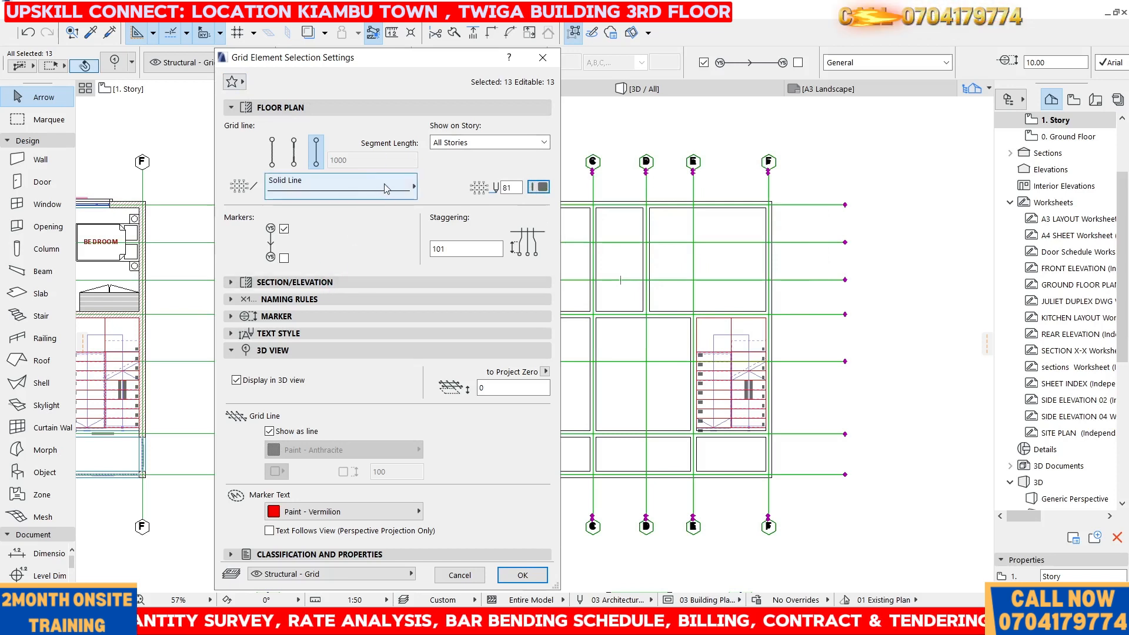
click(444, 149)
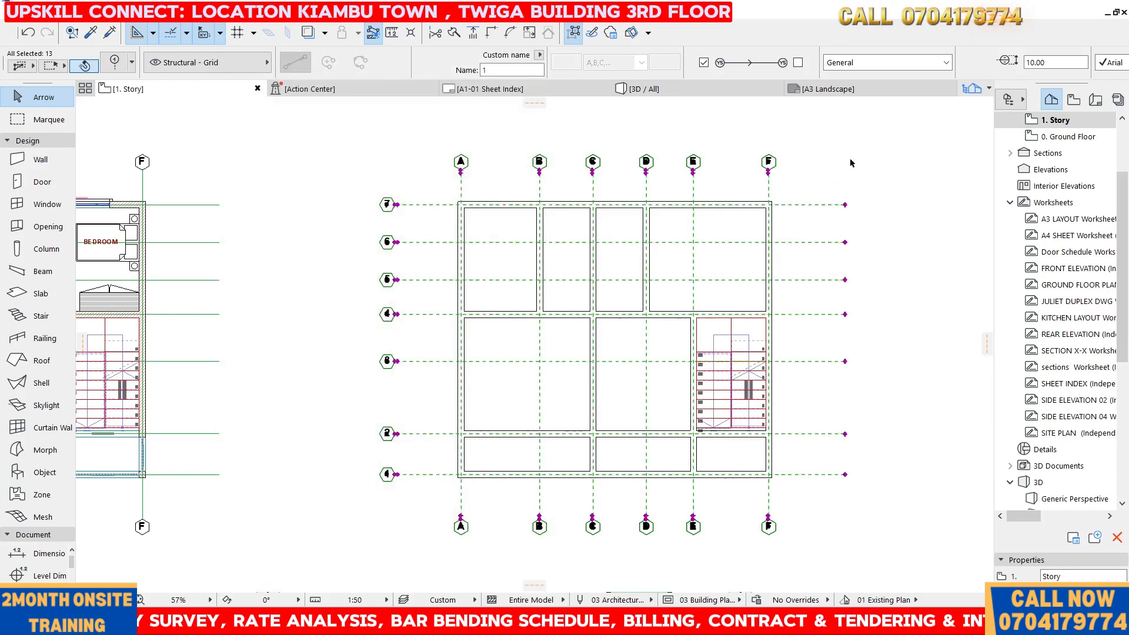
key(Escape)
- Check the restyled grid lines and the wall outlines across the copied plan
scroll(426, 166, down, 3)
scroll(454, 195, up, 1)
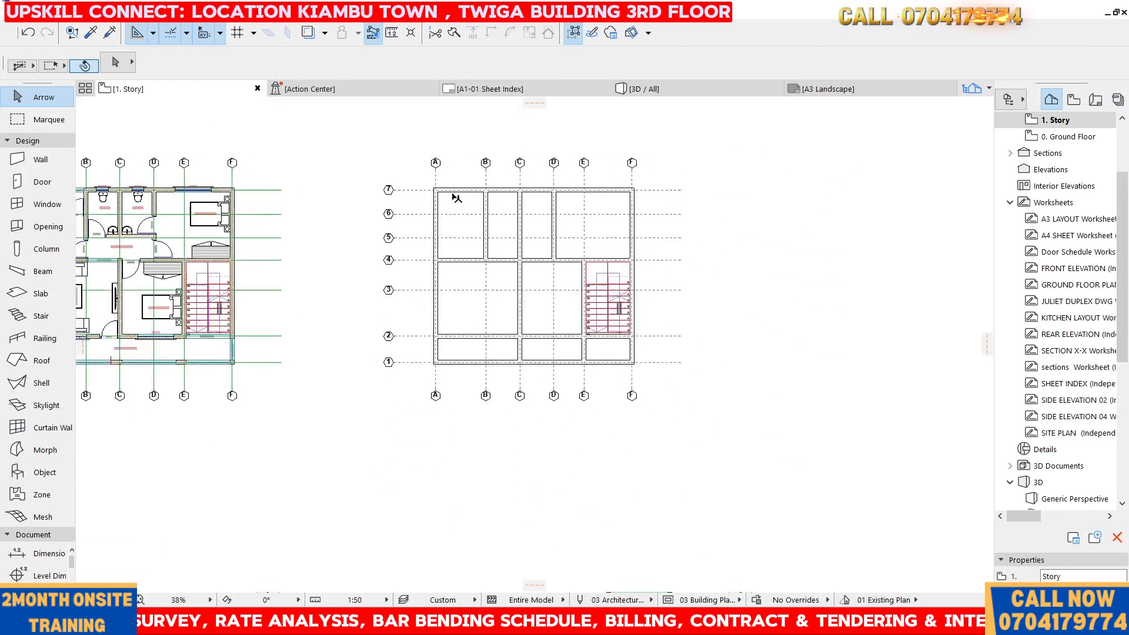
scroll(454, 196, up, 1)
drag(353, 167, 659, 443)
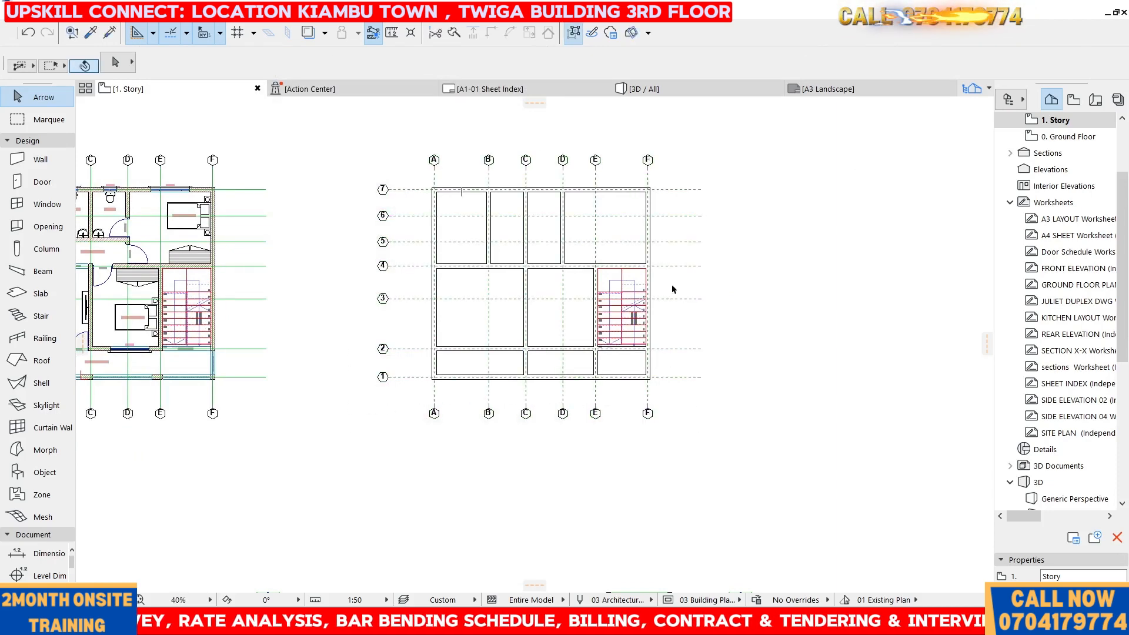
scroll(451, 195, up, 5)
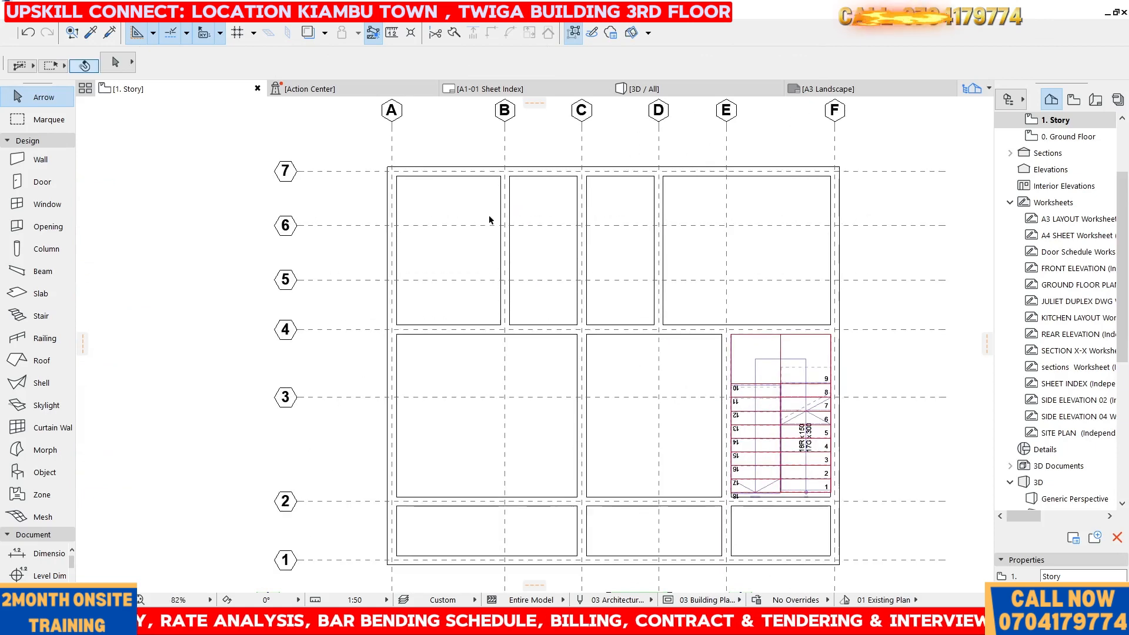
scroll(301, 142, down, 3)
mouse_move(243, 138)
mouse_down()
mouse_move(288, 203)
mouse_move(331, 431)
mouse_move(580, 443)
mouse_move(640, 458)
mouse_up()
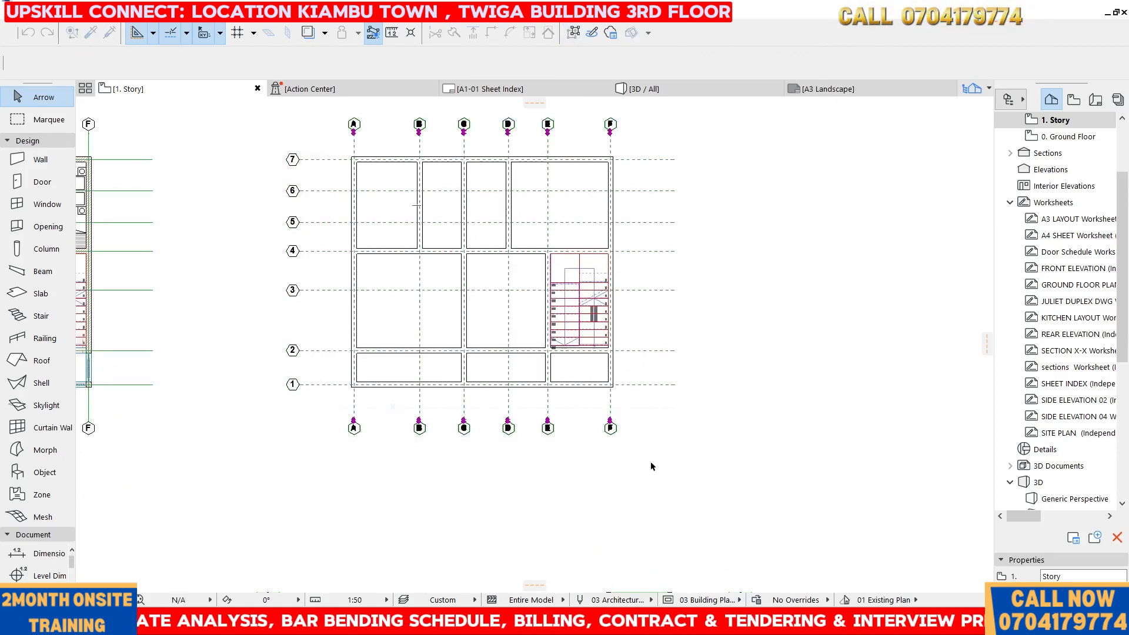
click(629, 361)
scroll(481, 225, up, 2)
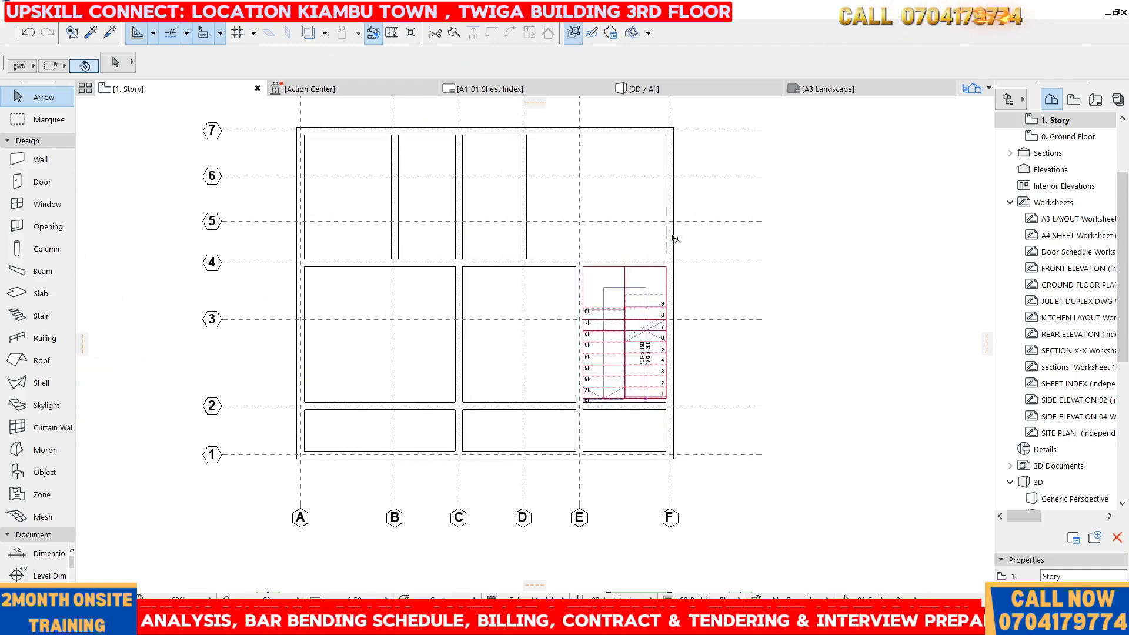
- Compare the original furnished first-floor plan with the cleaned structural copy beside it
scroll(676, 238, down, 3)
scroll(261, 227, up, 3)
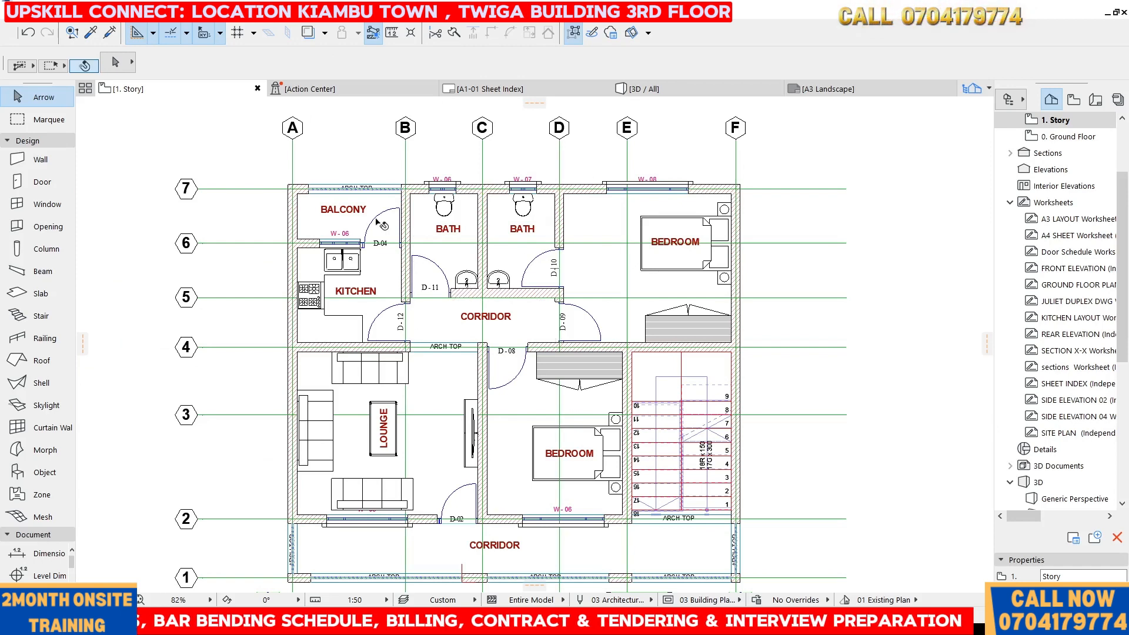
scroll(376, 223, down, 2)
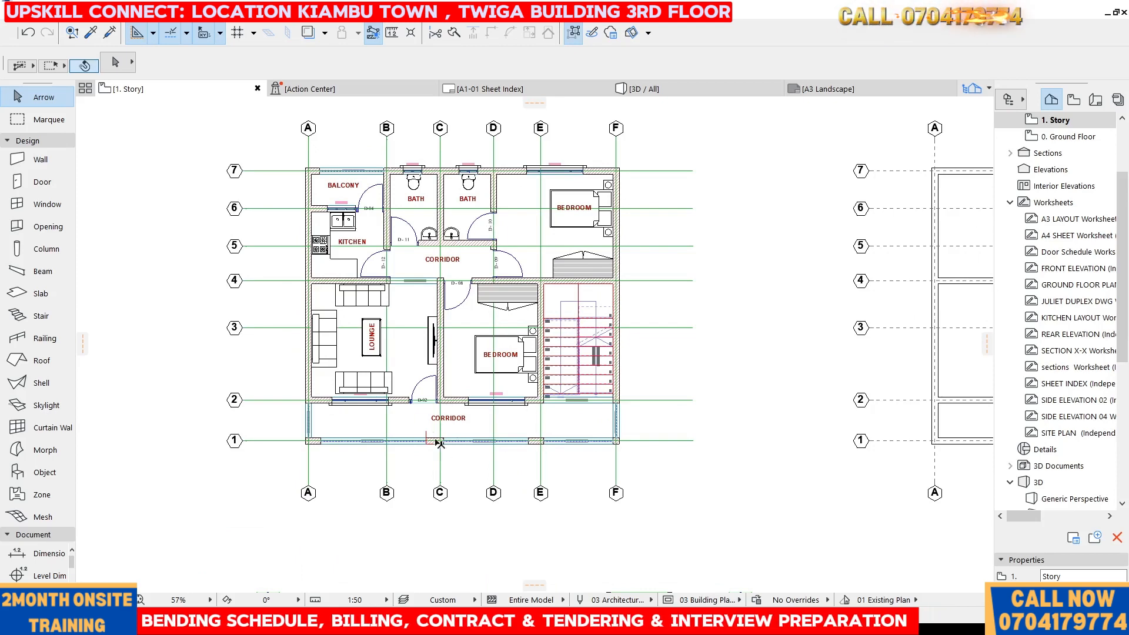
scroll(311, 396, down, 4)
scroll(803, 381, up, 1)
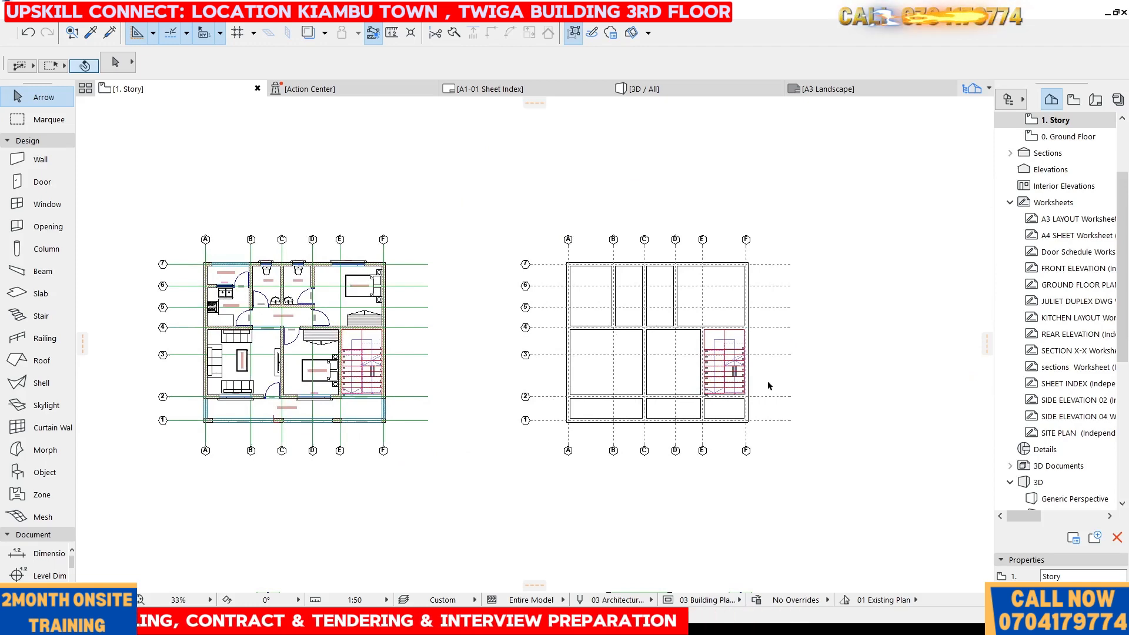
scroll(803, 383, up, 1)
scroll(328, 244, up, 1)
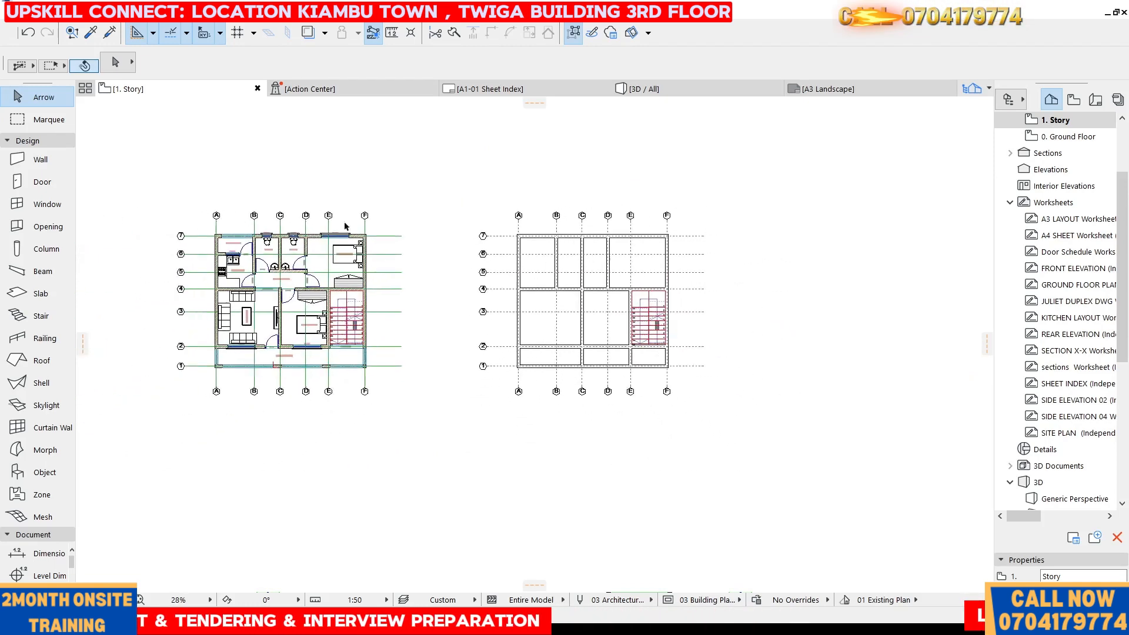
scroll(776, 244, down, 1)
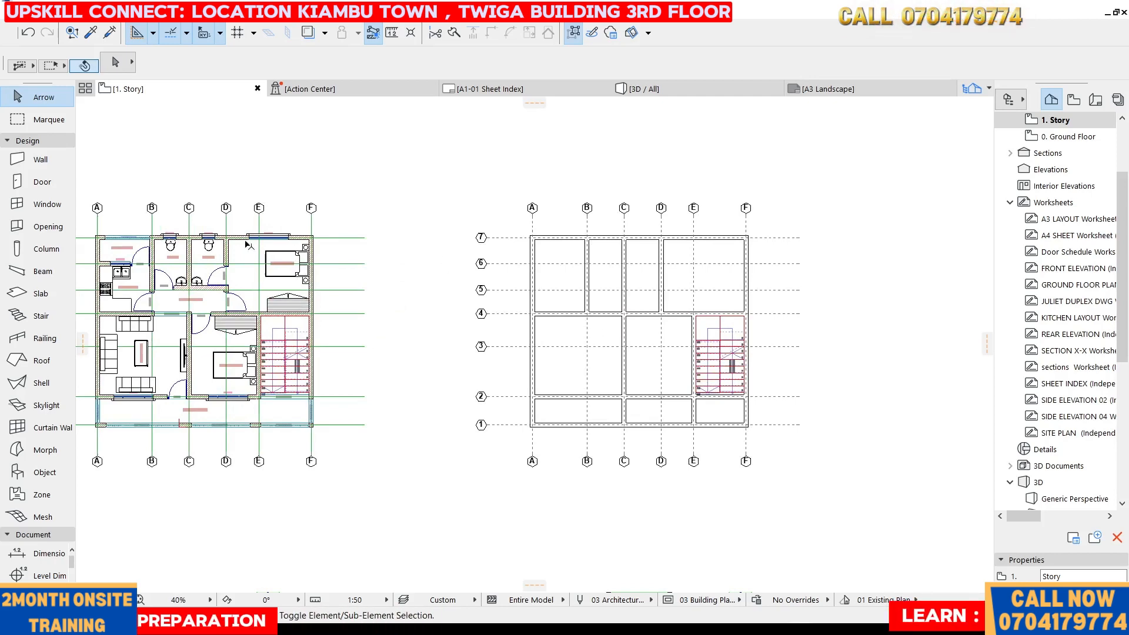
- View the building and the copied walls in 3D, then return to the 1. Story plan
middle_drag(782, 263, 554, 258)
scroll(555, 258, up, 1)
key(F3)
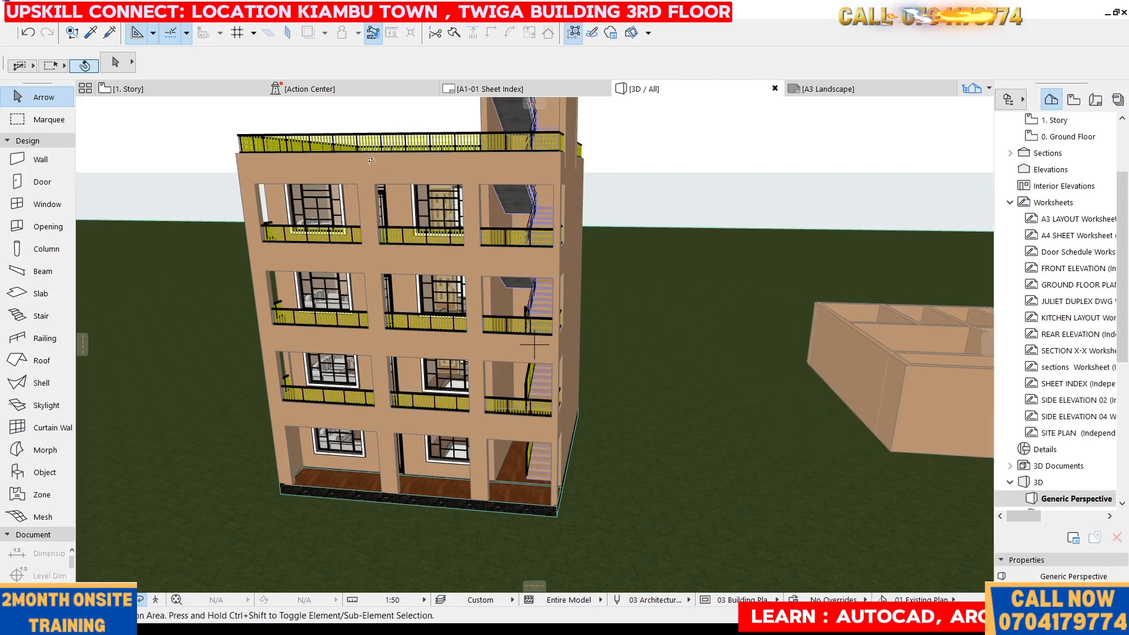
click(178, 85)
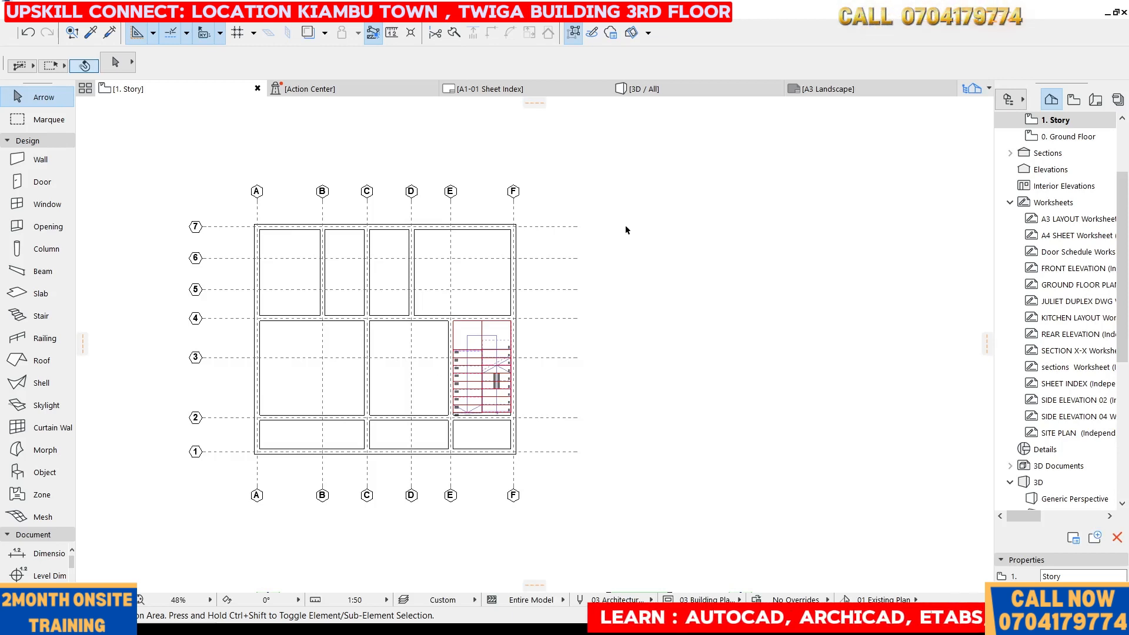
- Draw a 200 by 300 mm rectangular polyline on the column bases layer in the empty area beyond grid F
click(37, 142)
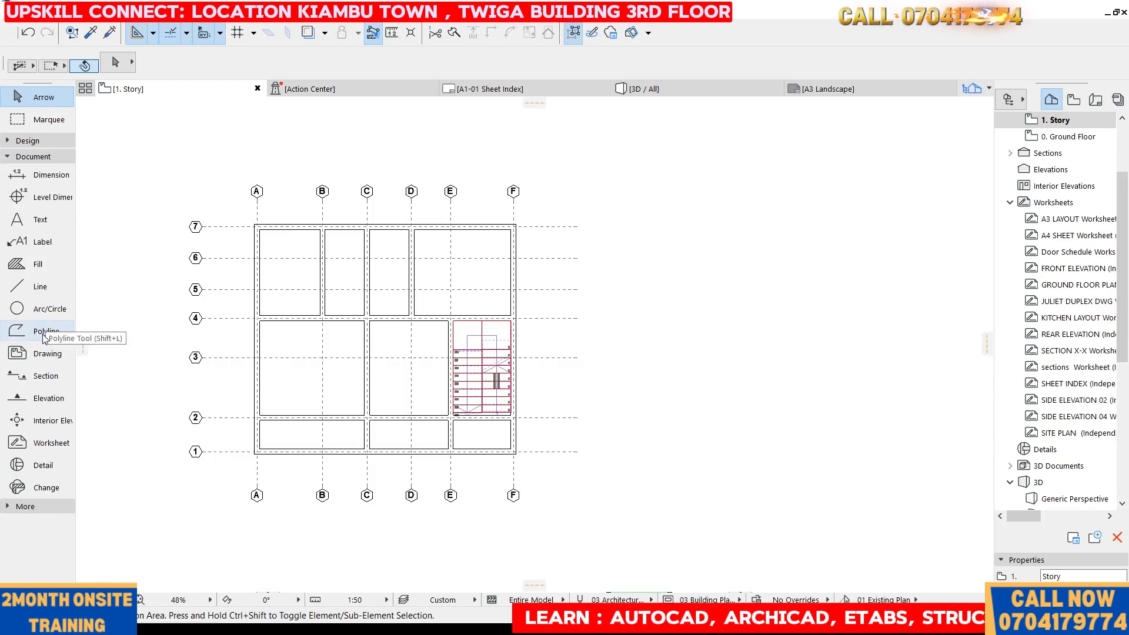
scroll(256, 235, up, 7)
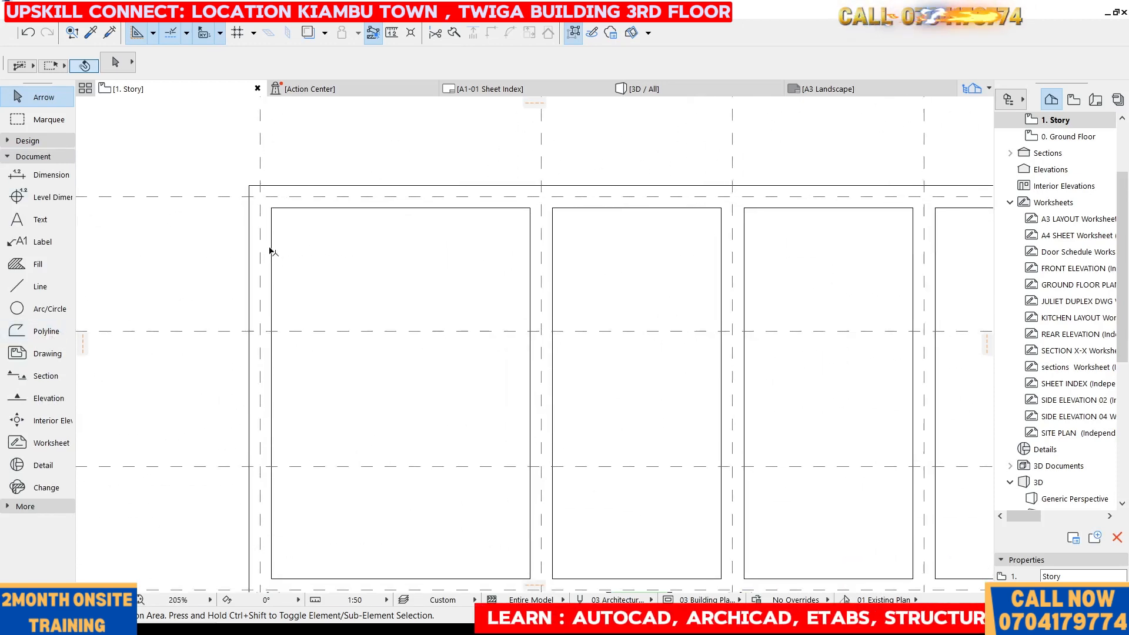
click(268, 247)
scroll(338, 252, down, 6)
click(468, 260)
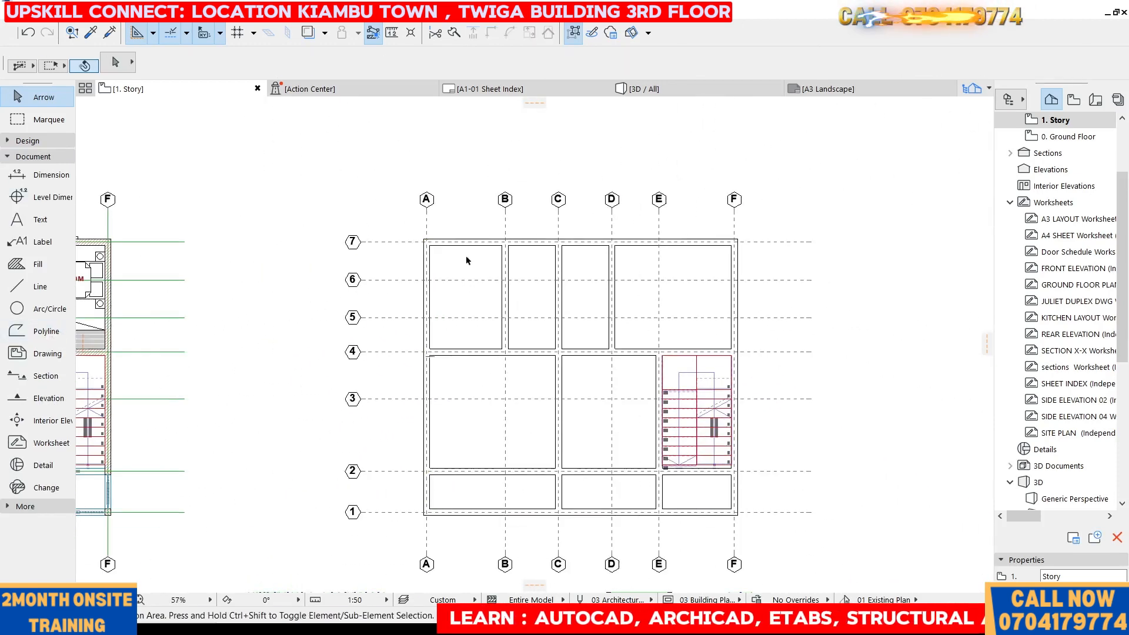
click(37, 331)
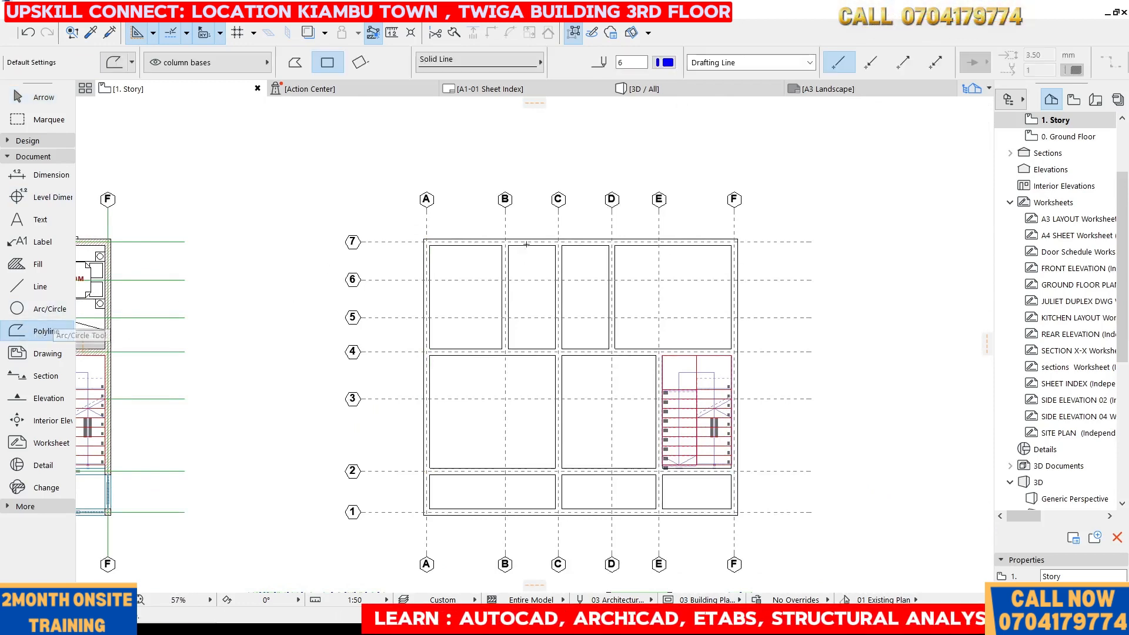
scroll(553, 189, down, 3)
scroll(794, 209, up, 5)
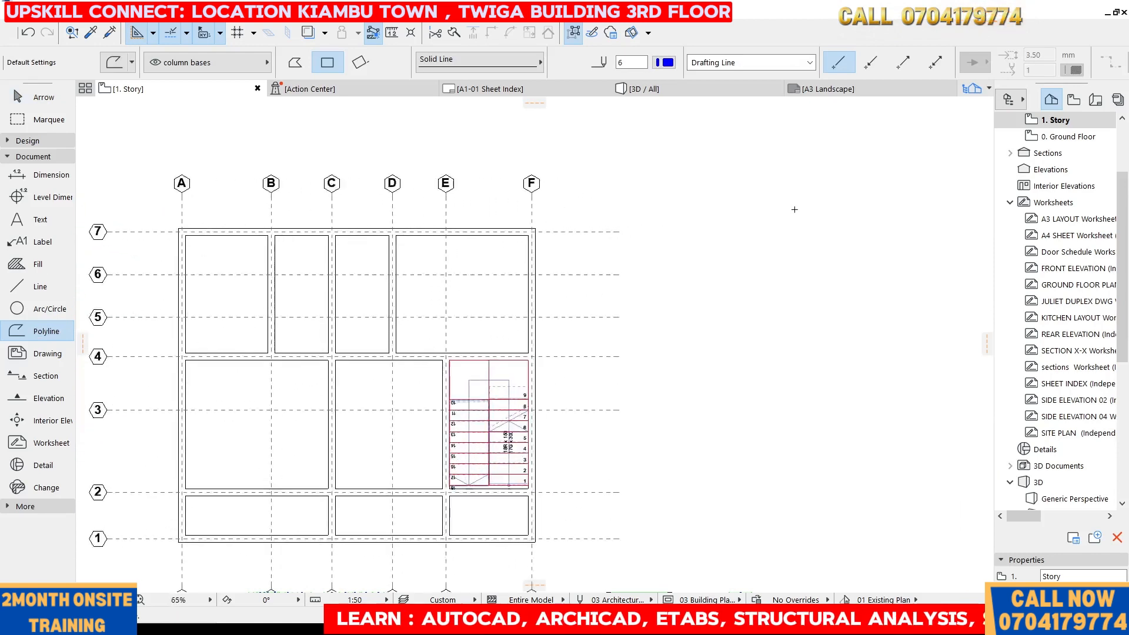
click(610, 227)
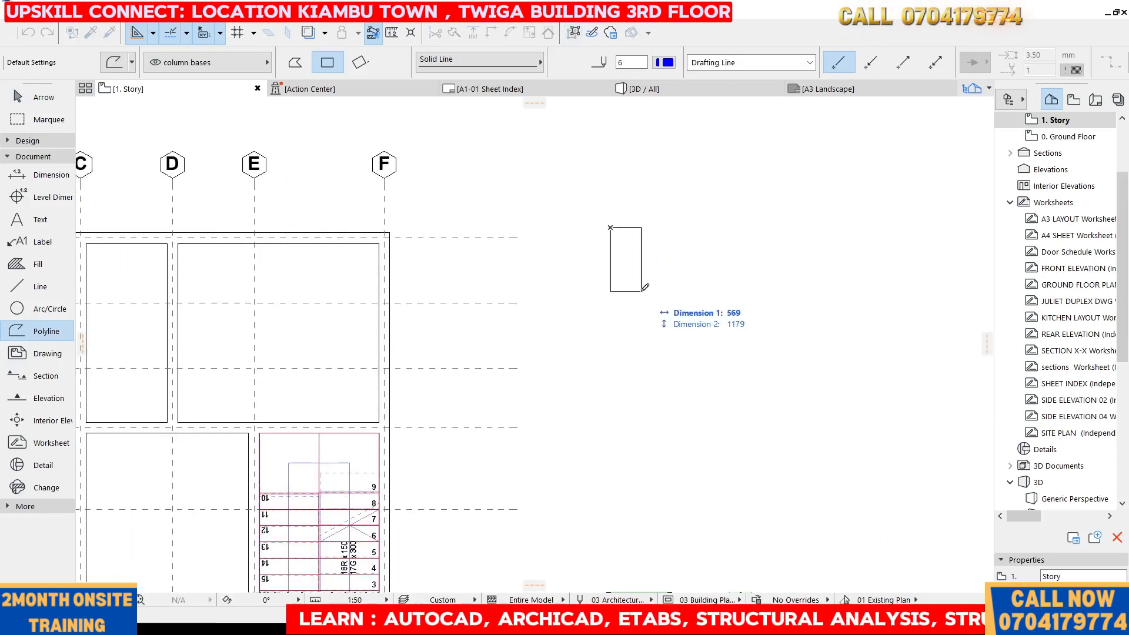
text(200)
key(Tab)
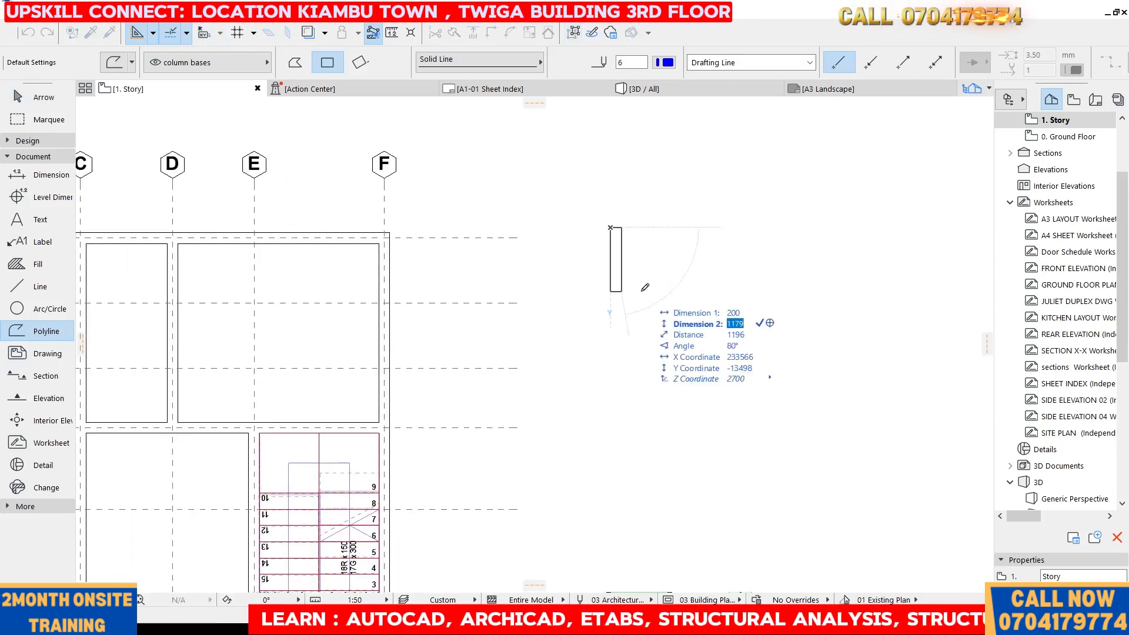
text(300)
key(Return)
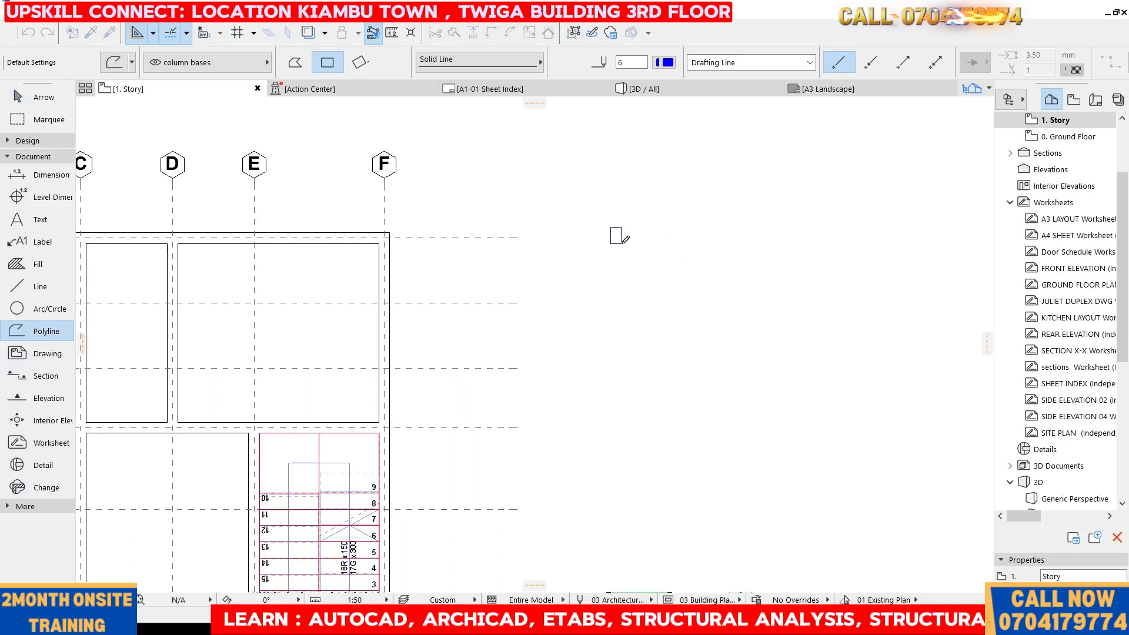
key(Escape)
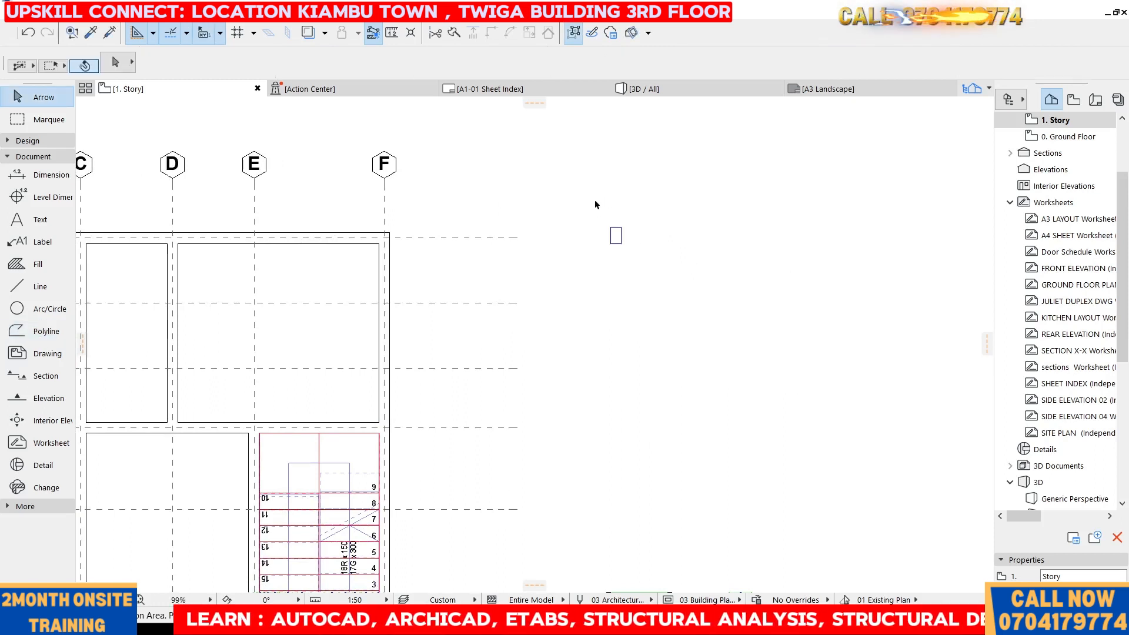
- Compare the drawn column rectangle with the wall corners of the original furnished plan and the structural copy
click(28, 334)
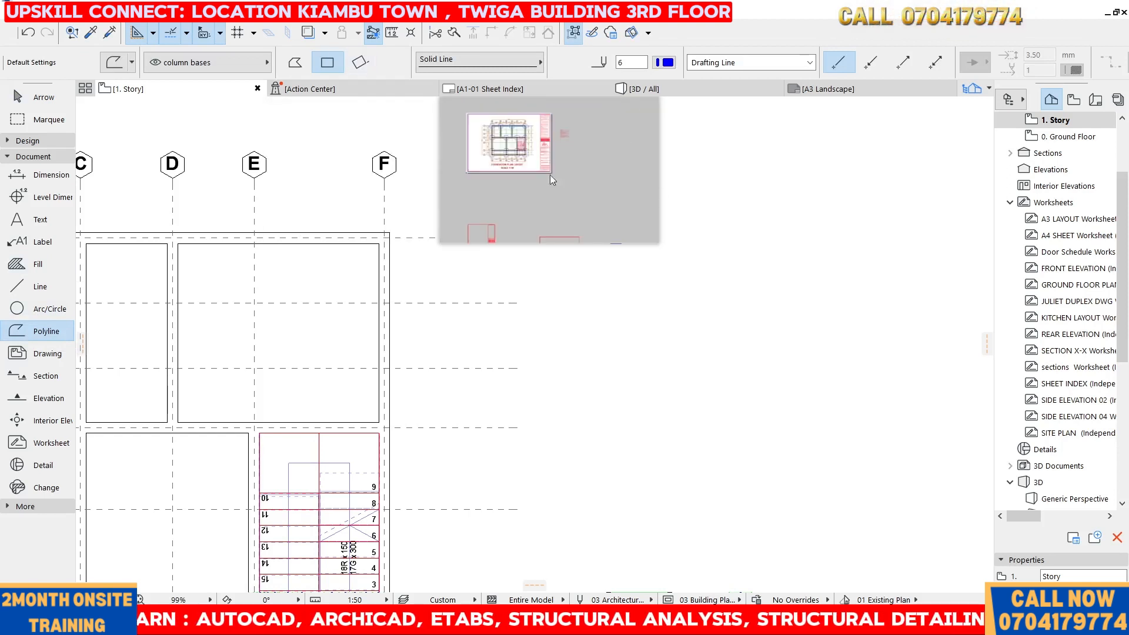
key(Escape)
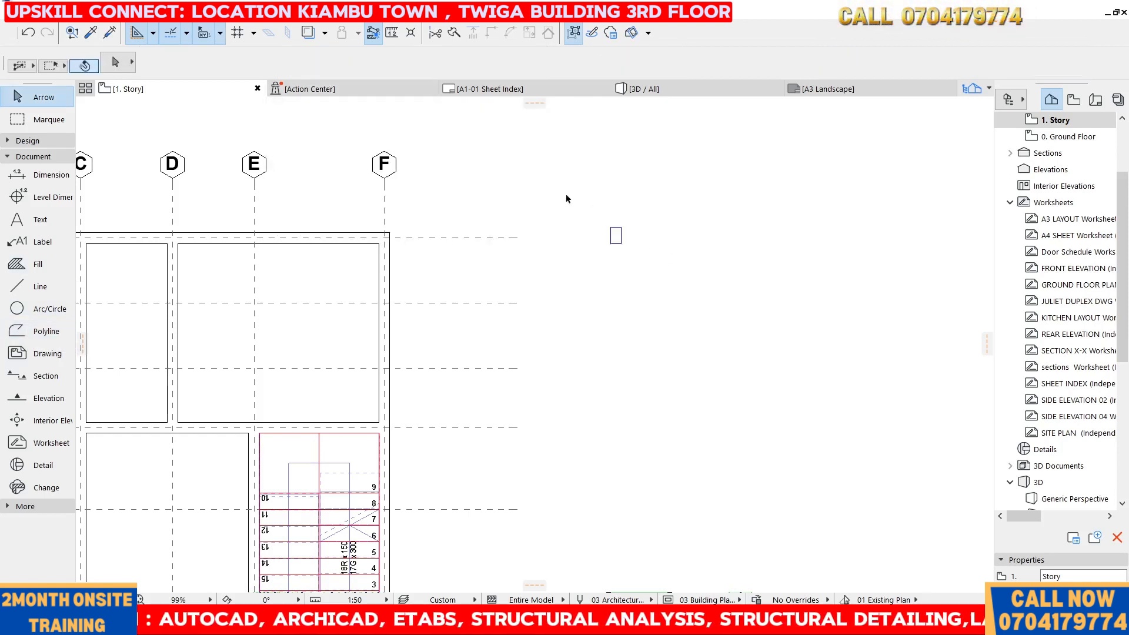
click(615, 233)
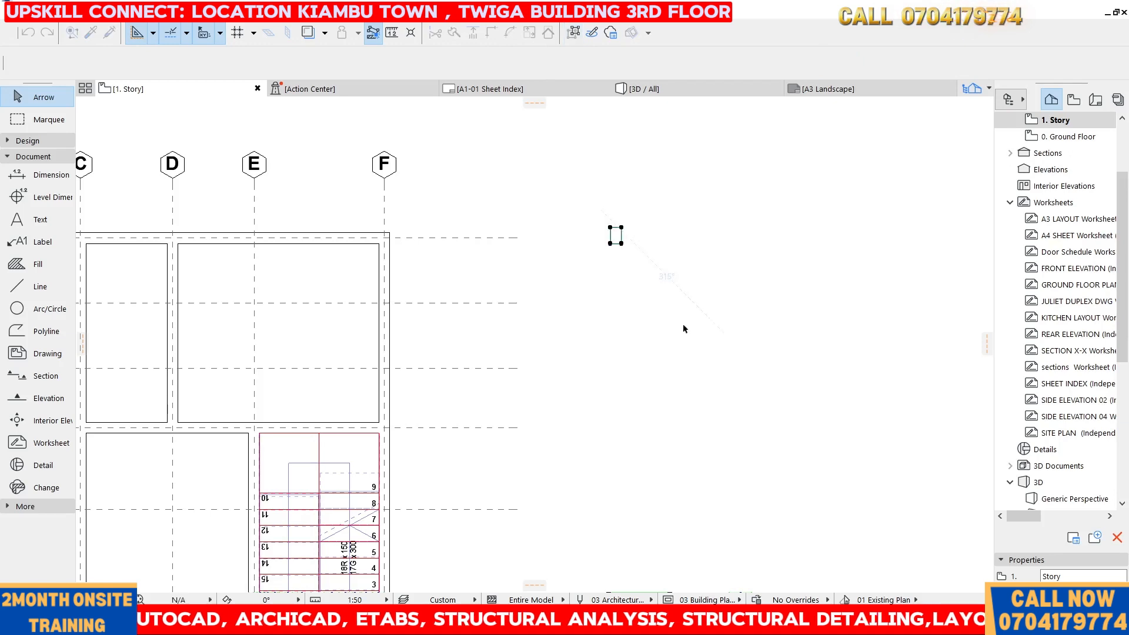
scroll(683, 328, down, 3)
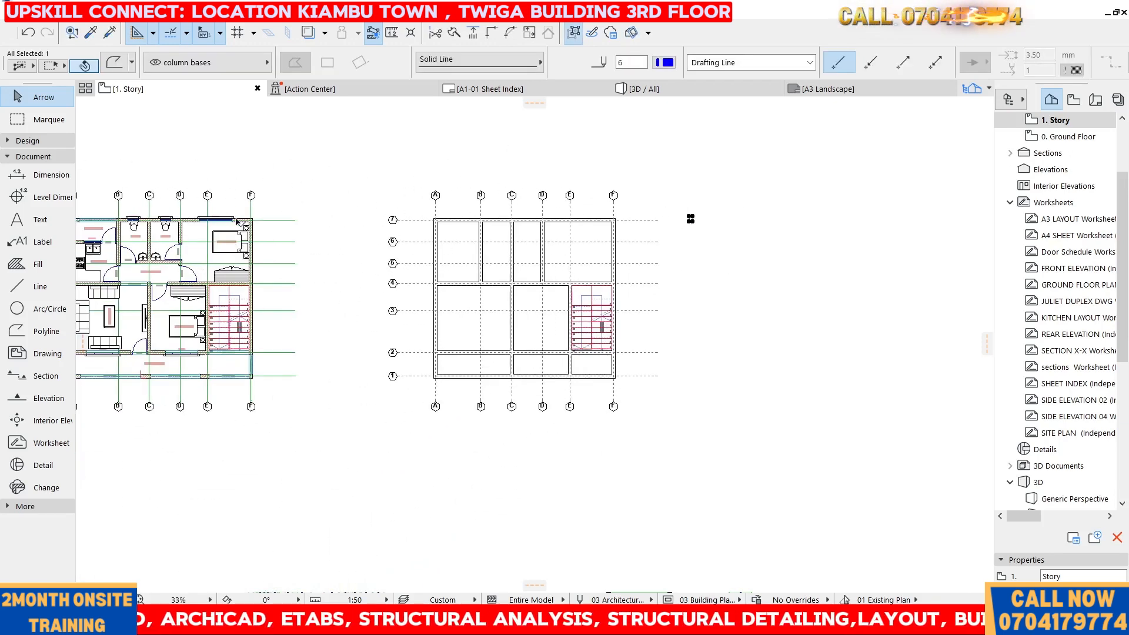
scroll(243, 224, up, 8)
scroll(247, 228, down, 6)
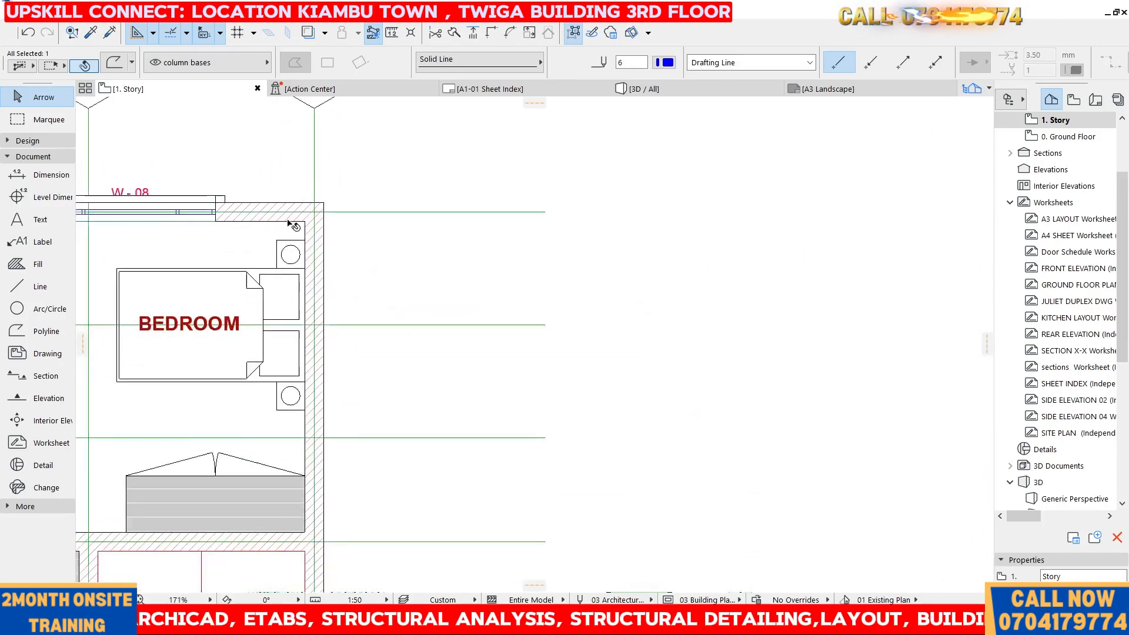
scroll(637, 277, down, 2)
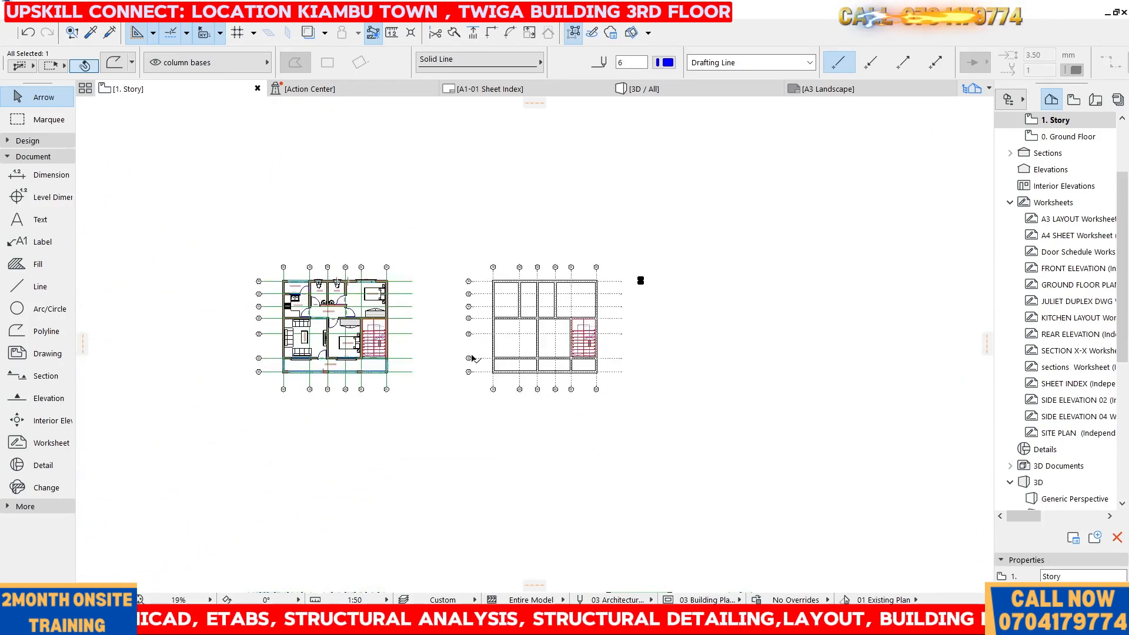
scroll(458, 372, up, 1)
key(Escape)
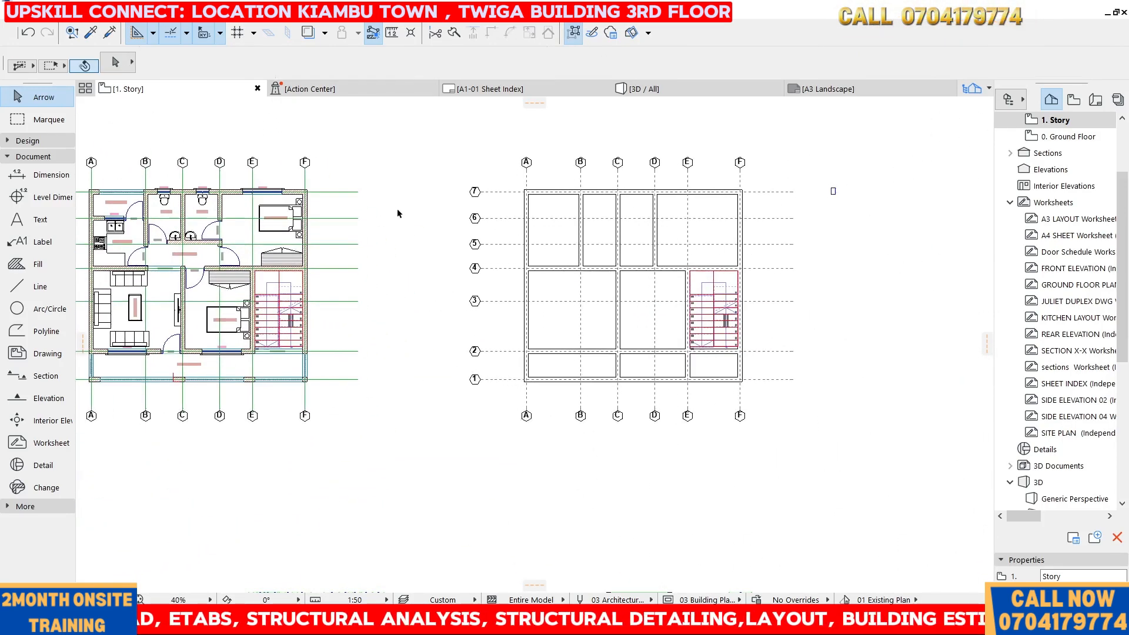
scroll(397, 208, down, 1)
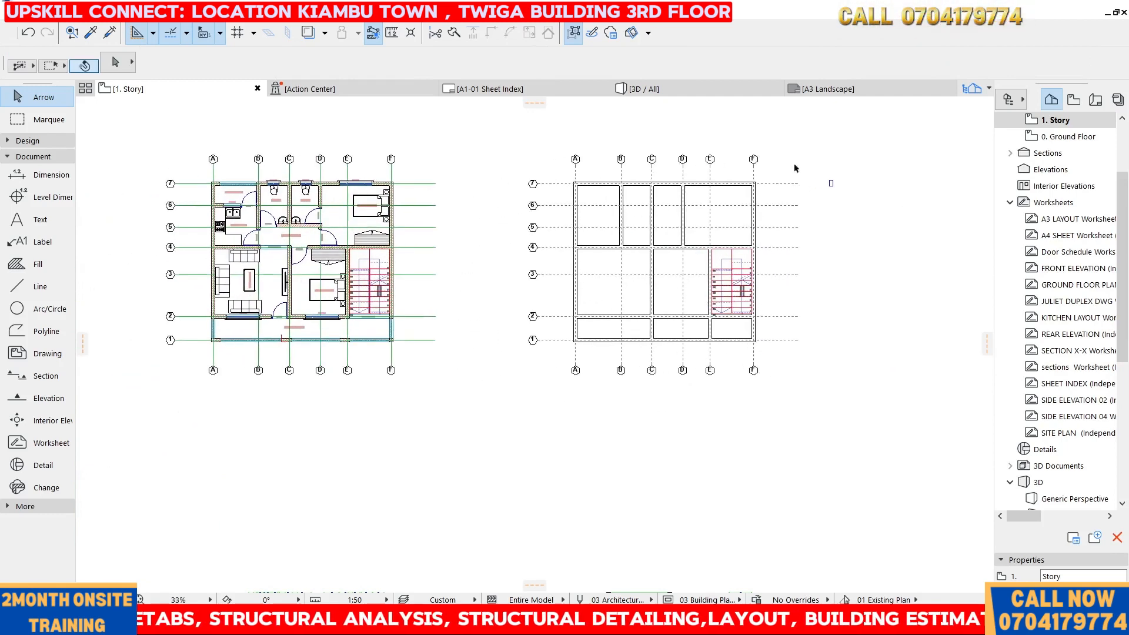
scroll(842, 168, up, 4)
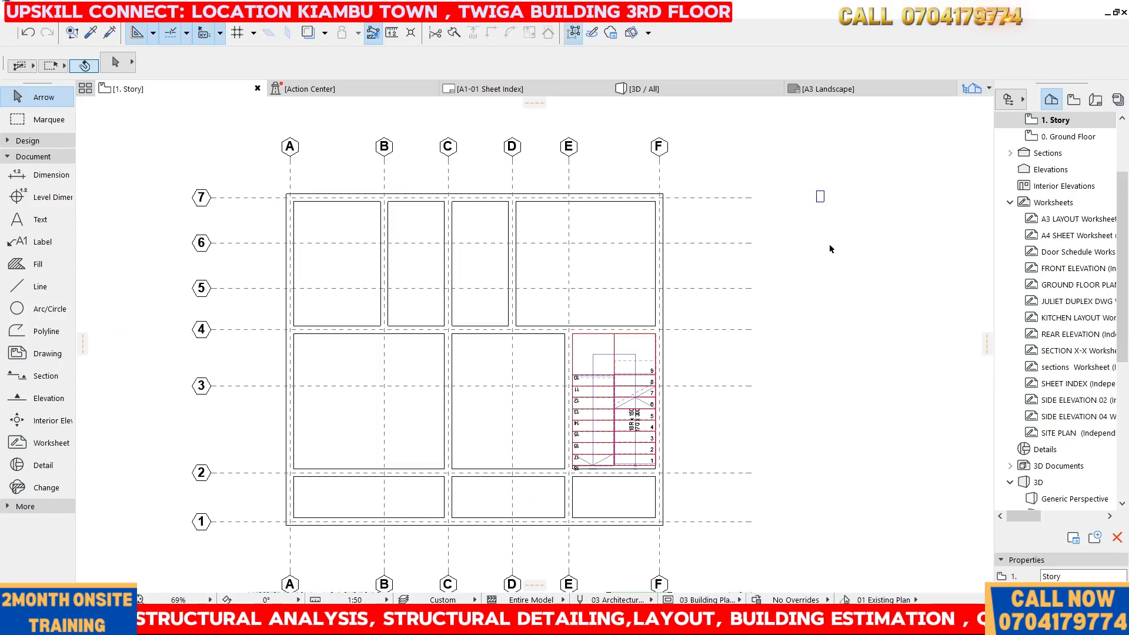
scroll(635, 181, down, 3)
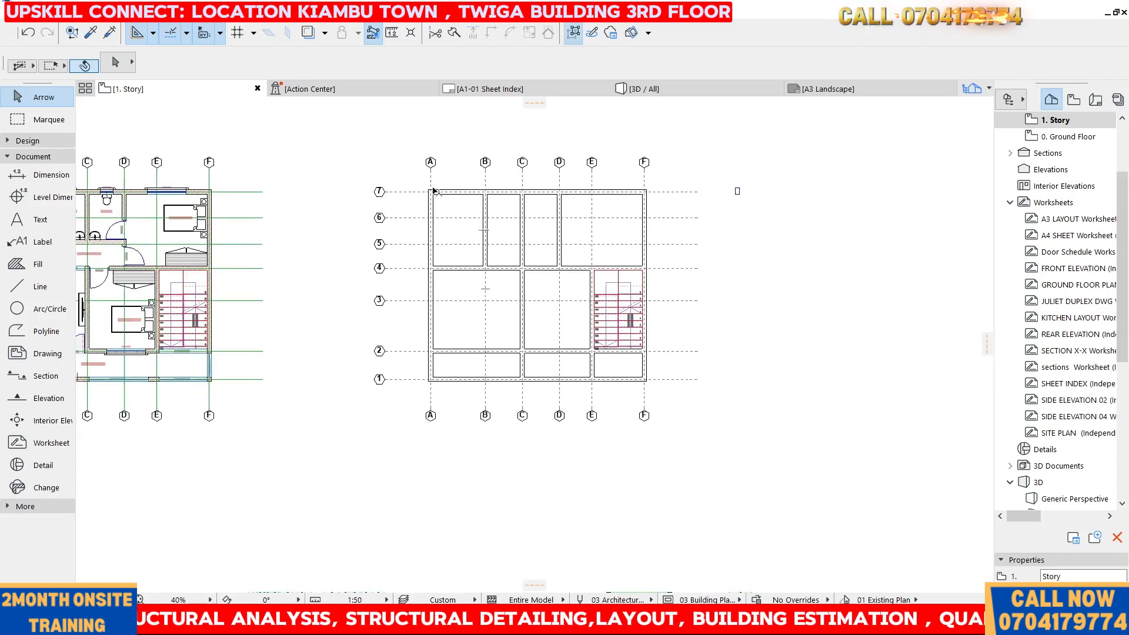
scroll(438, 210, up, 2)
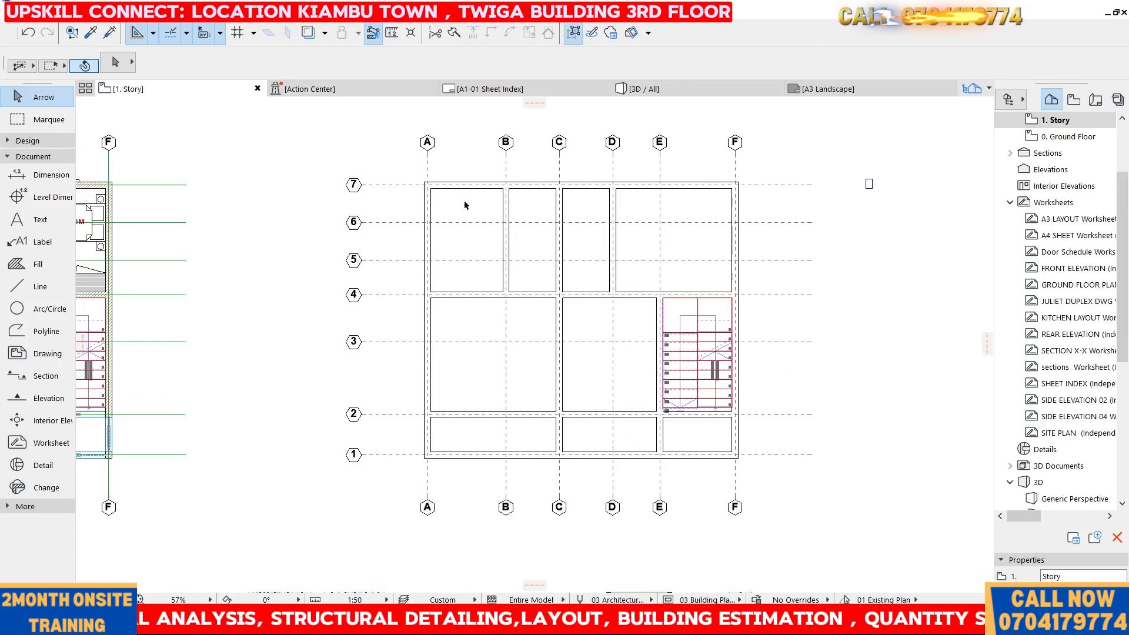
scroll(414, 217, down, 2)
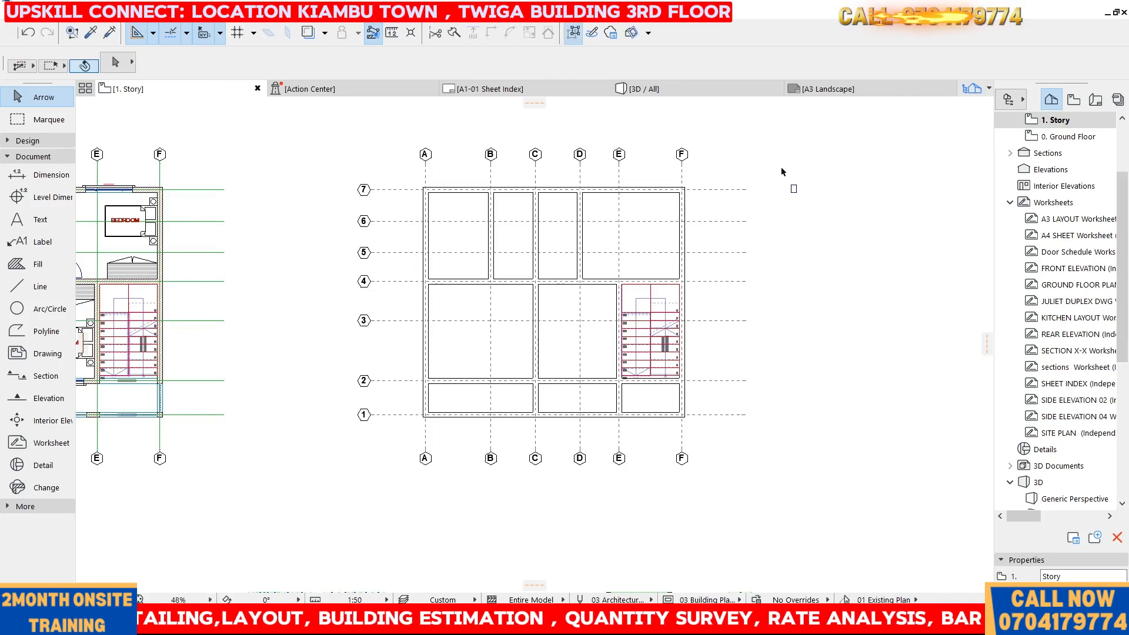
click(794, 188)
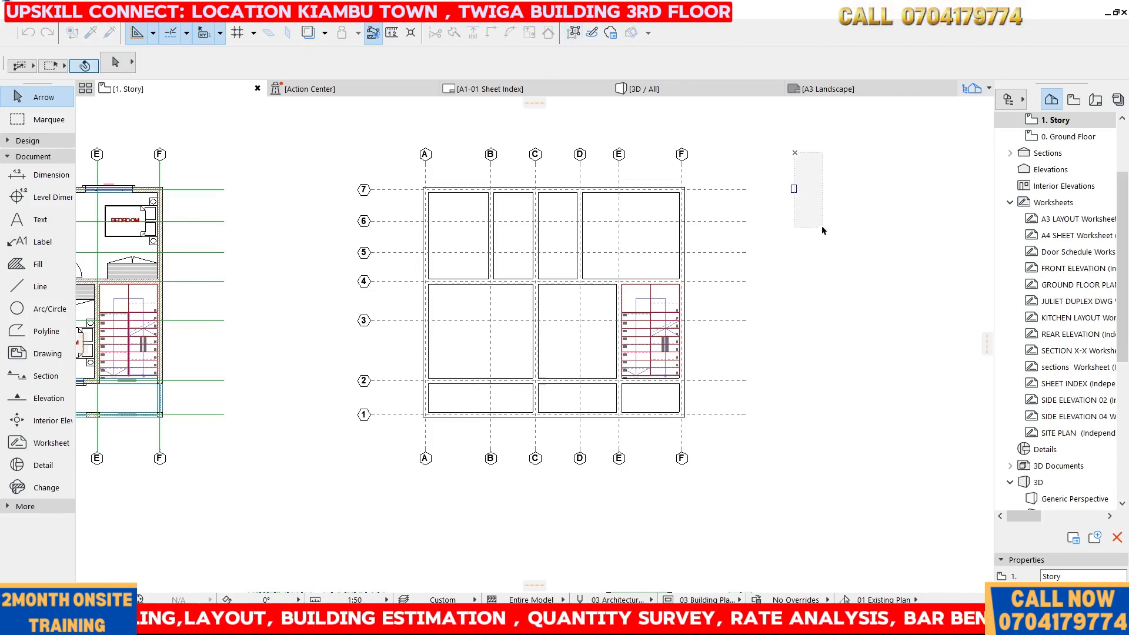
scroll(785, 176, up, 2)
click(778, 168)
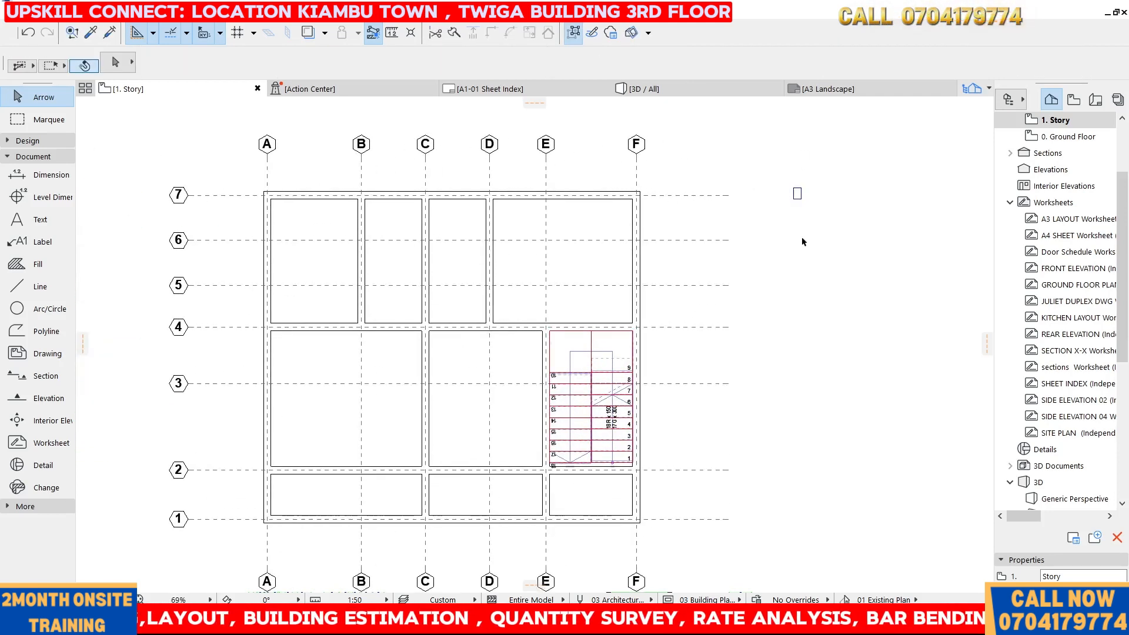
drag(793, 170, 824, 222)
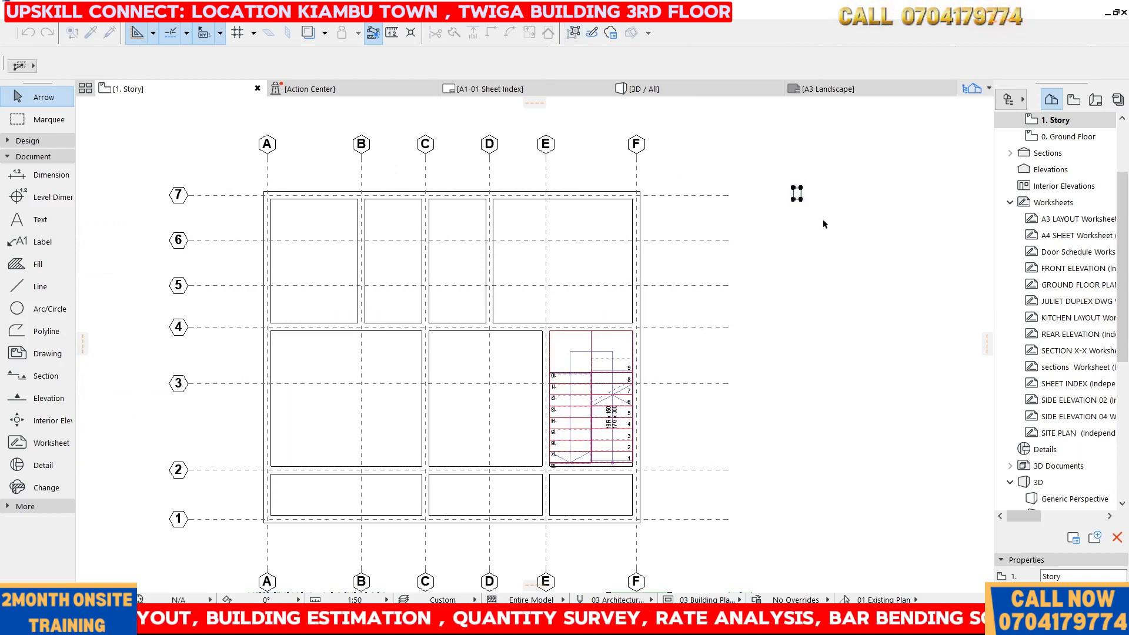
click(824, 222)
drag(784, 169, 828, 235)
click(828, 235)
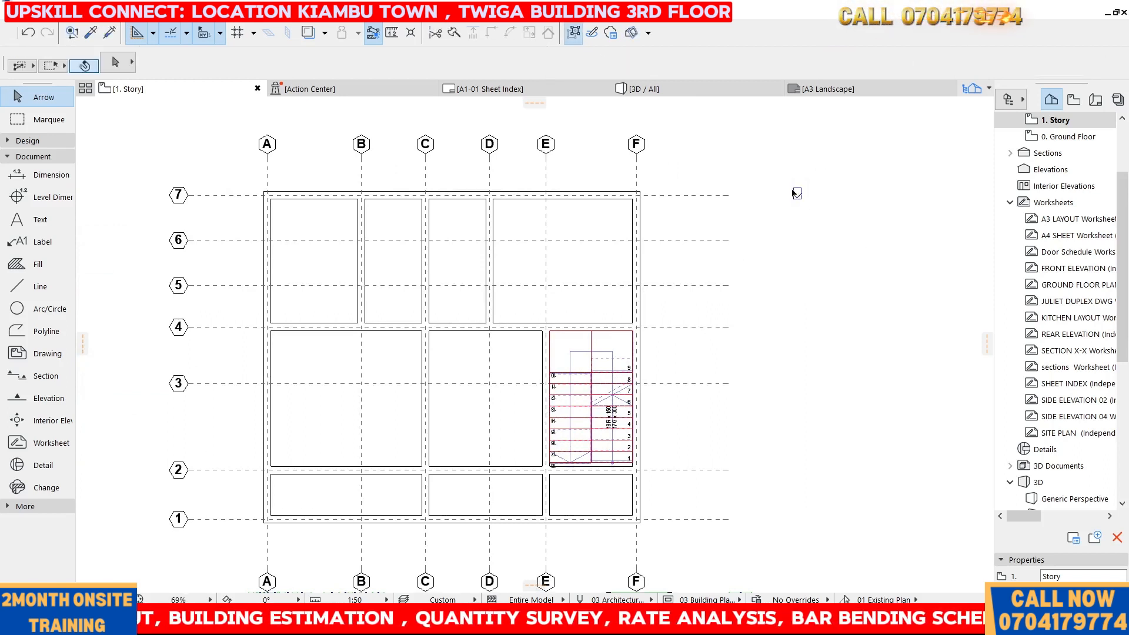
drag(776, 155, 820, 219)
click(819, 219)
drag(780, 133, 815, 226)
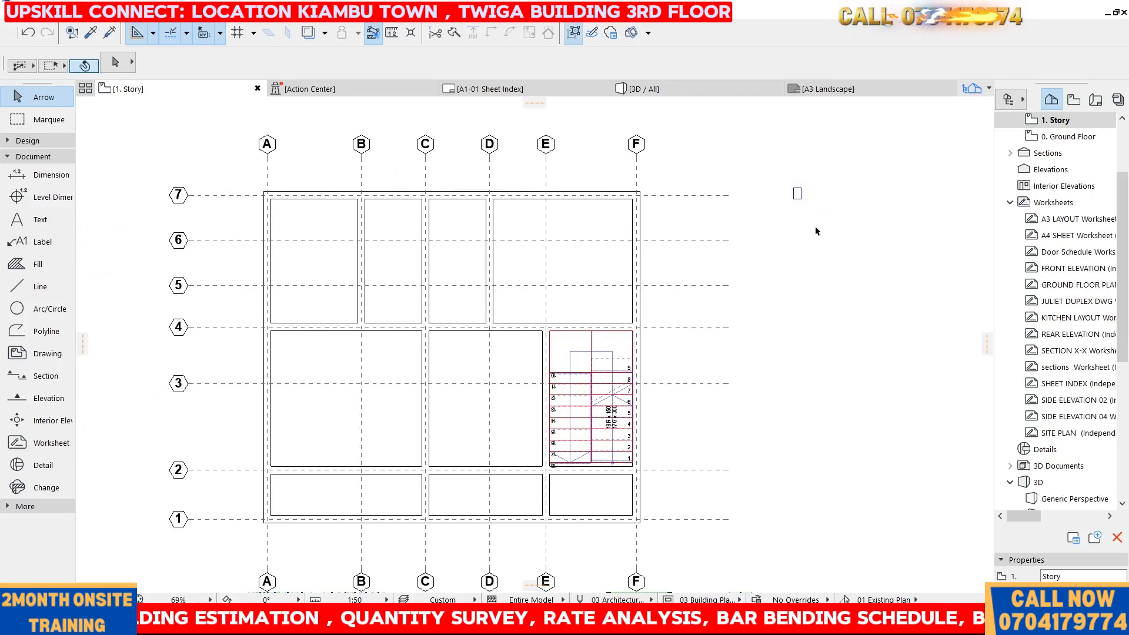
scroll(776, 191, up, 10)
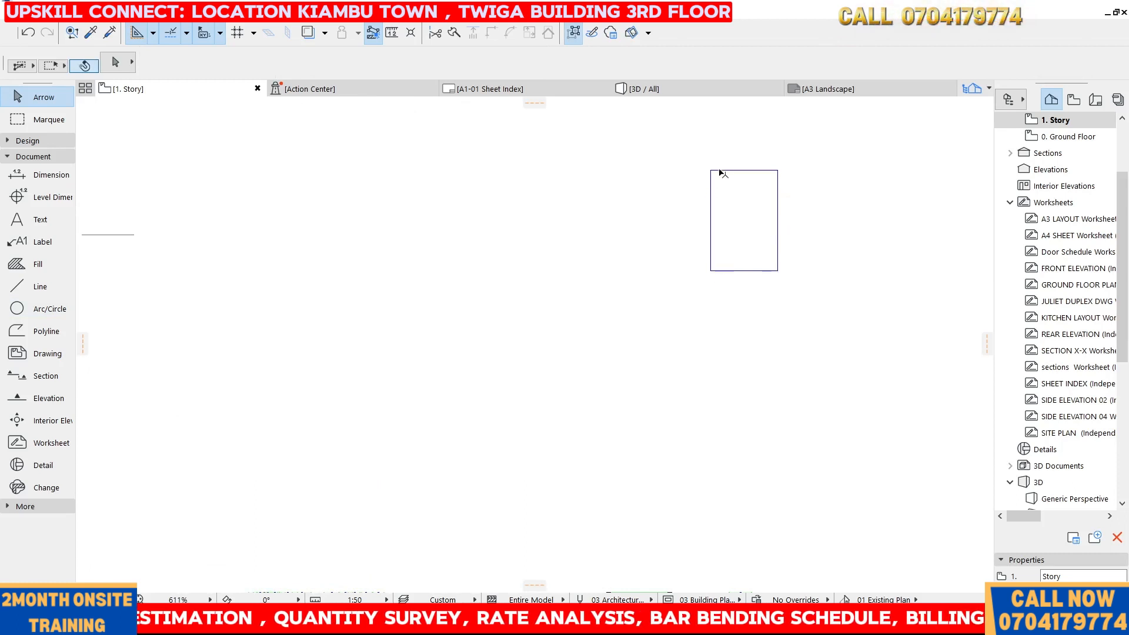
scroll(728, 204, down, 4)
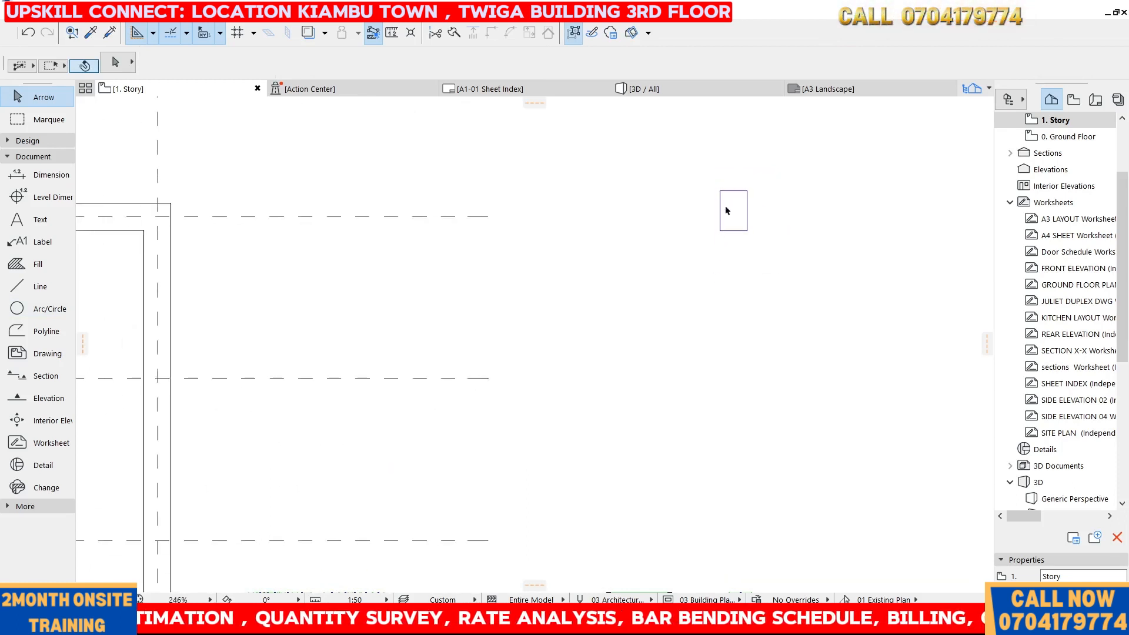
scroll(729, 232, down, 8)
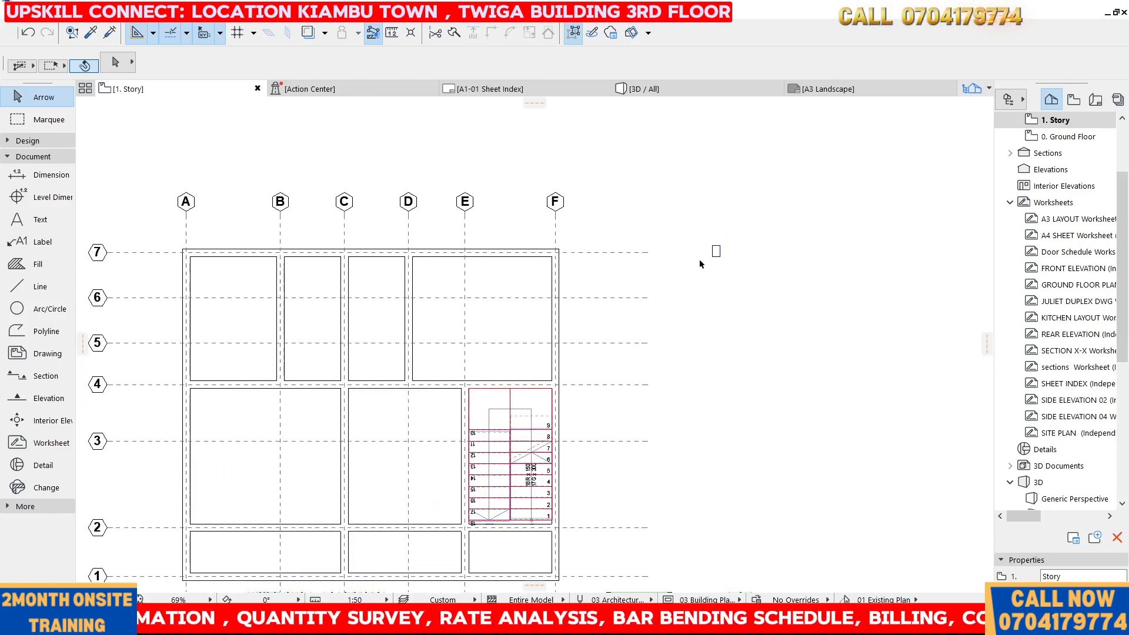
scroll(584, 335, up, 2)
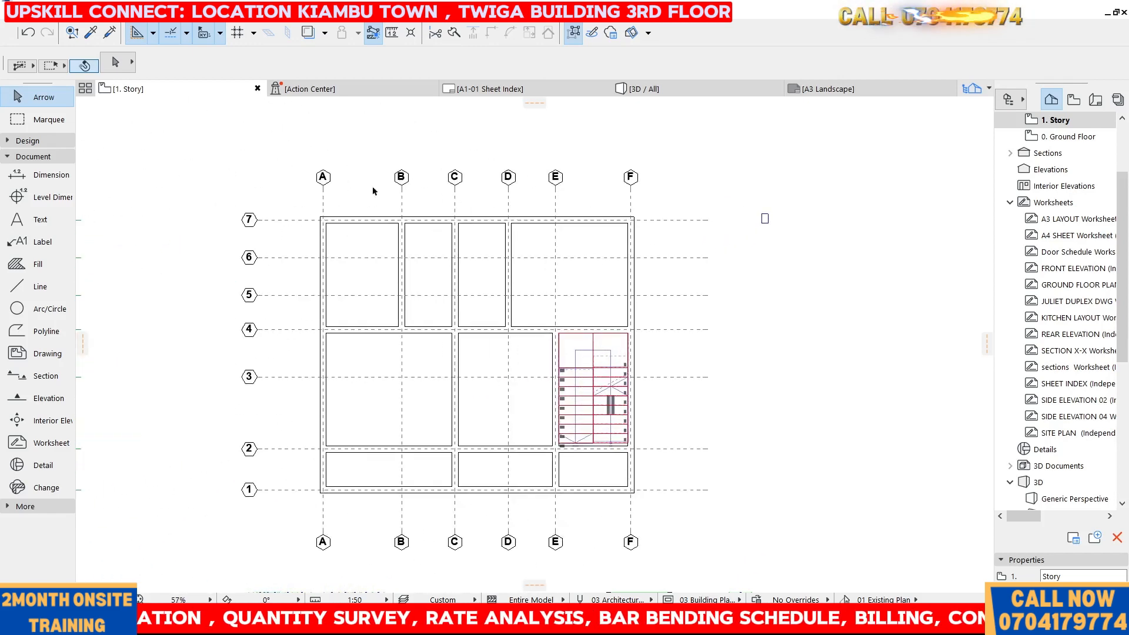
click(205, 145)
scroll(641, 271, down, 2)
click(687, 470)
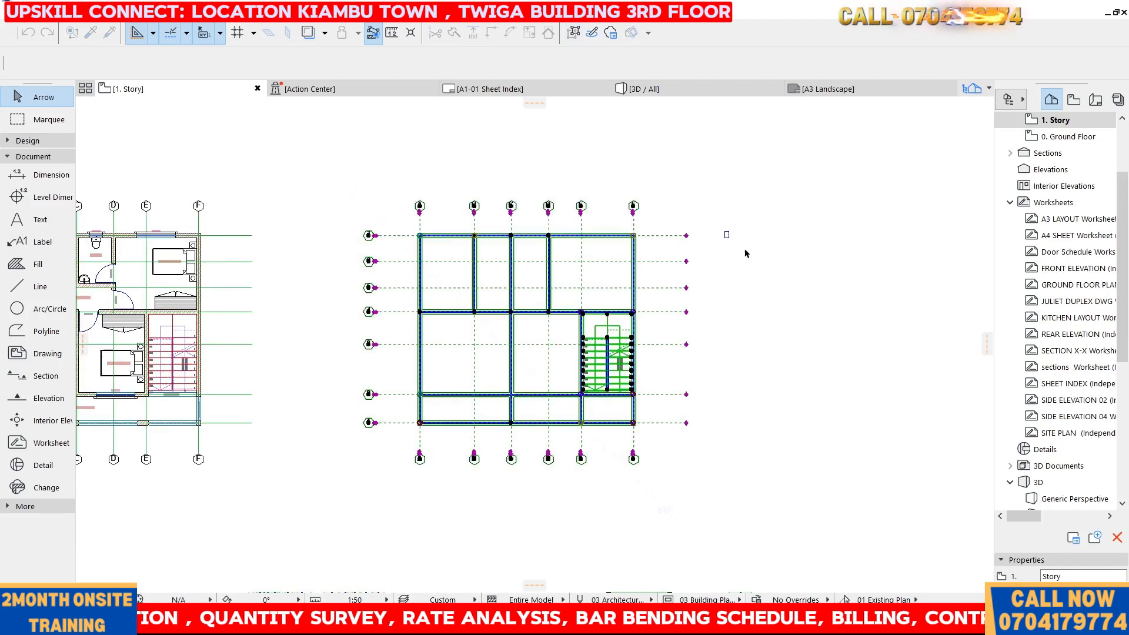
click(714, 206)
click(749, 260)
key(Escape)
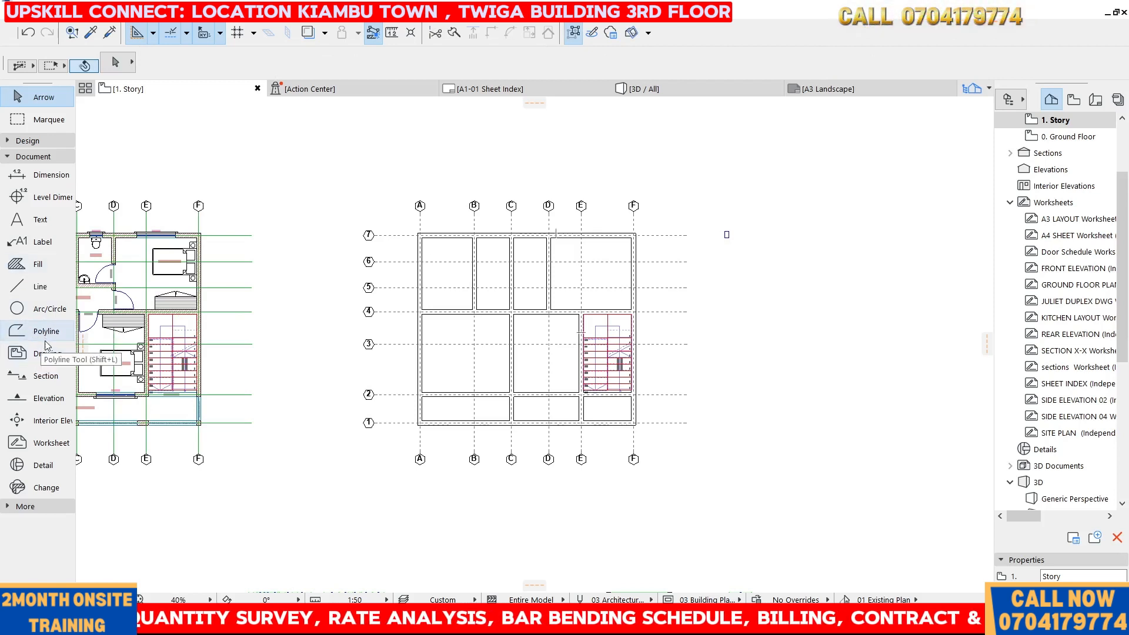
- Cover the 200 by 300 mm column outline with a rectangular red Air Space fill on the columns layer
click(24, 264)
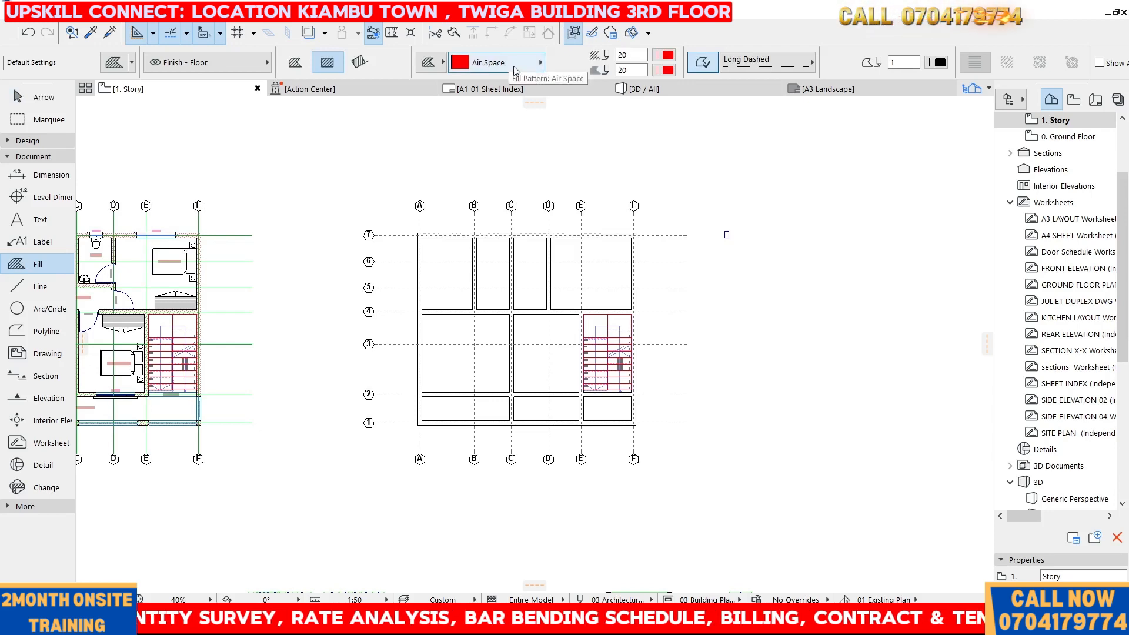
click(214, 60)
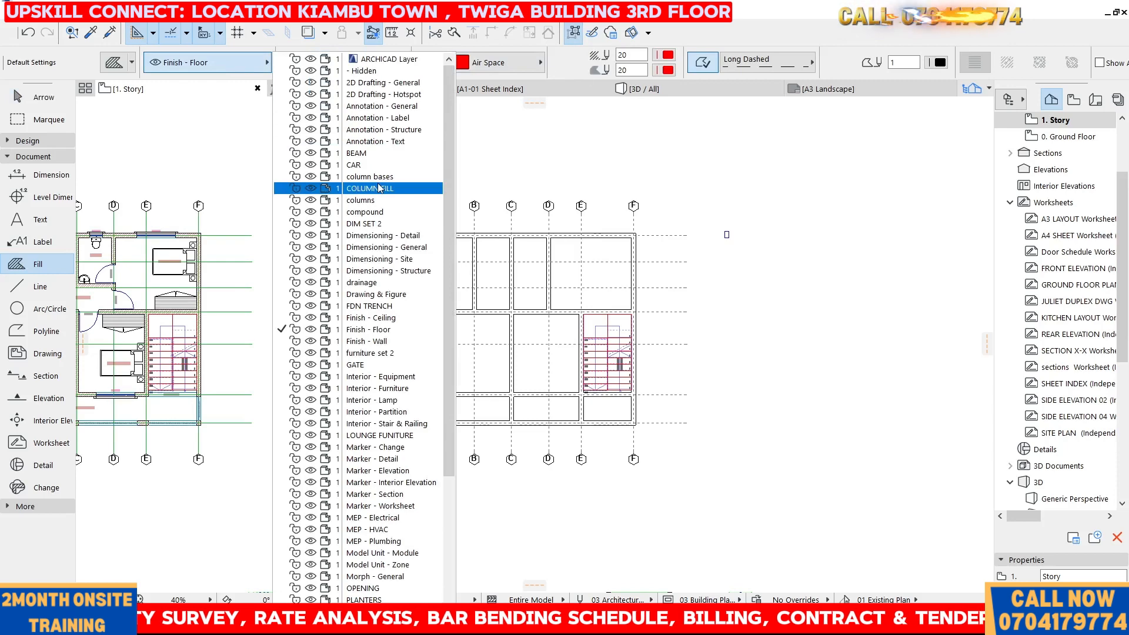
click(364, 200)
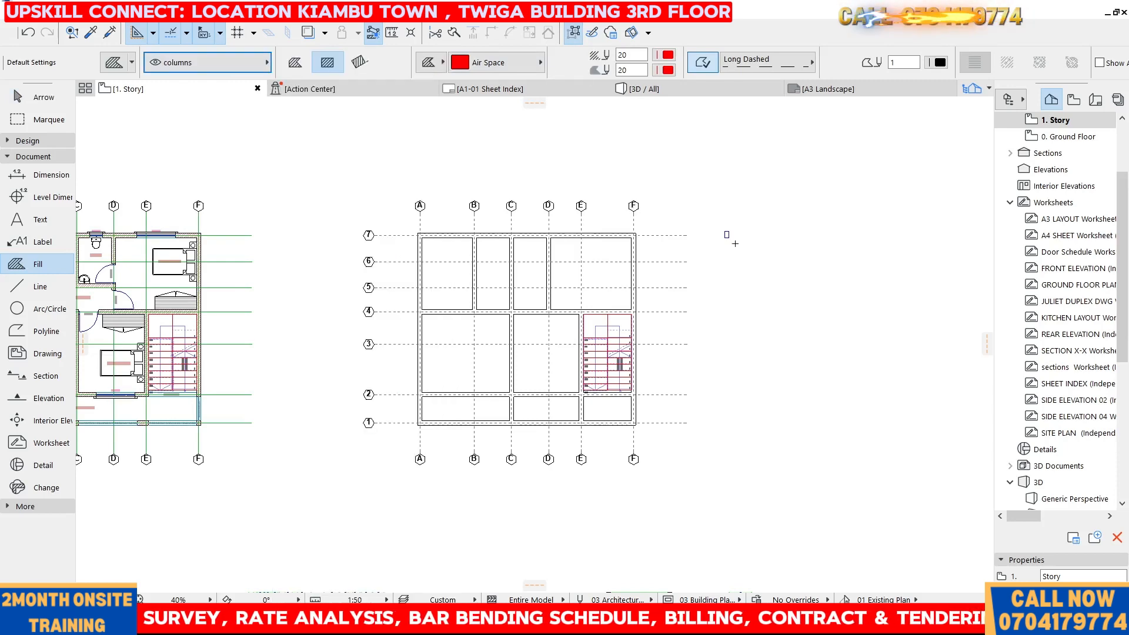
scroll(735, 243, up, 10)
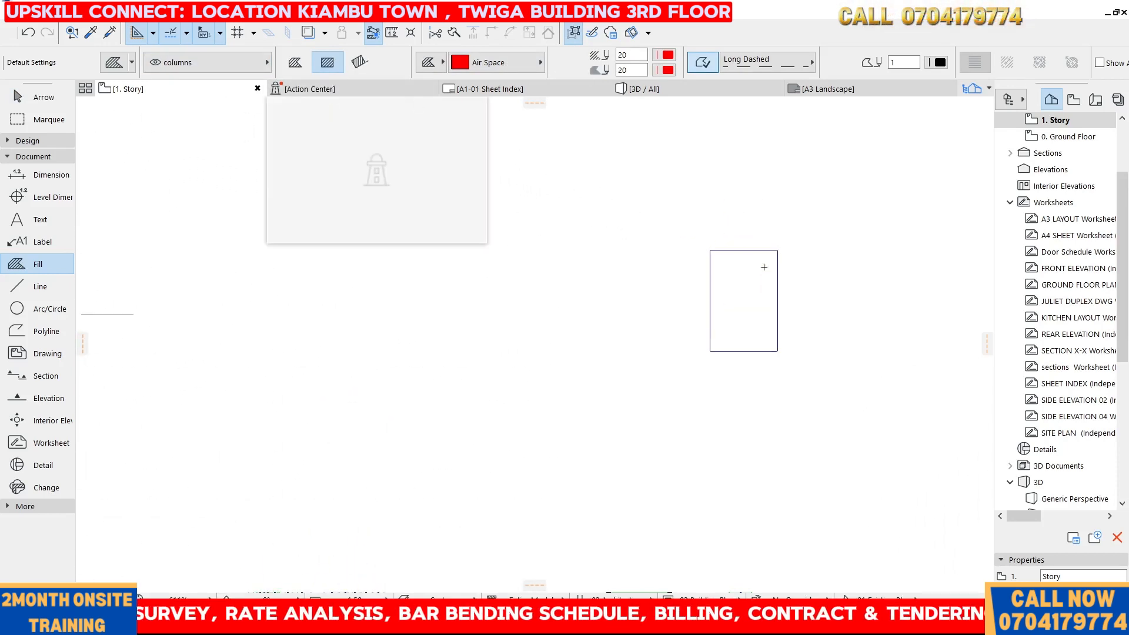
click(711, 251)
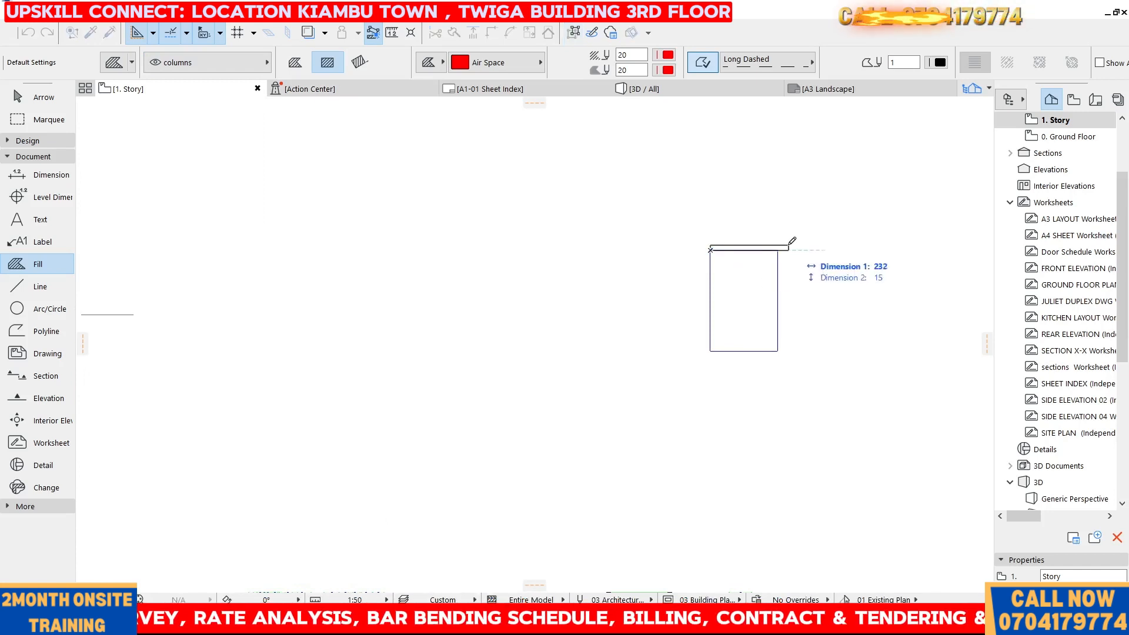
click(777, 350)
scroll(621, 271, down, 4)
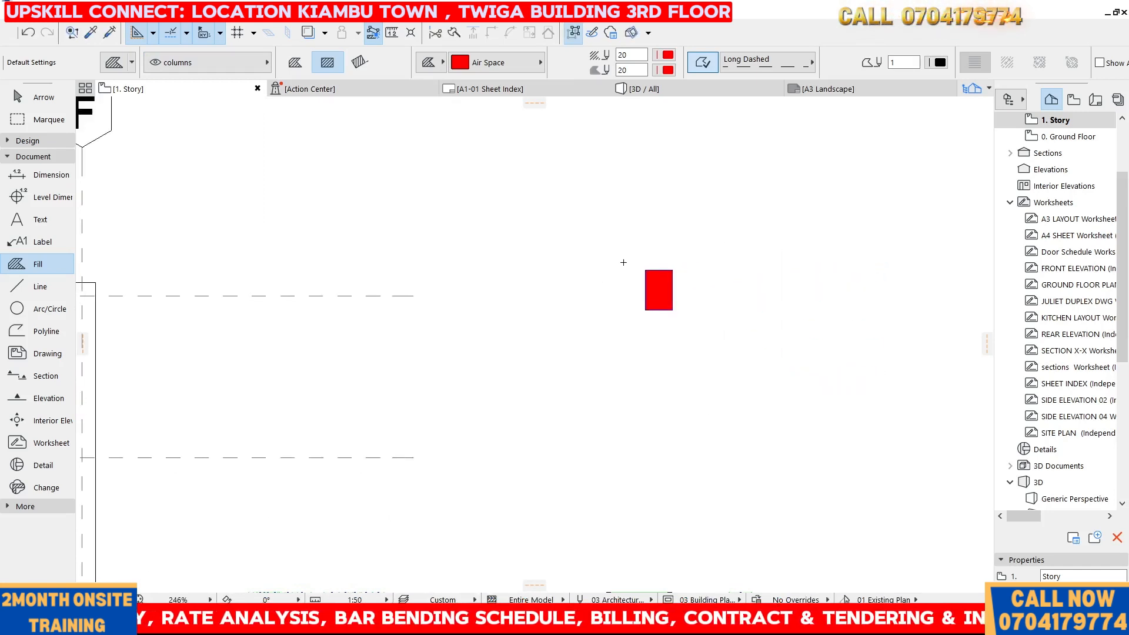
key(Escape)
scroll(645, 262, up, 4)
click(700, 282)
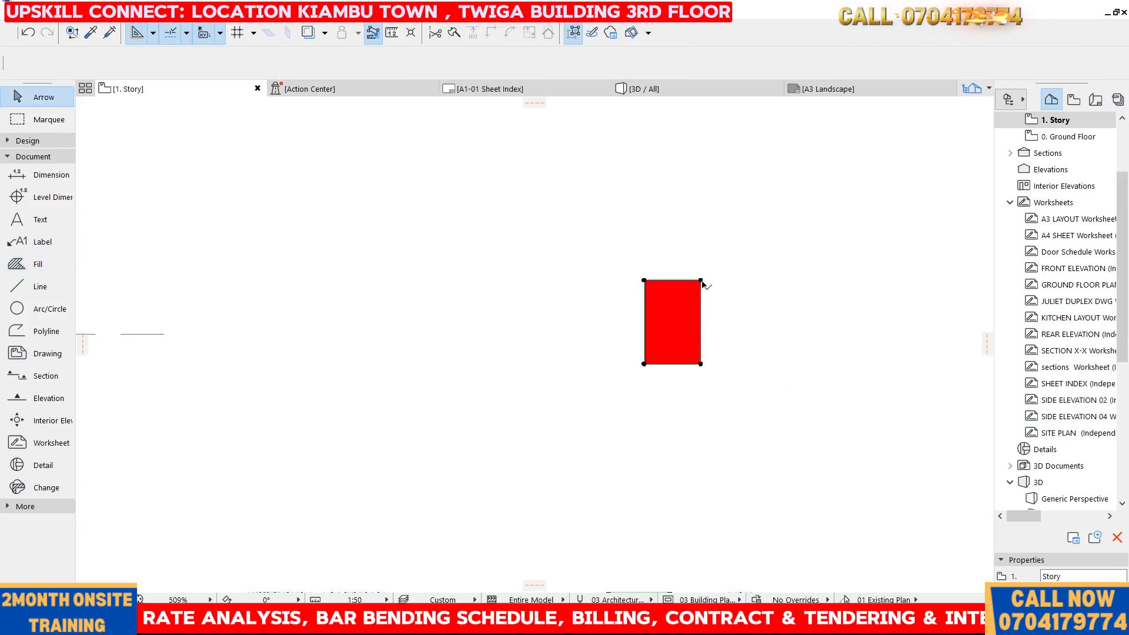
click(725, 292)
- Start dragging multiple copies of the red column fill by its upper-left corner and place one at the outer wall corner at A-7
scroll(727, 294, down, 5)
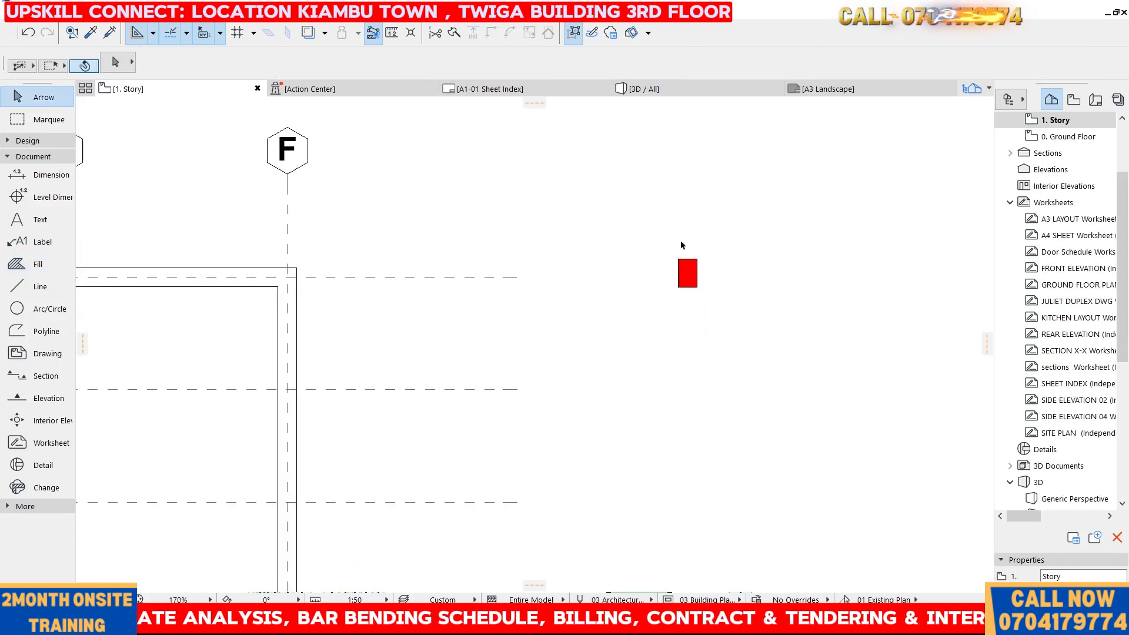
scroll(753, 269, down, 6)
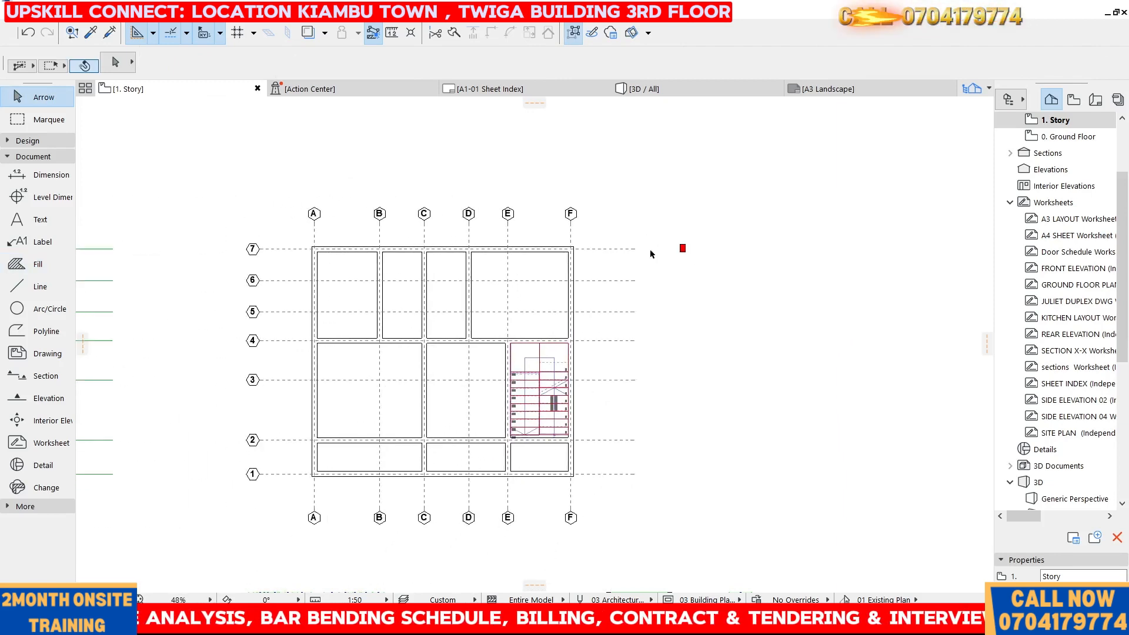
click(682, 247)
right_click(725, 236)
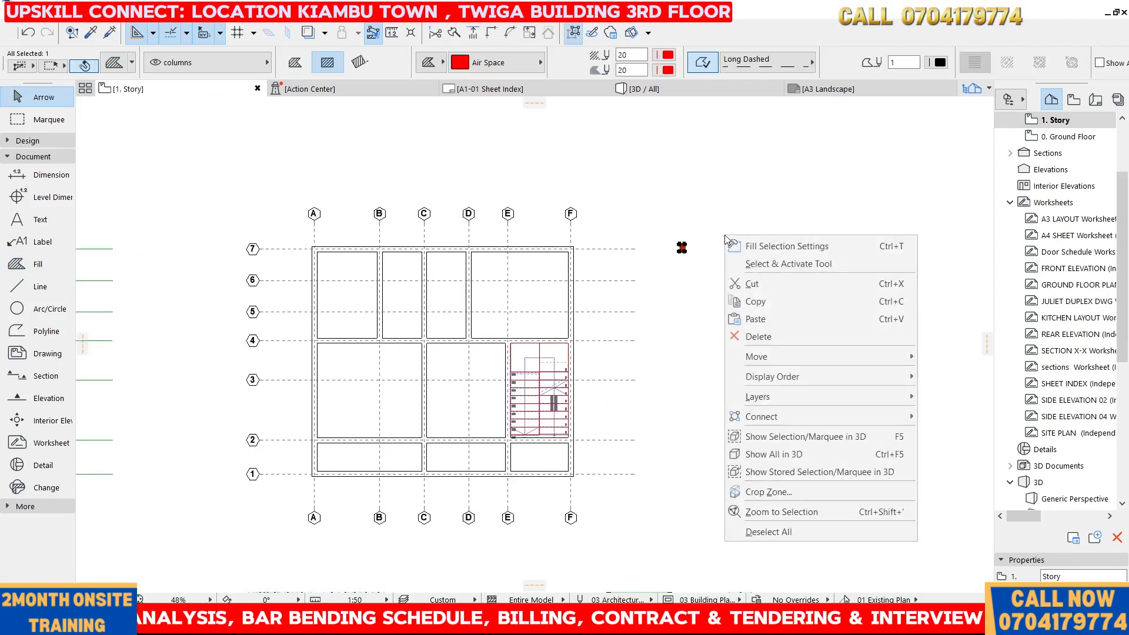
mouse_move(799, 359)
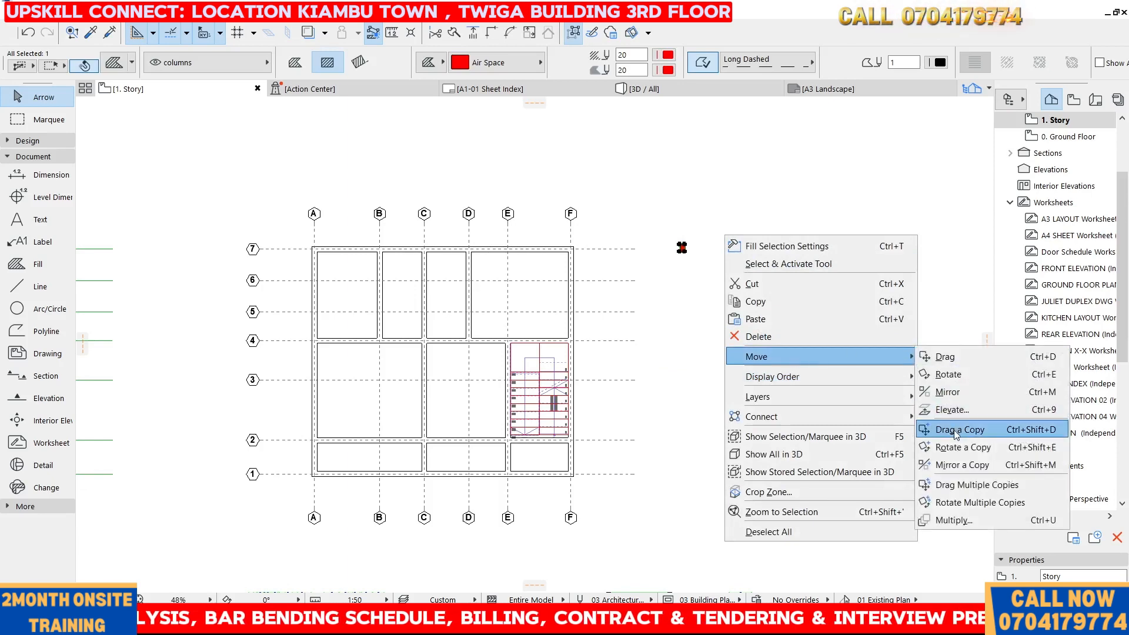
click(955, 485)
scroll(654, 245, up, 2)
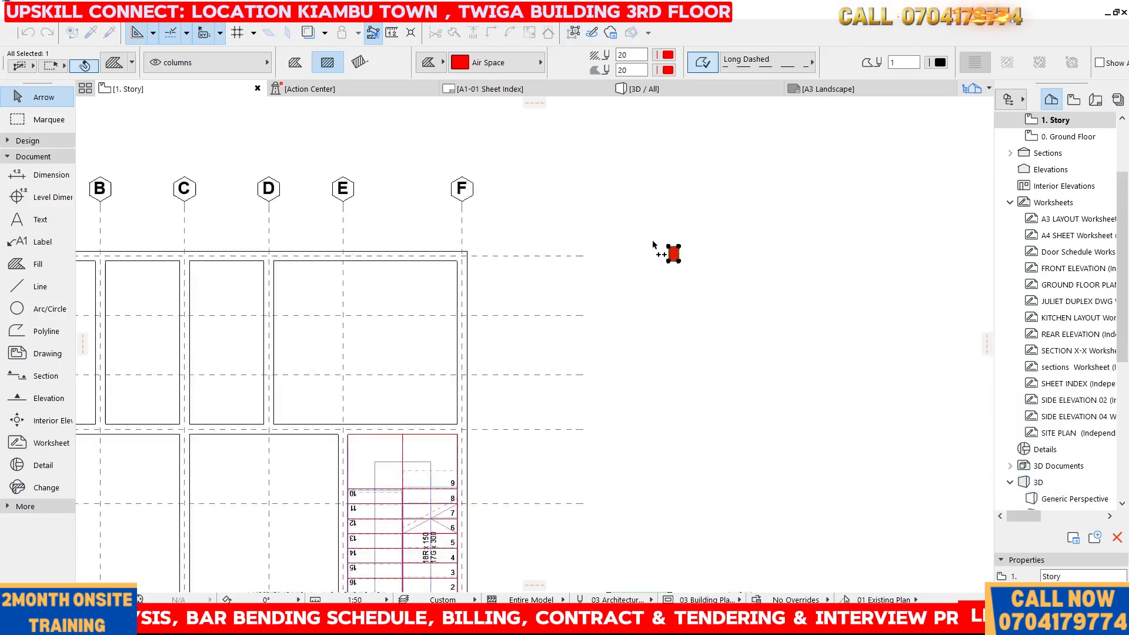
scroll(656, 243, up, 4)
click(703, 257)
scroll(745, 211, down, 2)
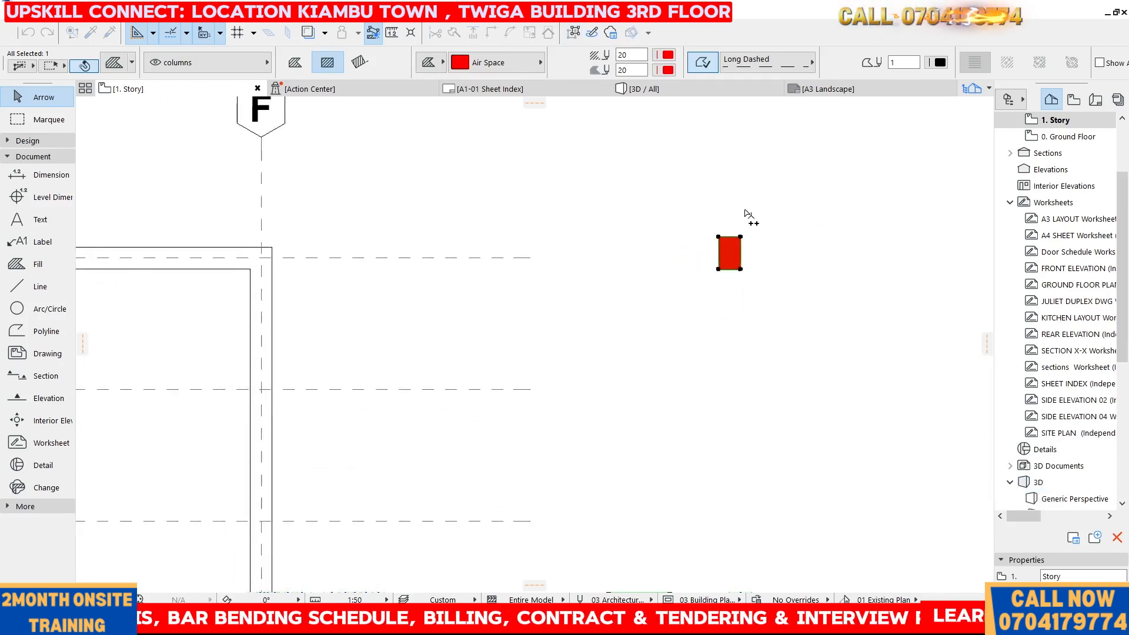
scroll(745, 211, down, 3)
scroll(527, 221, up, 5)
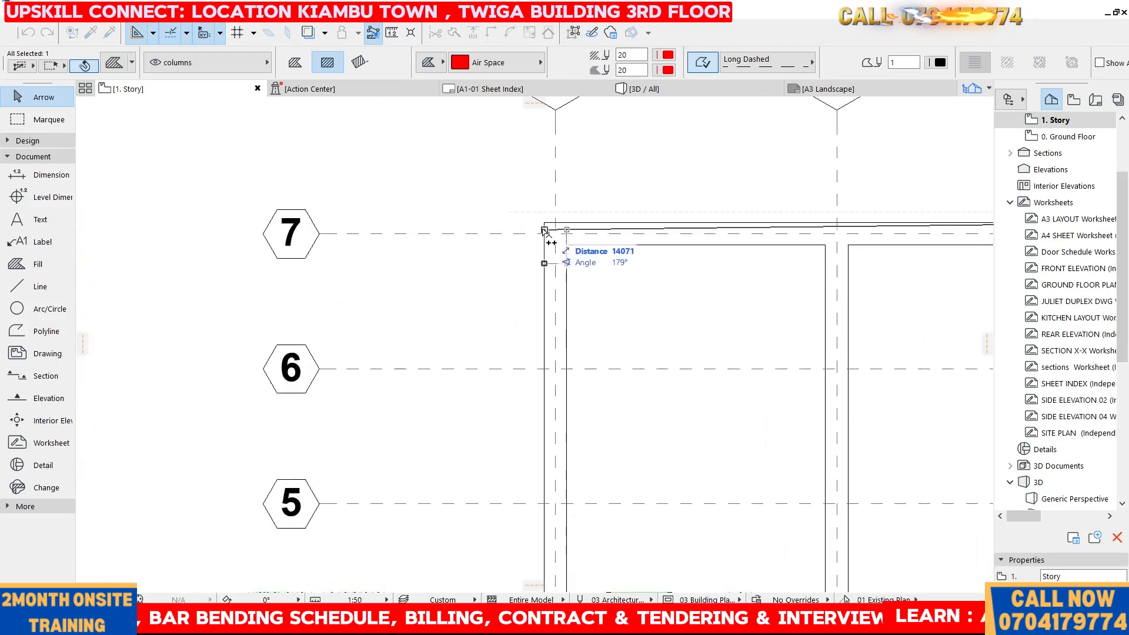
click(546, 228)
- Place further copies of the red column against the outer wall face at grid intersections C-7 and F-7
scroll(492, 242, down, 4)
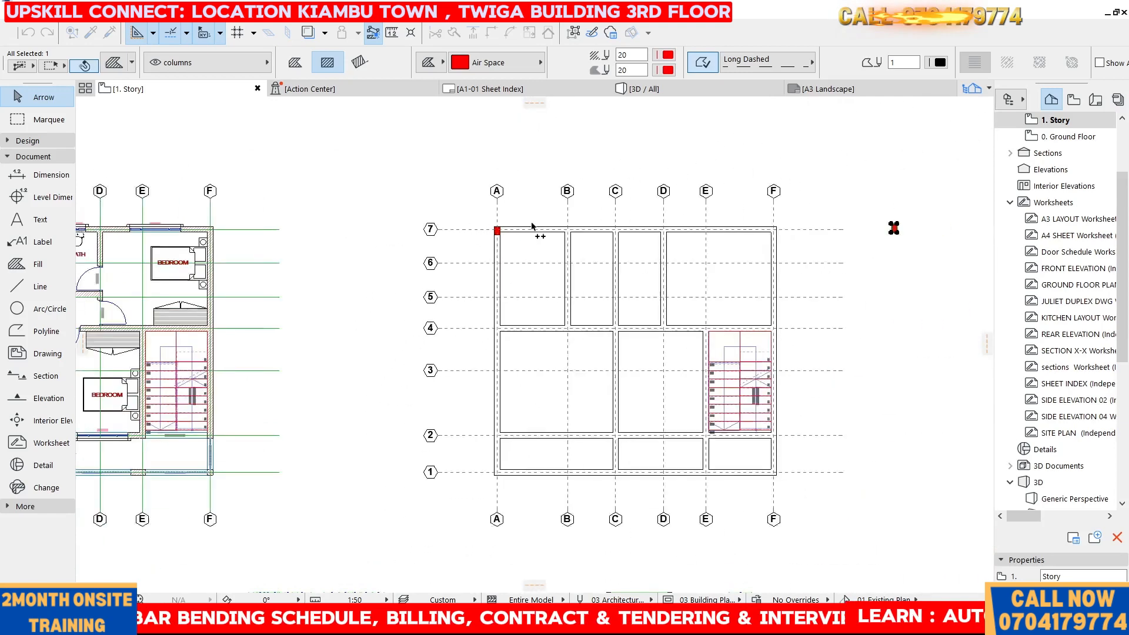
scroll(585, 232, up, 3)
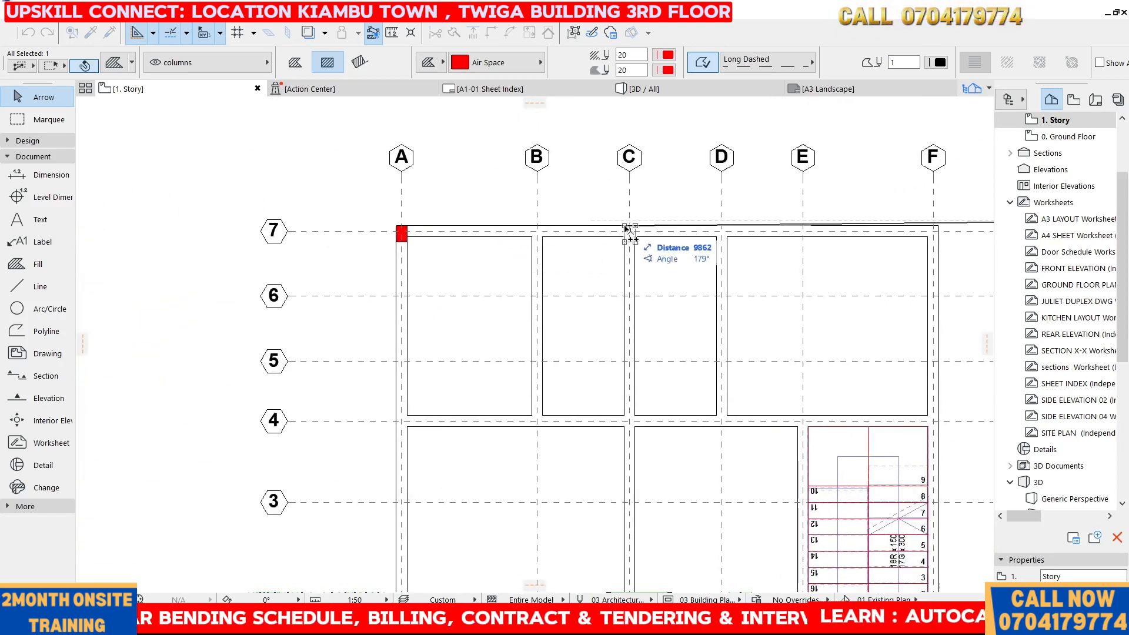
scroll(623, 232, up, 4)
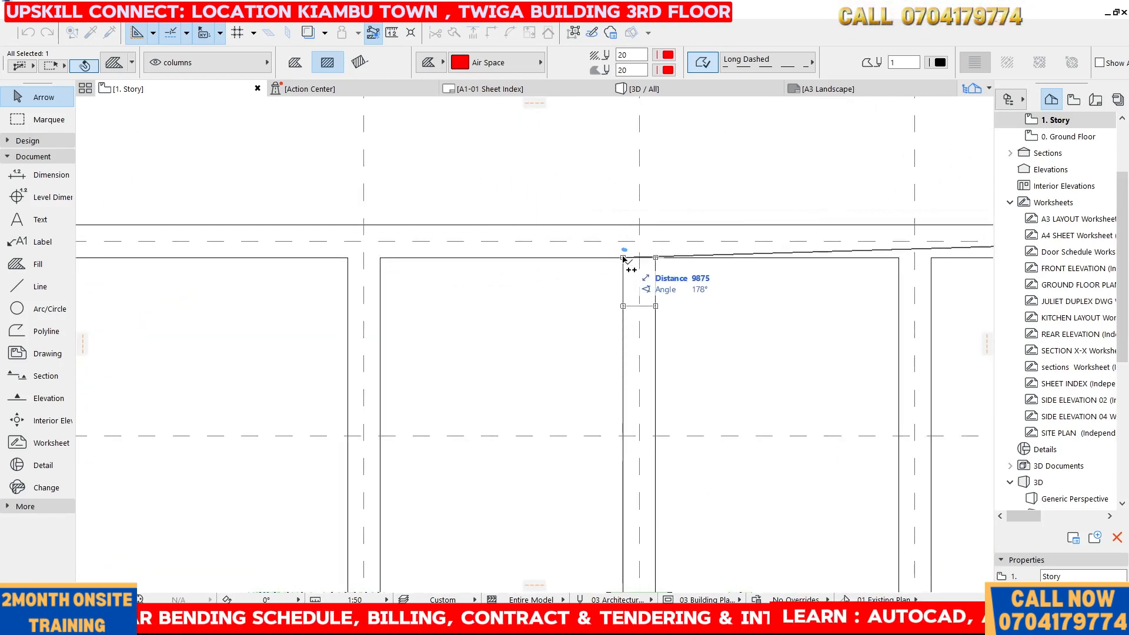
click(623, 224)
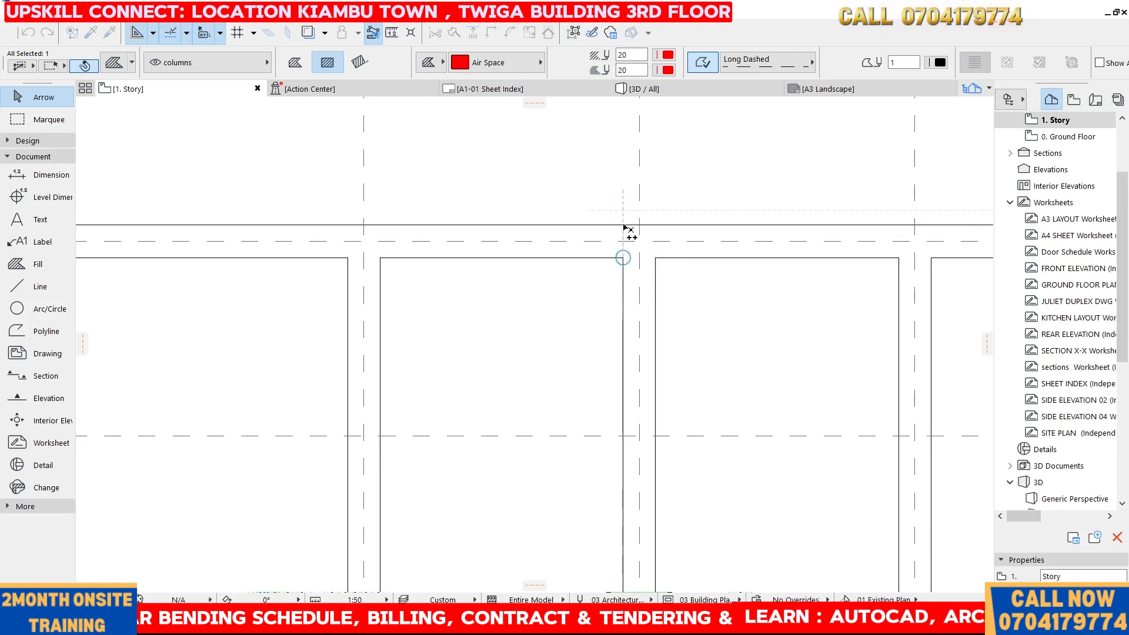
scroll(624, 227, down, 5)
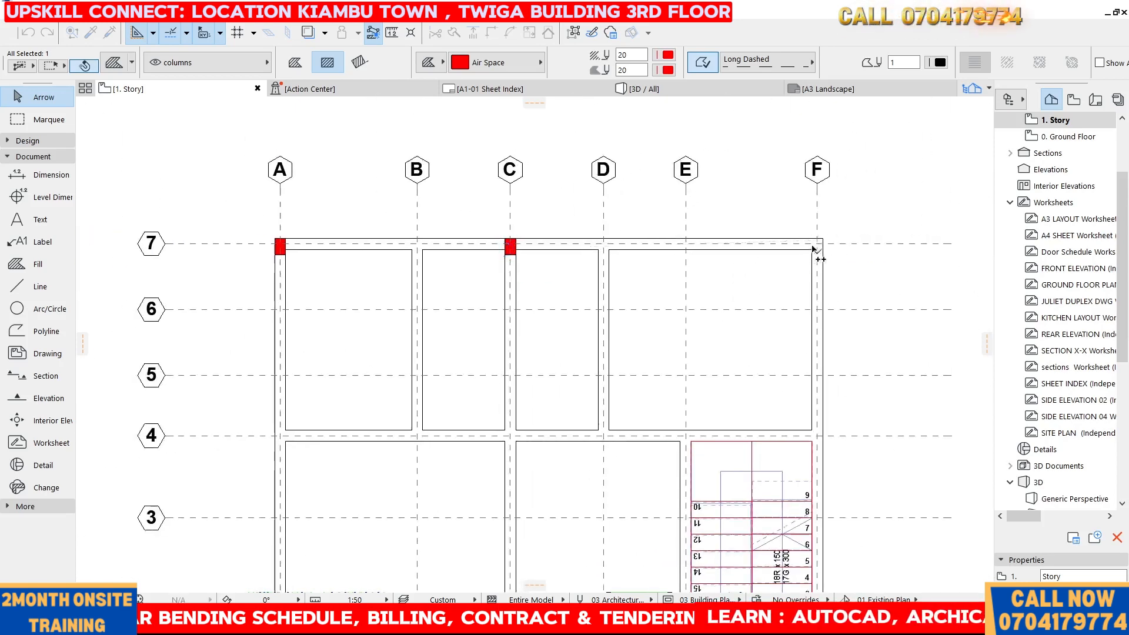
scroll(815, 249, up, 5)
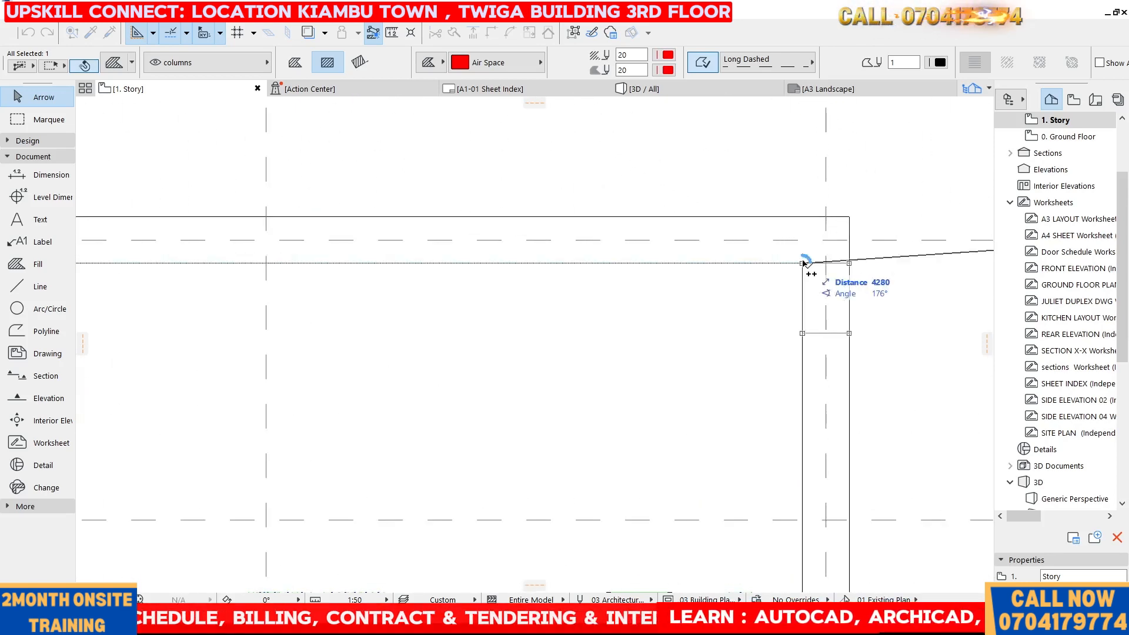
scroll(765, 217, down, 6)
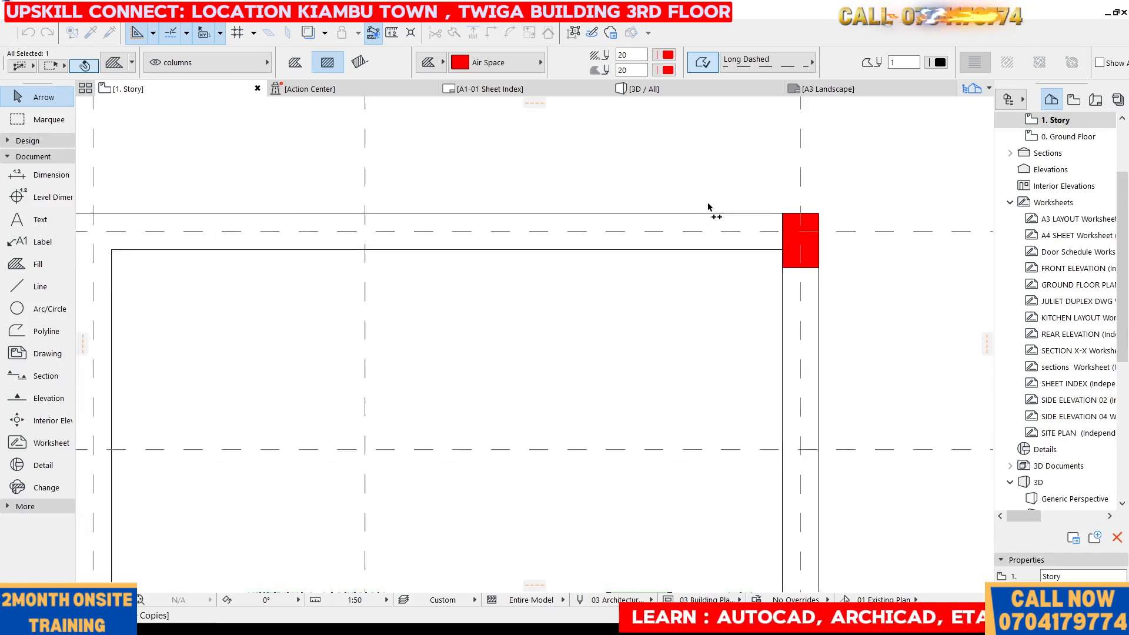
- Examine the remaining grid intersections for column positions, end the multiple copying, and compare with the walls of the furnished plan
scroll(465, 286, up, 3)
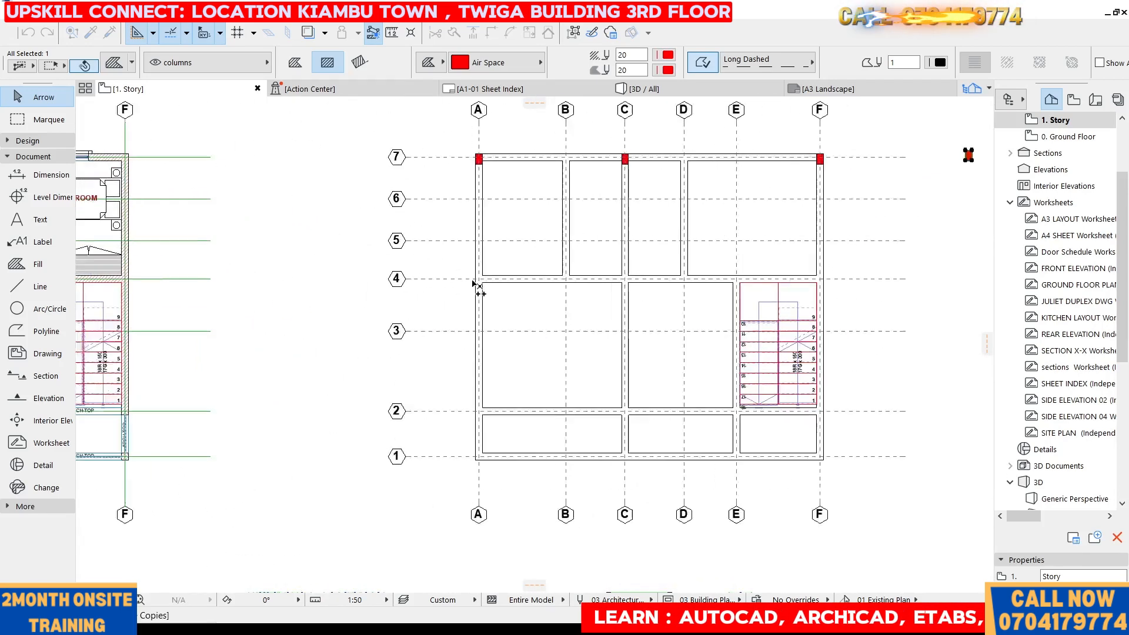
scroll(511, 265, down, 2)
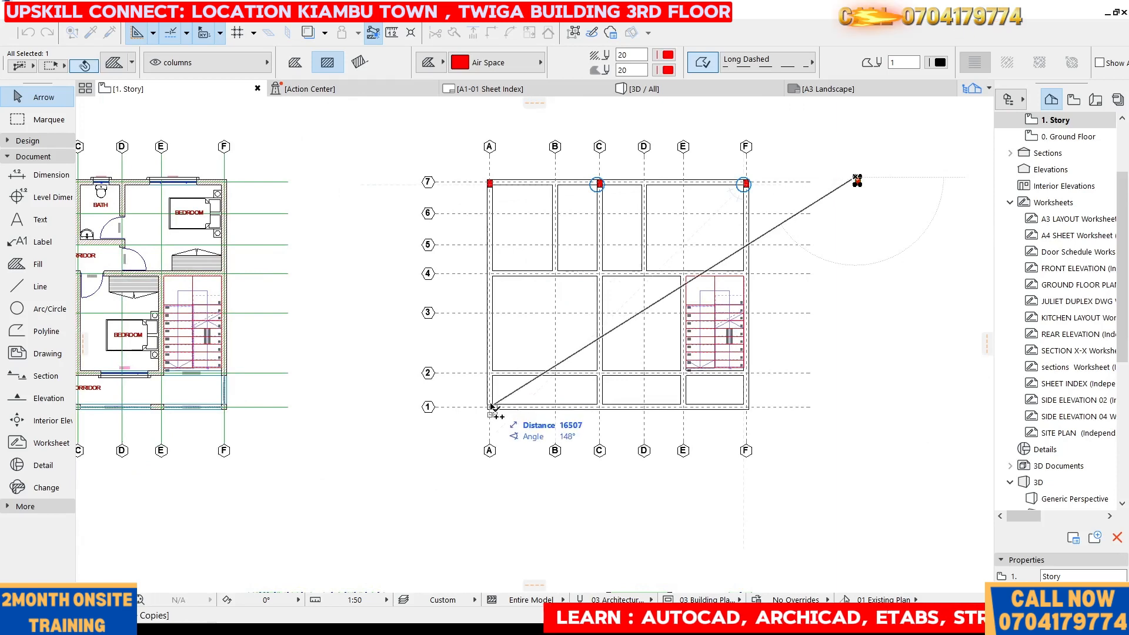
scroll(495, 406, up, 2)
scroll(512, 329, down, 2)
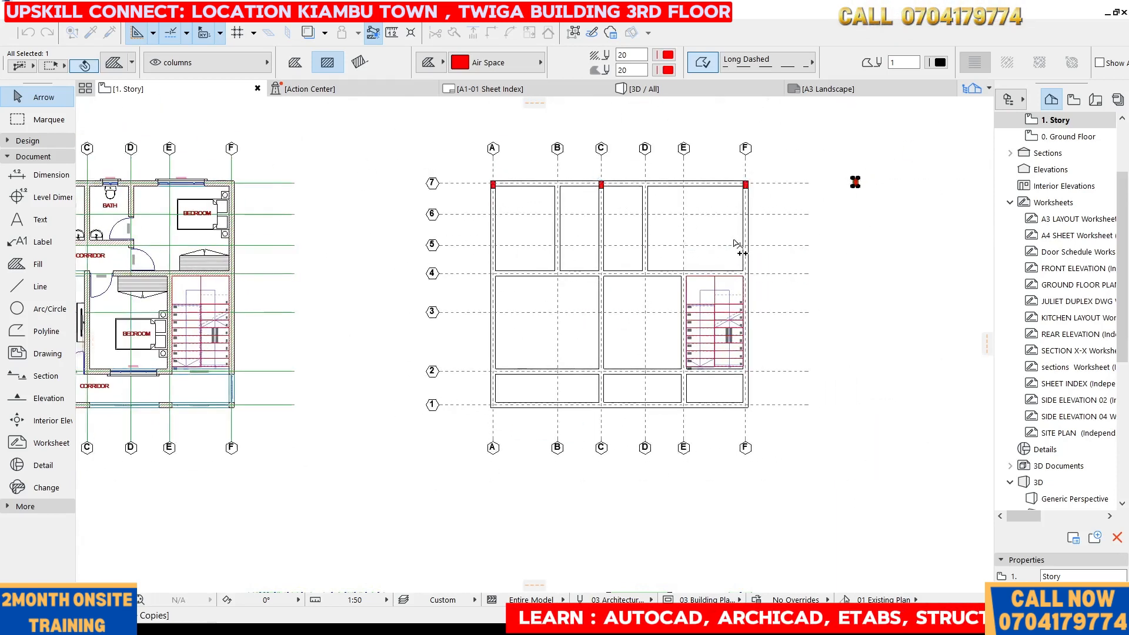
scroll(742, 238, down, 2)
key(Escape)
key(Escape)
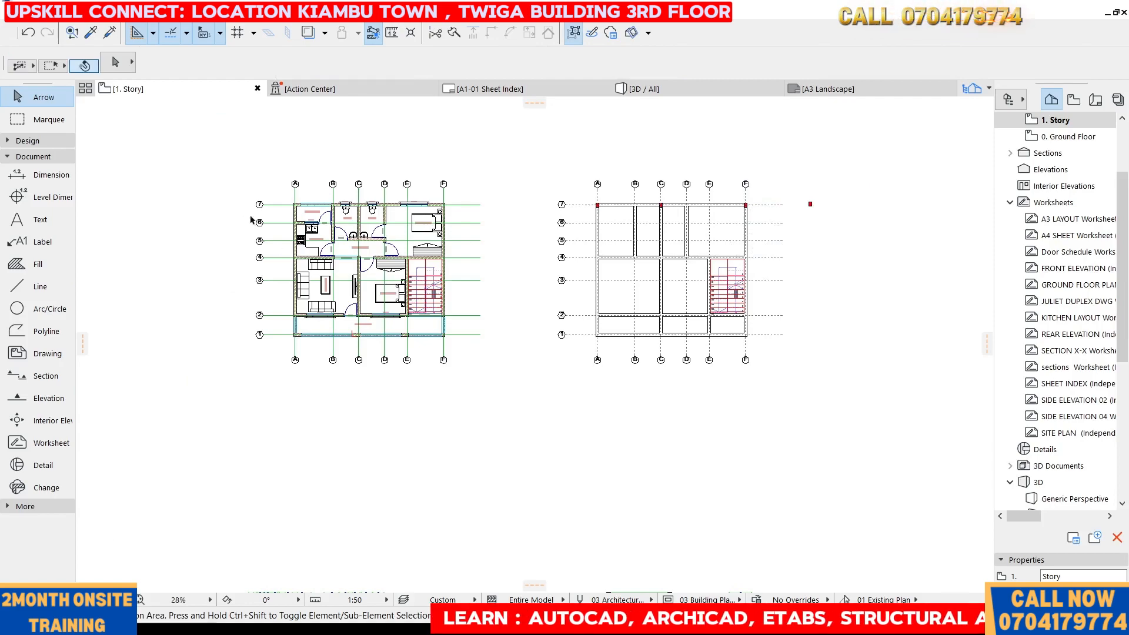
scroll(250, 220, up, 5)
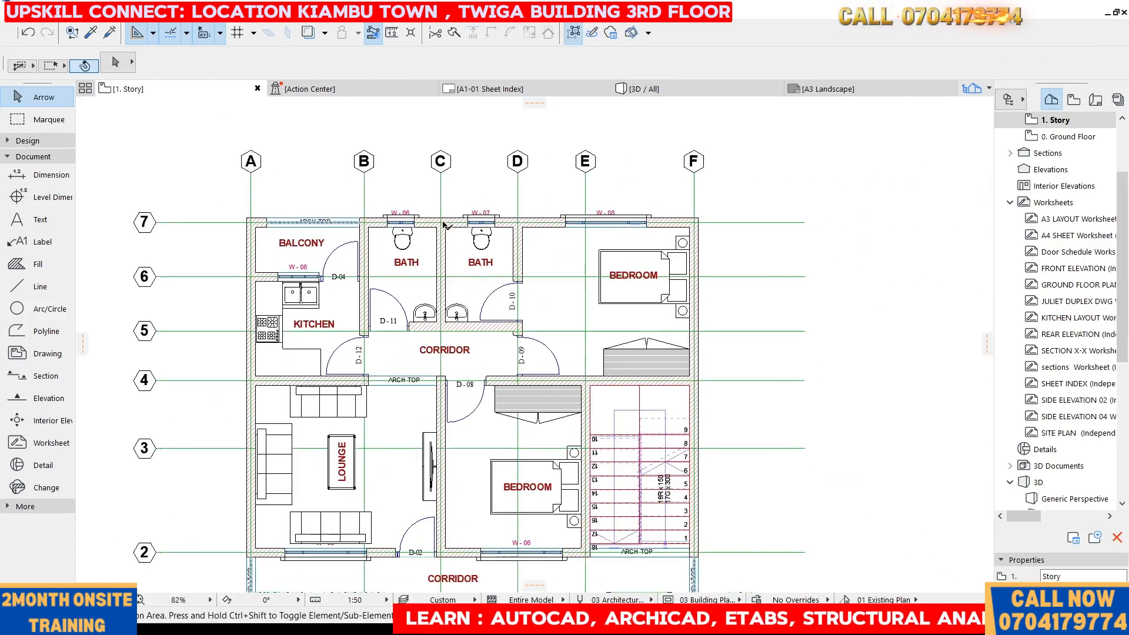
scroll(327, 207, down, 2)
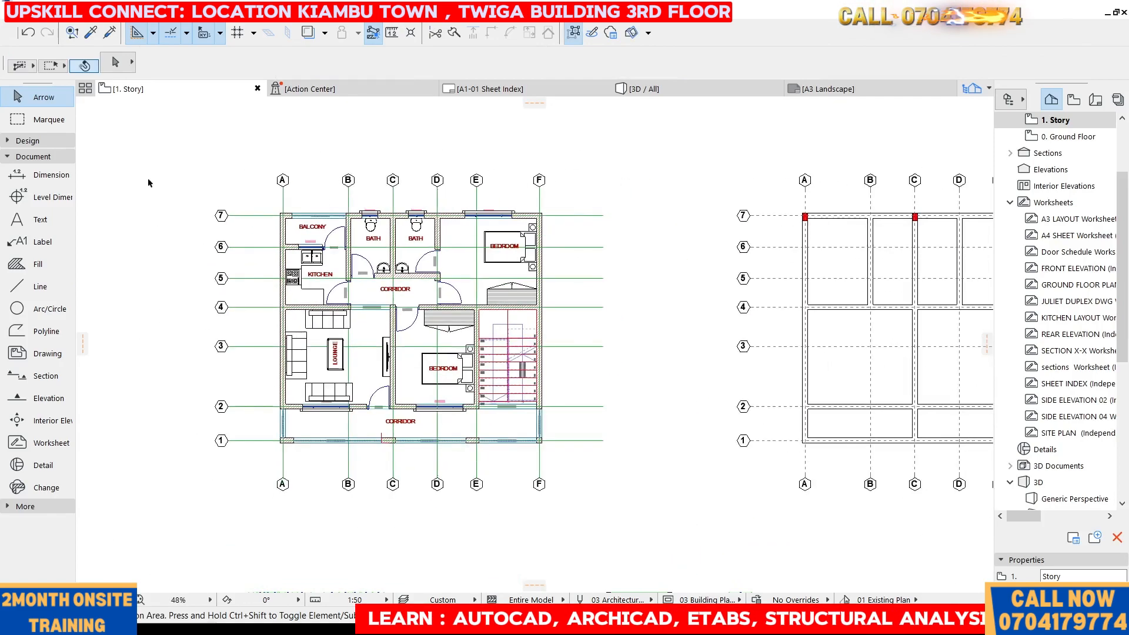
- Dimension the spacing between grid lines A, C and F on the structural plan, with the dimension line above the grid bubbles
click(41, 179)
scroll(761, 164, down, 3)
middle_drag(761, 165, 539, 156)
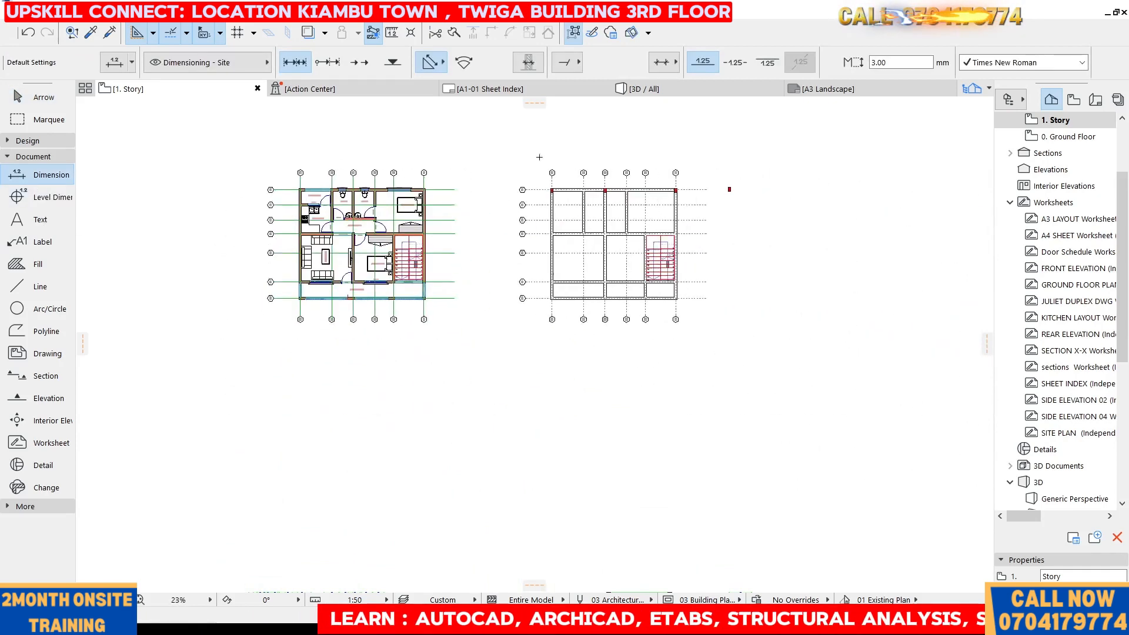
scroll(569, 155, up, 2)
scroll(594, 172, up, 2)
click(497, 207)
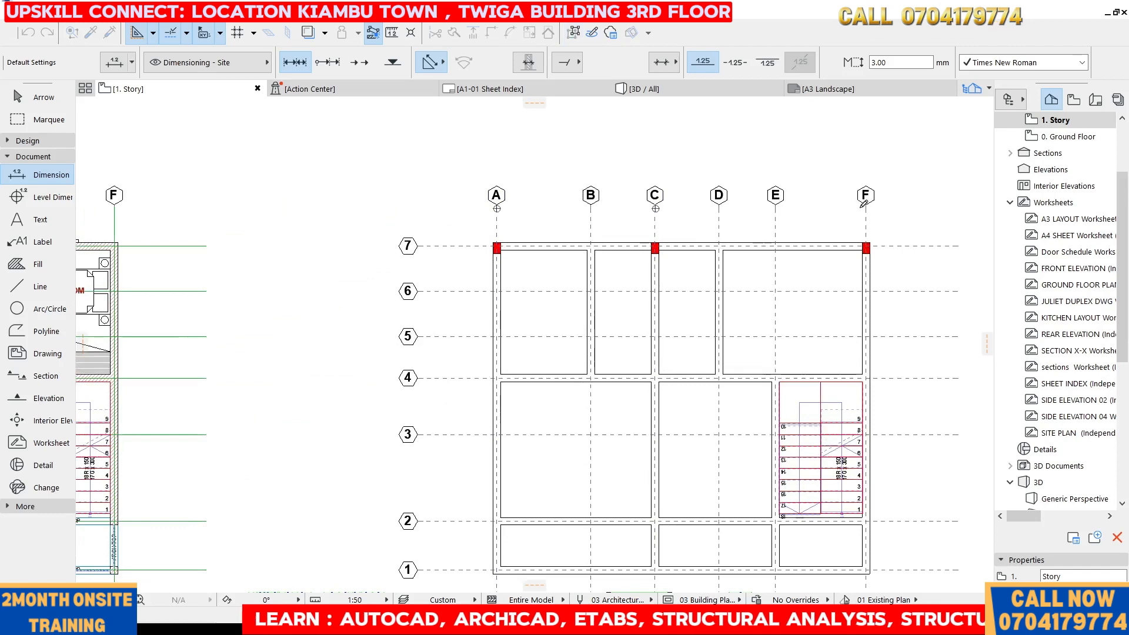
right_click(775, 151)
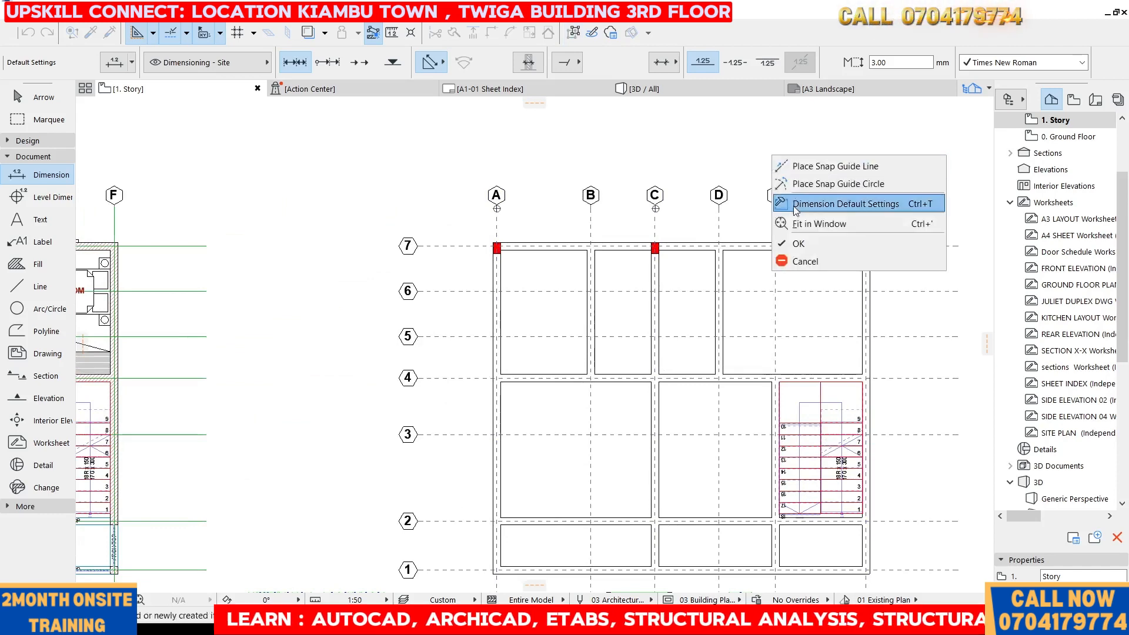
click(794, 239)
click(677, 155)
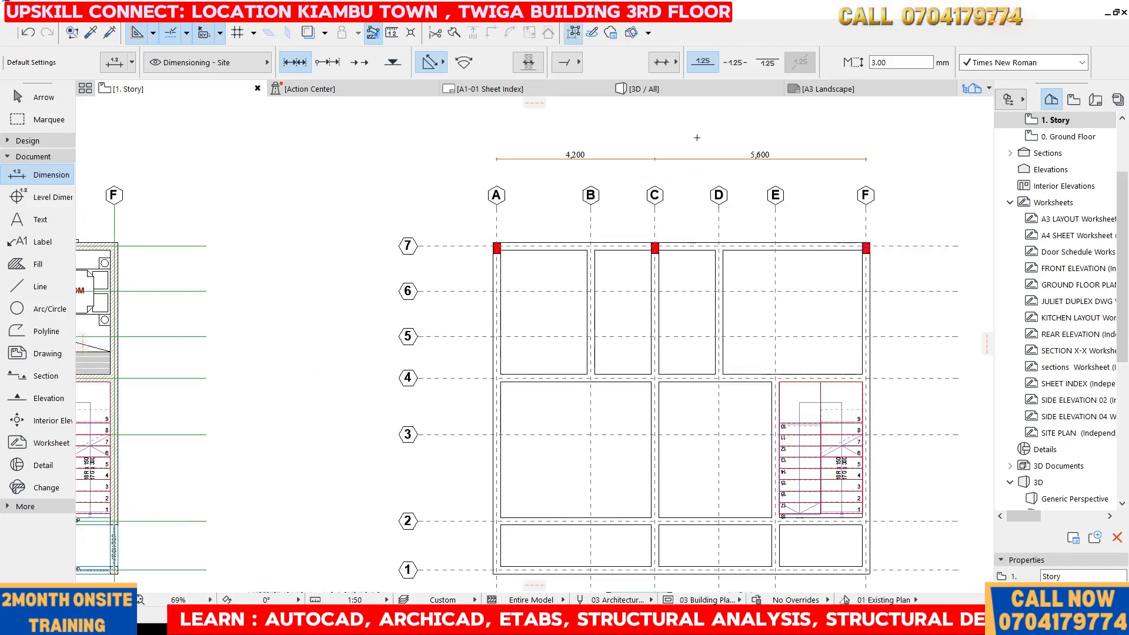
scroll(652, 145, up, 2)
key(Escape)
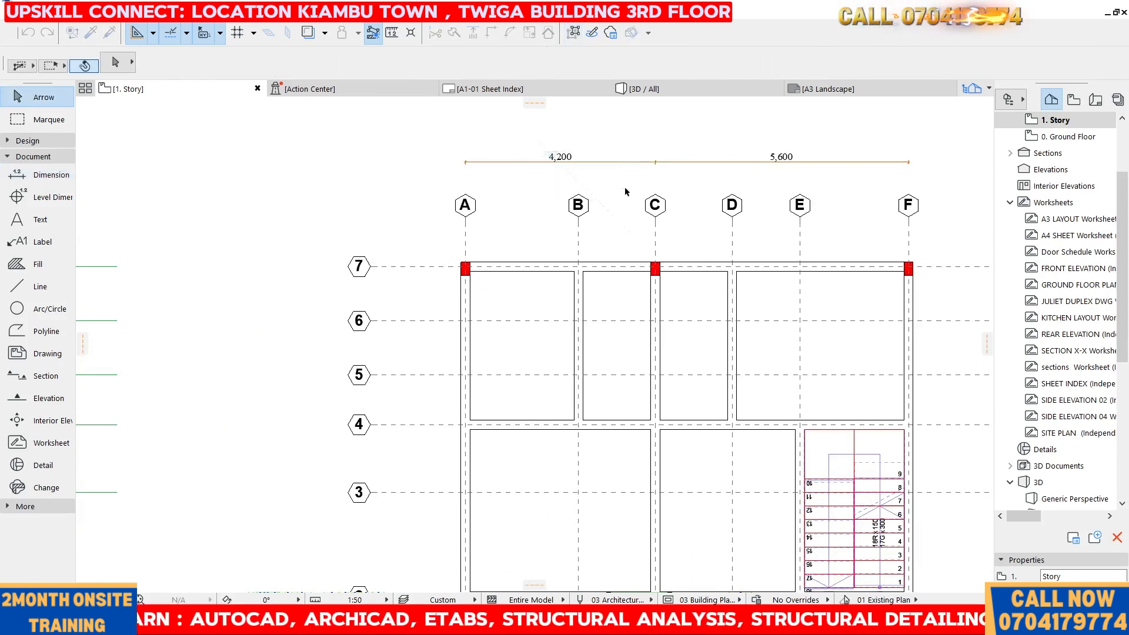
- Move the A-C-F dimension line down between the upper grid bubbles and the wall on grid 7
click(624, 162)
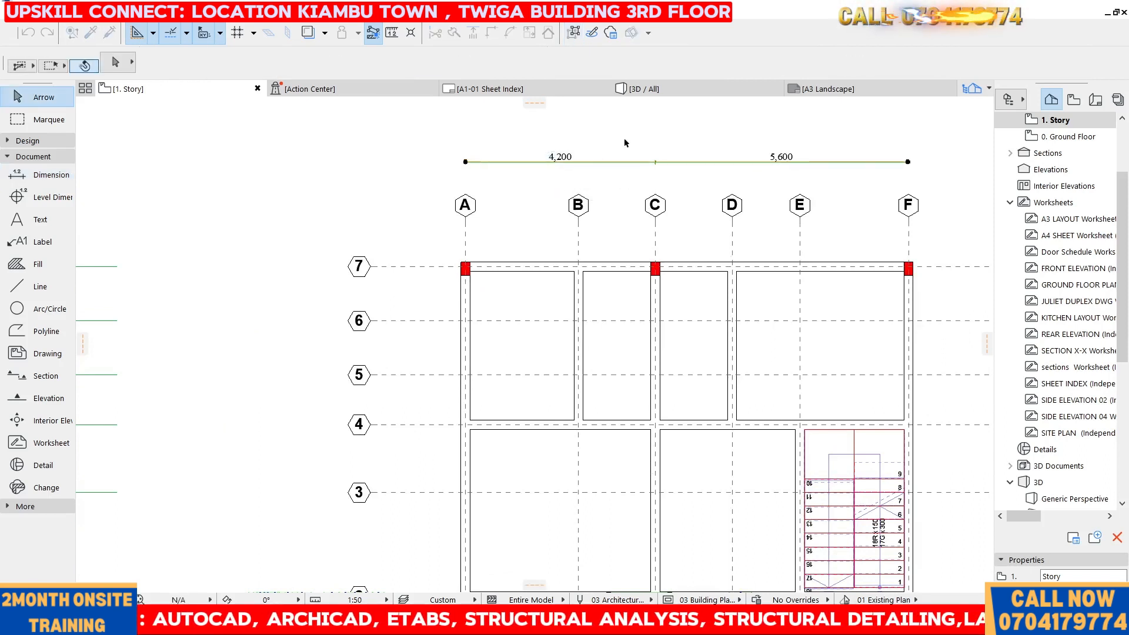
click(714, 168)
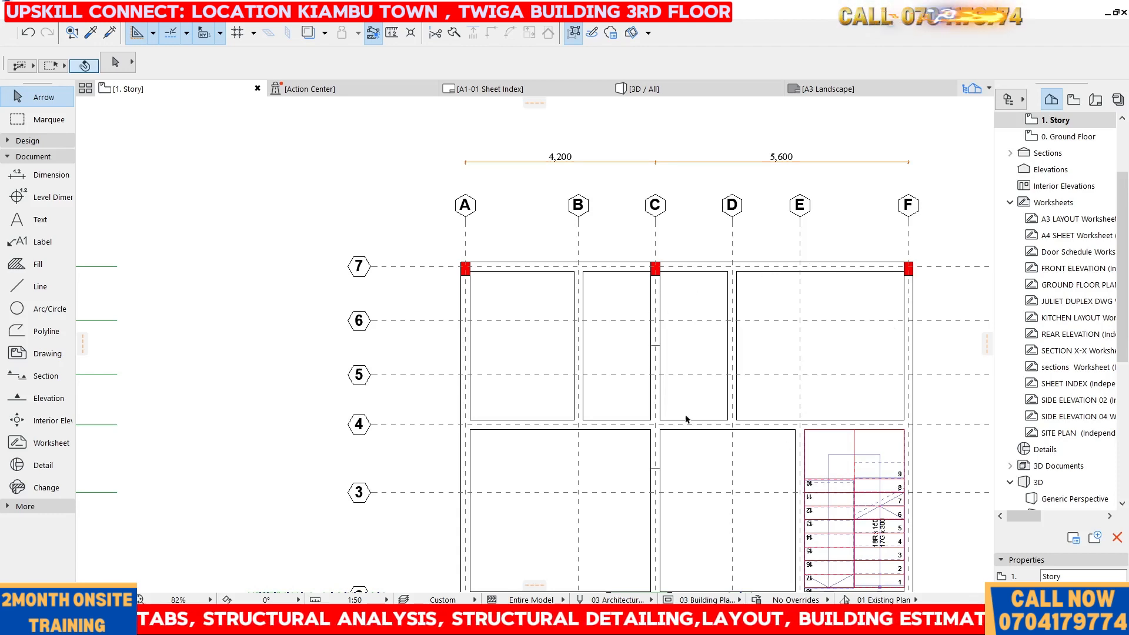
scroll(598, 222, down, 4)
scroll(613, 189, up, 3)
click(580, 177)
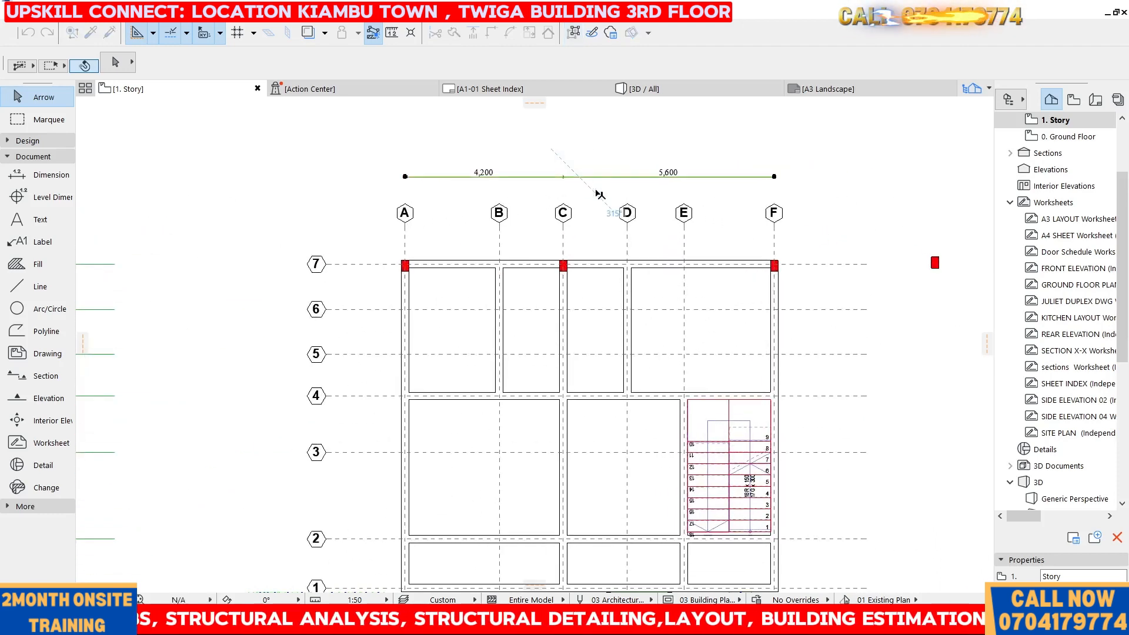
click(593, 177)
click(592, 230)
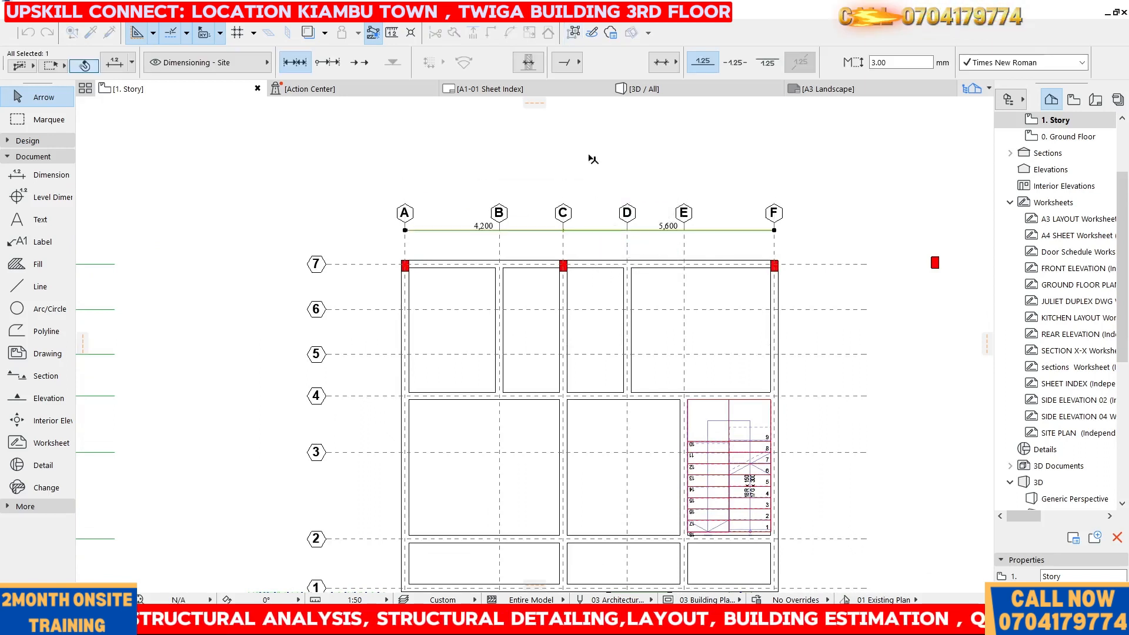
click(591, 174)
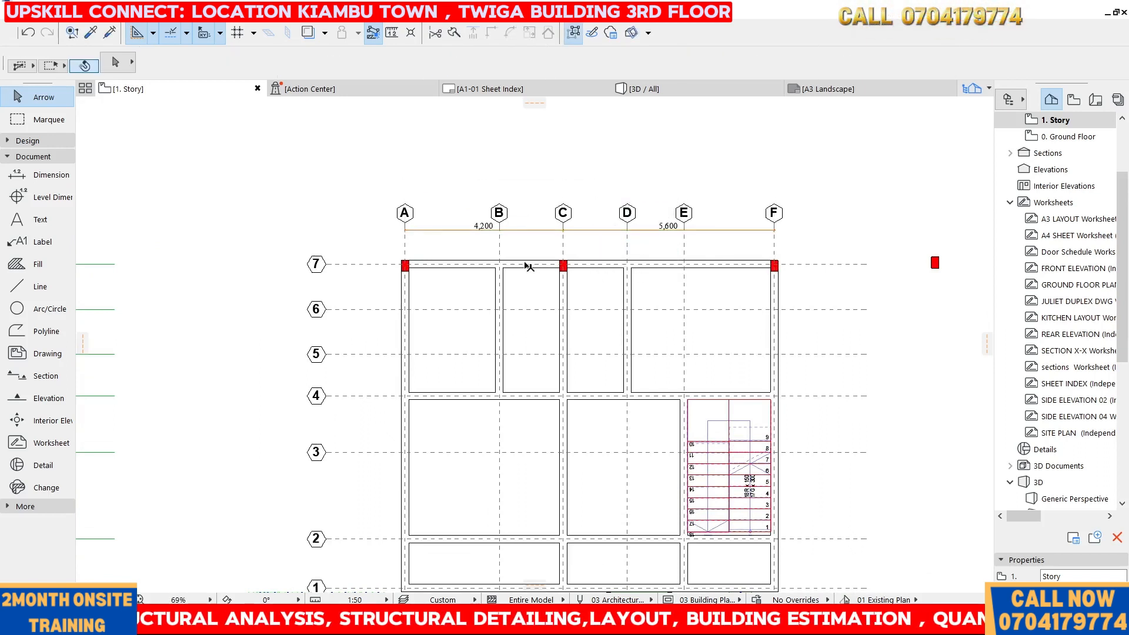
scroll(643, 118, down, 2)
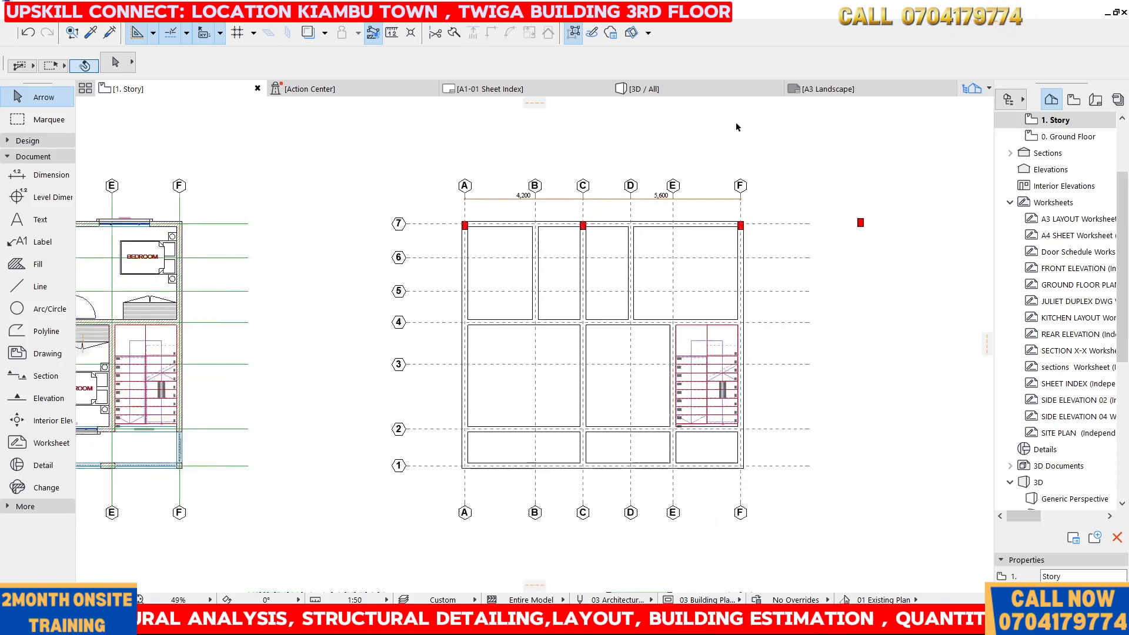
- Copy the spare red column beside the plan to grid intersection F-4, aligned with the outer wall face
click(847, 214)
scroll(855, 211, up, 2)
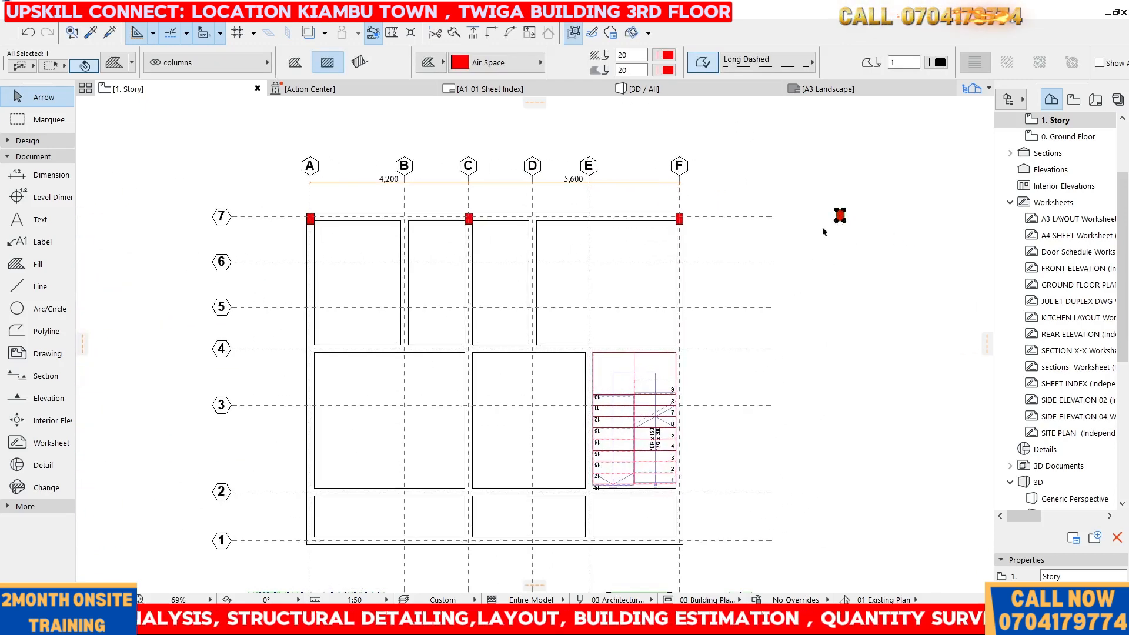
right_click(805, 159)
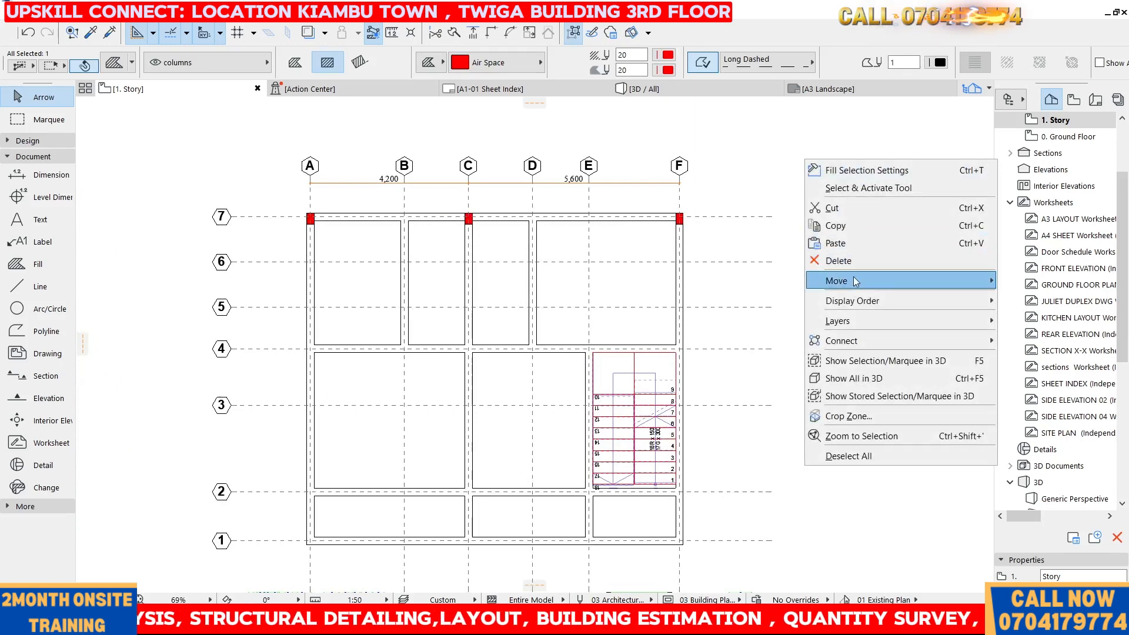
click(767, 175)
click(769, 176)
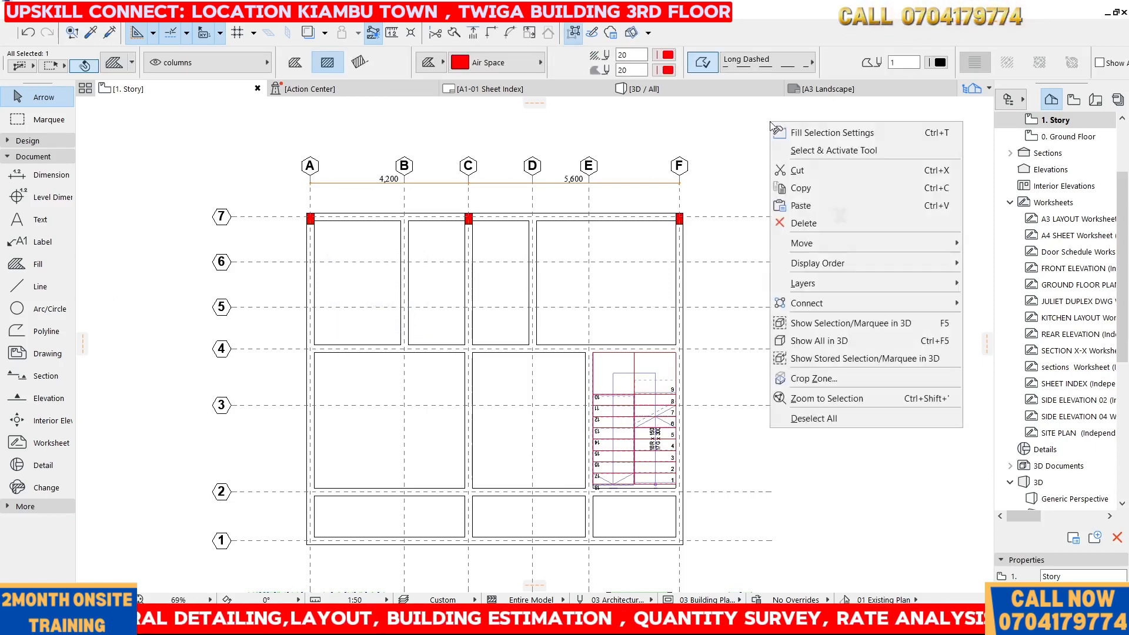
right_click(840, 216)
mouse_move(858, 243)
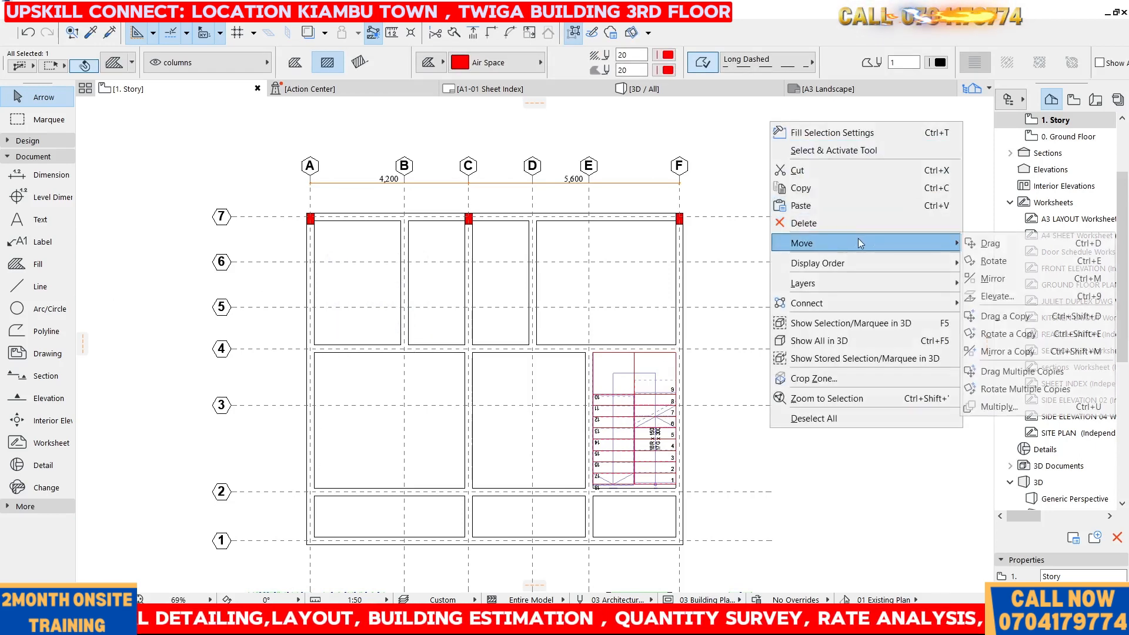
click(1001, 316)
scroll(848, 211, up, 4)
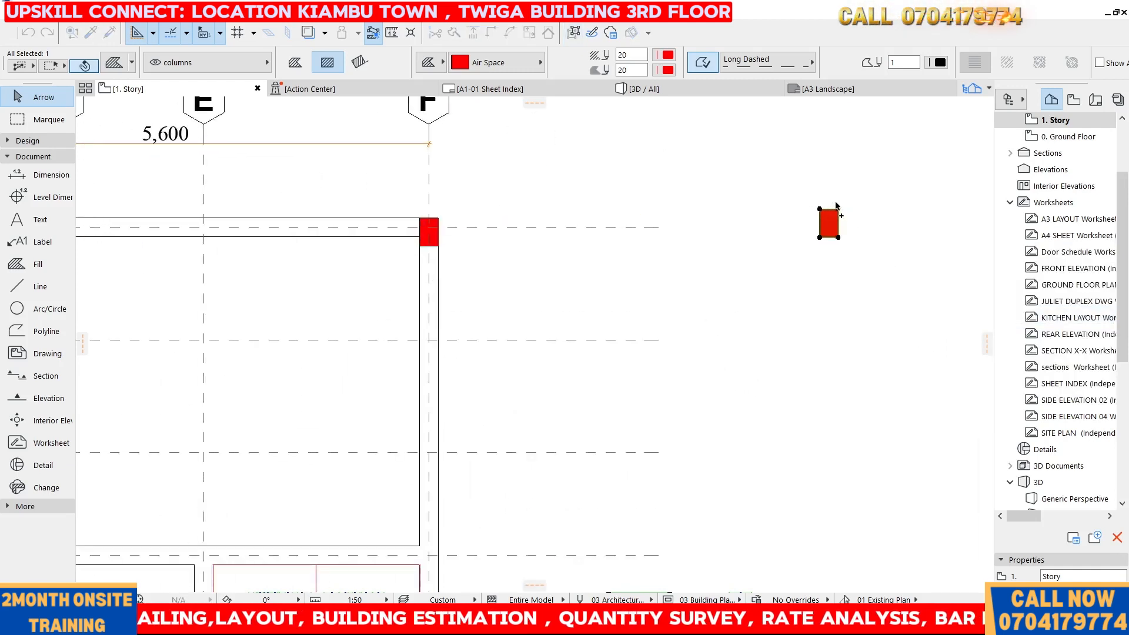
click(840, 210)
scroll(841, 147, down, 5)
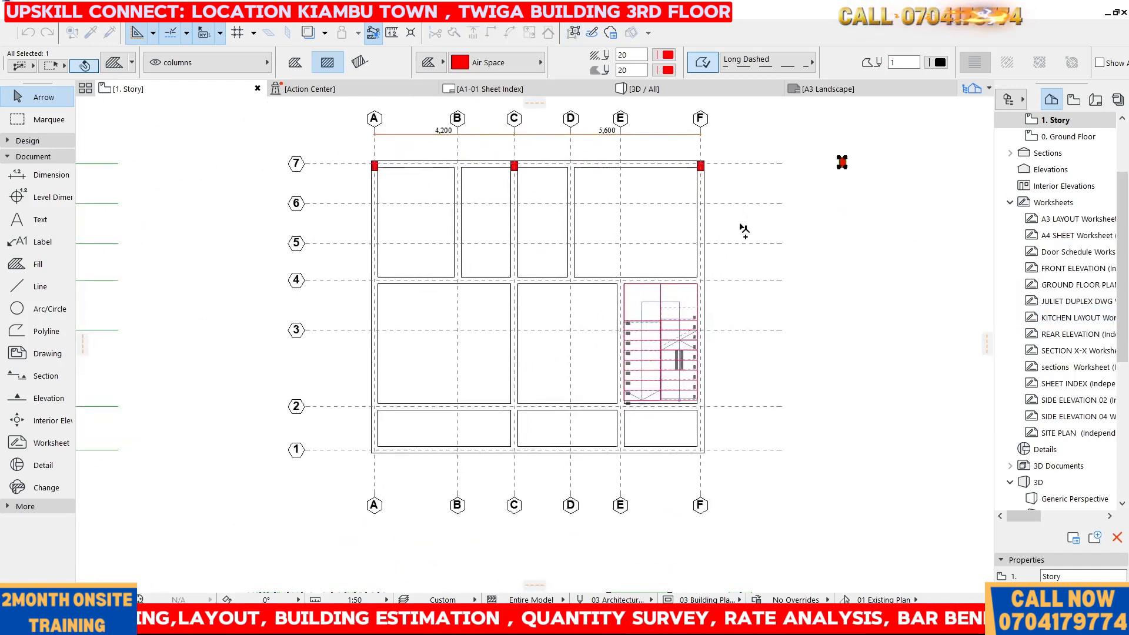
scroll(741, 229, up, 4)
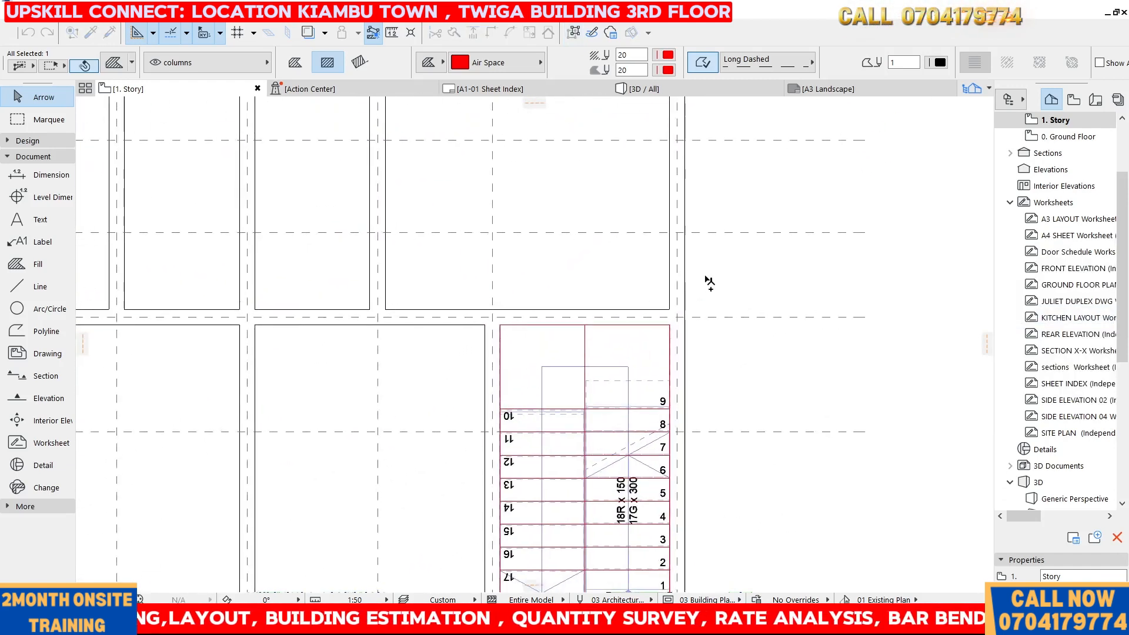
click(684, 310)
scroll(744, 237, down, 4)
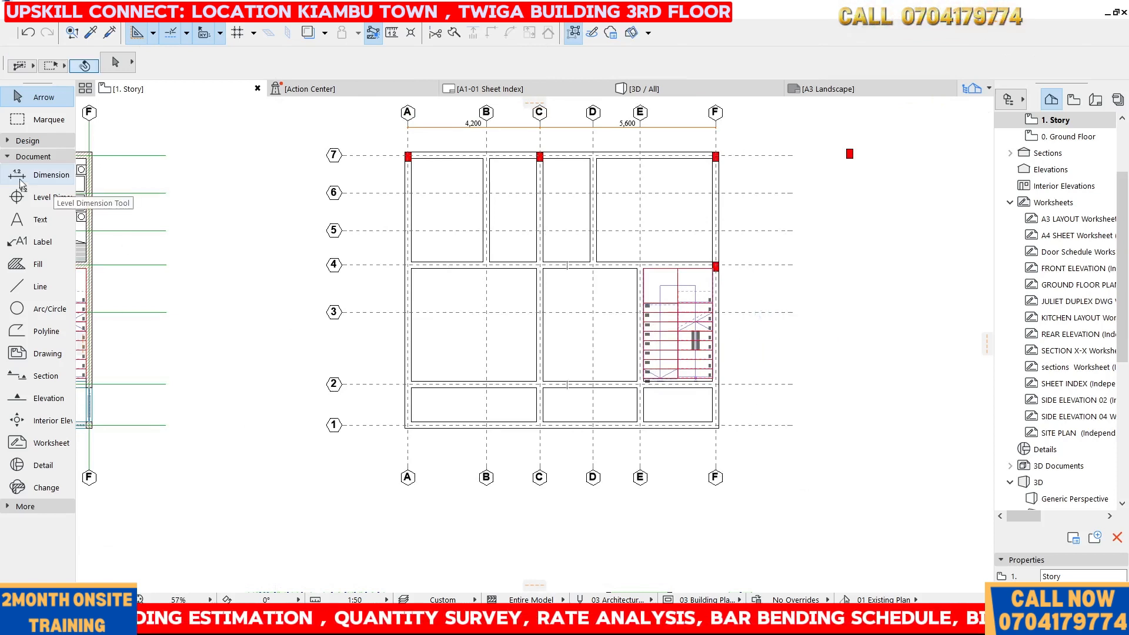
- Dimension the spacing between grid lines 7, 4 and 2, with the dimension line just outside the wall on grid F
click(44, 175)
click(792, 155)
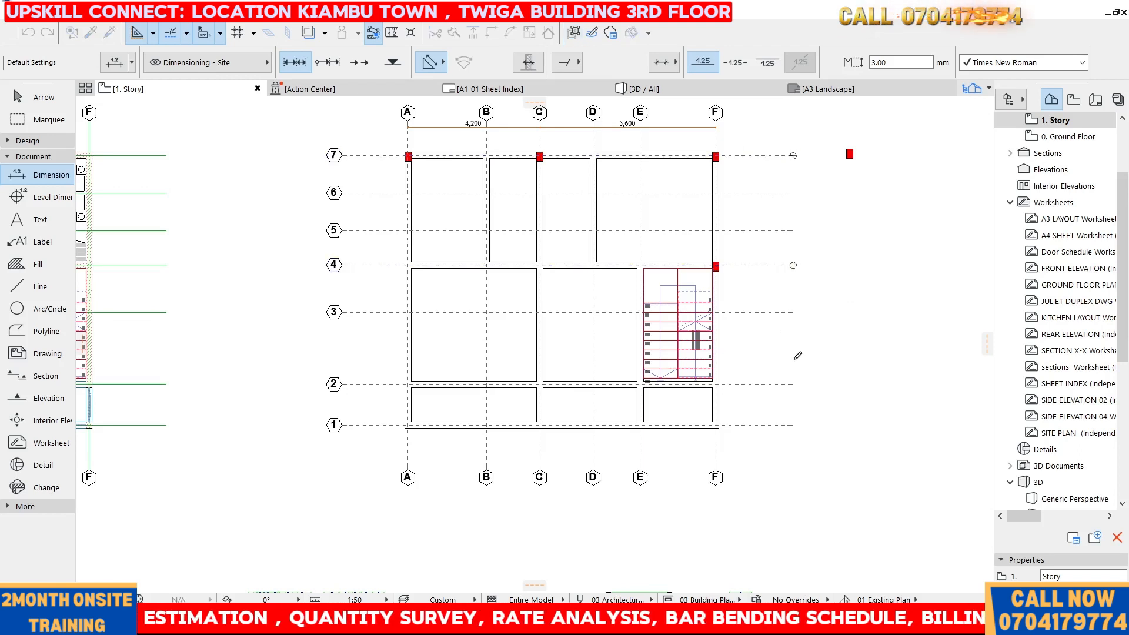
right_click(814, 332)
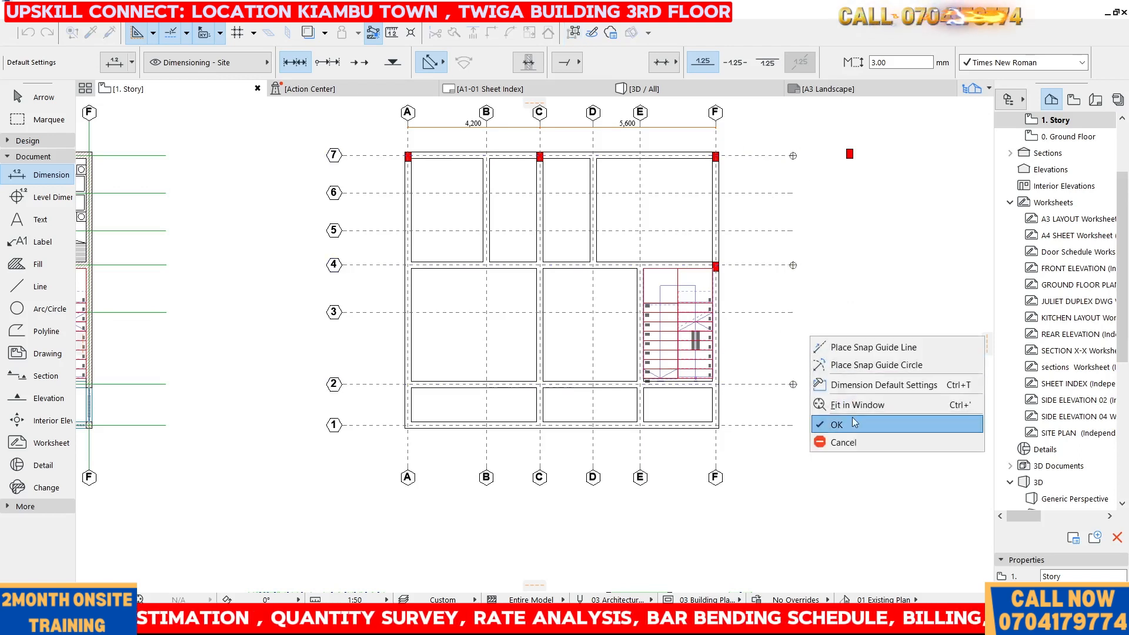
click(835, 424)
click(759, 274)
scroll(756, 214, up, 2)
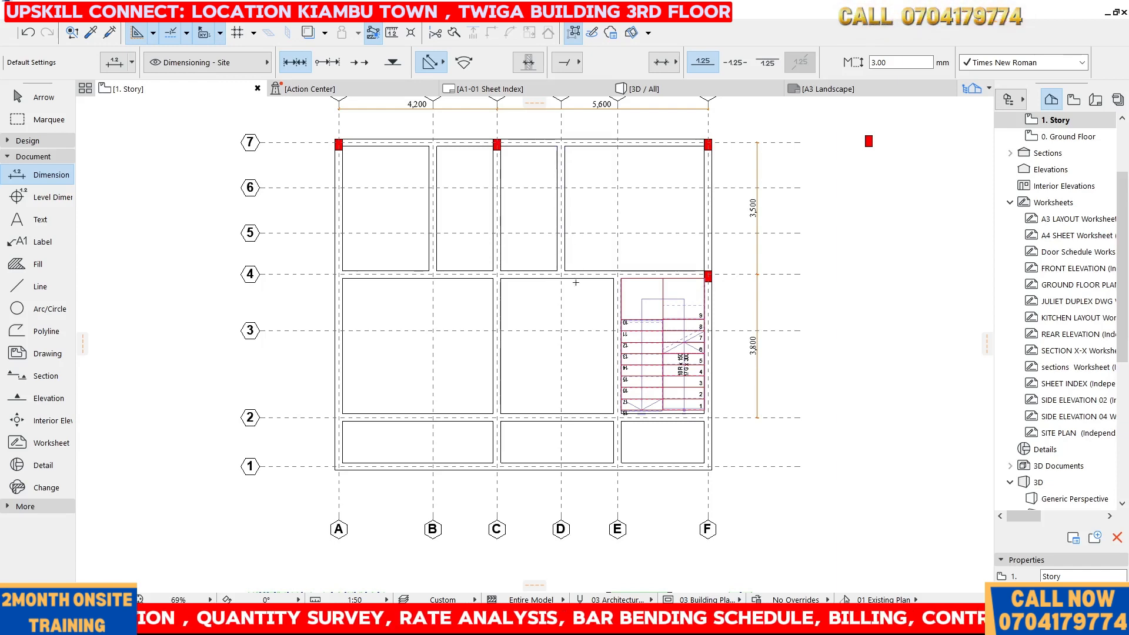
scroll(580, 347, down, 2)
scroll(570, 192, up, 2)
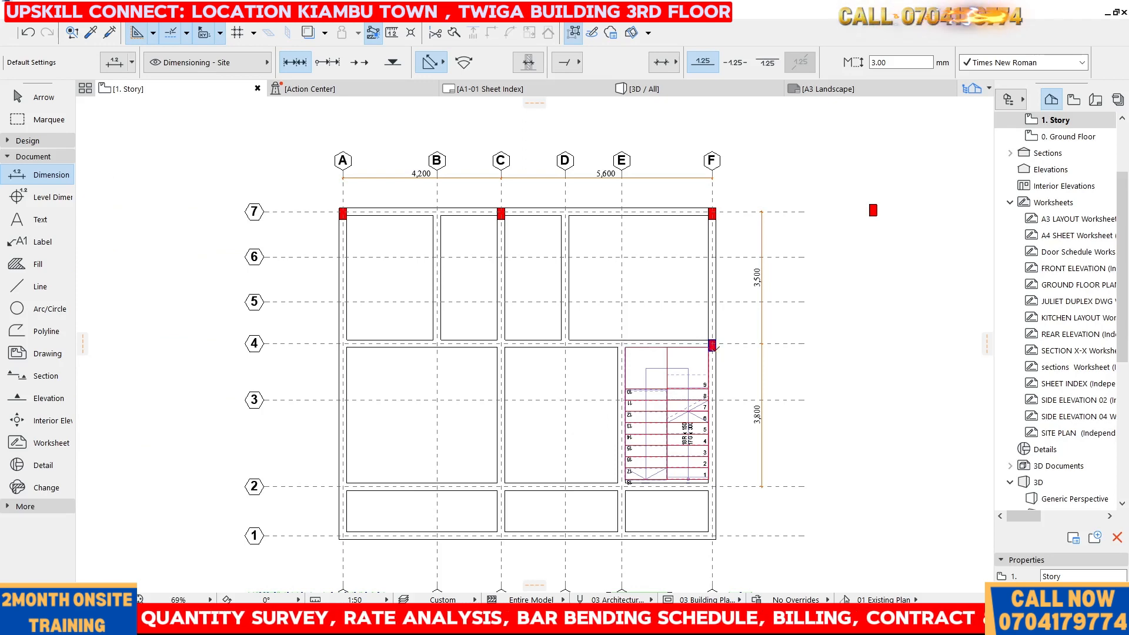
key(Escape)
- Select the red column at grid intersection F-4
scroll(710, 353, up, 3)
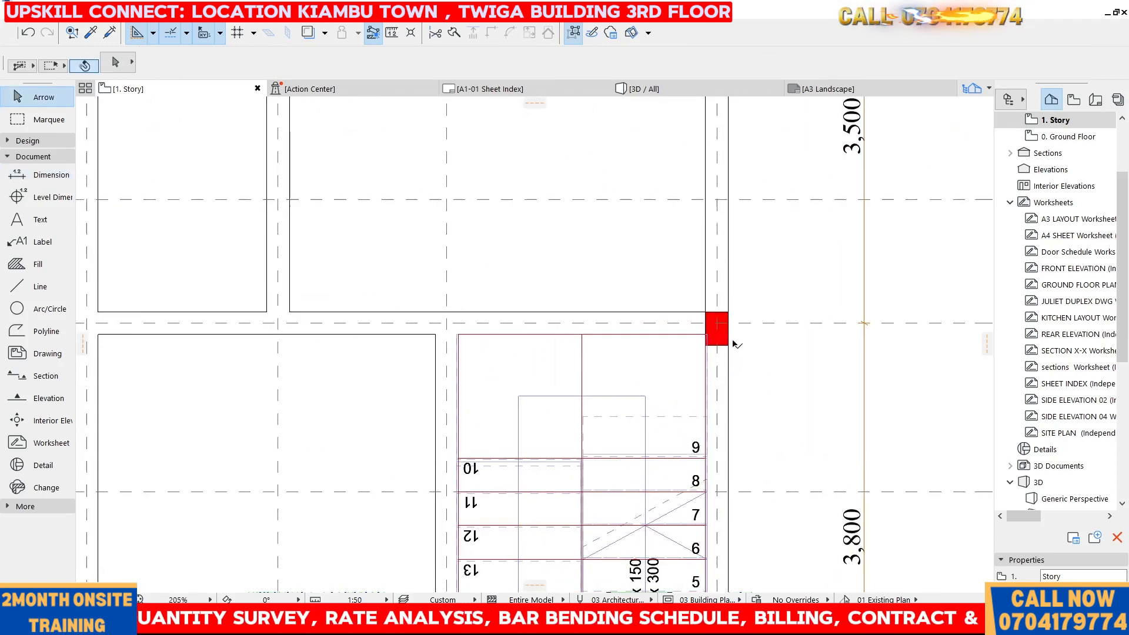
click(728, 351)
scroll(729, 347, up, 4)
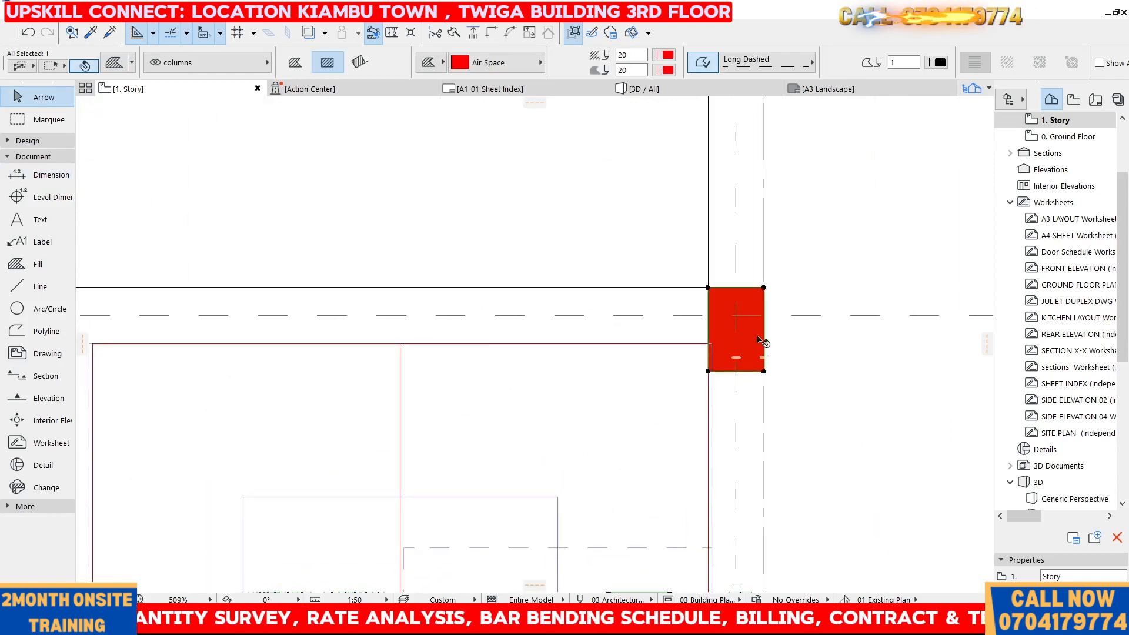
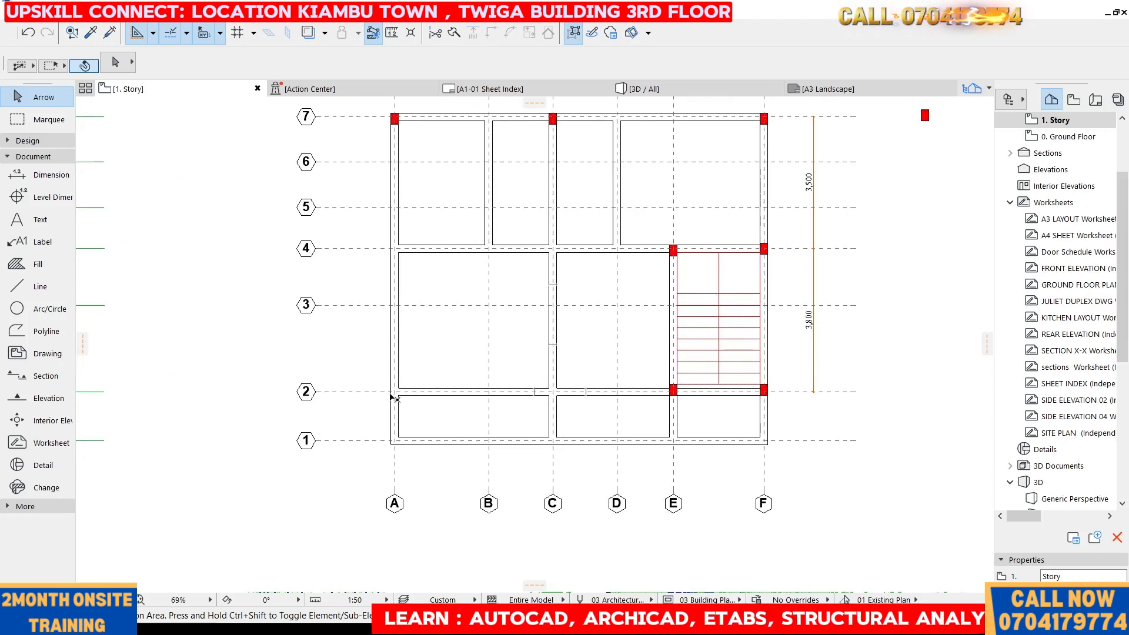
- Copy the red column at E-4 by its lower corner to grid intersection C-4
scroll(663, 254, up, 5)
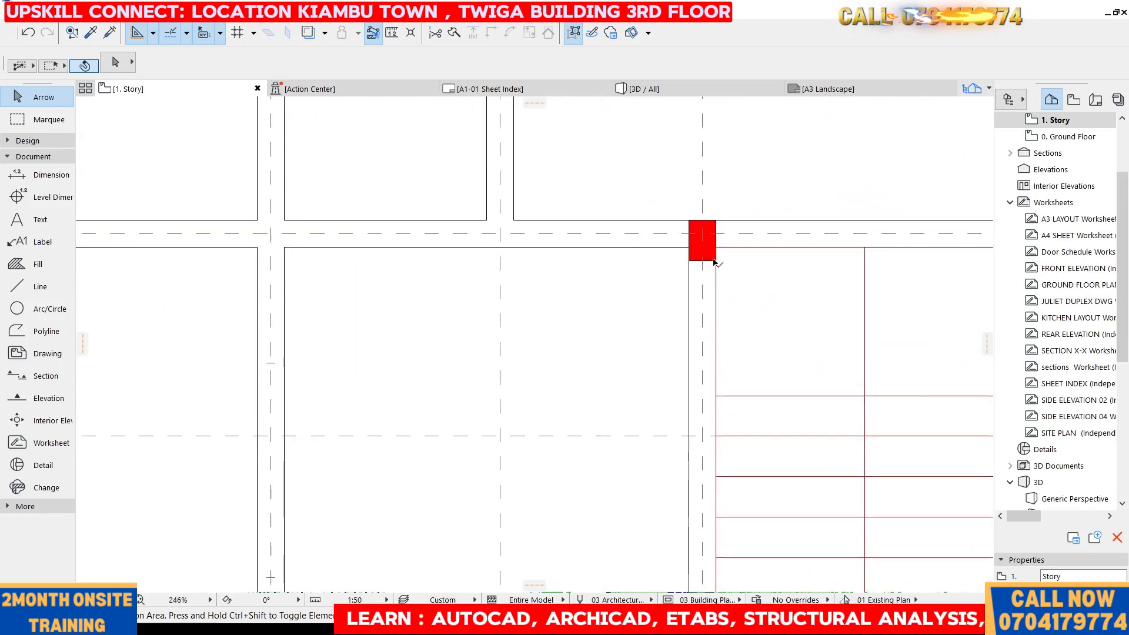
click(714, 258)
key(ctrl+shift+d)
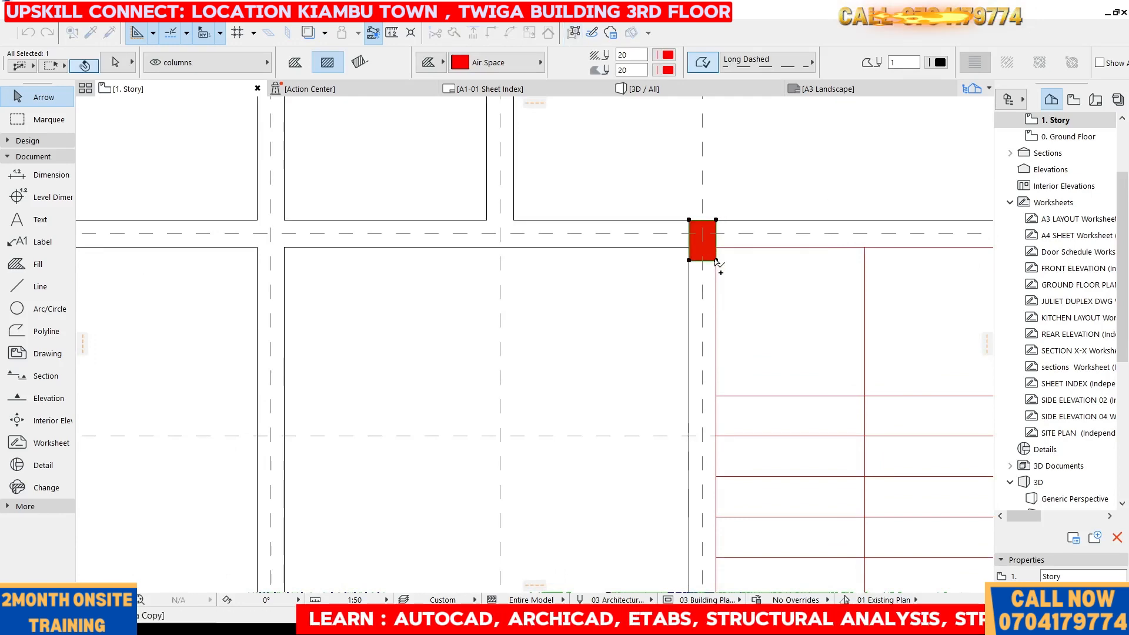
click(690, 261)
scroll(751, 261, down, 3)
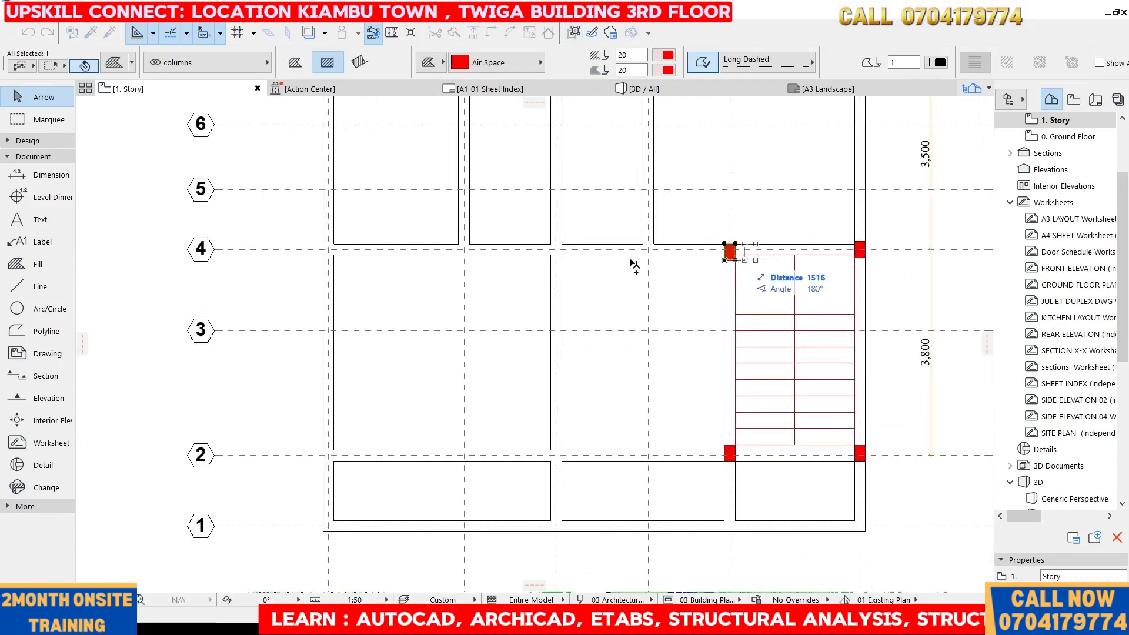
click(553, 257)
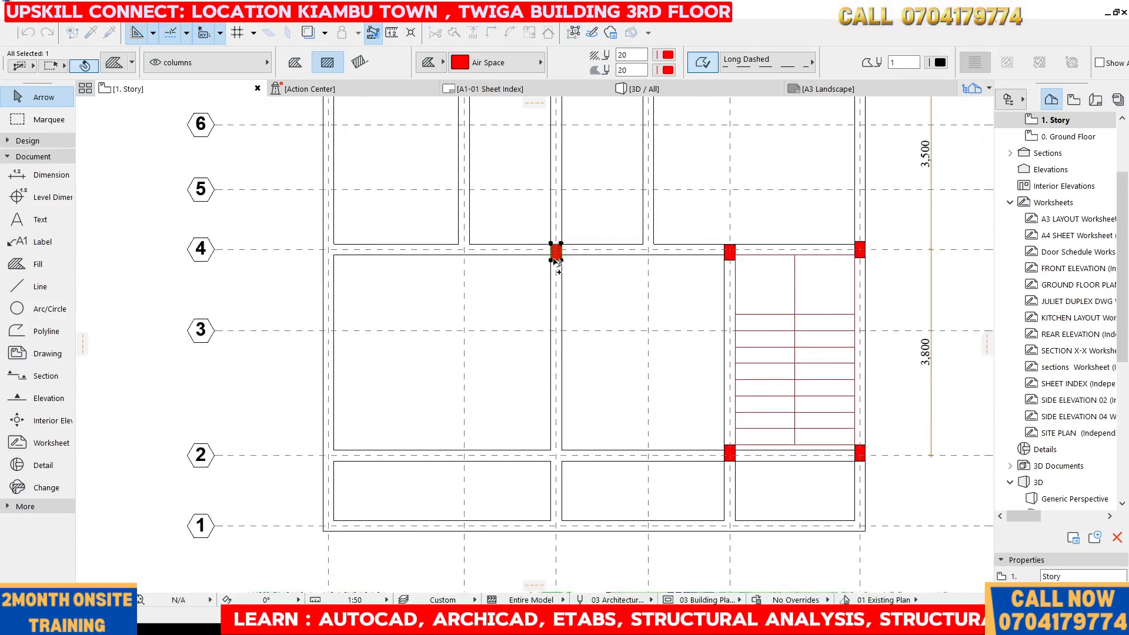
- Copy the red column at C-4 to grid intersection A-4, centring it on grid line 4
key(ctrl+shift+d)
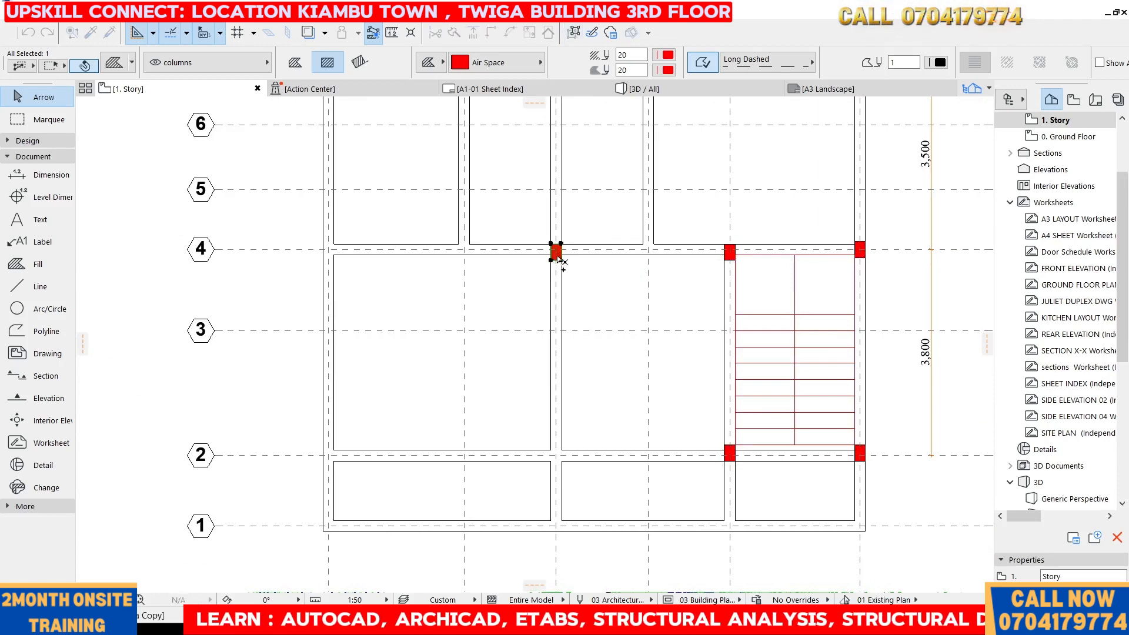
scroll(558, 259, up, 3)
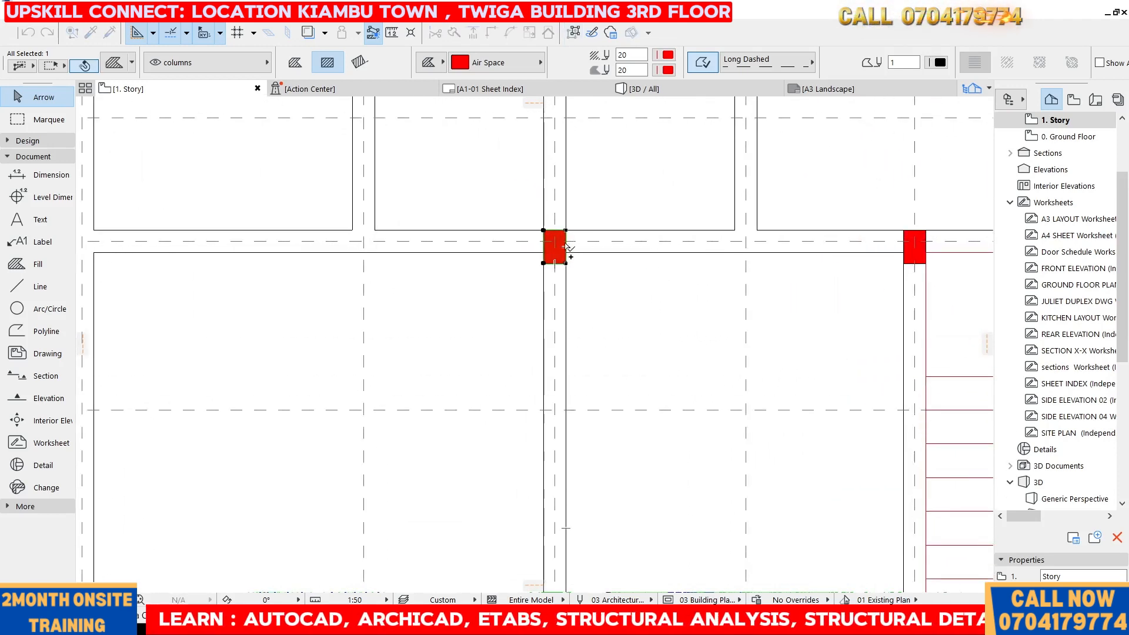
click(566, 247)
scroll(408, 268, down, 2)
scroll(252, 247, up, 2)
scroll(257, 241, up, 2)
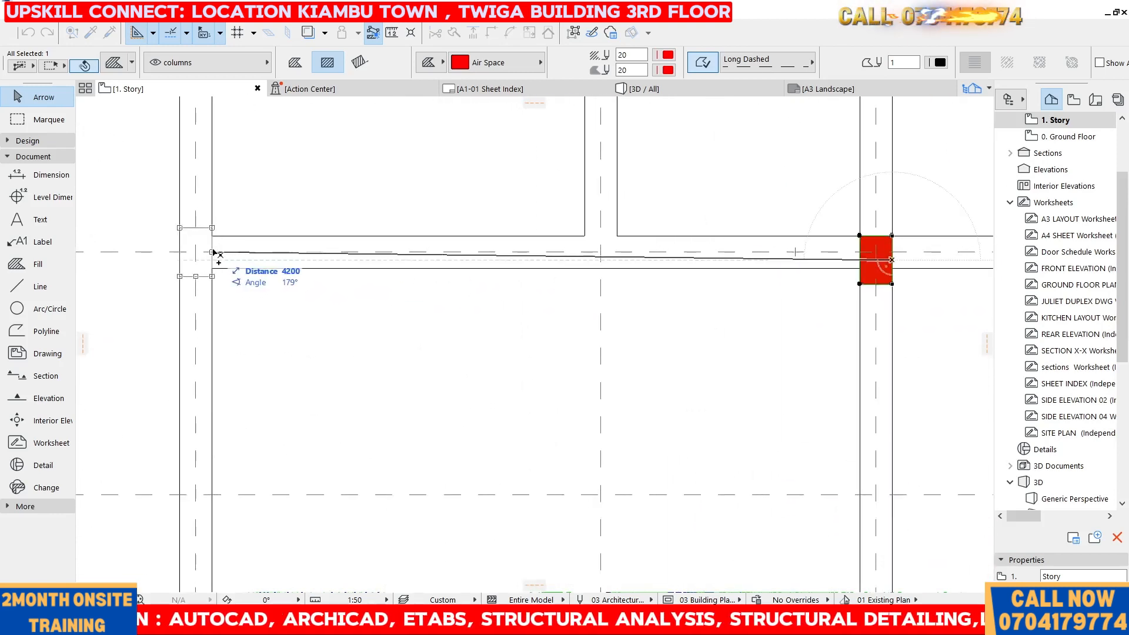
click(216, 253)
scroll(422, 222, down, 3)
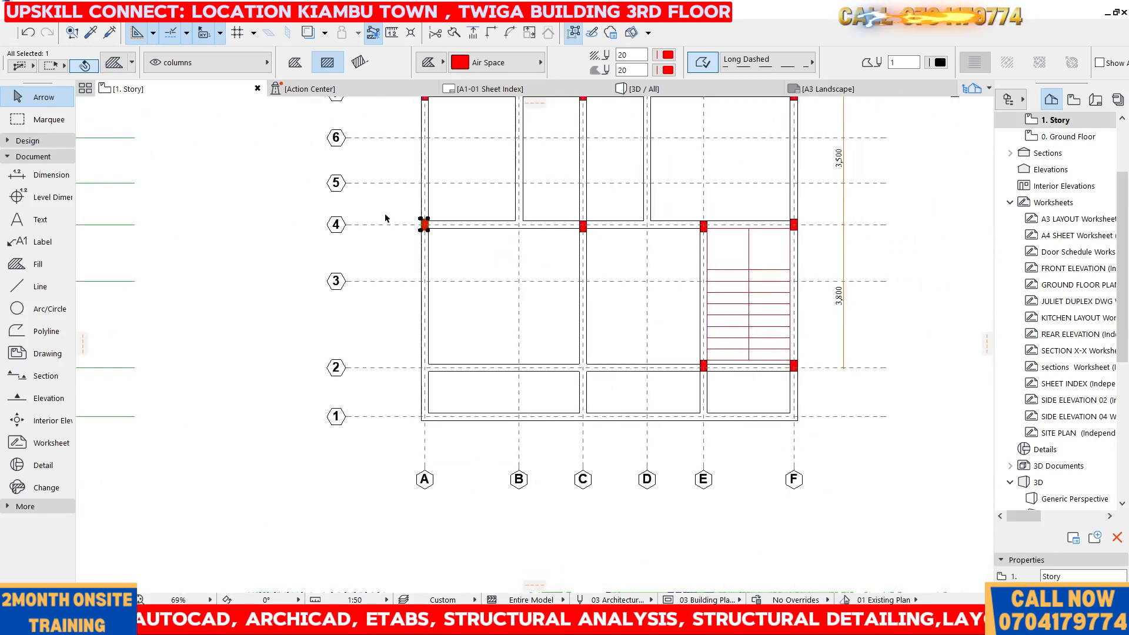
- Copy the red column at A-4 by its lower corner to grid intersection A-2 and clear the selection
scroll(419, 247, up, 4)
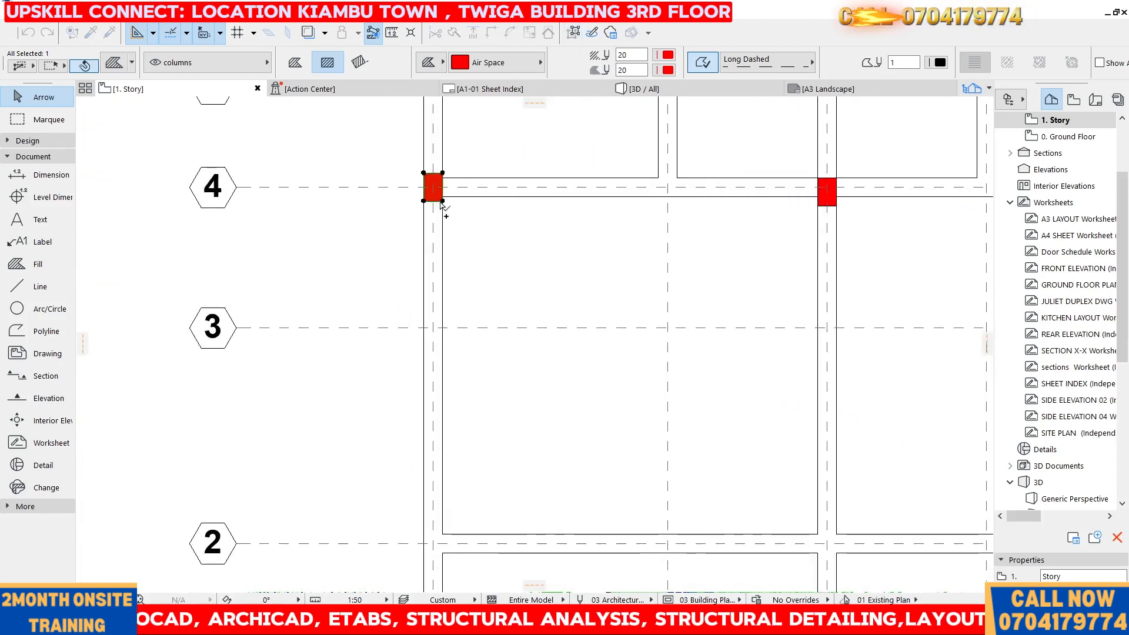
click(443, 201)
scroll(454, 290, down, 4)
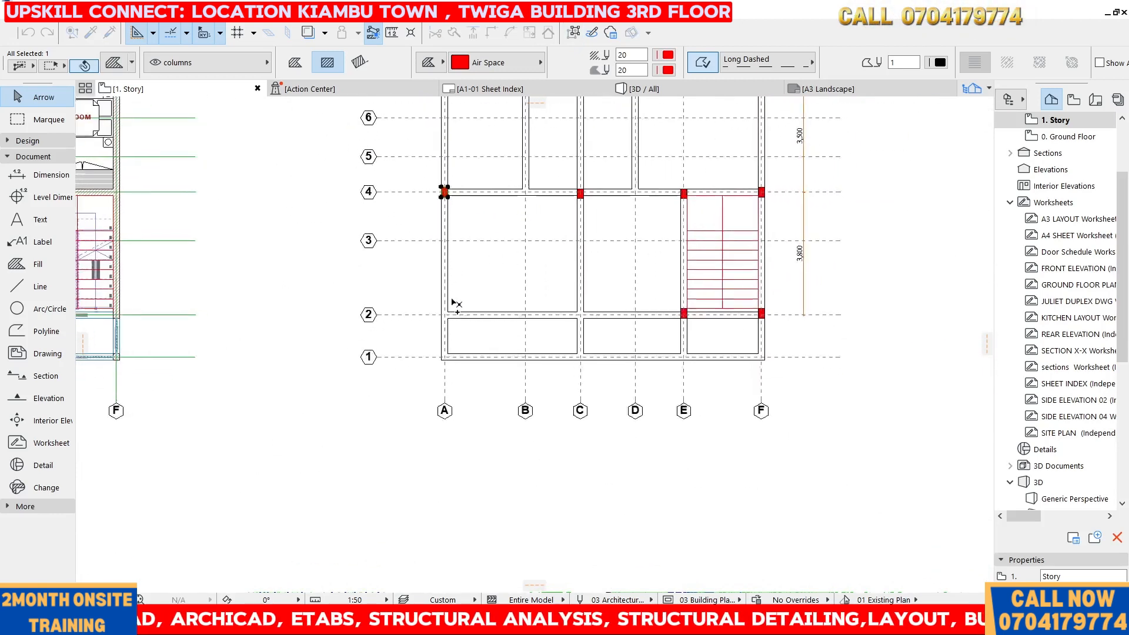
scroll(456, 330, up, 5)
click(445, 341)
scroll(318, 294, down, 5)
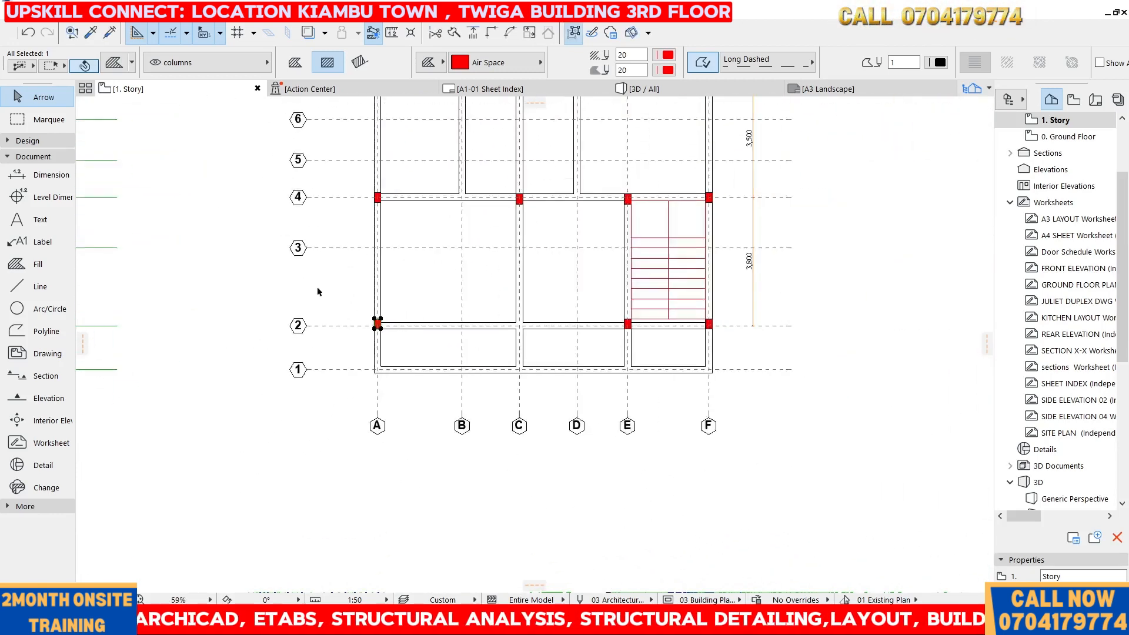
scroll(328, 260, up, 1)
scroll(469, 310, down, 2)
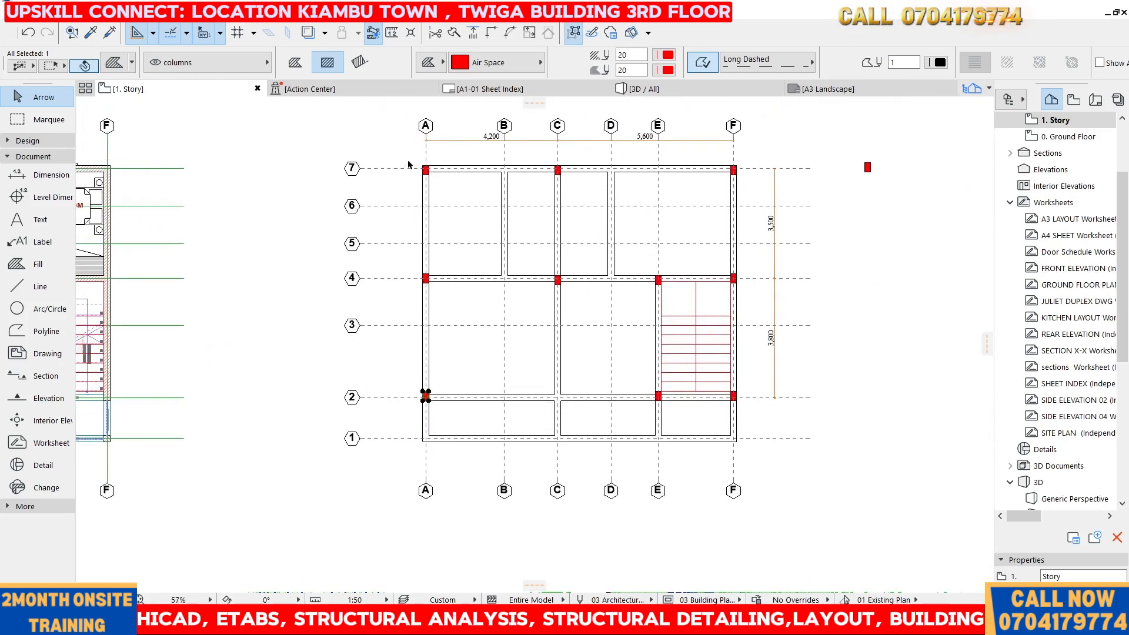
click(382, 183)
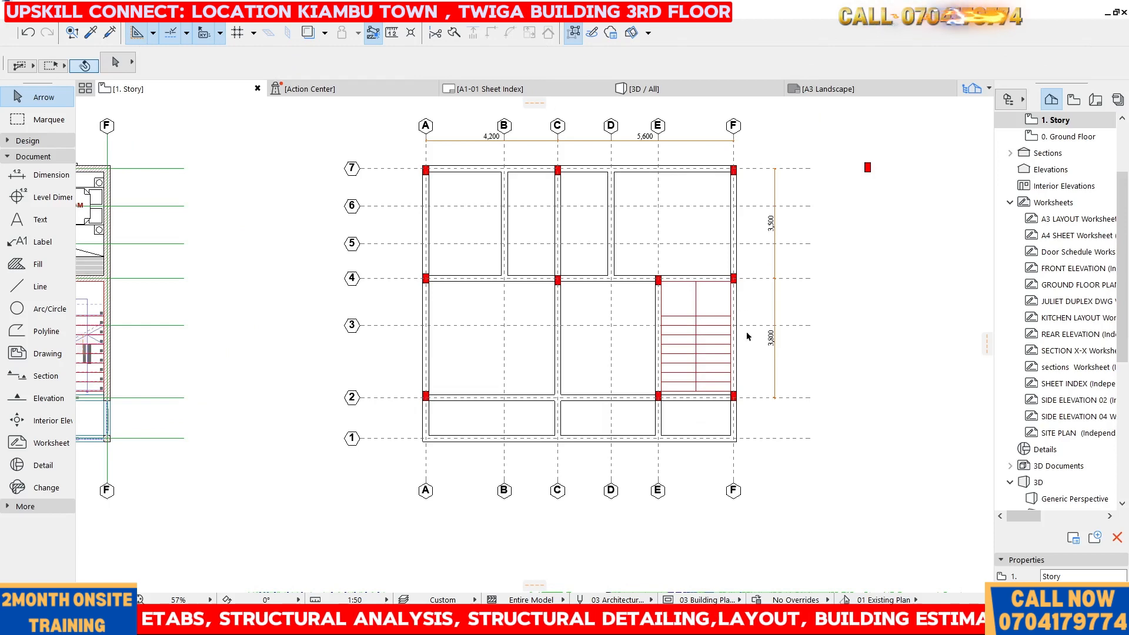
- Copy the red column at A-2 by its lower corner to grid intersection C-2
scroll(563, 391, up, 1)
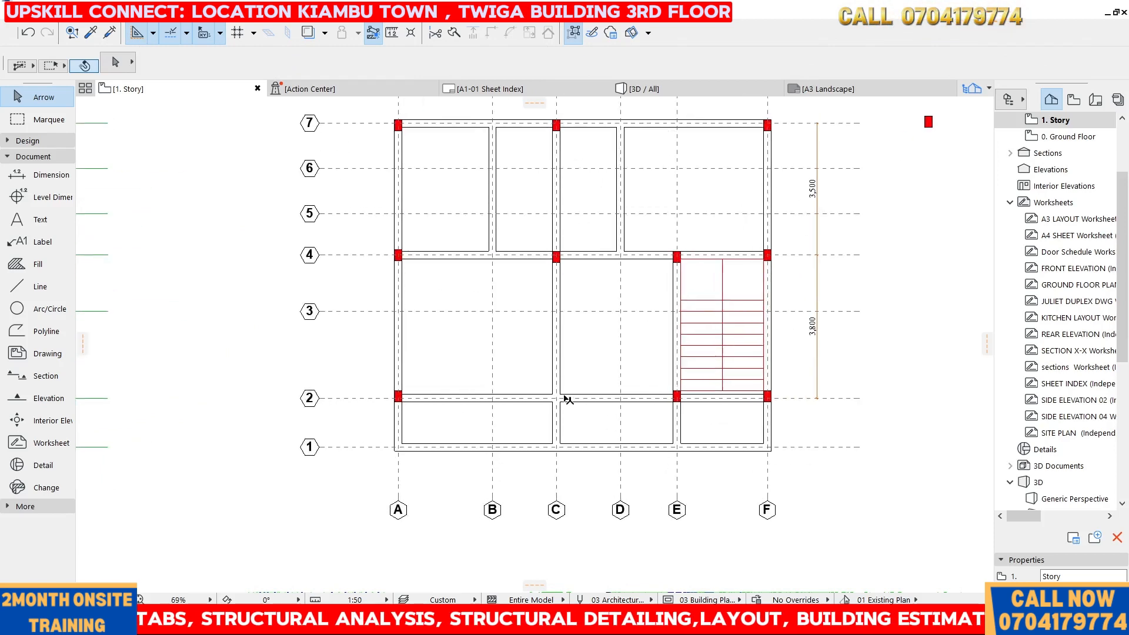
scroll(402, 400, up, 5)
click(401, 395)
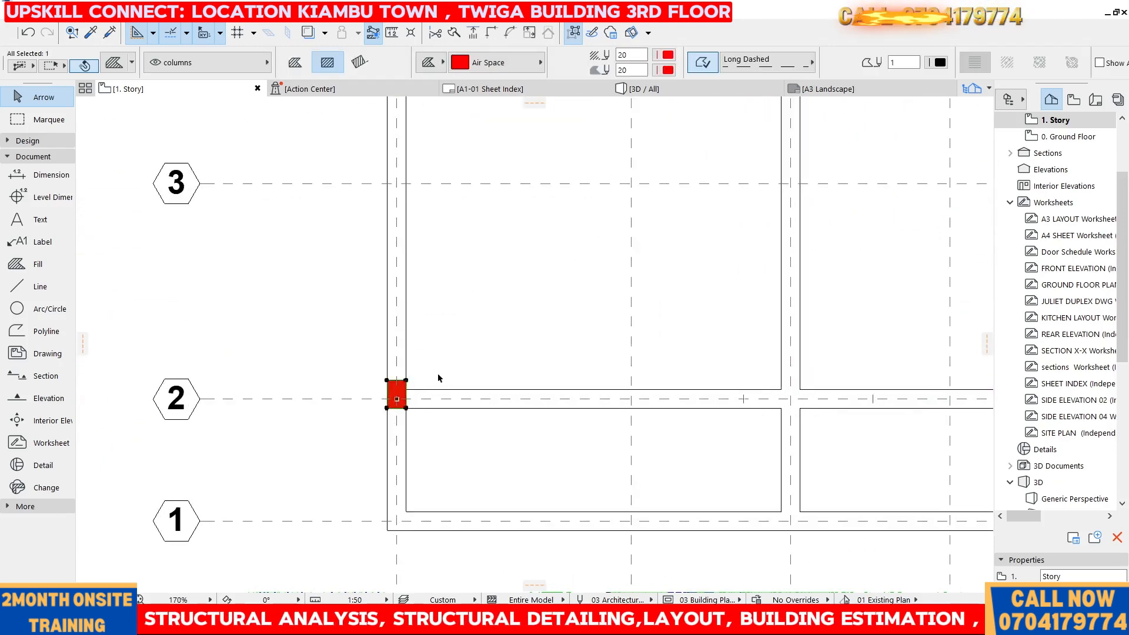
key(ctrl+shift+d)
click(406, 408)
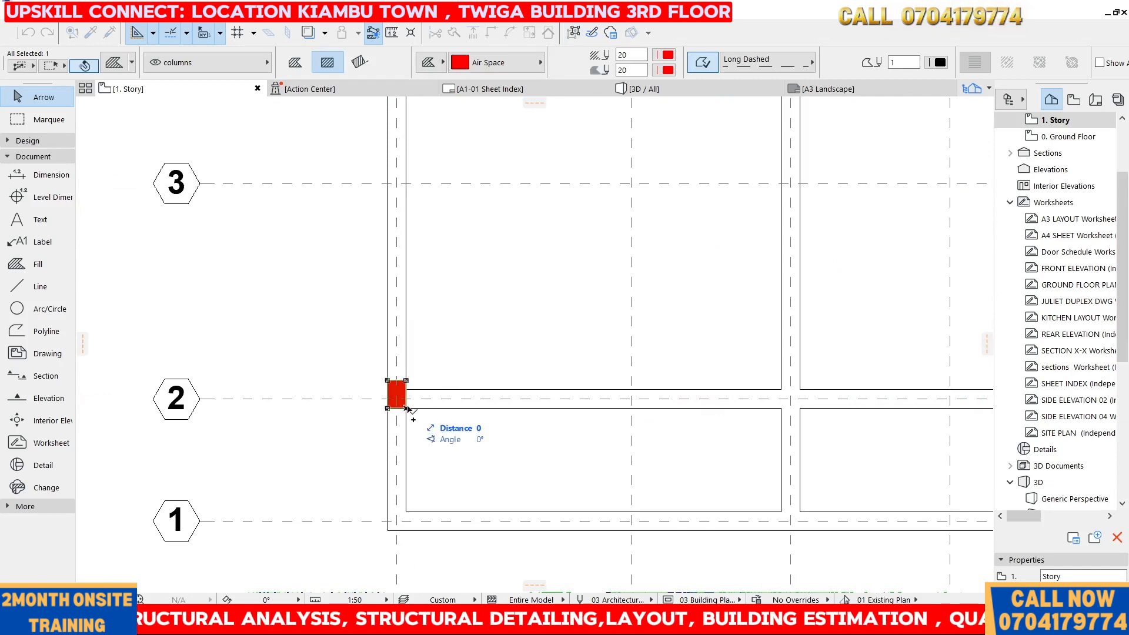
scroll(522, 350, down, 2)
scroll(585, 399, up, 3)
click(588, 417)
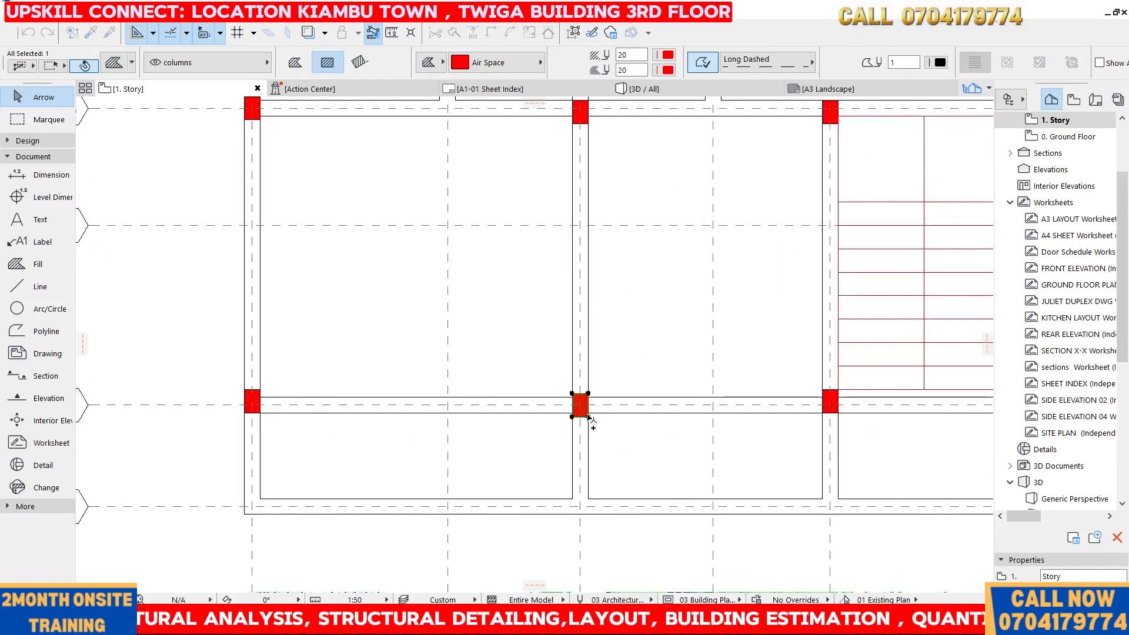
- Move the red column at C-2 up so its lower corner meets the lower face of the wall on grid 2
scroll(587, 417, up, 3)
click(586, 418)
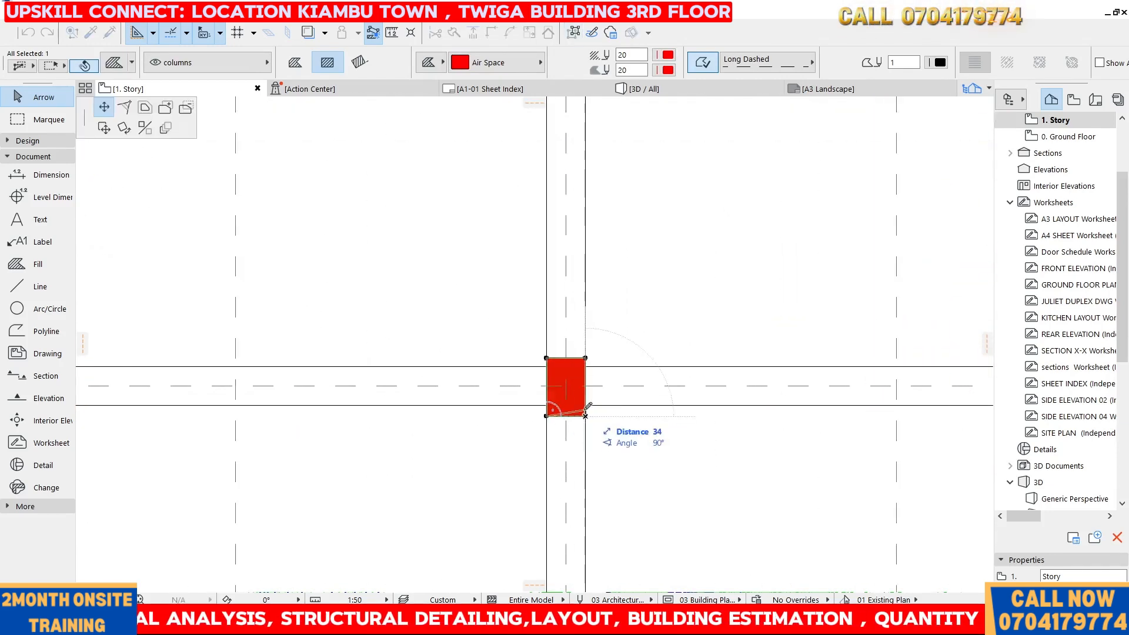
click(104, 128)
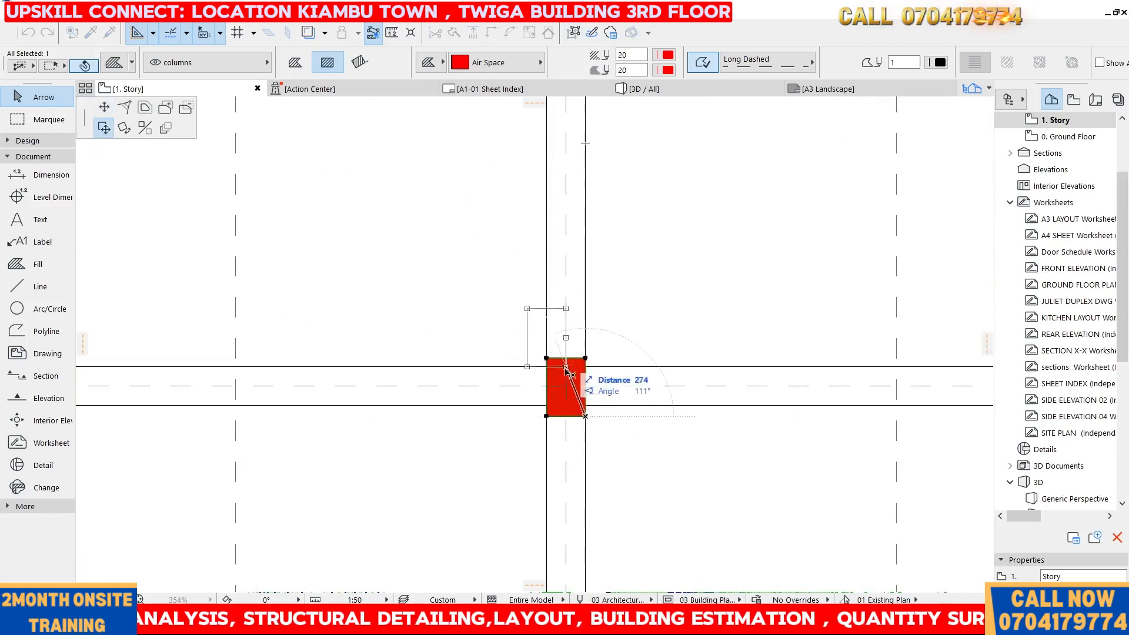
click(586, 405)
scroll(527, 331, down, 3)
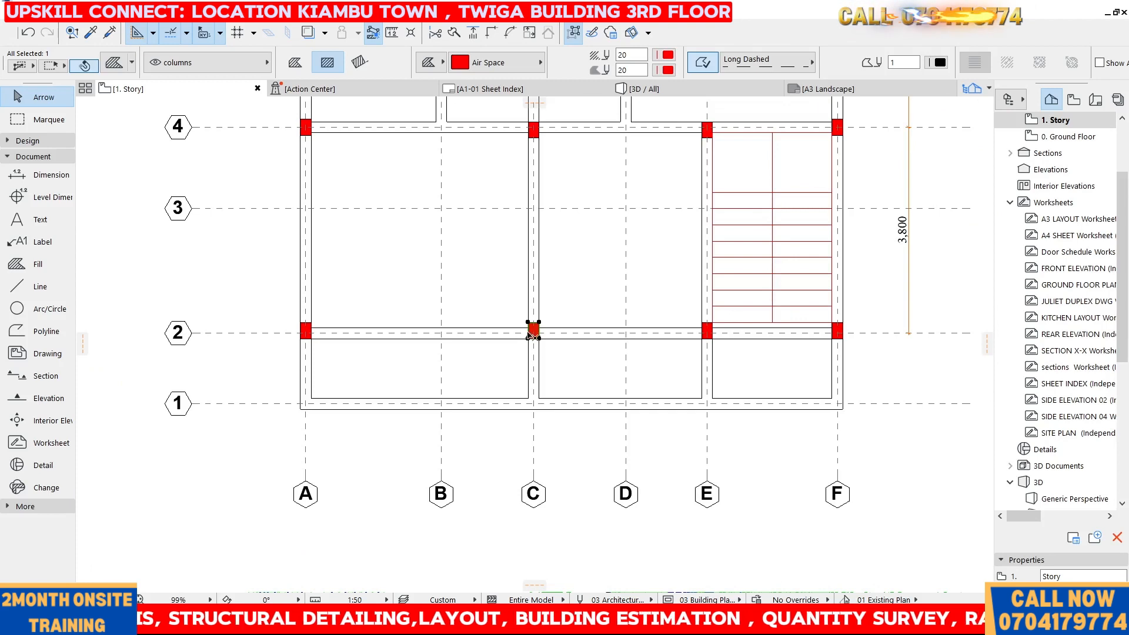
- Copy the red column at A-2 by its lower inner corner straight down to the outer wall face at grid intersection A-1
scroll(527, 340, down, 1)
scroll(519, 341, up, 1)
scroll(503, 301, down, 4)
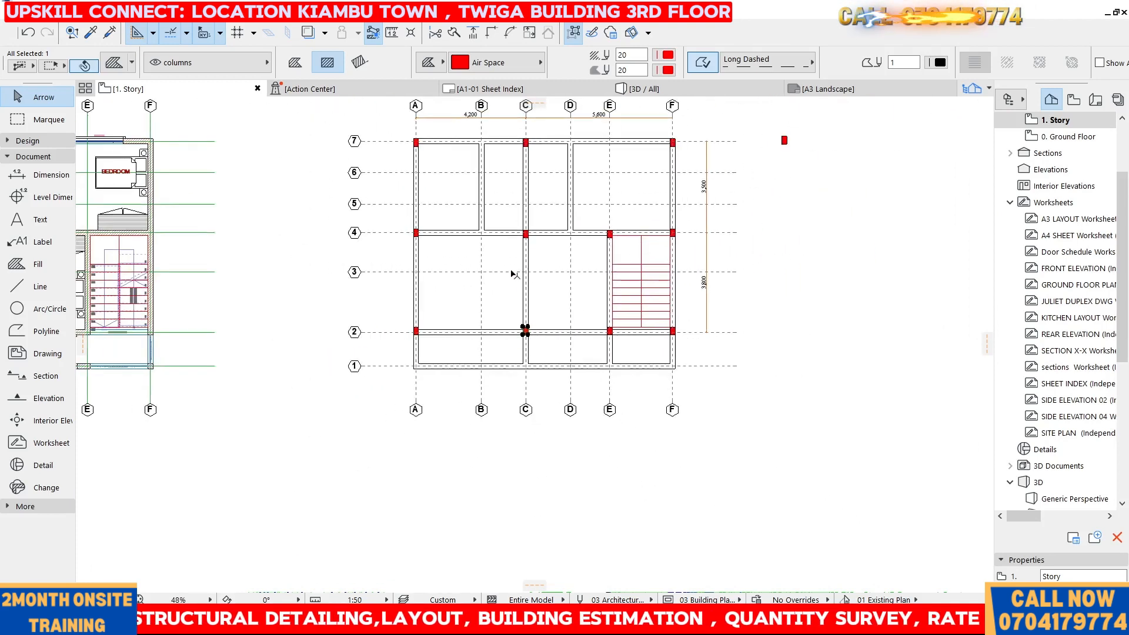
click(719, 195)
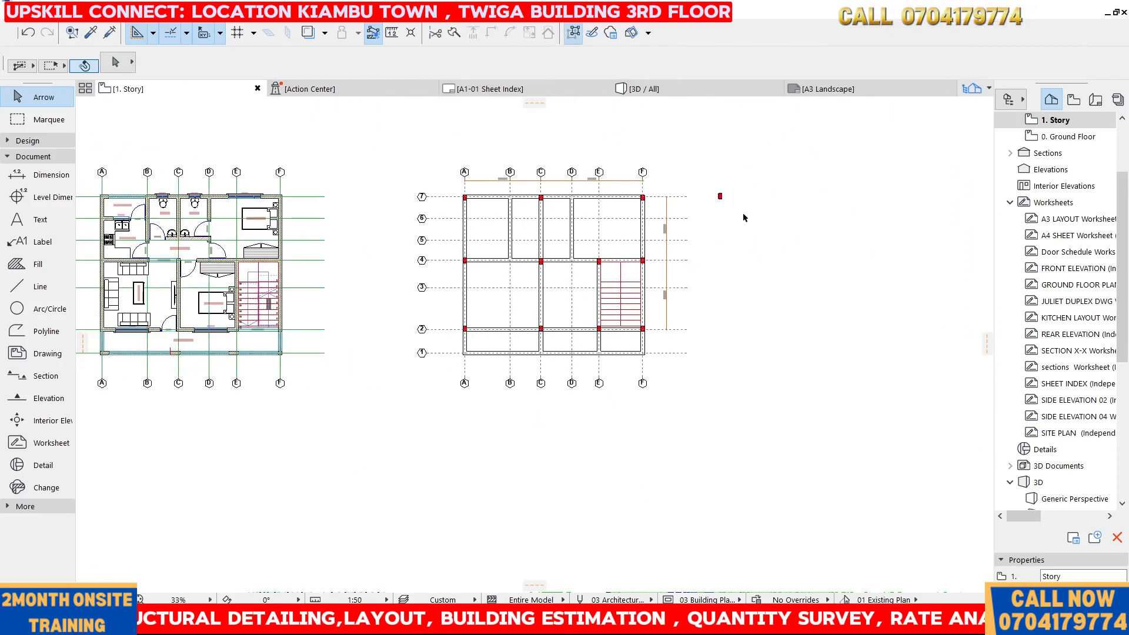
scroll(473, 236, up, 3)
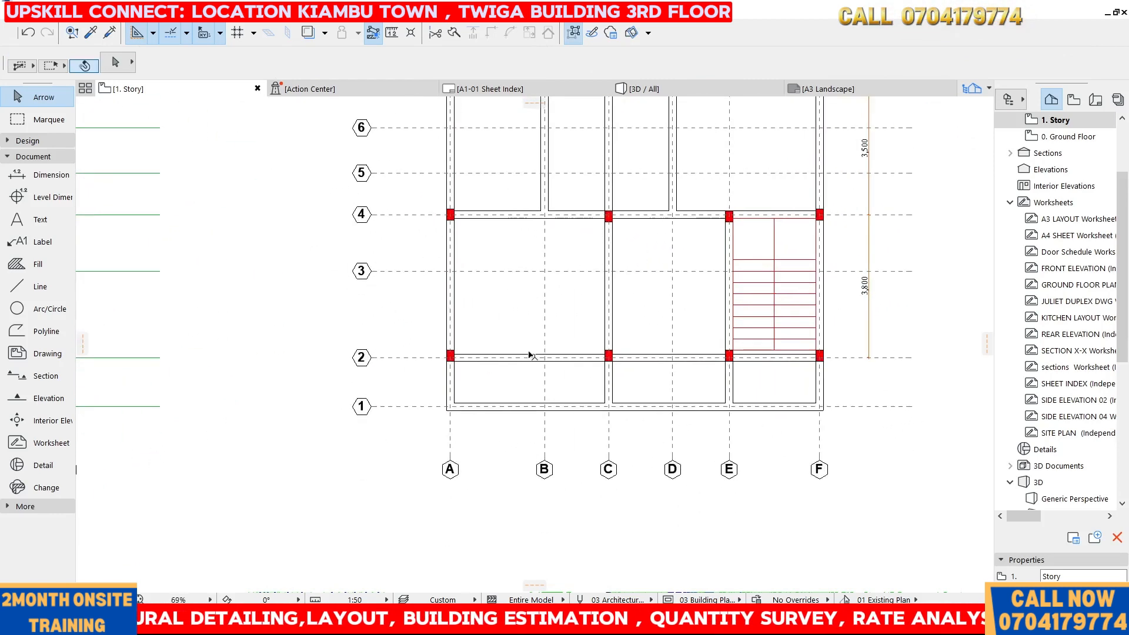
scroll(448, 416, up, 2)
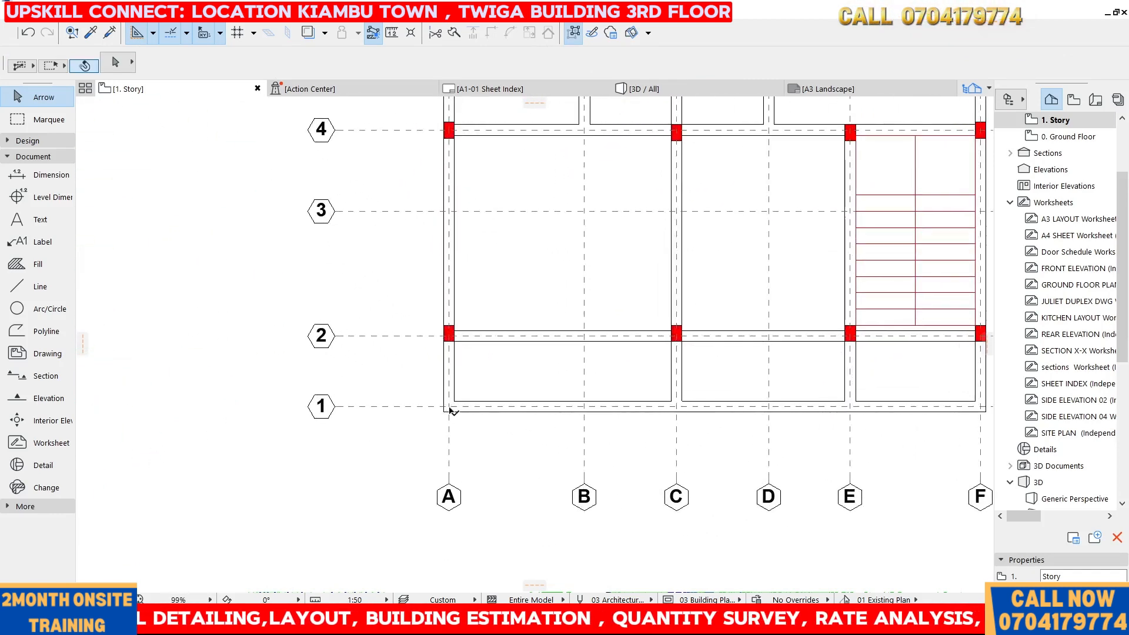
scroll(439, 405, down, 2)
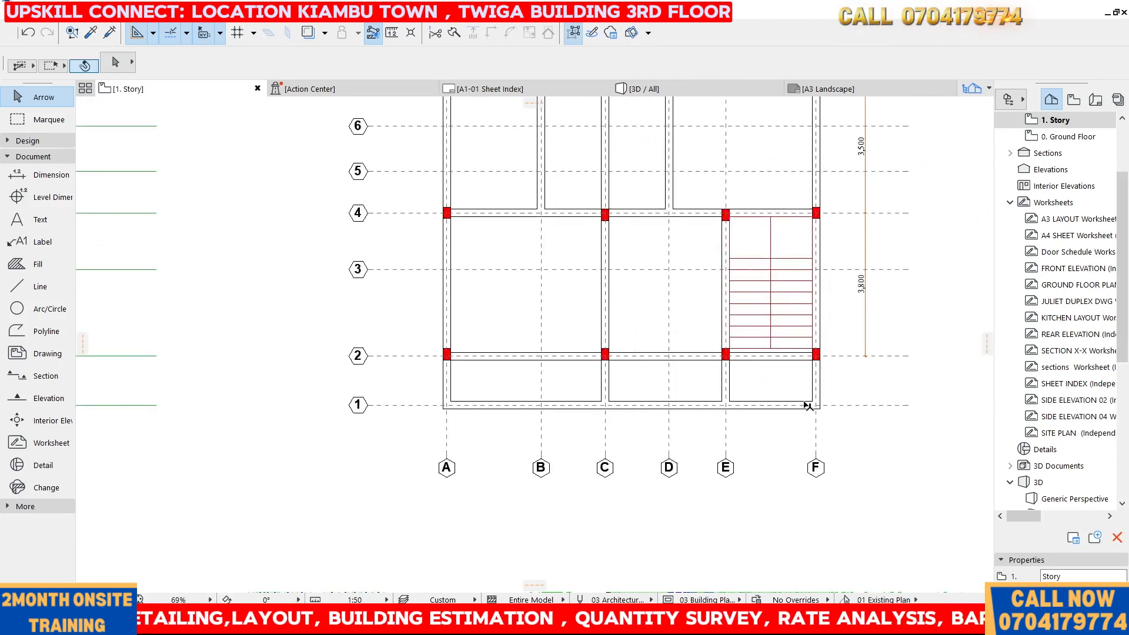
scroll(459, 377, up, 5)
click(437, 318)
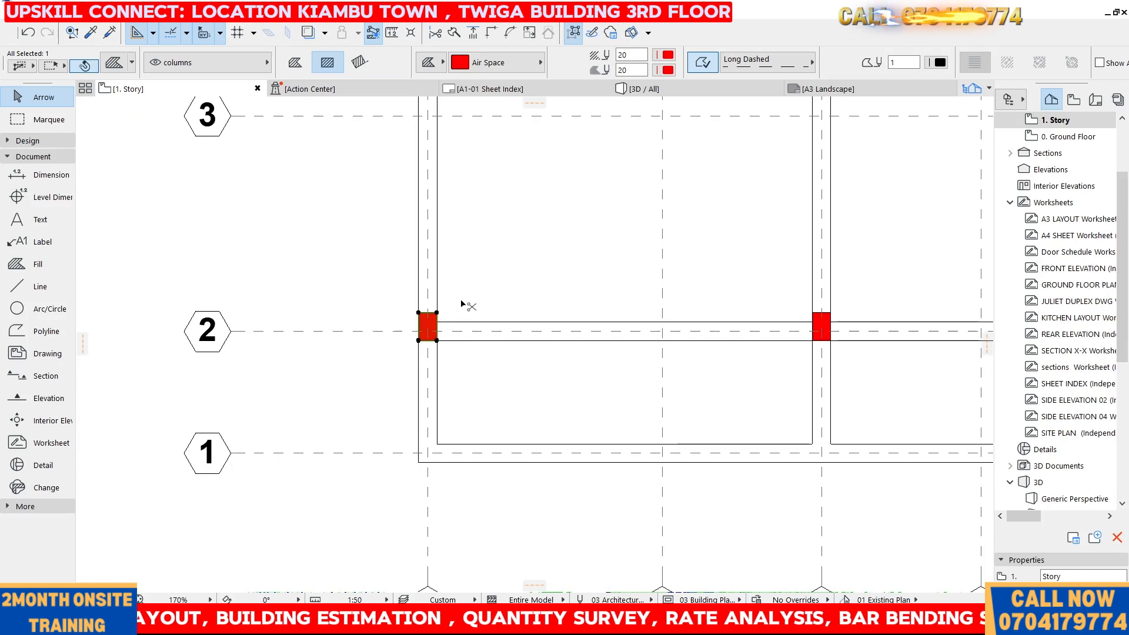
key(ctrl+shift+d)
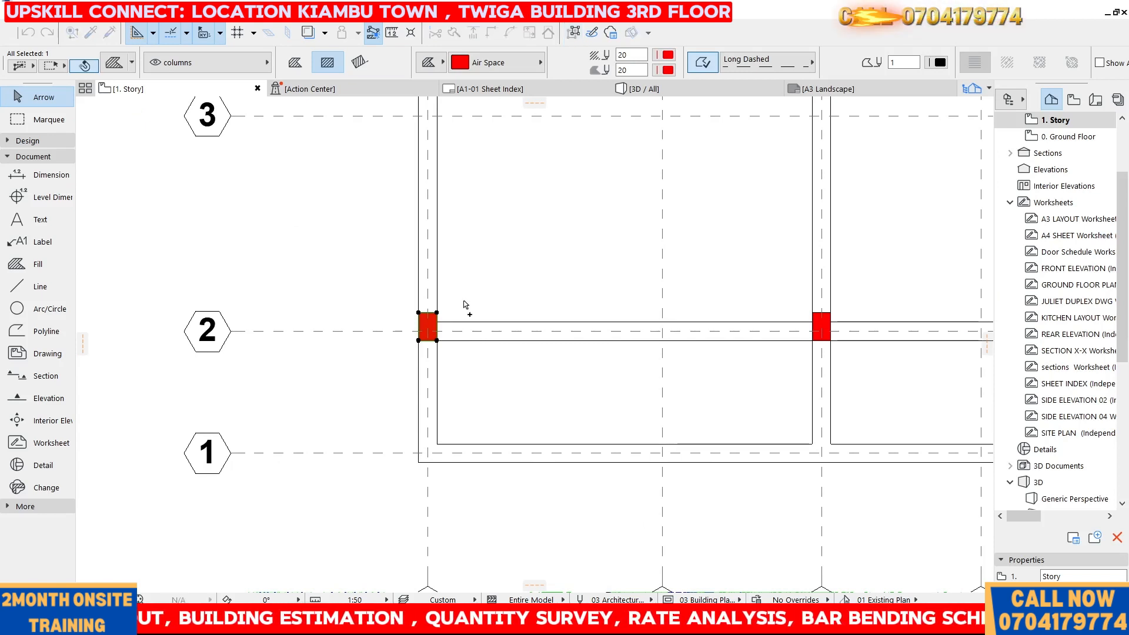
click(435, 341)
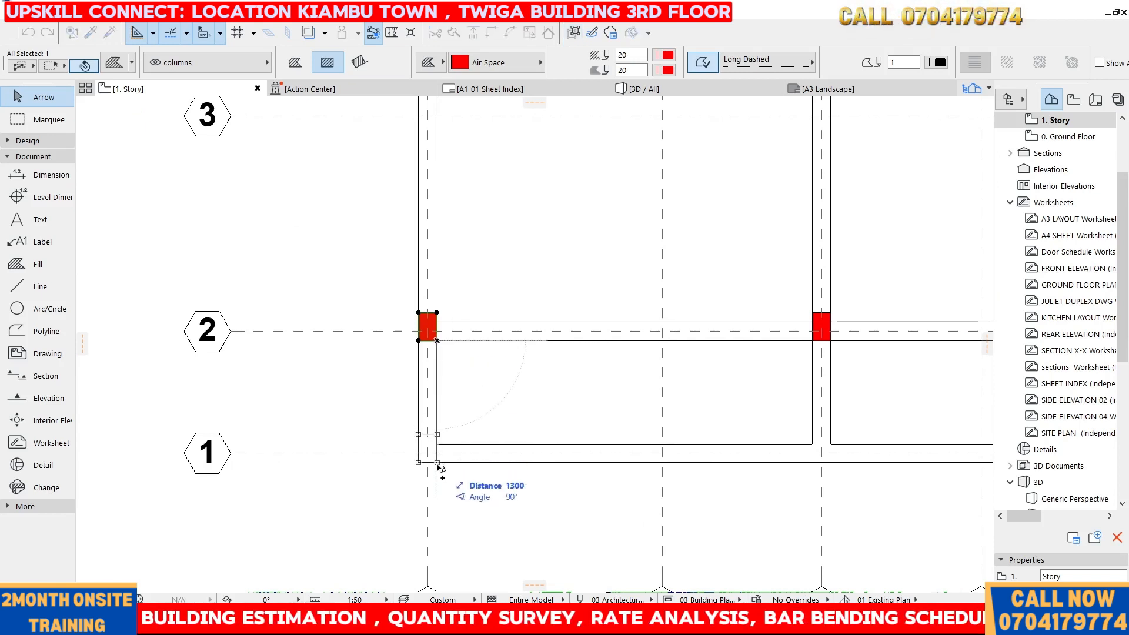
click(435, 461)
- Shorten the red column at A-1 to a square by lowering its upper edge to the inner wall face
scroll(436, 442, up, 5)
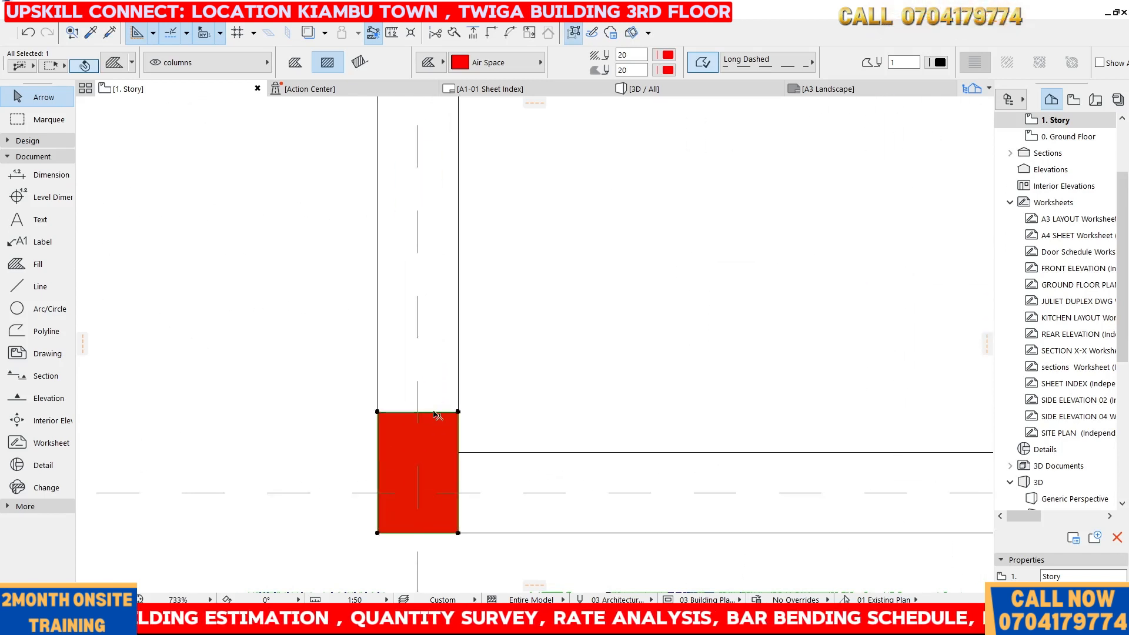
click(436, 412)
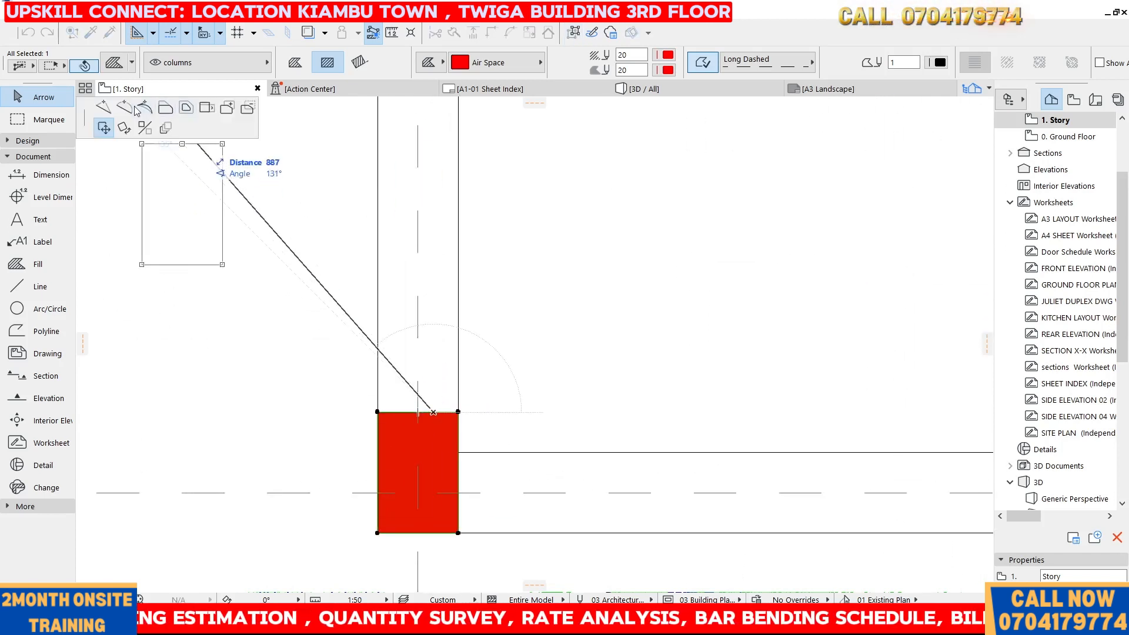
click(458, 452)
- Copy the square red column at A-1 by its lower corner along grid 1 to grid intersection C-1
scroll(324, 388, down, 4)
scroll(309, 344, down, 3)
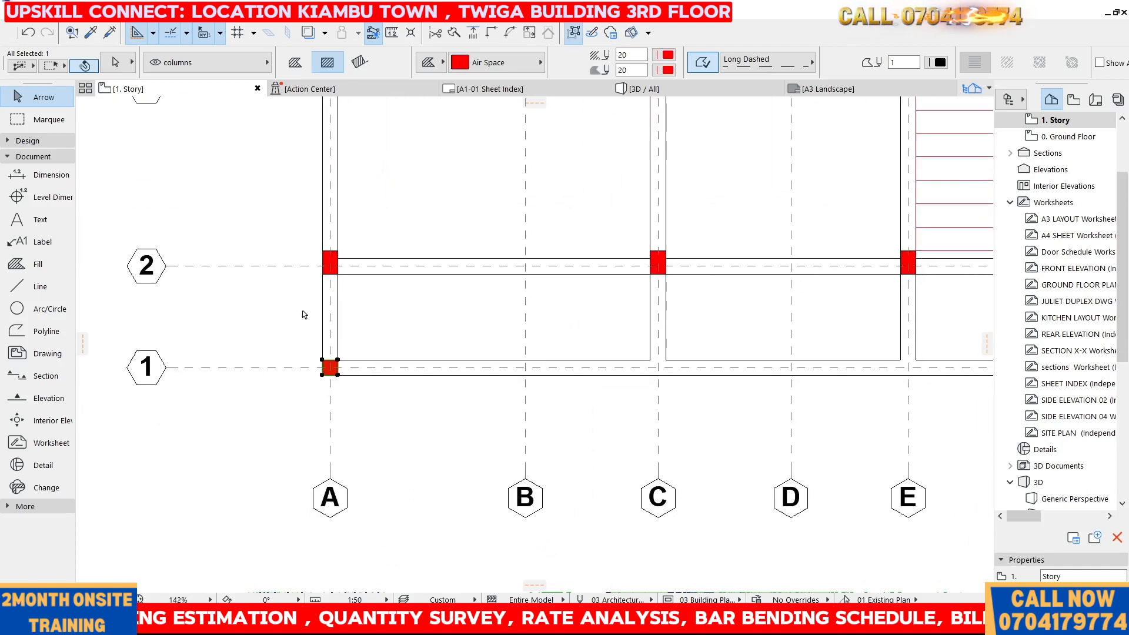
key(ctrl+shift+d)
click(338, 375)
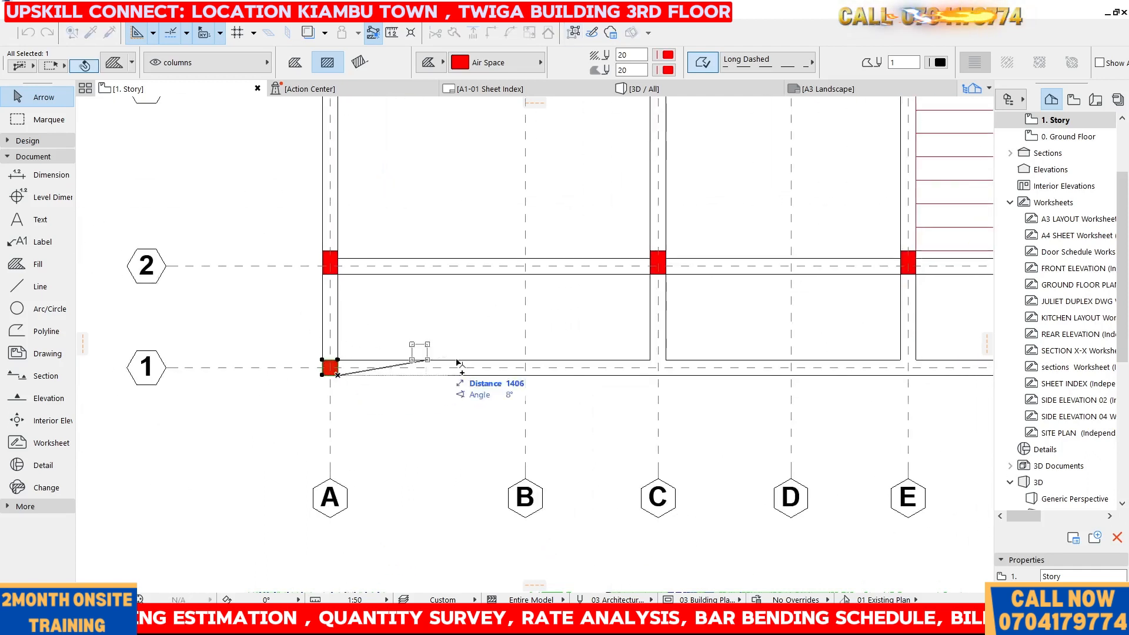
click(667, 376)
- Copy the square red column at C-1 by its lower corner to the outer wall face at grid intersection E-1
scroll(504, 361, right, 5)
key(ctrl+shift+d)
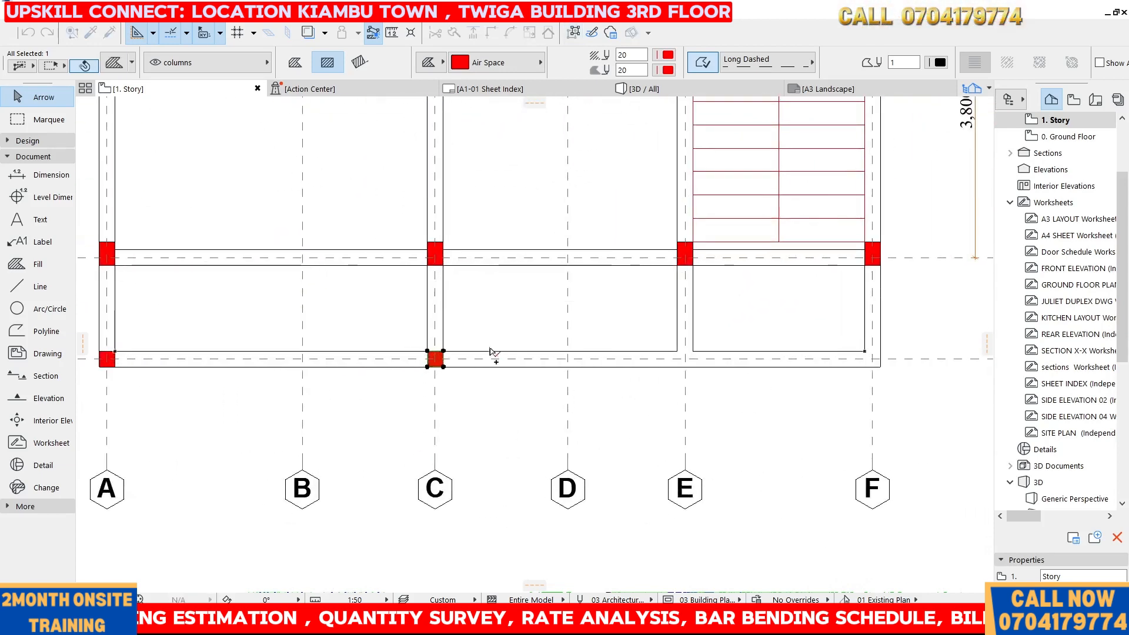
click(444, 367)
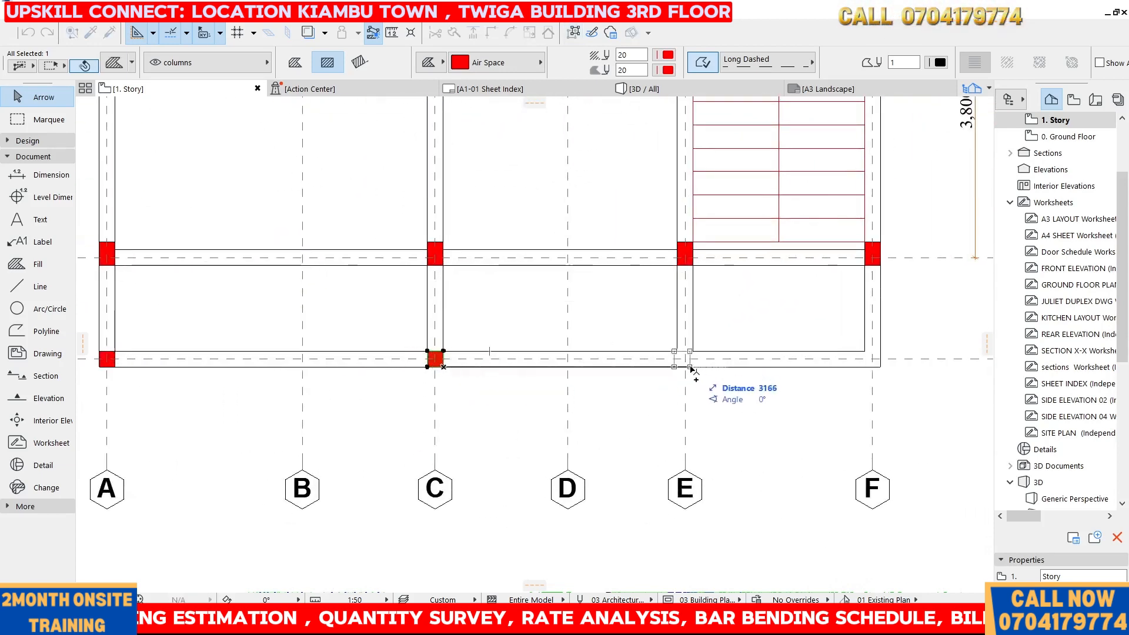
scroll(698, 364, up, 4)
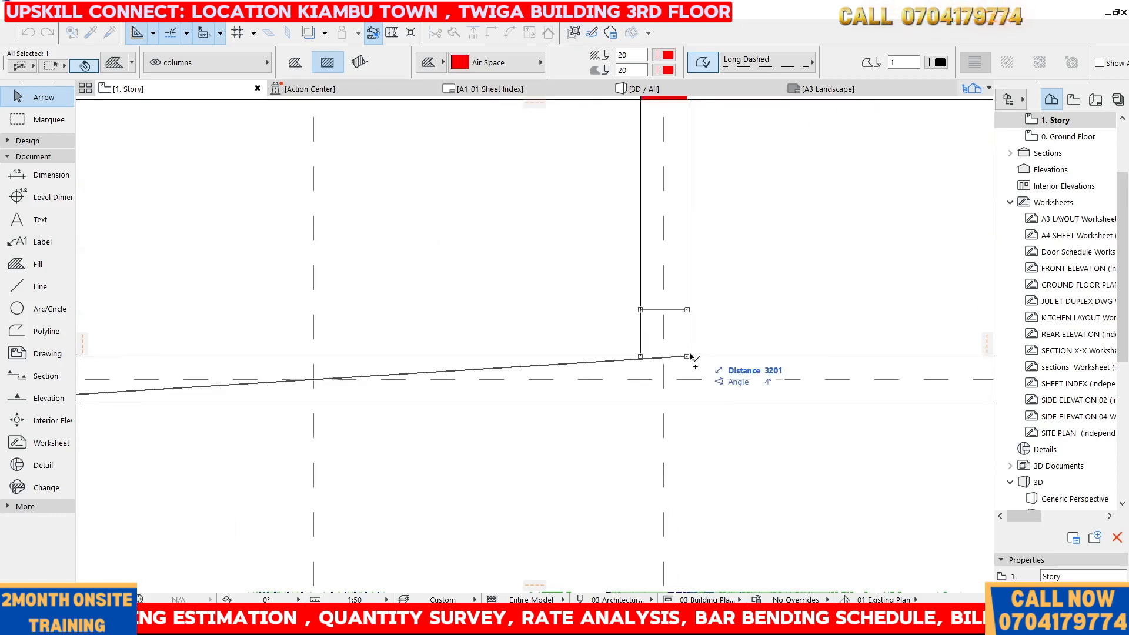
click(688, 402)
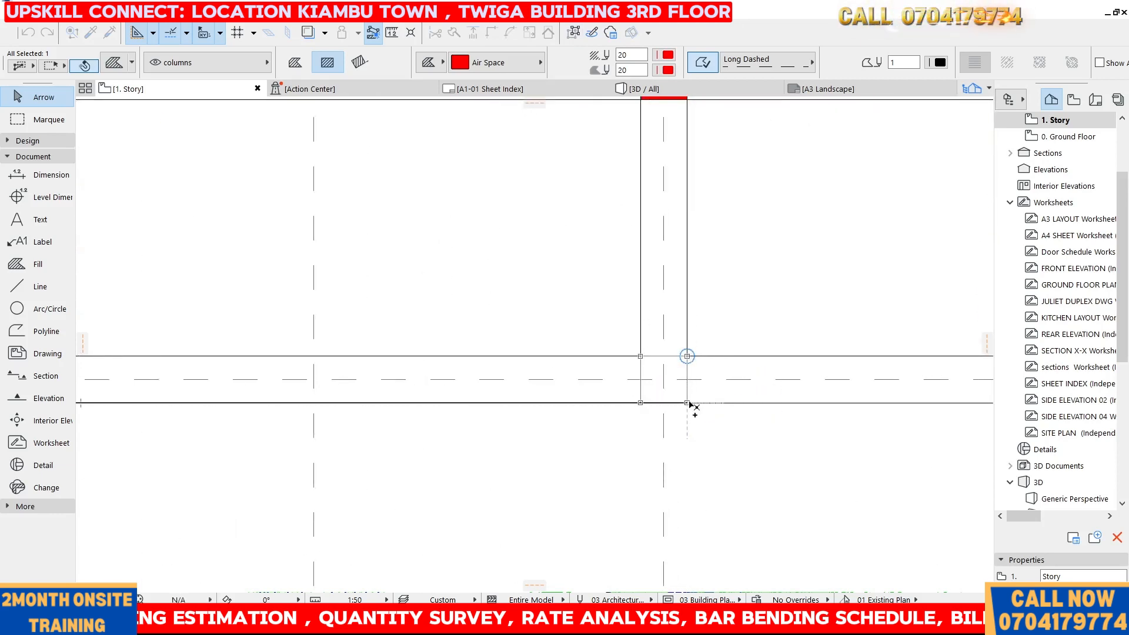
- Copy the square red column at E-1 by its lower corner to the outer wall corner at grid intersection F-1
scroll(459, 321, down, 4)
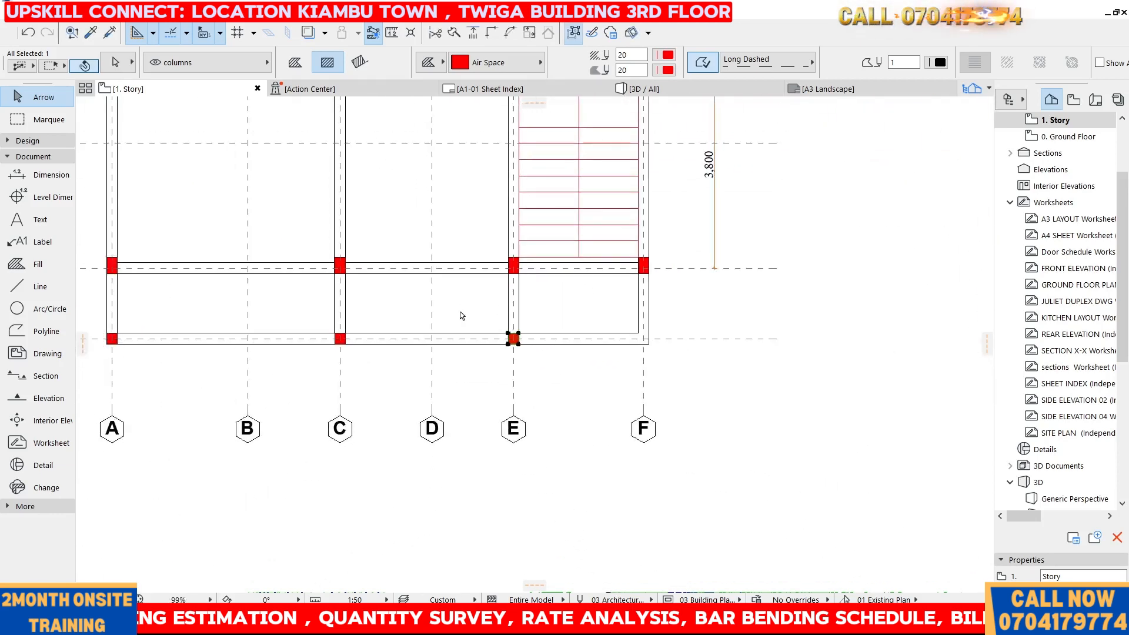
key(ctrl+shift+d)
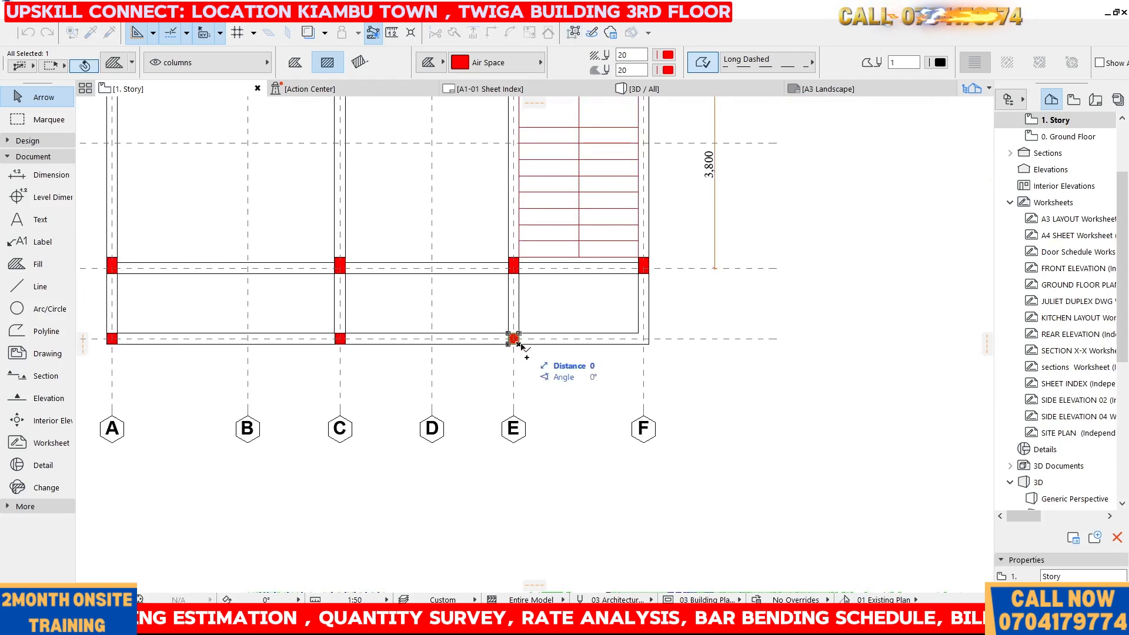
scroll(650, 345, up, 1)
scroll(649, 346, up, 2)
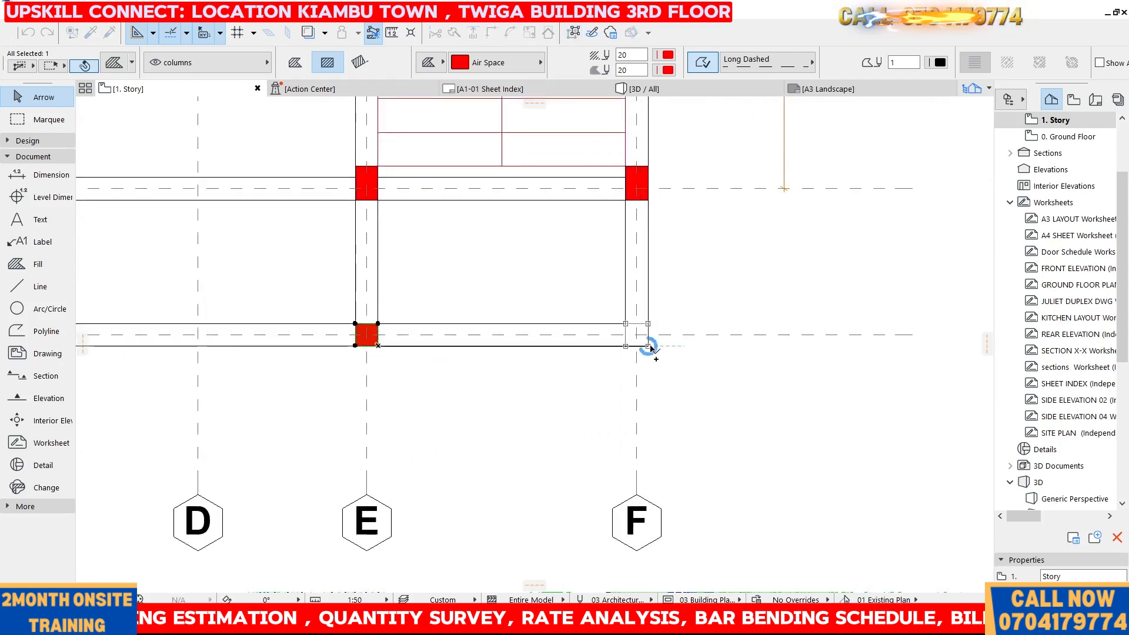
click(651, 347)
- Move the horizontal column-spacing dimension chain down, closer to the wall on grid 7, and clear the selection
scroll(689, 348, down, 5)
scroll(689, 348, down, 1)
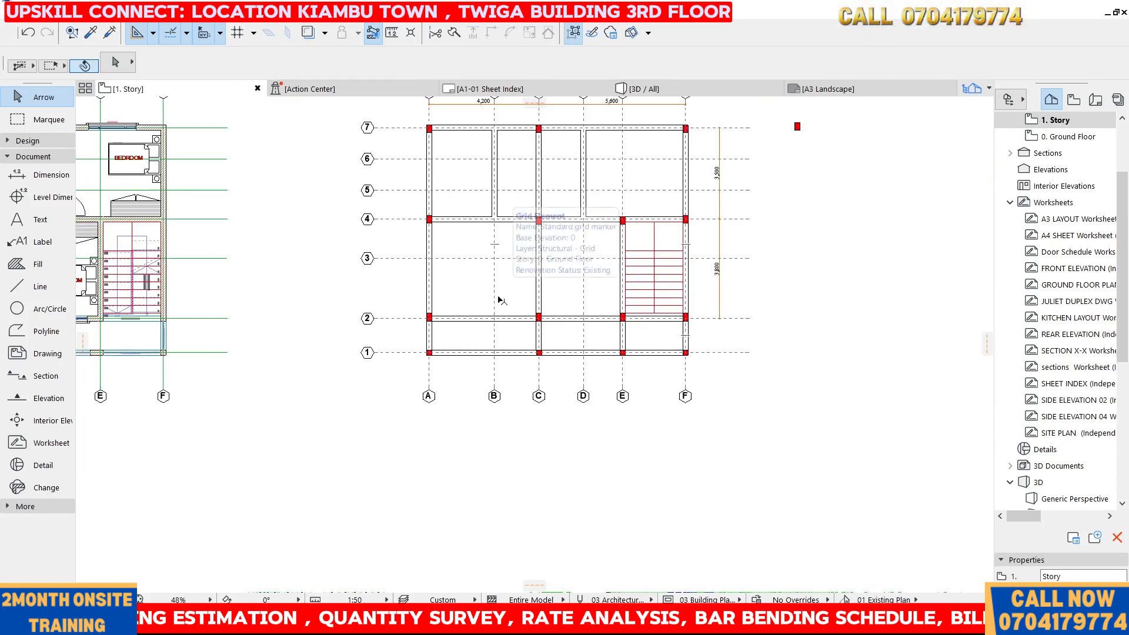
scroll(539, 299, down, 4)
scroll(499, 226, up, 5)
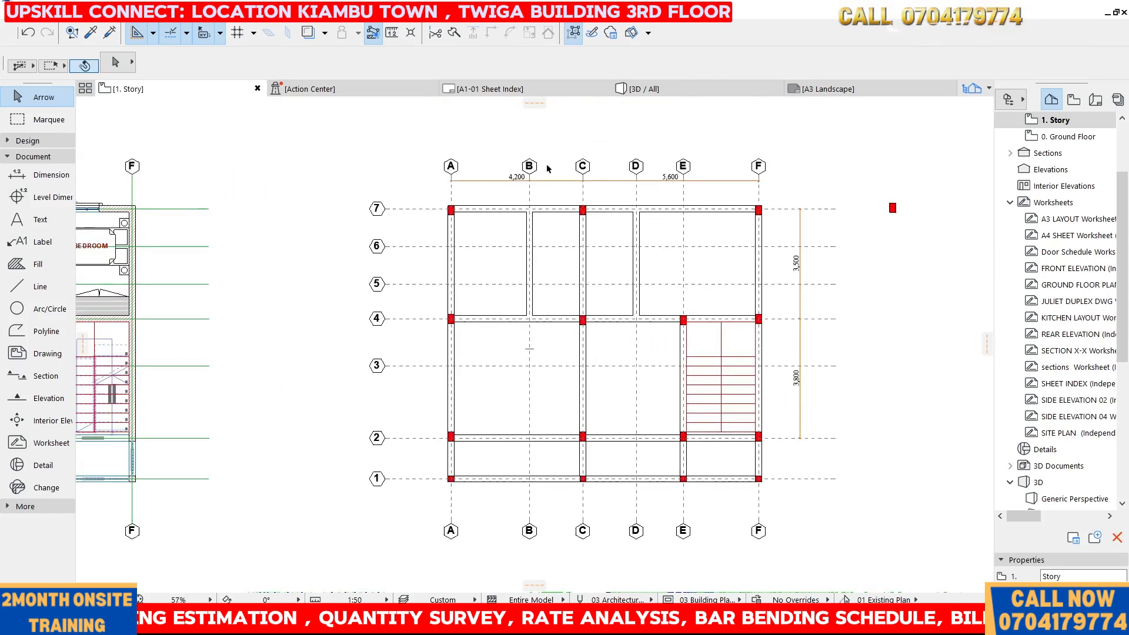
click(557, 188)
click(557, 189)
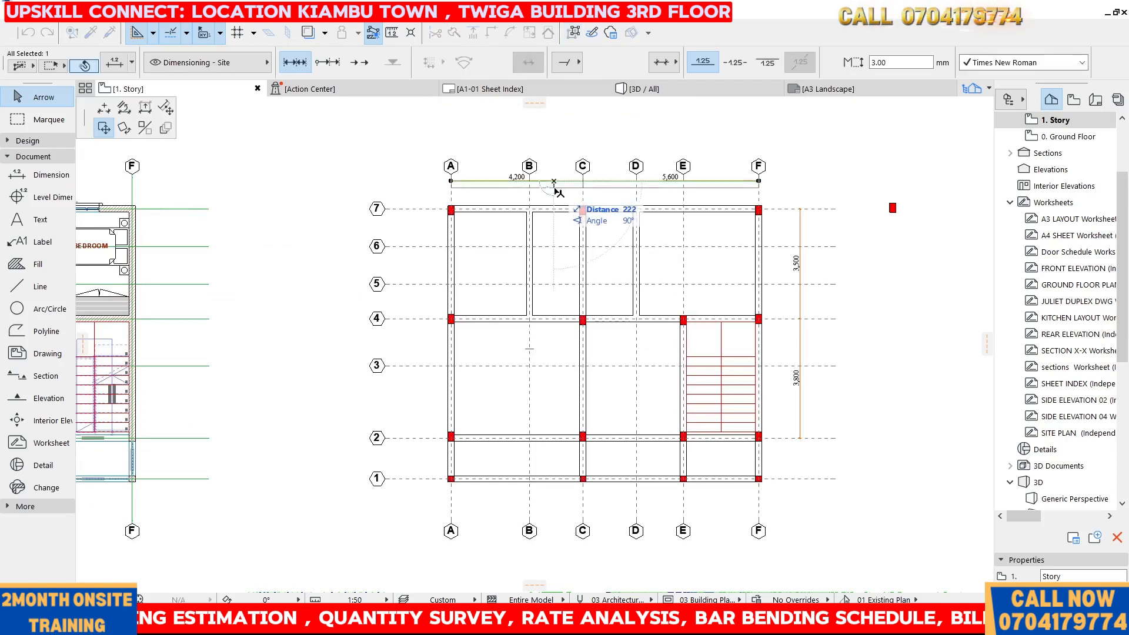
click(560, 195)
click(624, 155)
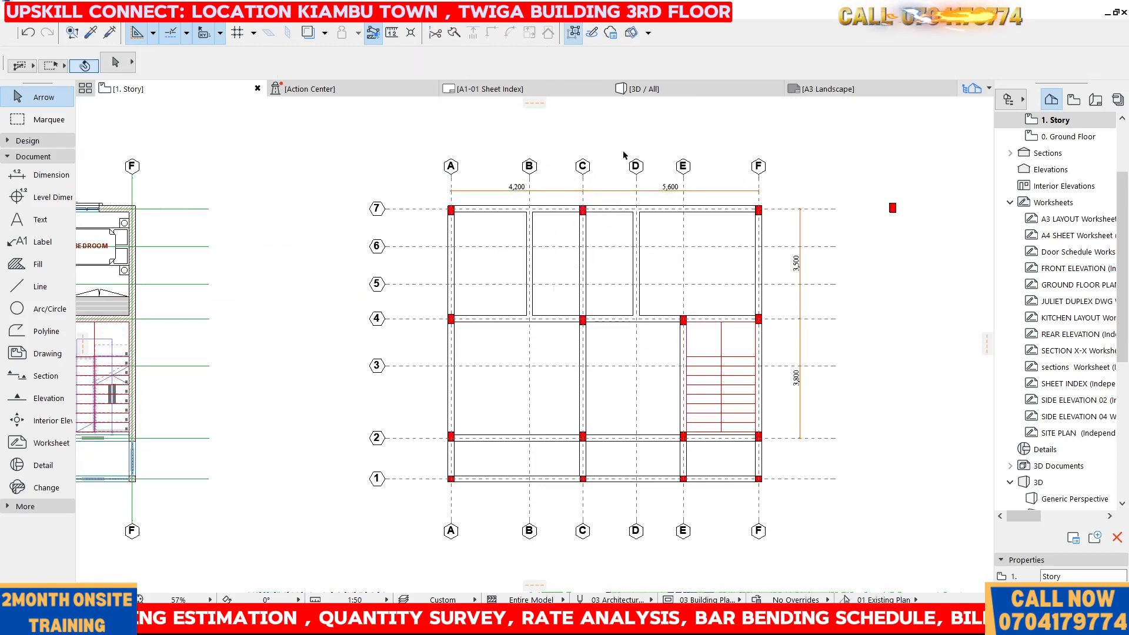
- Move the vertical column-spacing dimension chain closer to the wall on grid F
click(800, 304)
click(801, 306)
click(788, 307)
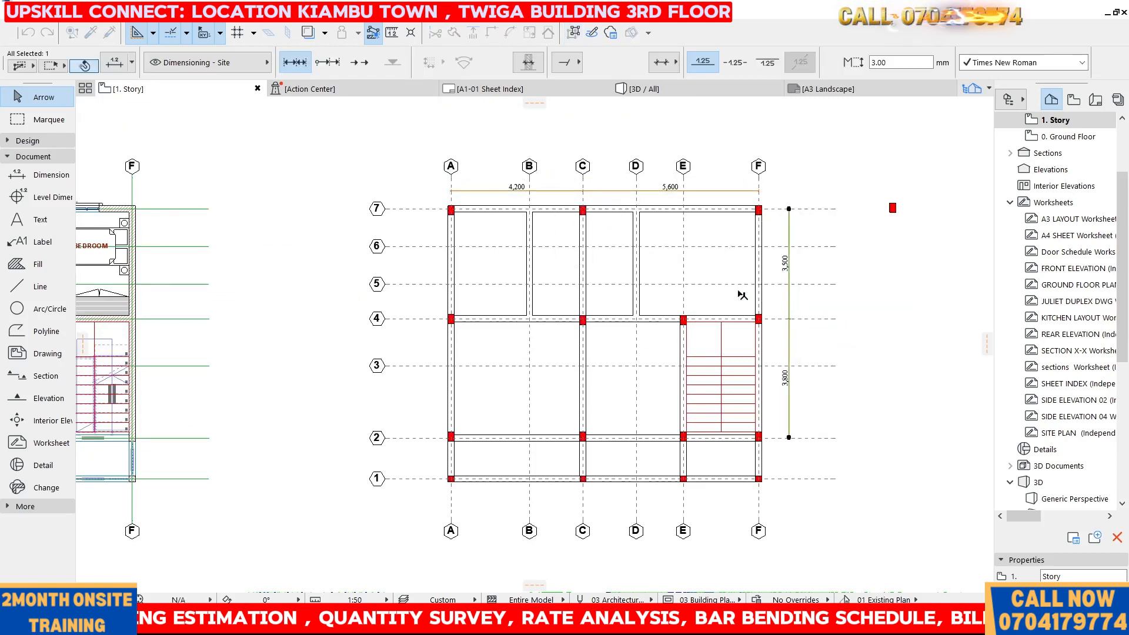
- Delete the spare red column that stands outside the structural plan, level with grid 7
scroll(451, 179, down, 3)
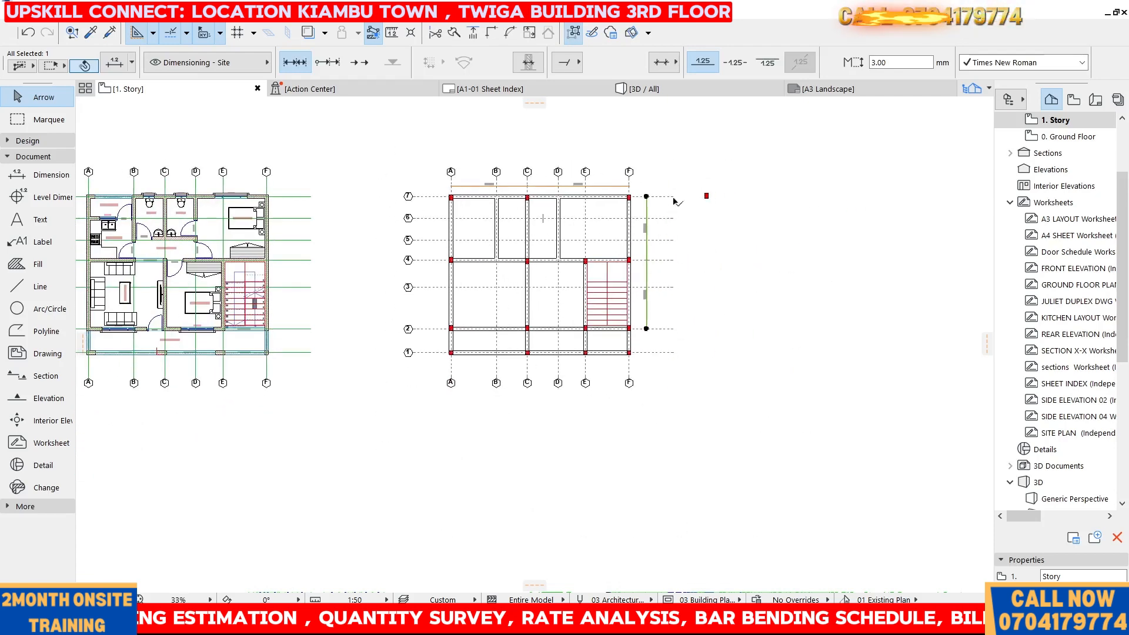
click(736, 214)
key(Escape)
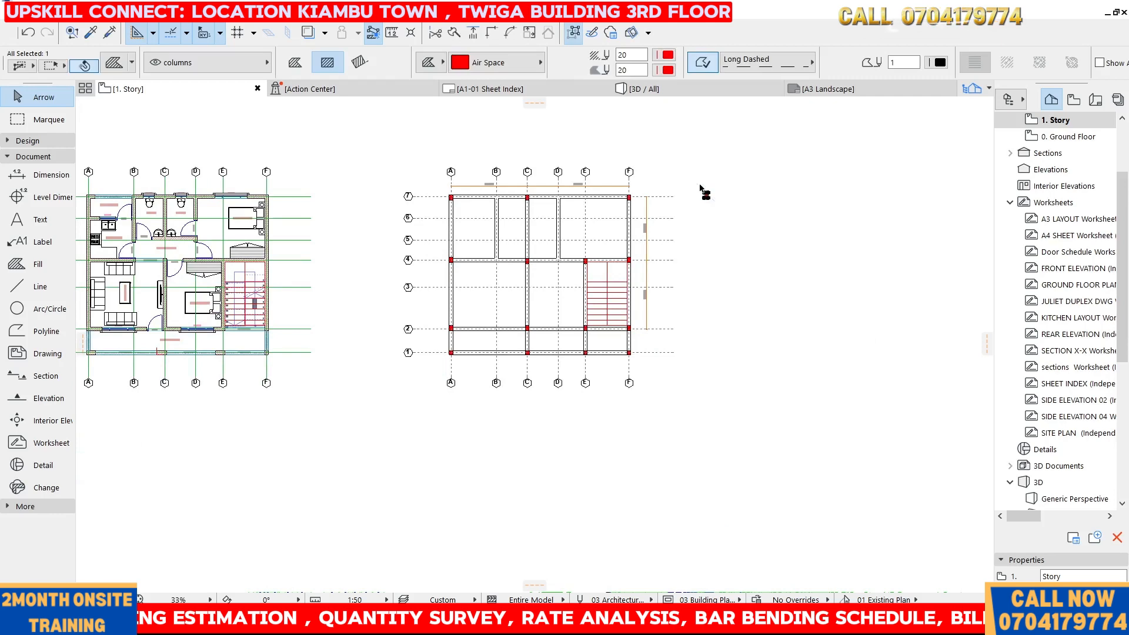
- Examine the red columns at the grid intersections across the structural plan, especially those along grids 1 and 2
scroll(528, 199, up, 3)
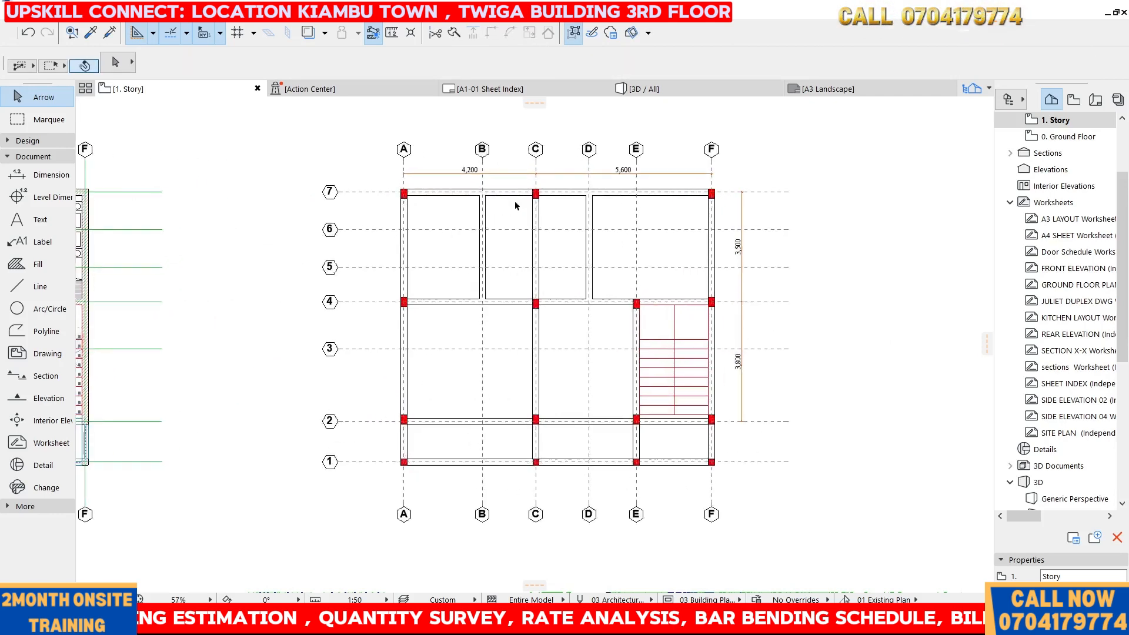
scroll(509, 203, down, 1)
scroll(473, 222, down, 1)
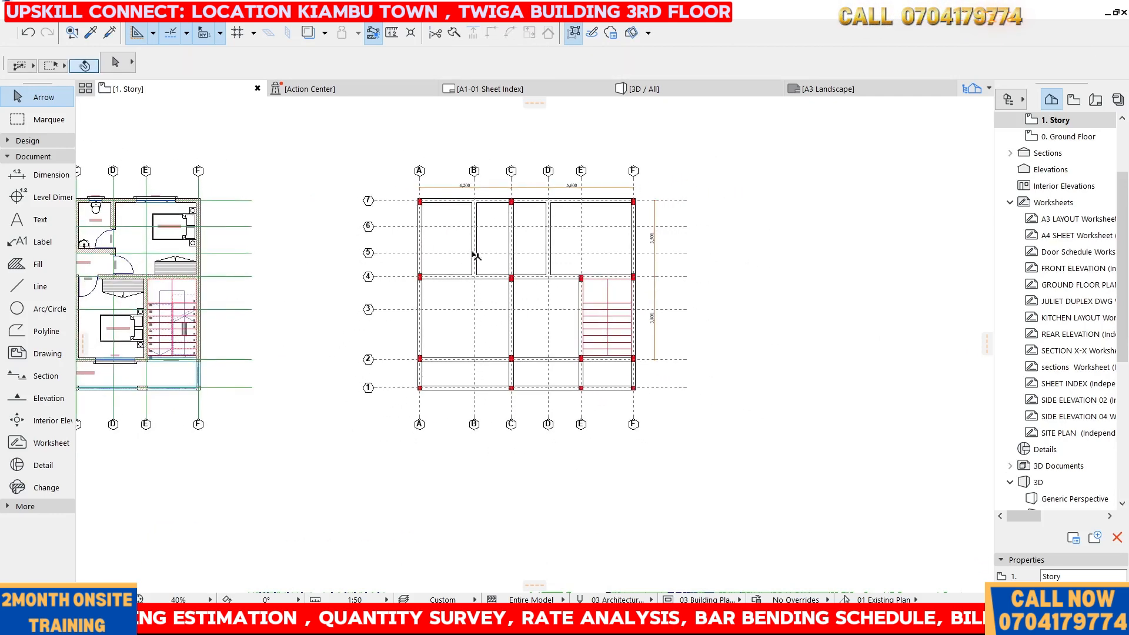
scroll(447, 336, up, 2)
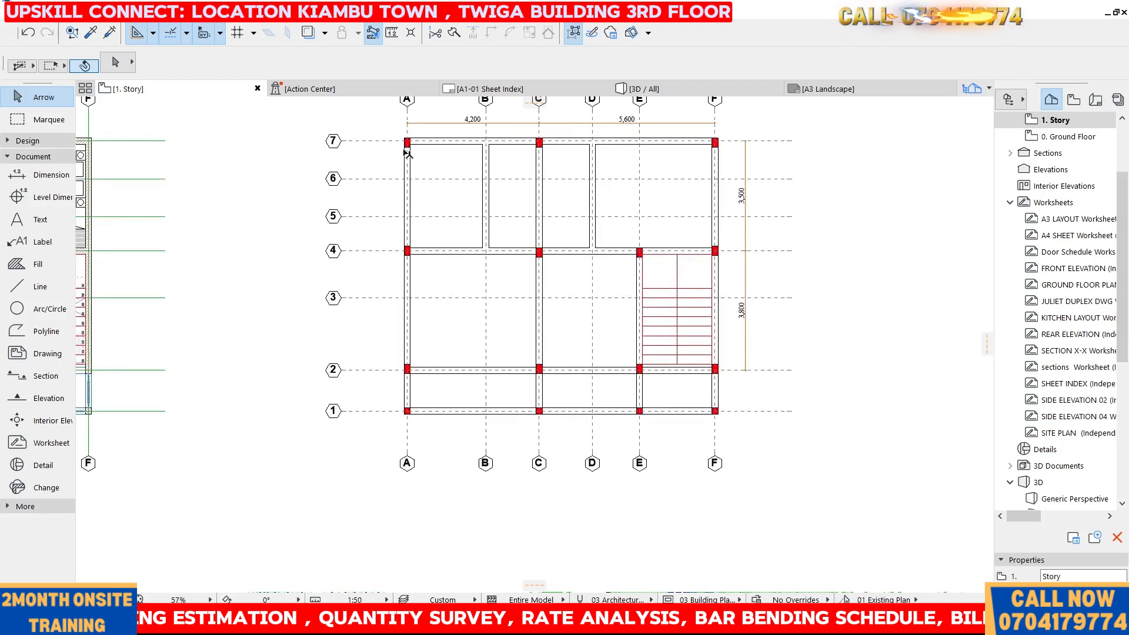
scroll(392, 147, up, 1)
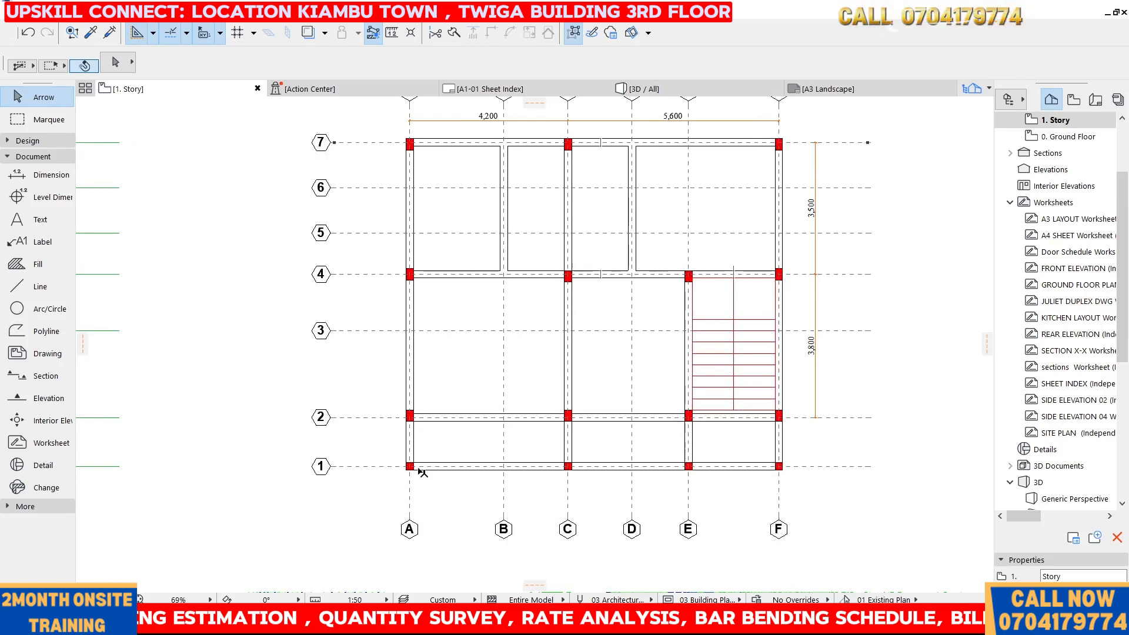
scroll(416, 465, up, 6)
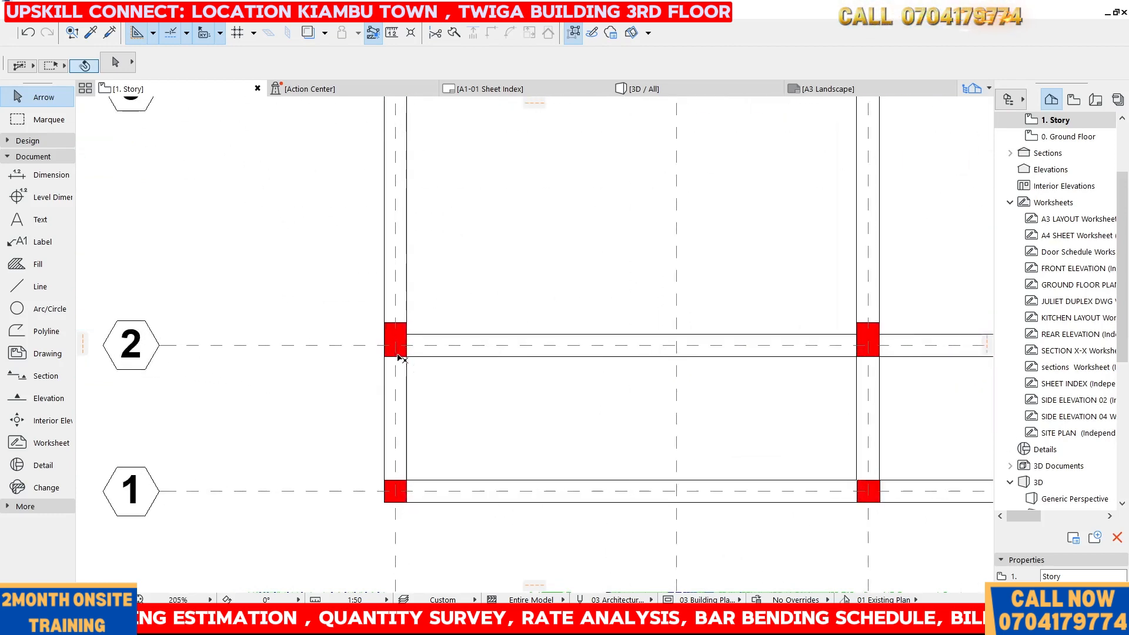
scroll(411, 329, down, 5)
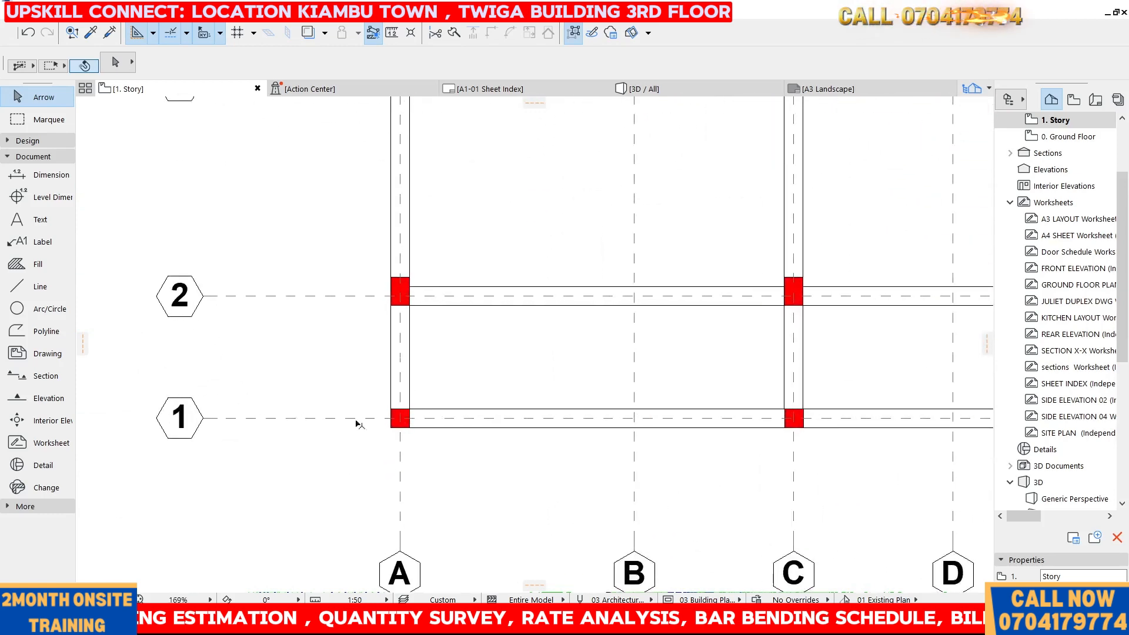
scroll(706, 419, up, 3)
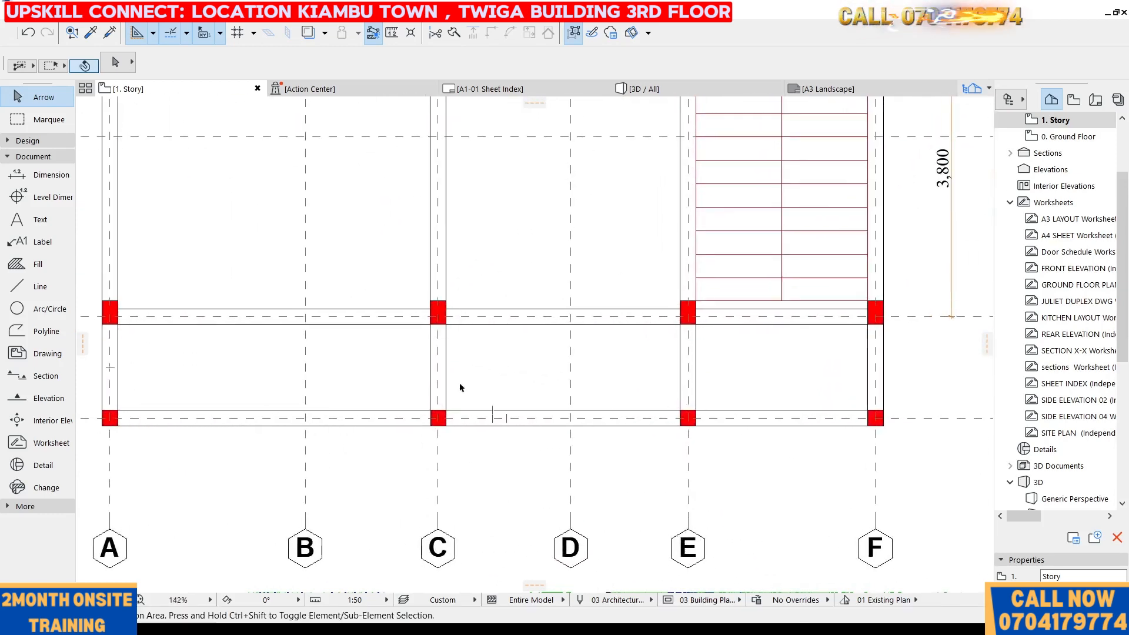
scroll(478, 394, down, 3)
scroll(499, 368, up, 2)
scroll(429, 396, down, 6)
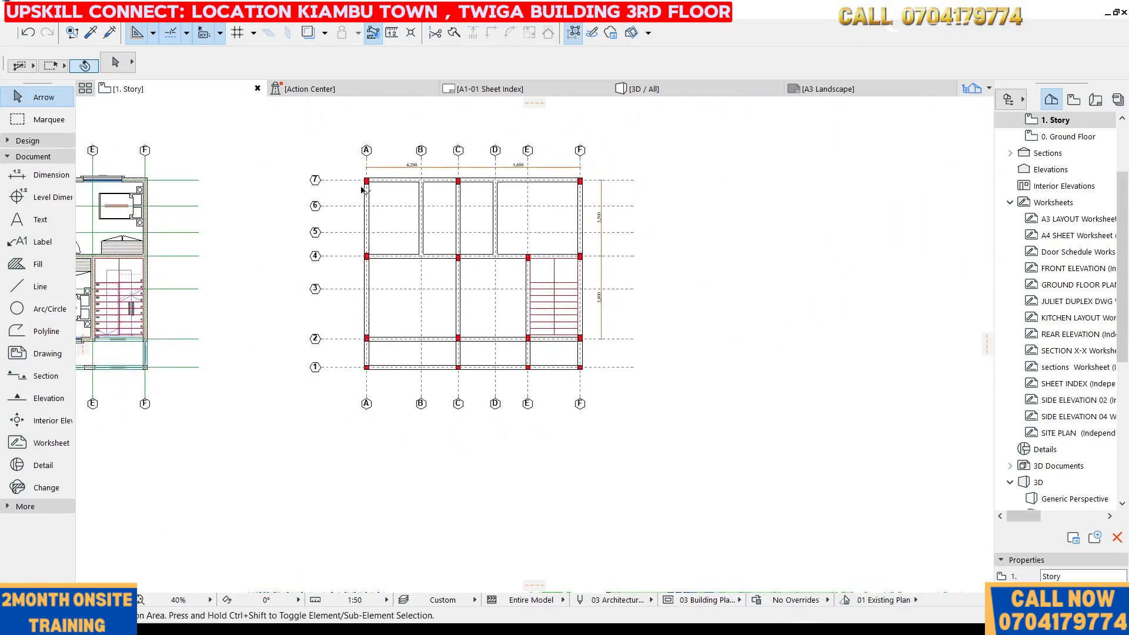
scroll(358, 189, up, 2)
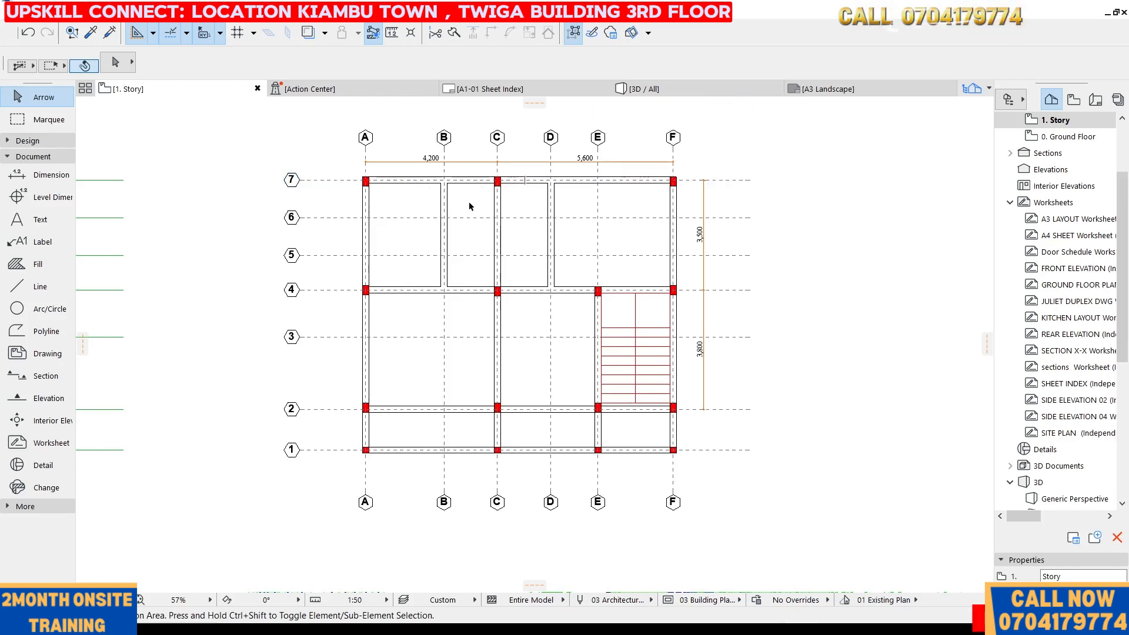
scroll(365, 180, down, 2)
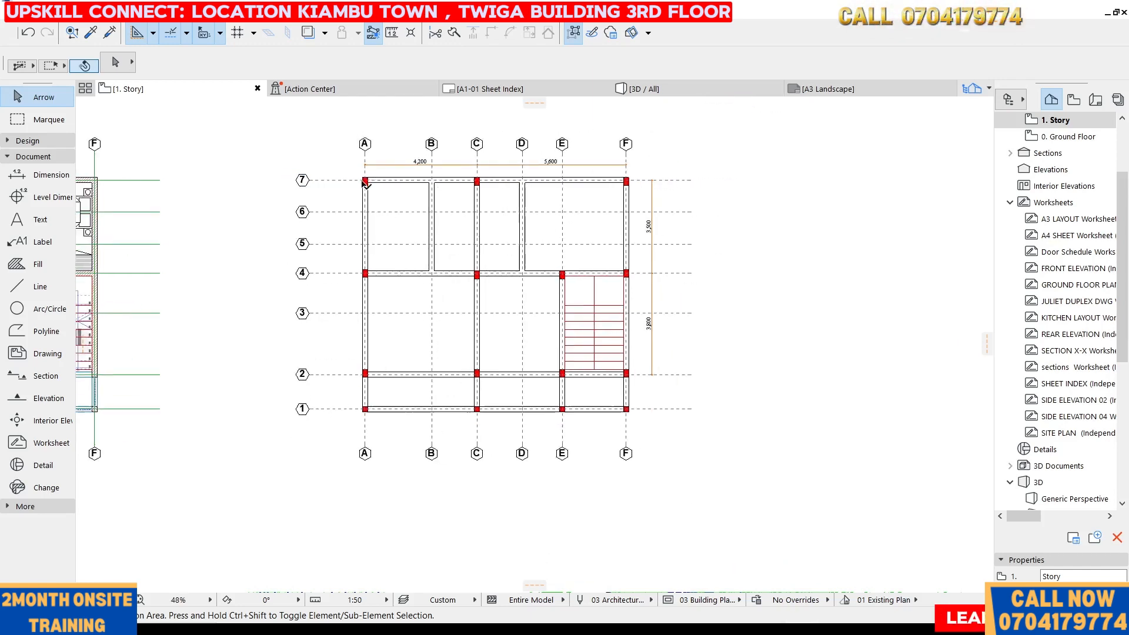
drag(285, 137, 711, 457)
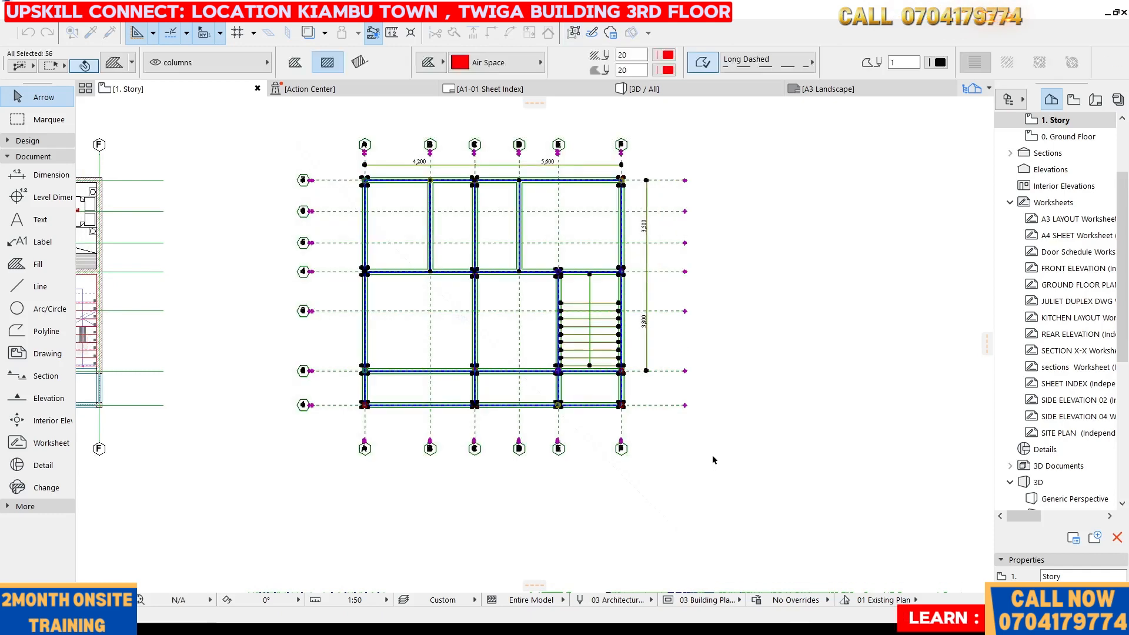
key(Escape)
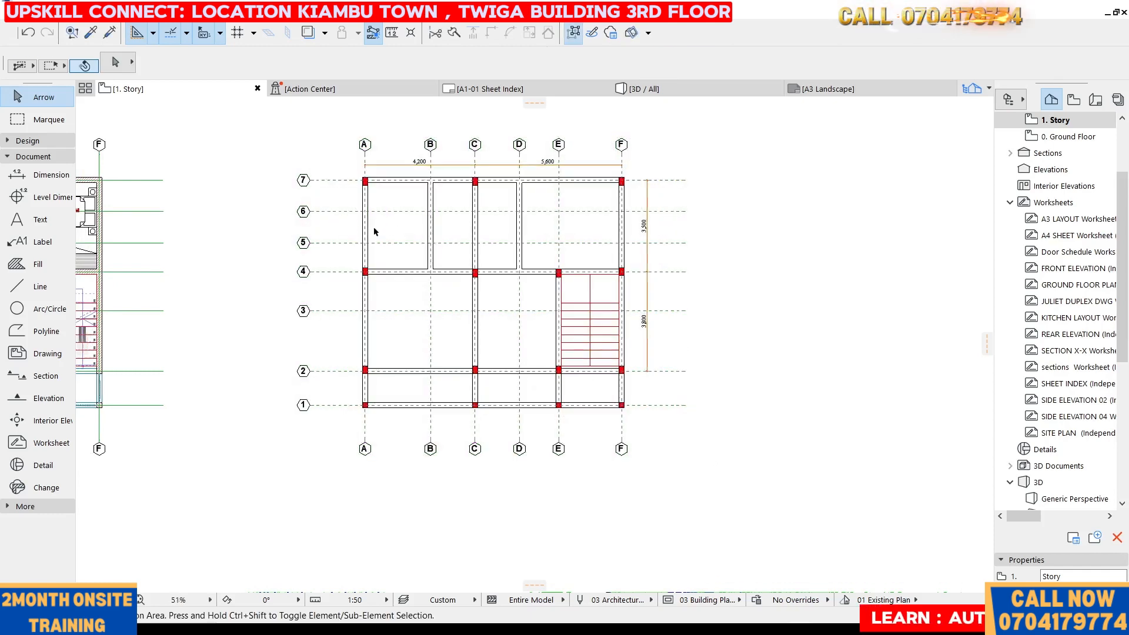
scroll(374, 231, up, 1)
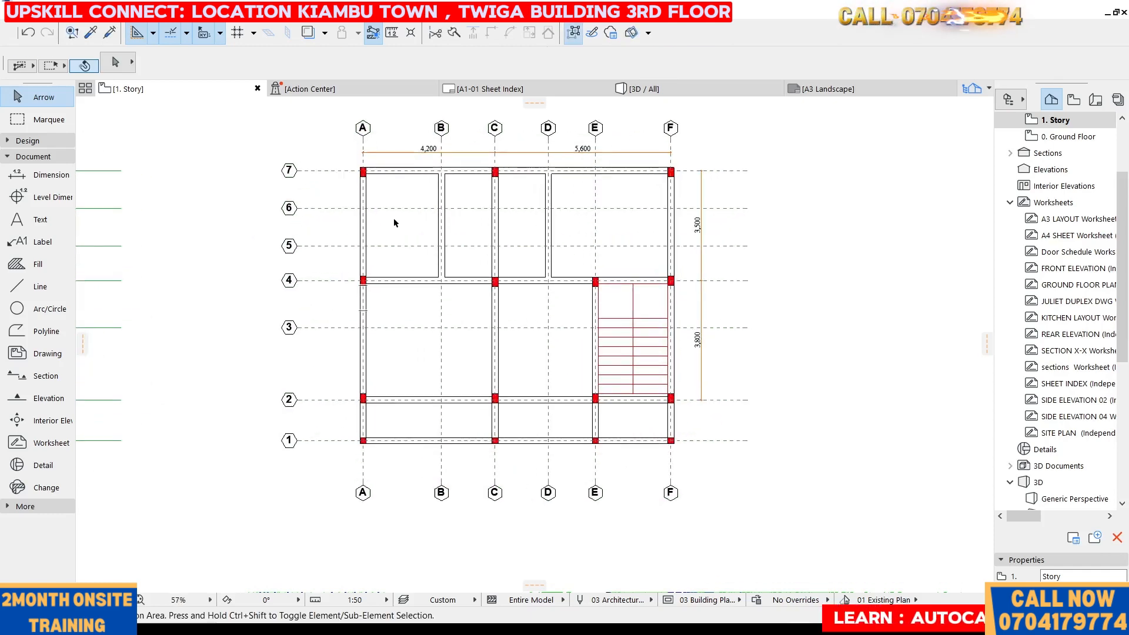
scroll(397, 222, down, 1)
drag(286, 139, 719, 471)
click(725, 464)
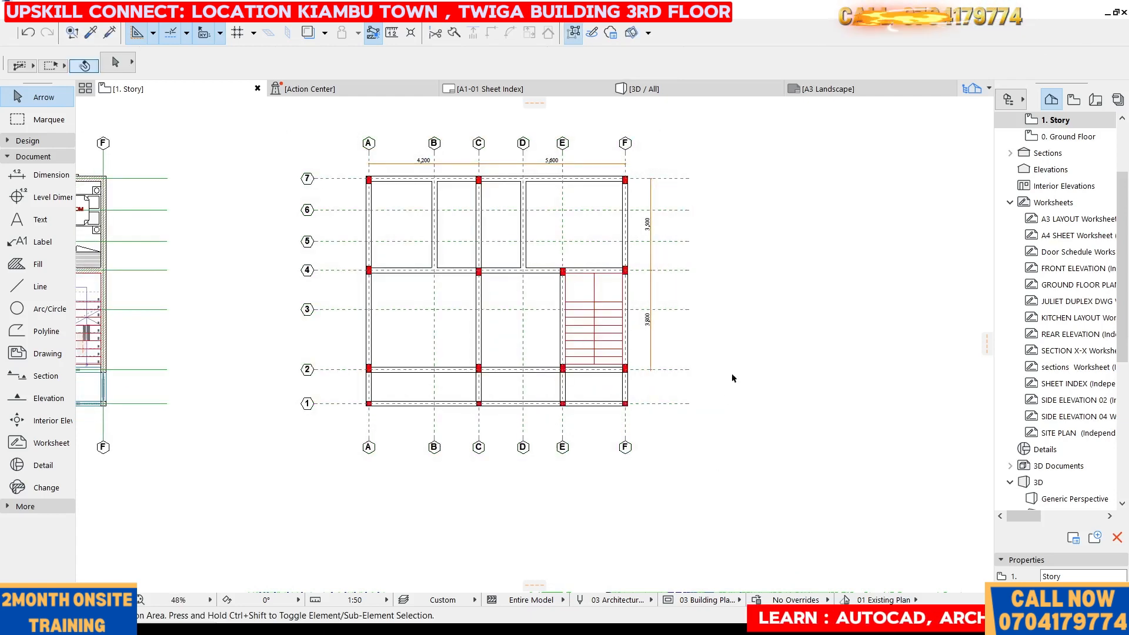
- Place the text label BEAM 1 in the room just below grid 4, between grids A and B
scroll(384, 238, up, 1)
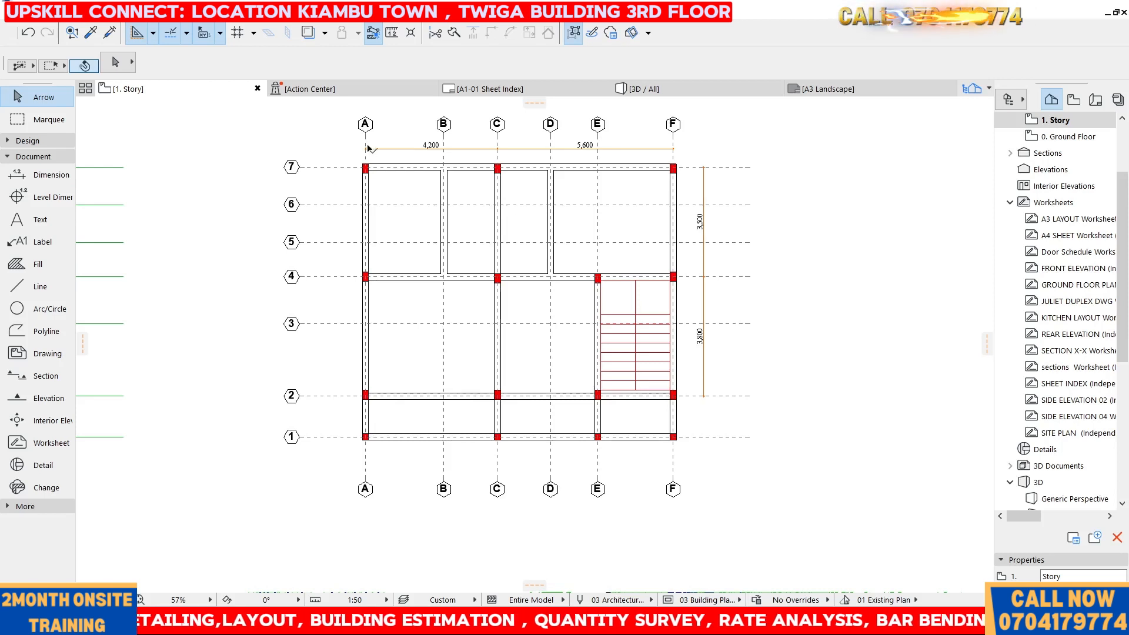
click(31, 224)
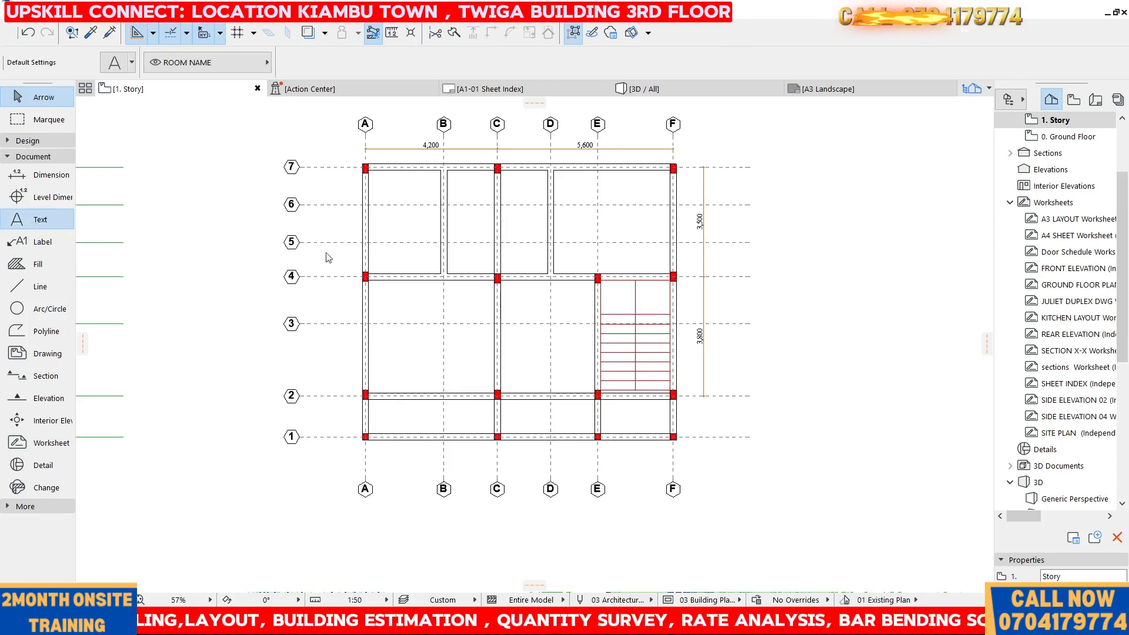
click(398, 302)
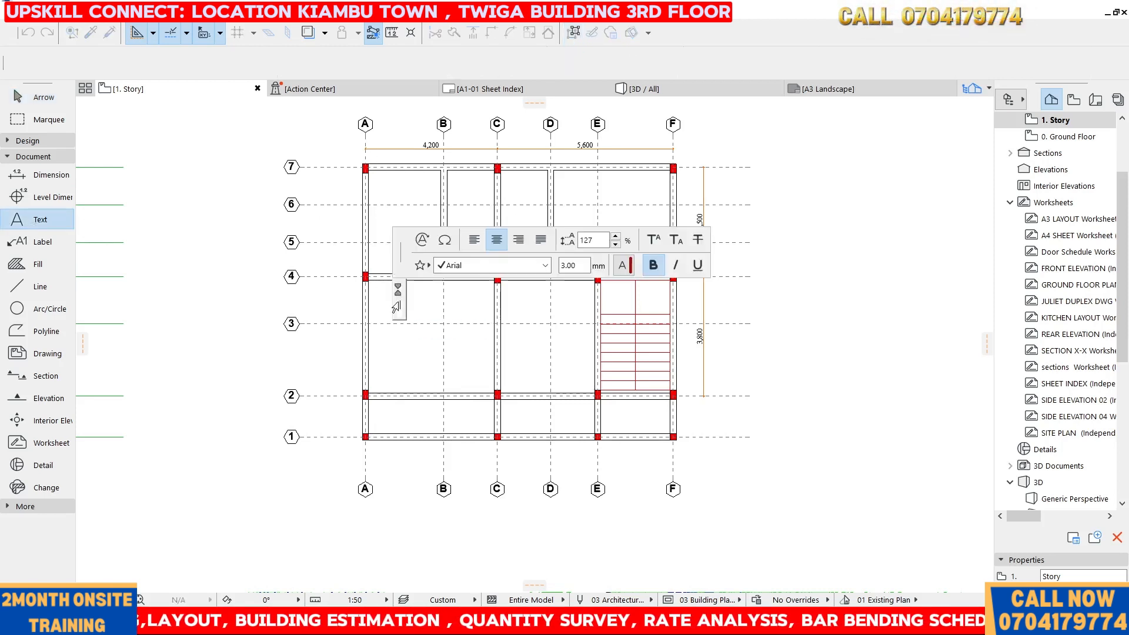
text(BEAM)
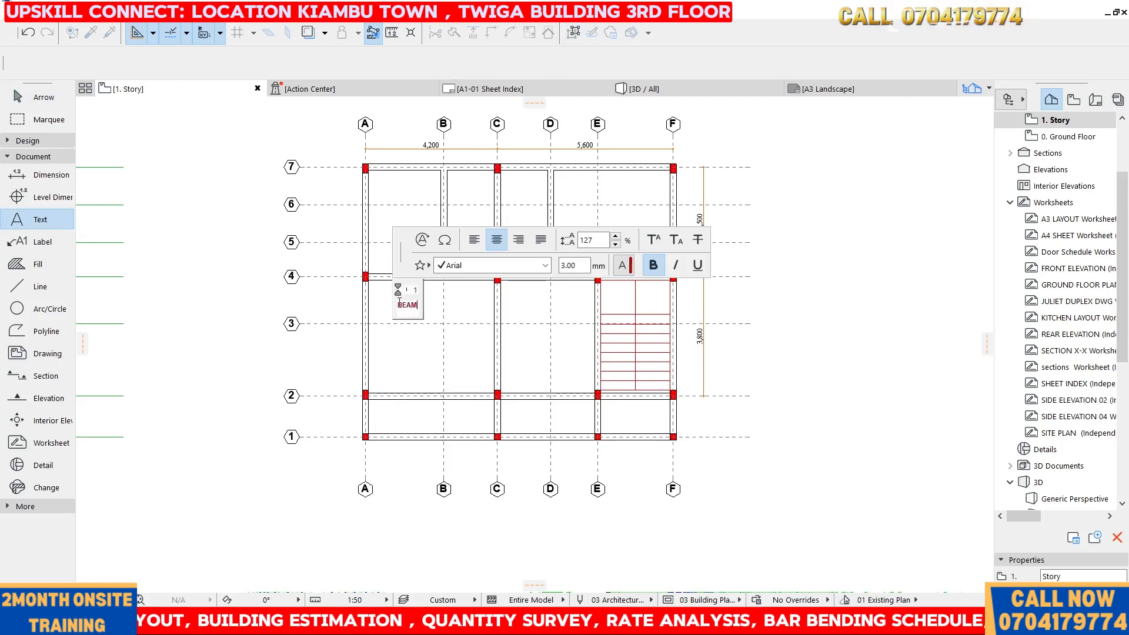
text( 1)
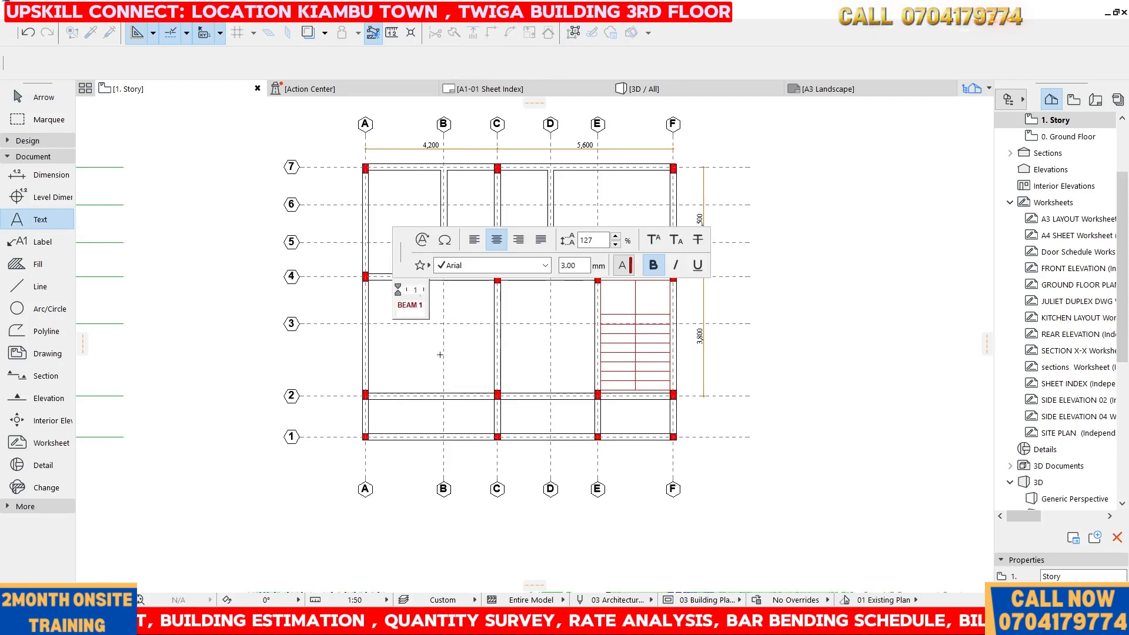
click(468, 370)
key(Escape)
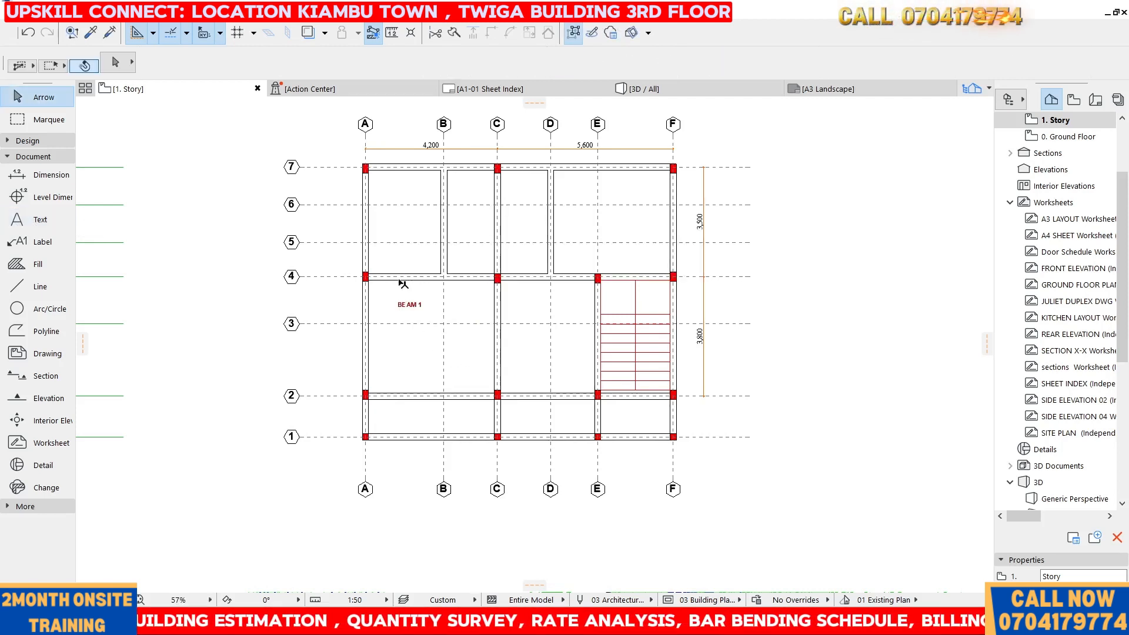
- Rotate the BEAM 1 label 90° about its centre so it reads vertically
scroll(389, 294, up, 1)
scroll(389, 297, up, 1)
drag(442, 332, 386, 307)
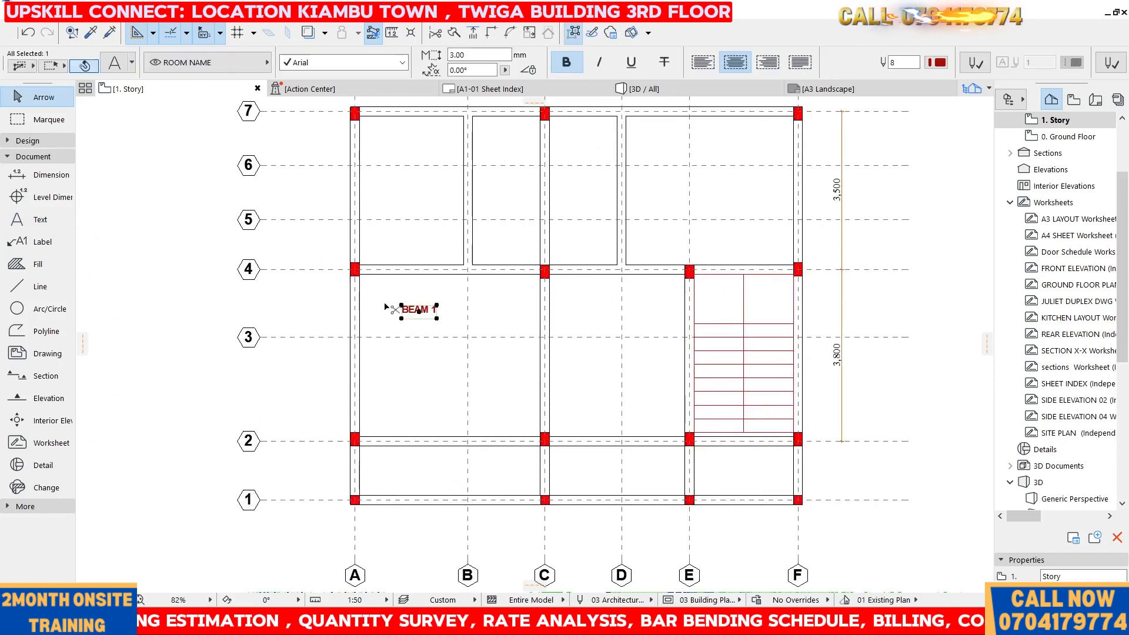
key(ctrl+e)
scroll(415, 323, up, 2)
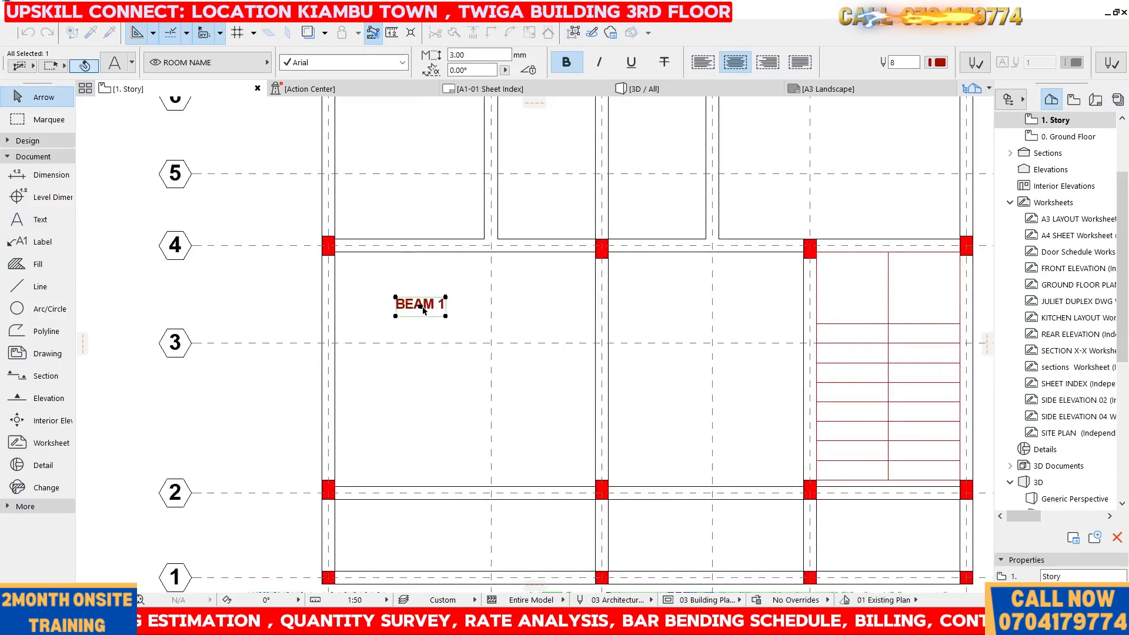
click(421, 307)
click(471, 311)
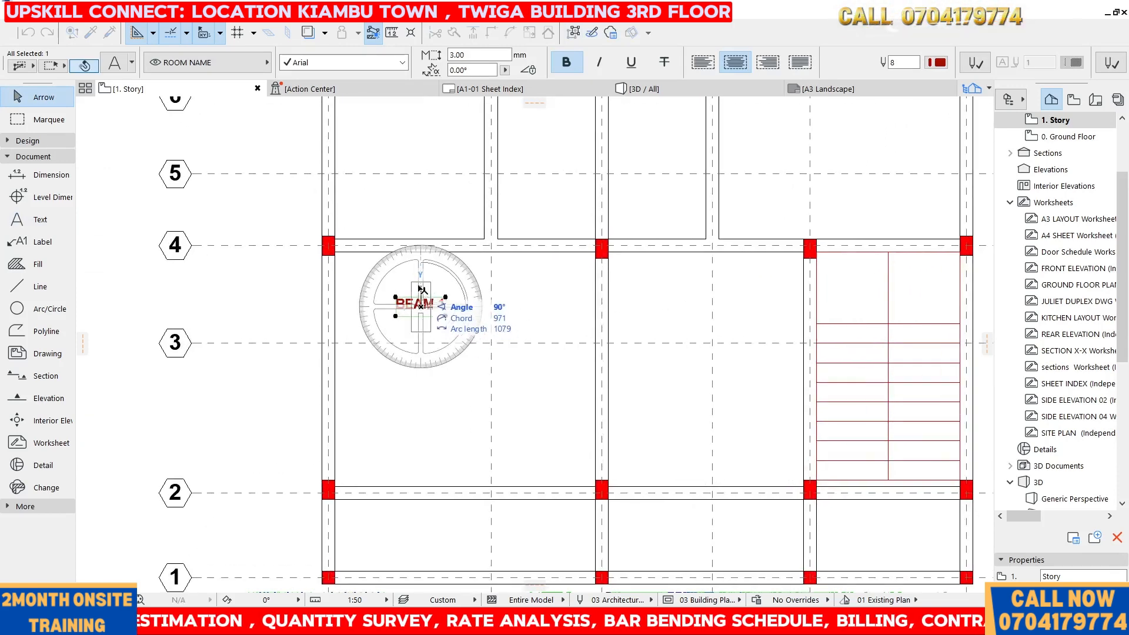
click(422, 291)
- Move the vertical BEAM 1 label just outside the wall on grid A, between grids 3 and 4, and clear the selection
click(421, 308)
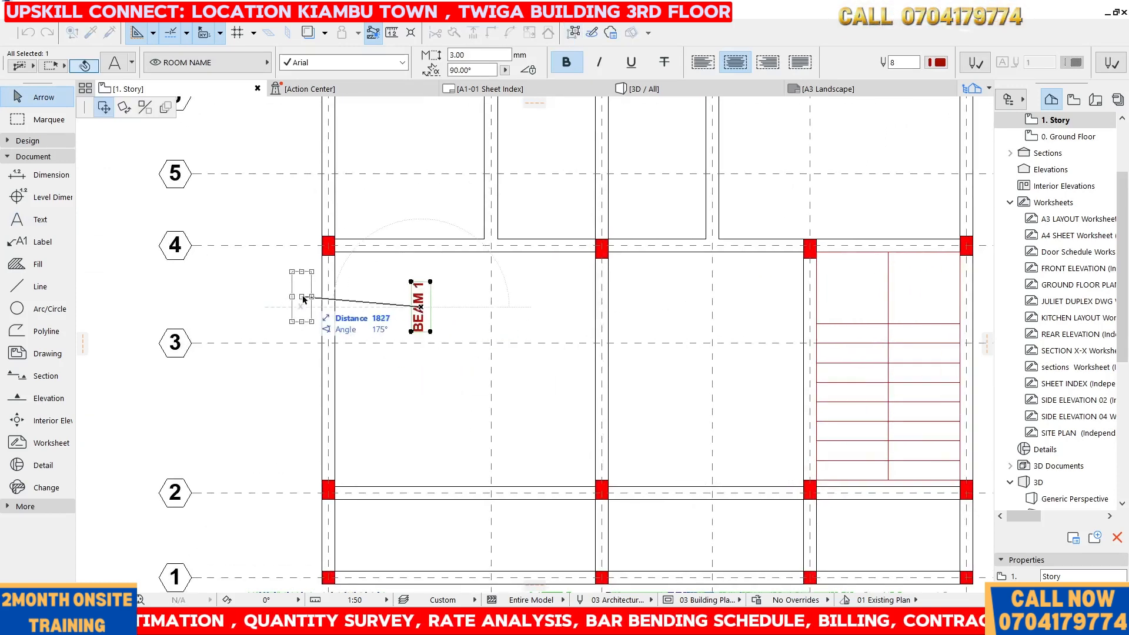
click(304, 292)
click(386, 306)
scroll(333, 297, down, 3)
scroll(333, 297, up, 4)
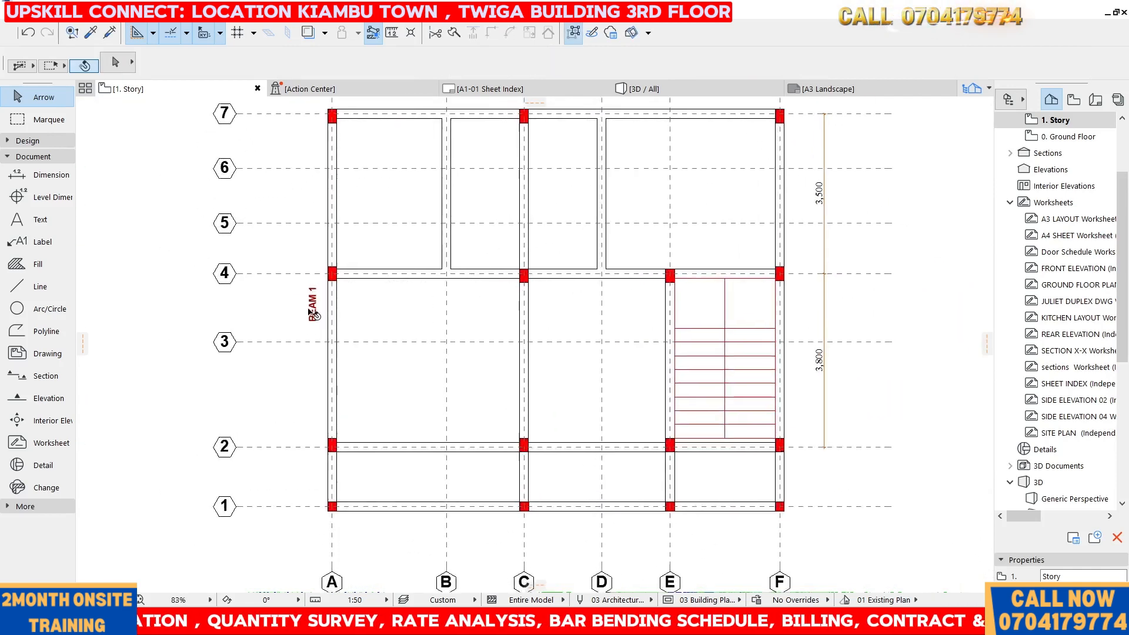
- Copy the BEAM 1 label horizontally by about 4200 mm, placing it beside the wall on grid C
click(315, 302)
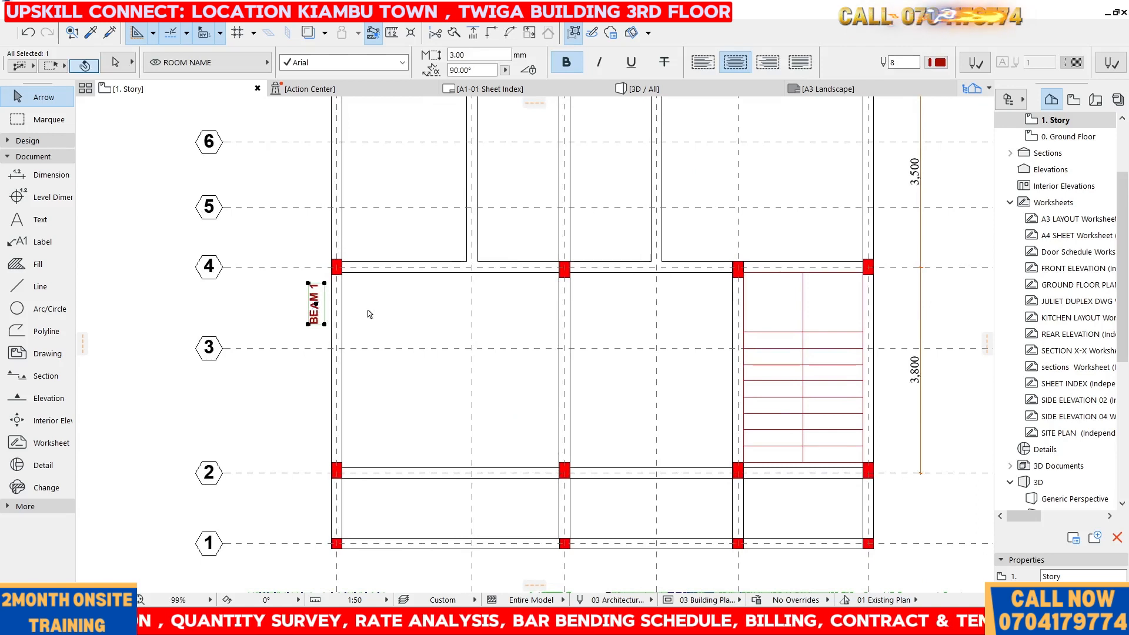
key(ctrl+shift+d)
click(317, 304)
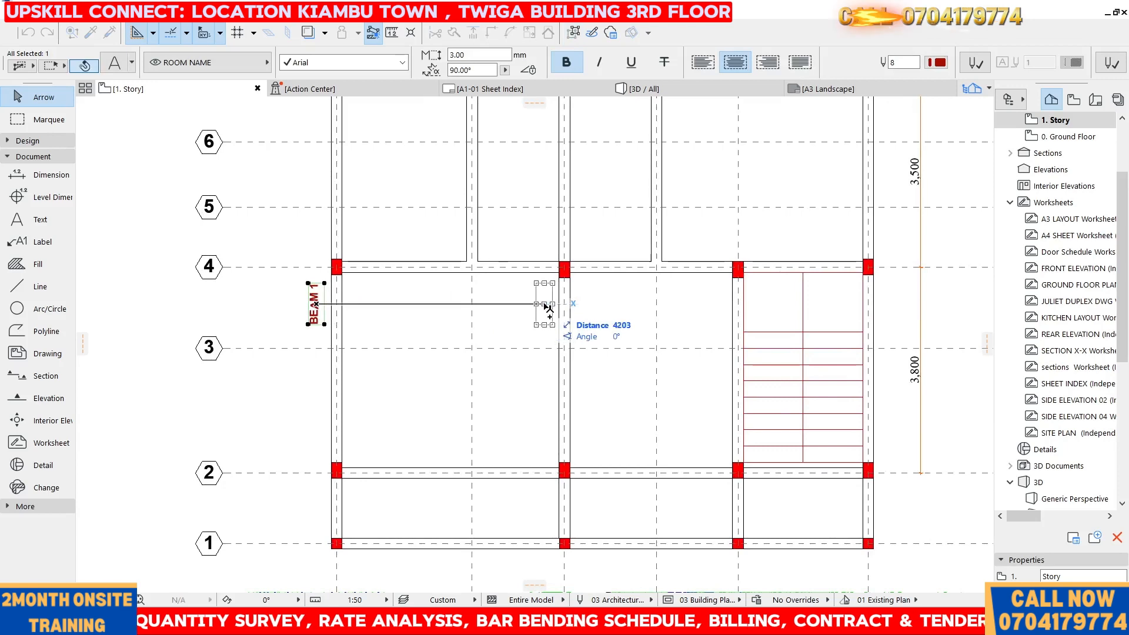
click(546, 304)
scroll(402, 319, down, 5)
scroll(412, 321, up, 5)
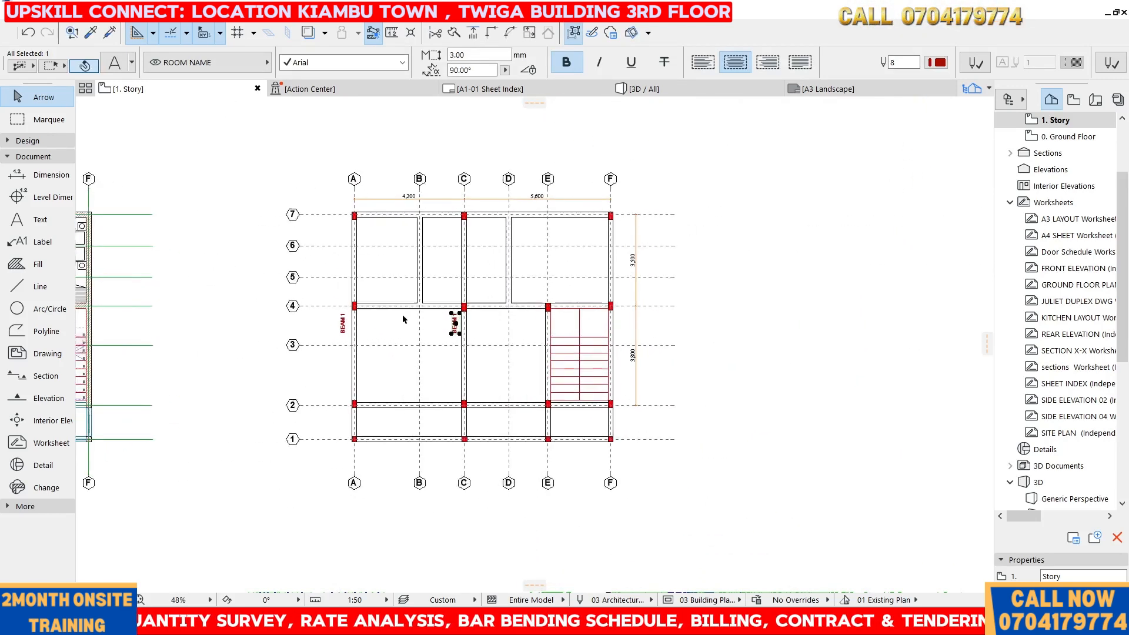
- Change the text of the copied label beside grid C to BEAM 2
scroll(482, 336, up, 2)
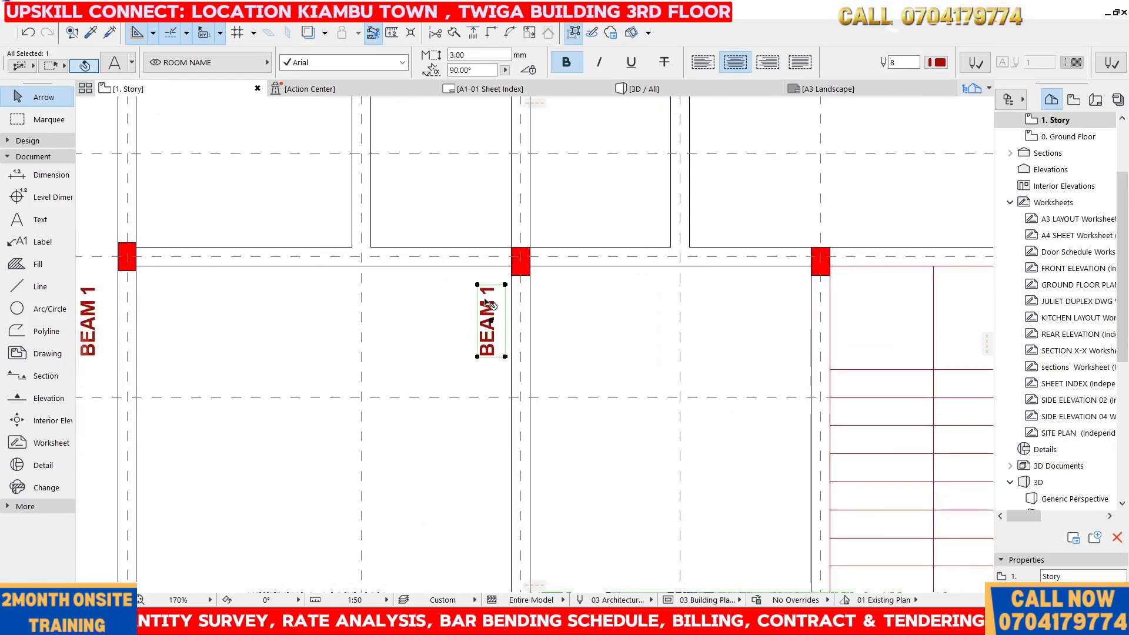
double_click(482, 329)
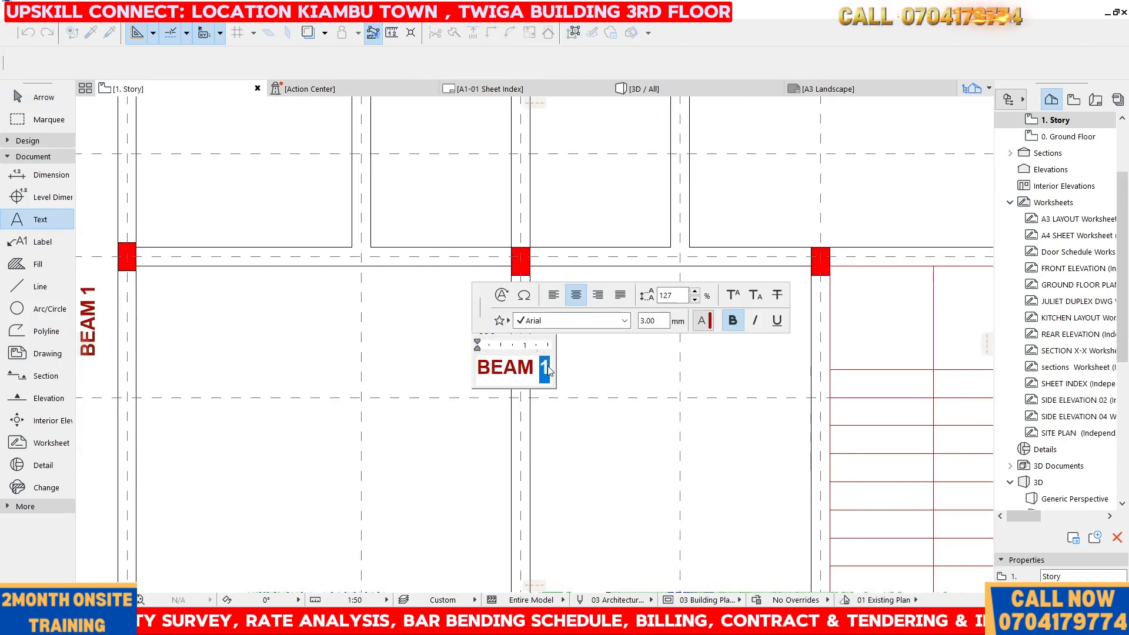
text(2)
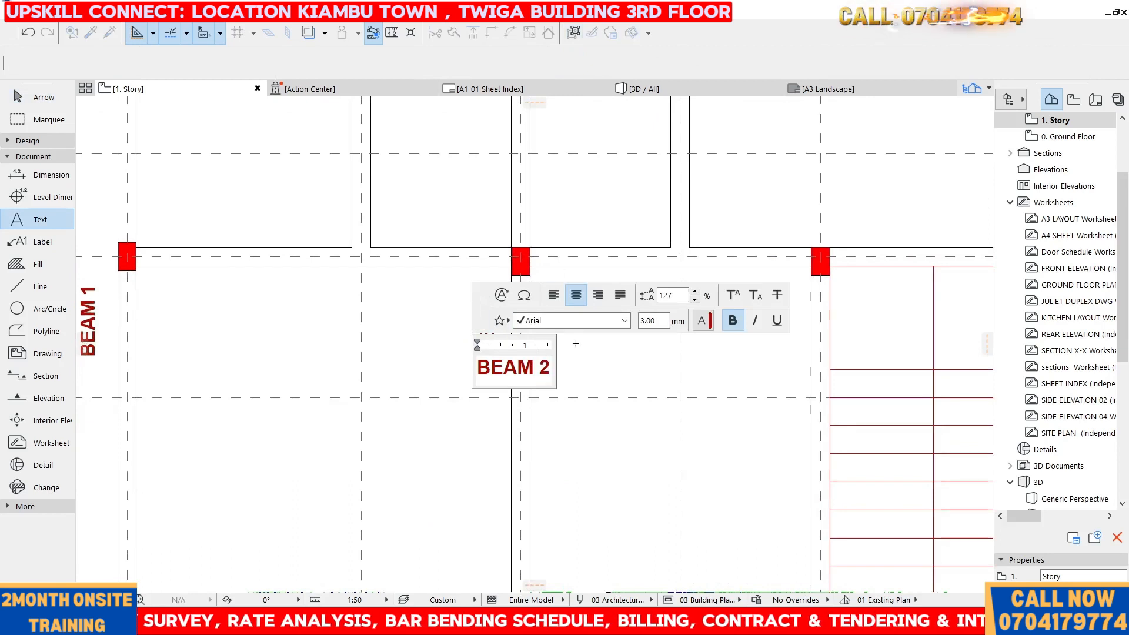
click(593, 372)
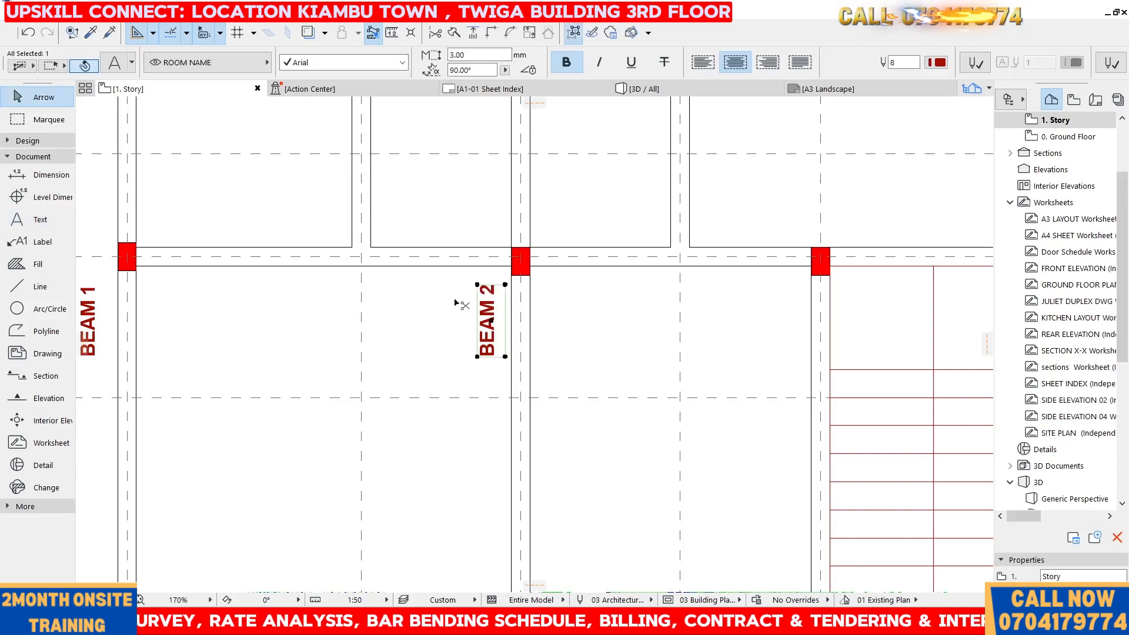
- Copy the BEAM 2 label horizontally to the wall on grid E and change the copy's text to BEAM 3
key(ctrl+shift+d)
click(493, 322)
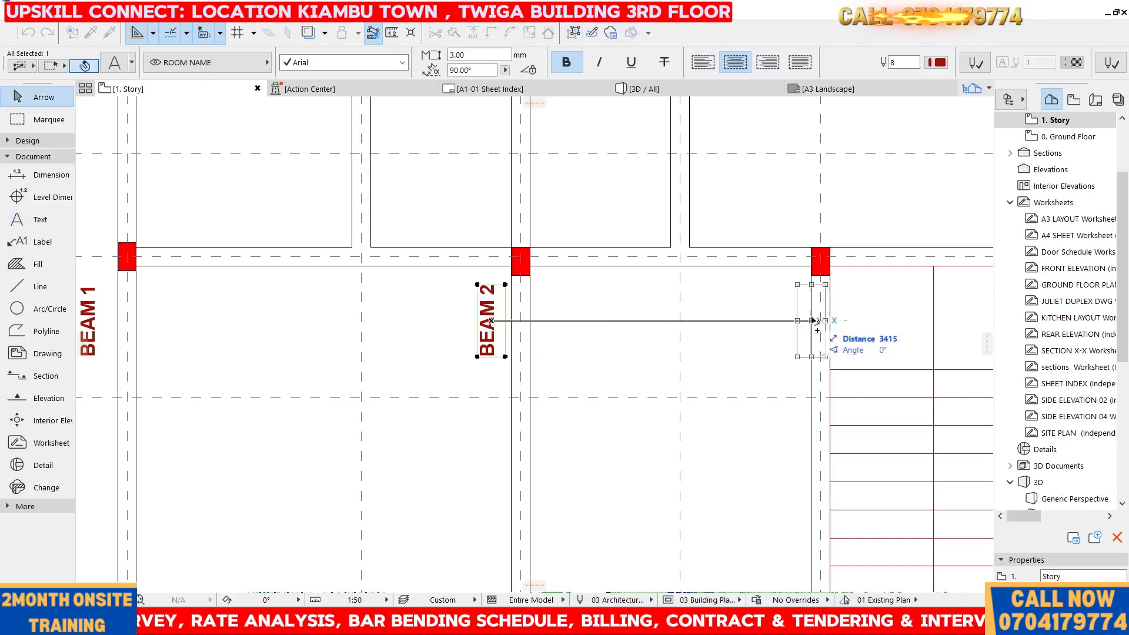
click(795, 322)
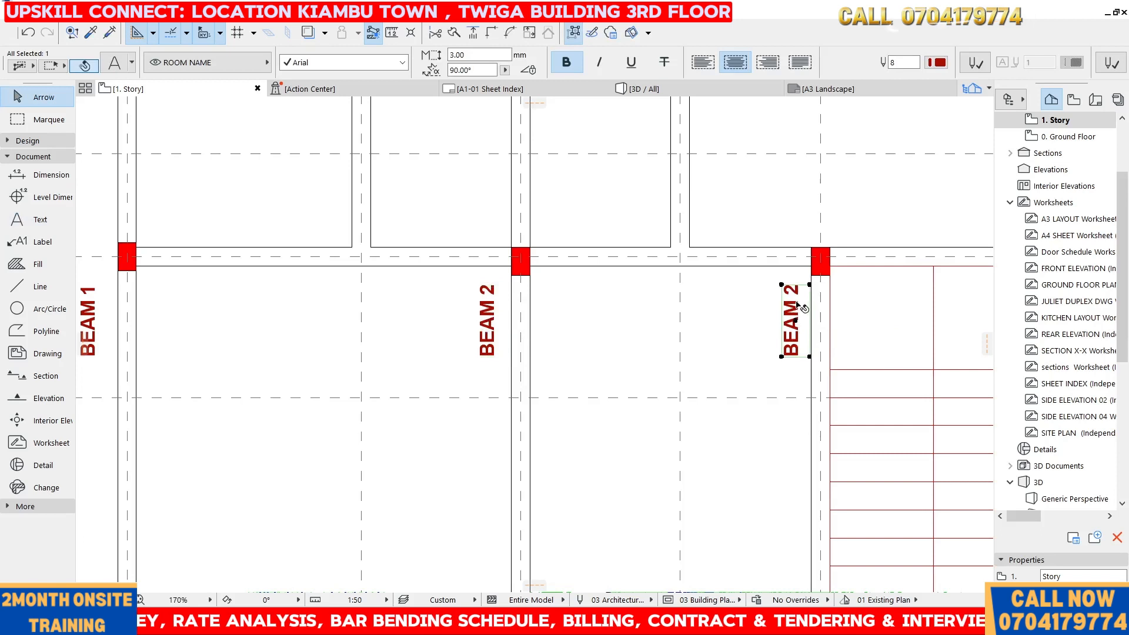
double_click(798, 305)
double_click(849, 368)
text(3)
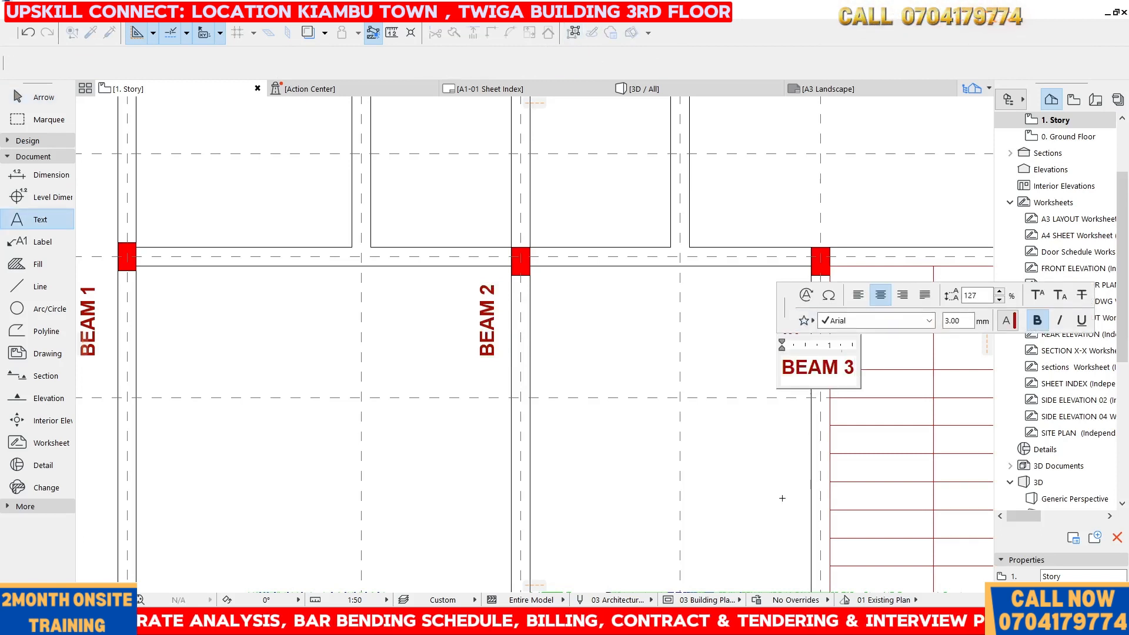
click(578, 337)
- Copy the BEAM 3 label horizontally to just outside the wall on grid F
scroll(556, 312, down, 6)
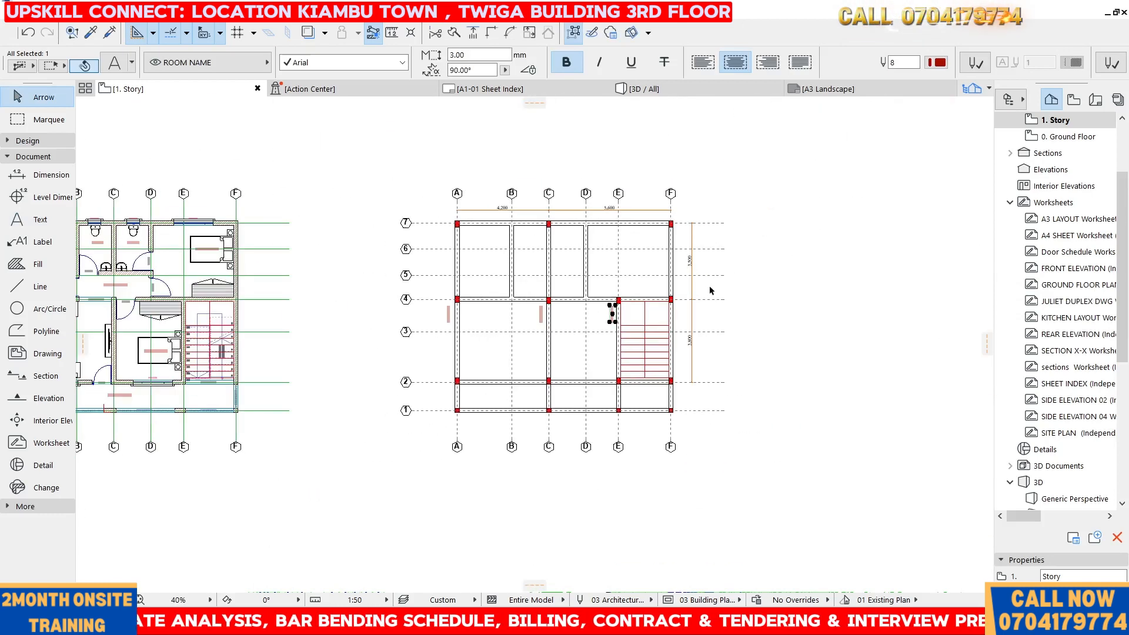
scroll(614, 317, up, 4)
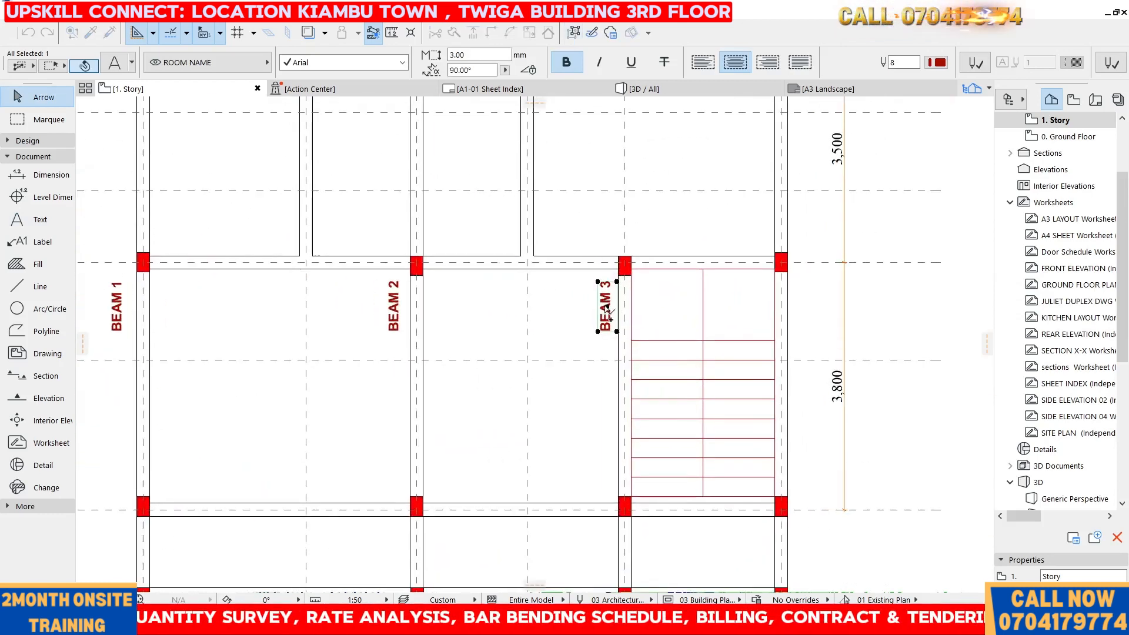
click(808, 307)
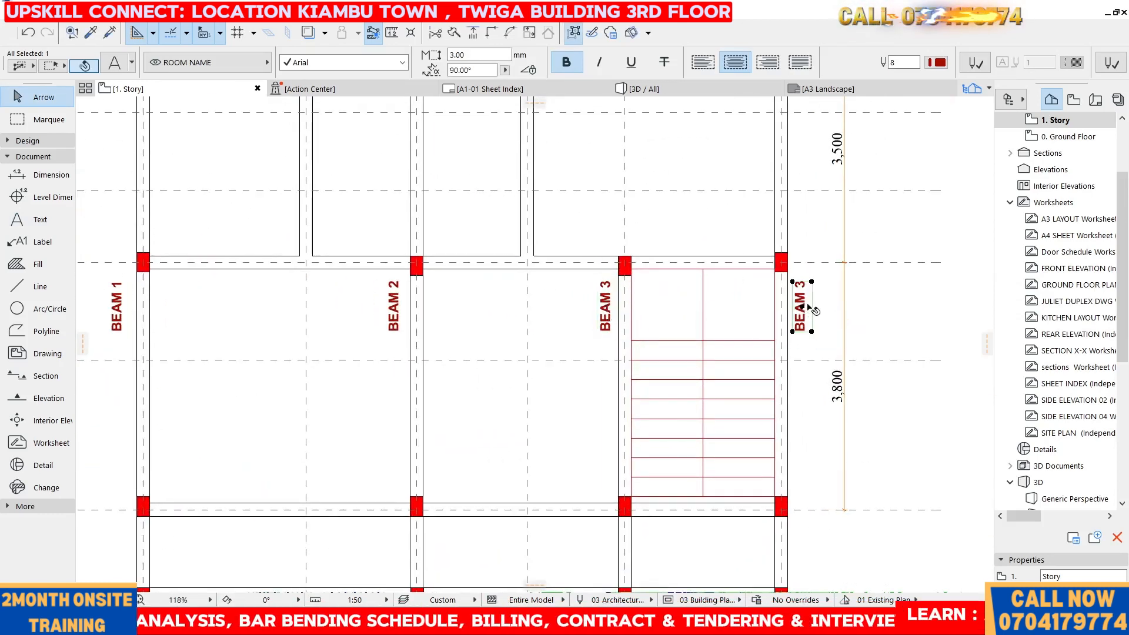
- Change the text of the copied label outside grid F to BEAM 4 and clear the selection
scroll(805, 296, up, 1)
scroll(811, 302, up, 1)
double_click(810, 303)
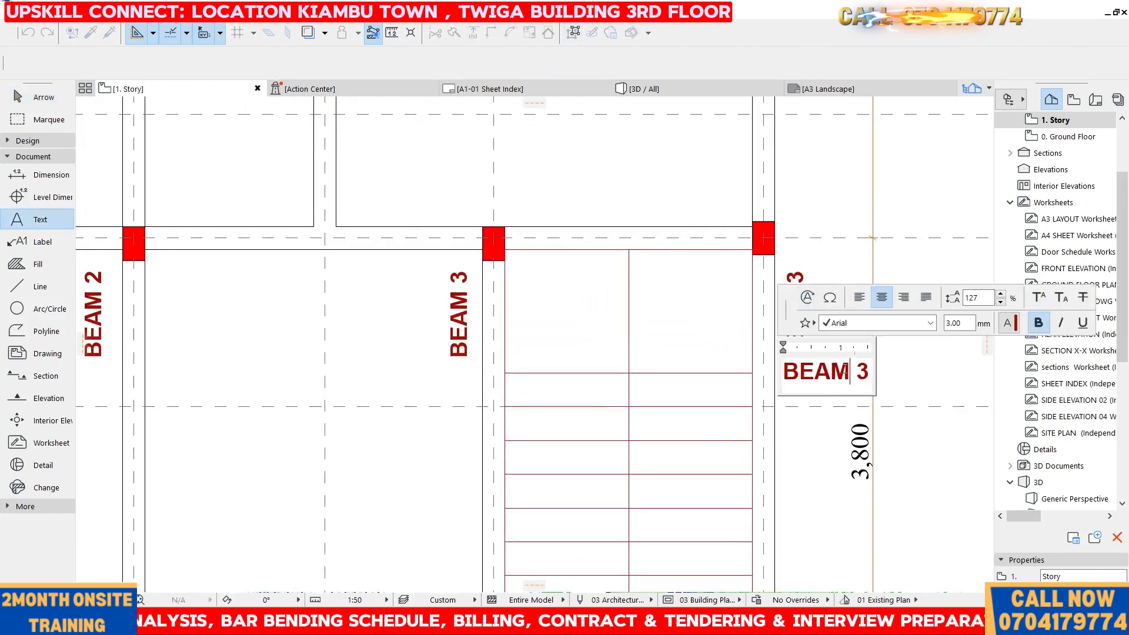
drag(857, 372, 870, 371)
text(4)
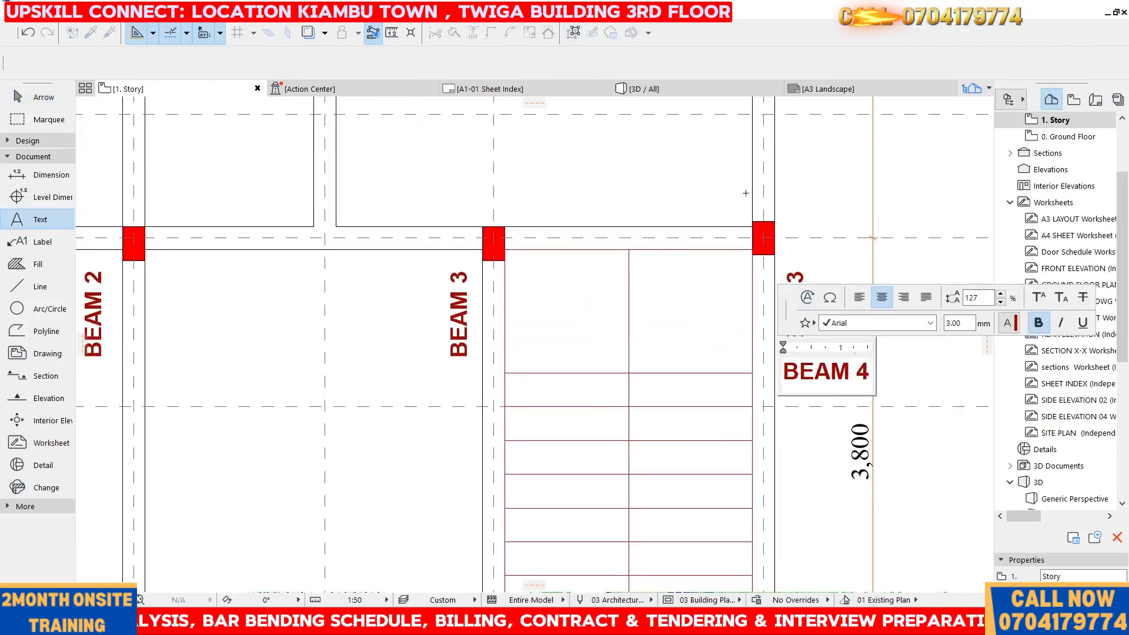
click(945, 435)
scroll(728, 318, down, 2)
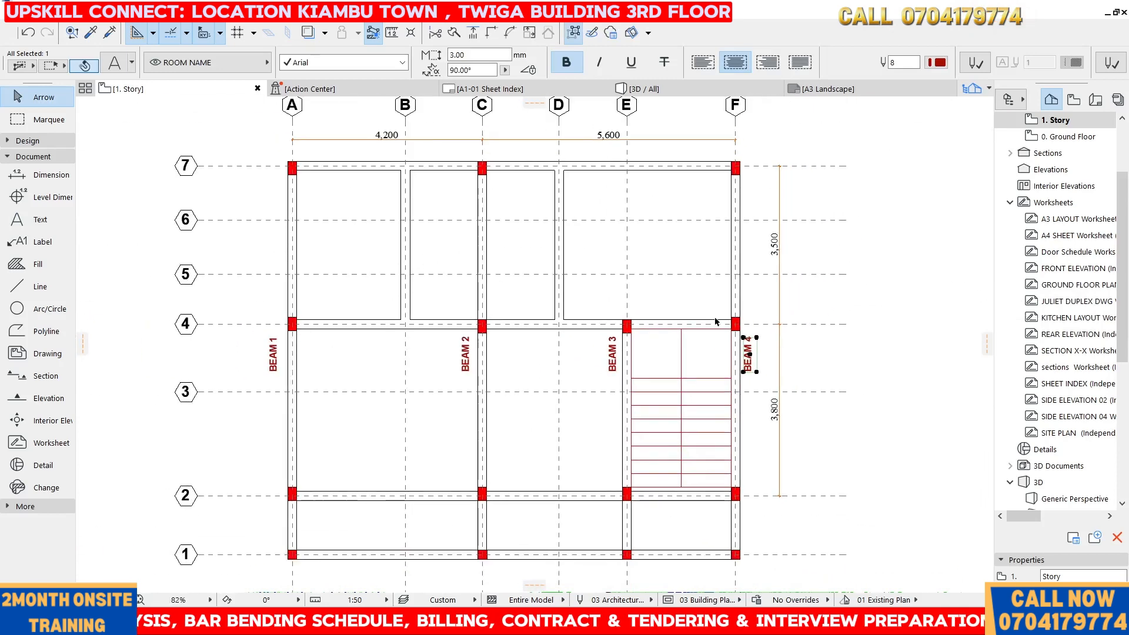
scroll(746, 315, down, 3)
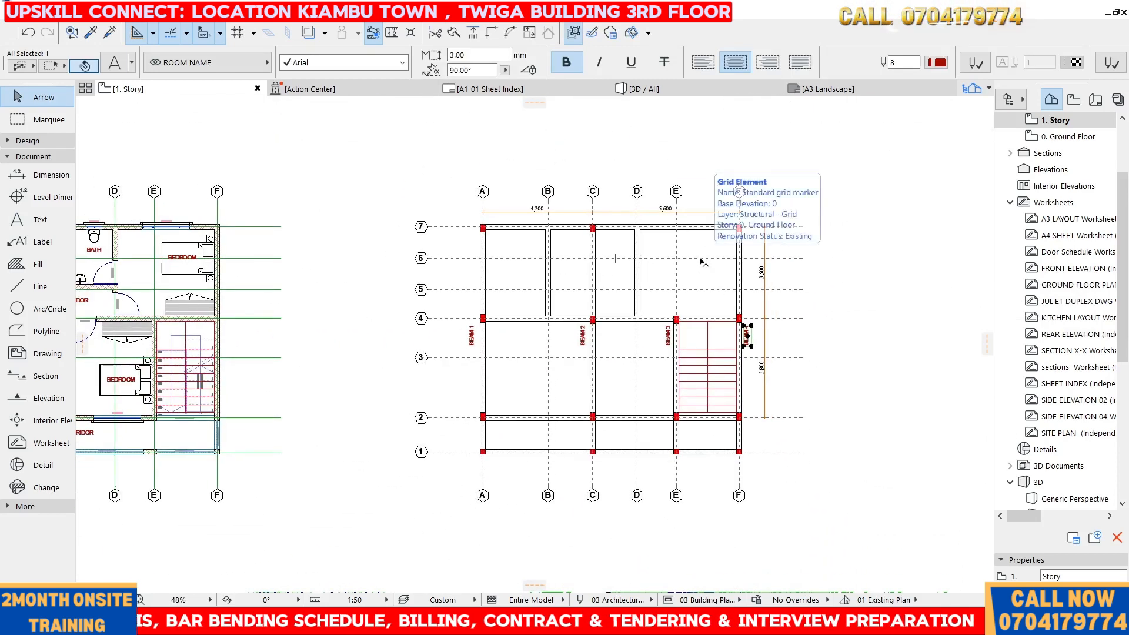
scroll(700, 264, up, 3)
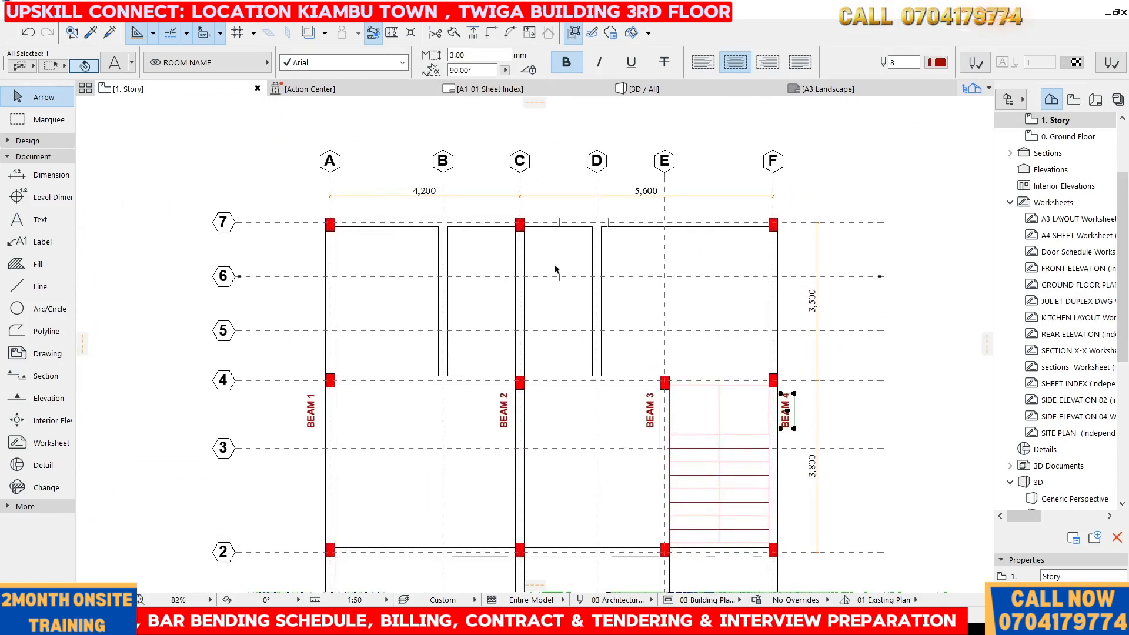
click(567, 303)
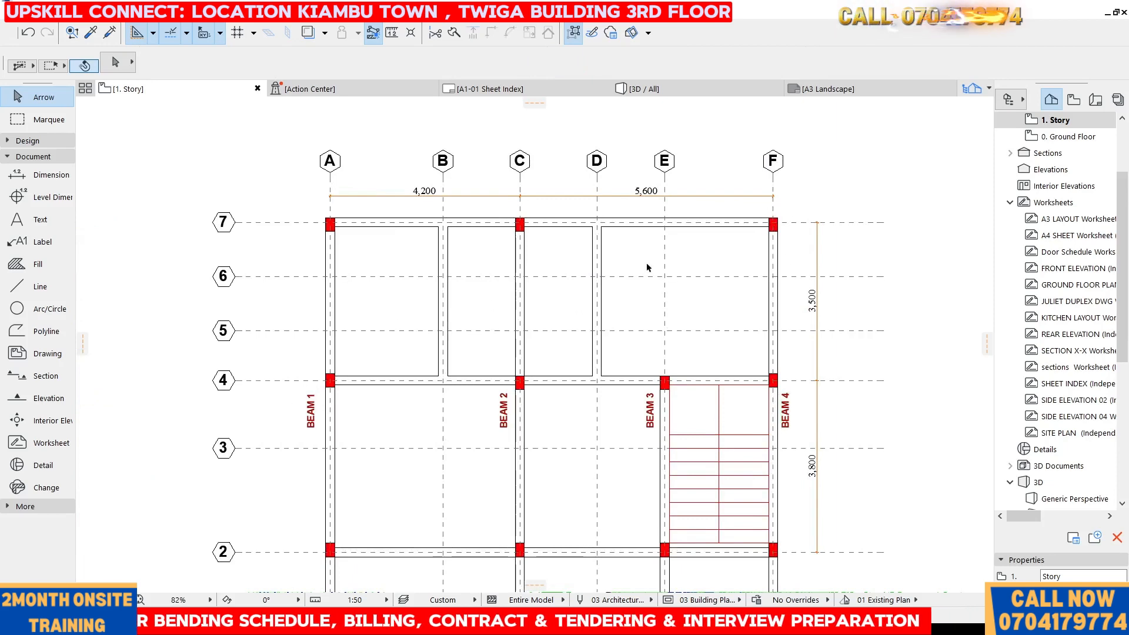
- Change the text of the BEAM 2 label beside the wall on grid C to BEAM 1
scroll(647, 267, down, 3)
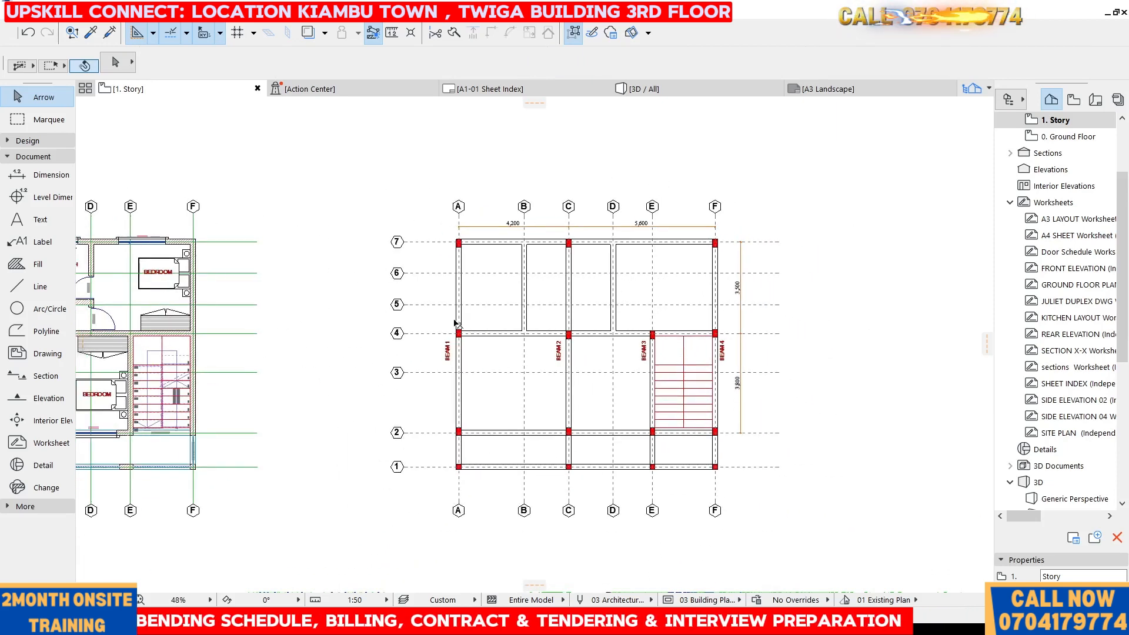
scroll(471, 353, up, 3)
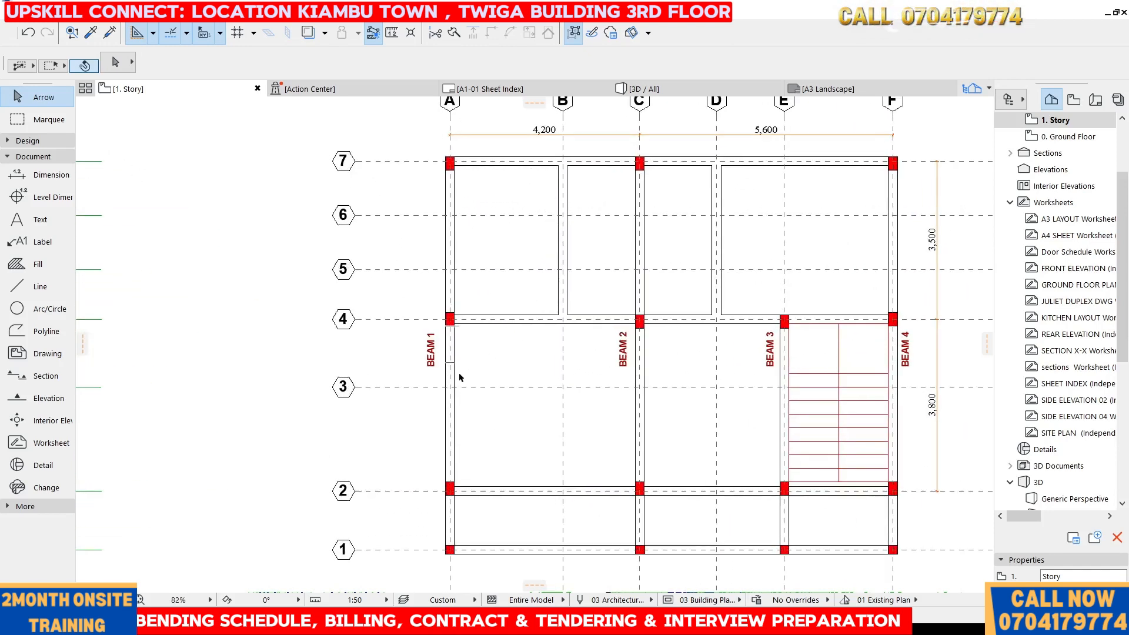
scroll(462, 376, up, 5)
scroll(462, 379, down, 6)
scroll(564, 353, up, 6)
click(599, 316)
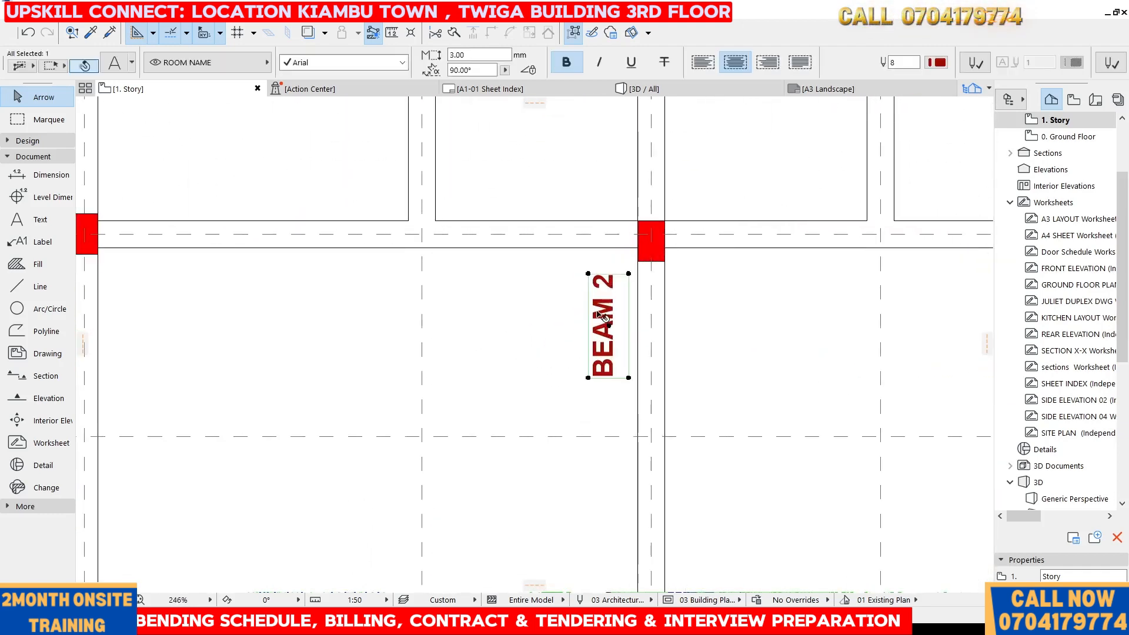
double_click(600, 316)
drag(679, 396, 707, 397)
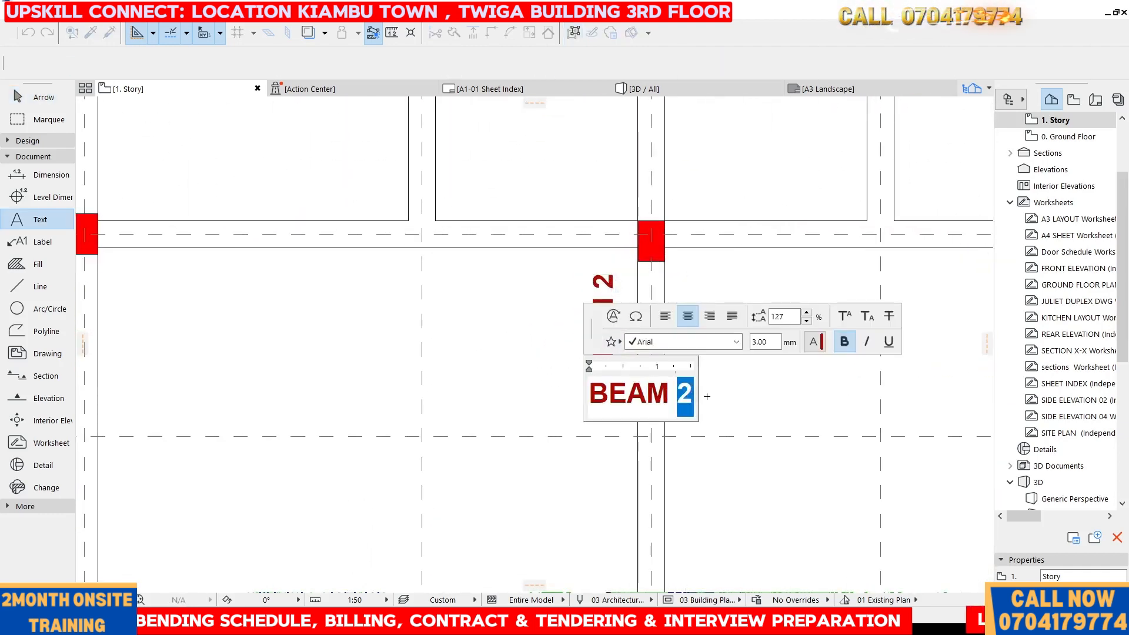
text(1)
click(549, 378)
scroll(456, 348, down, 3)
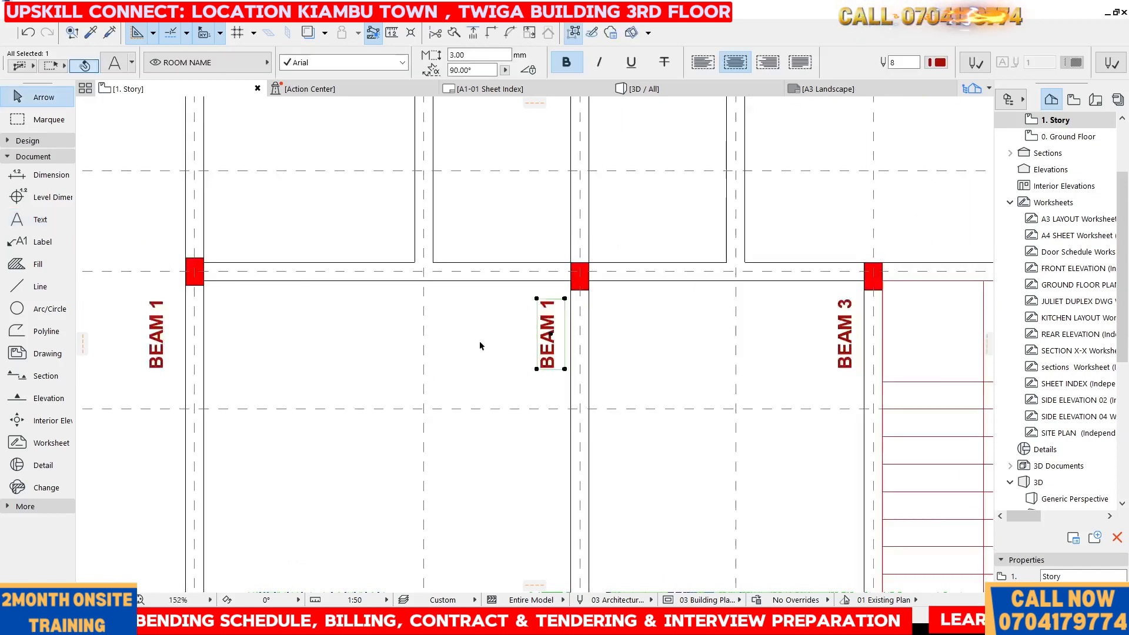
scroll(753, 341, up, 3)
click(724, 338)
double_click(724, 338)
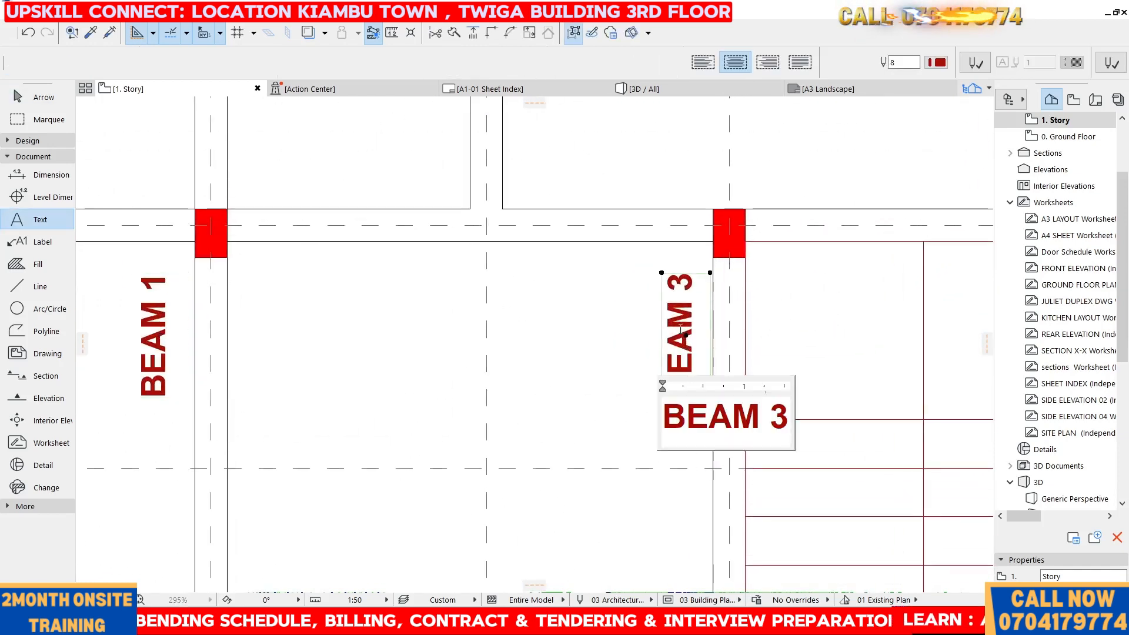
drag(771, 410, 796, 419)
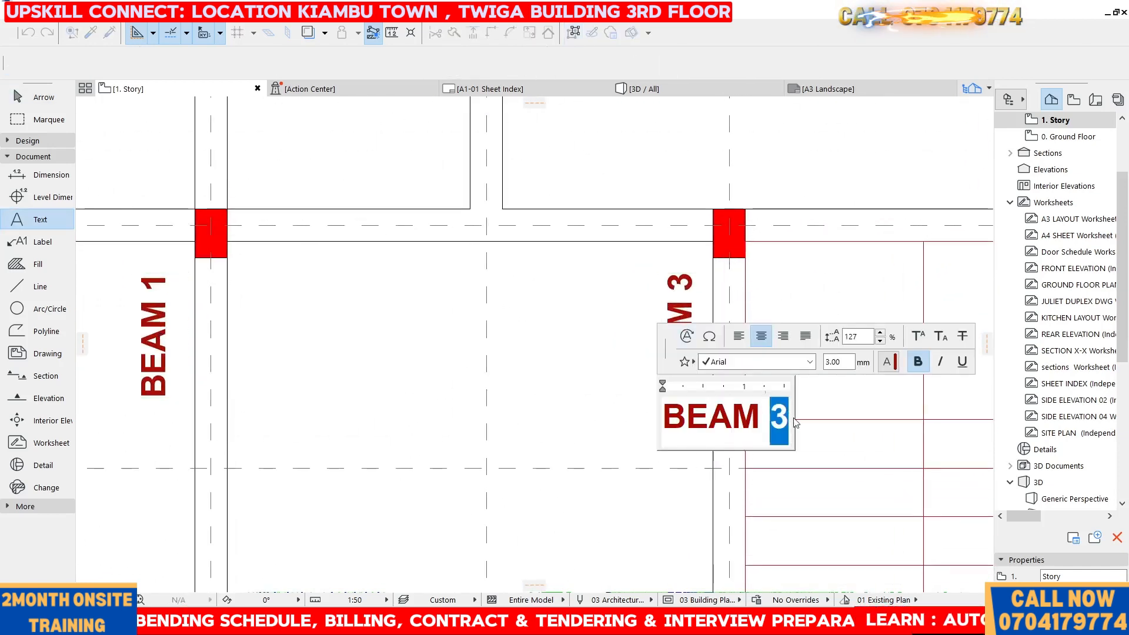
click(576, 375)
scroll(541, 335, down, 3)
- Change the text of the BEAM 4 label outside the wall on grid F to BEAM 1
scroll(504, 323, up, 4)
click(743, 305)
double_click(742, 305)
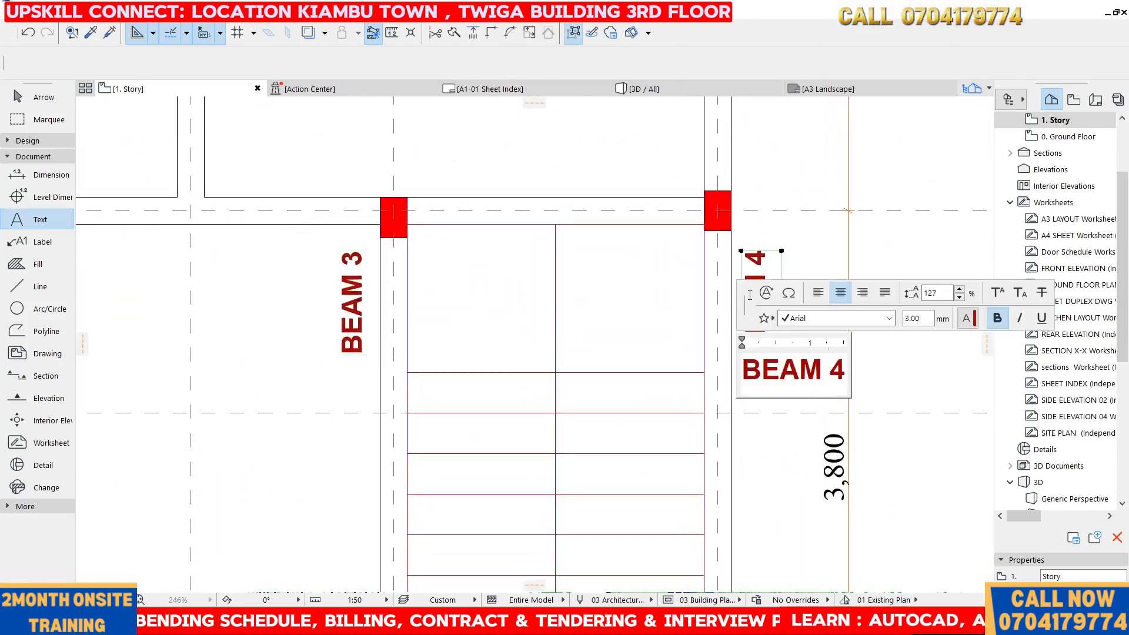
drag(828, 370, 851, 372)
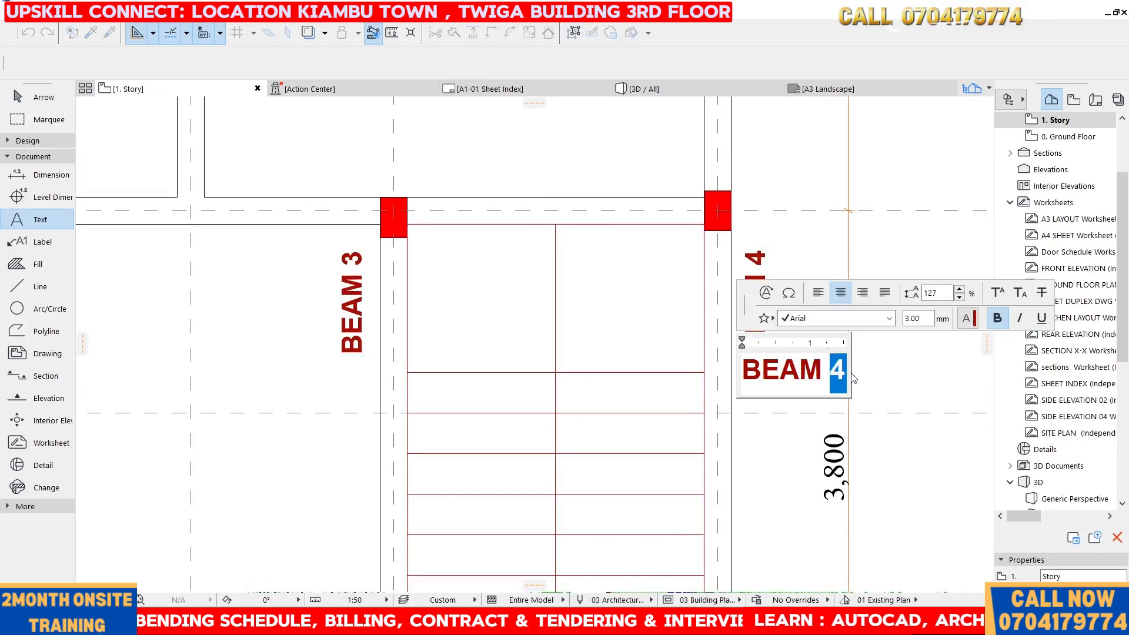
text(1)
click(416, 310)
scroll(444, 268, down, 3)
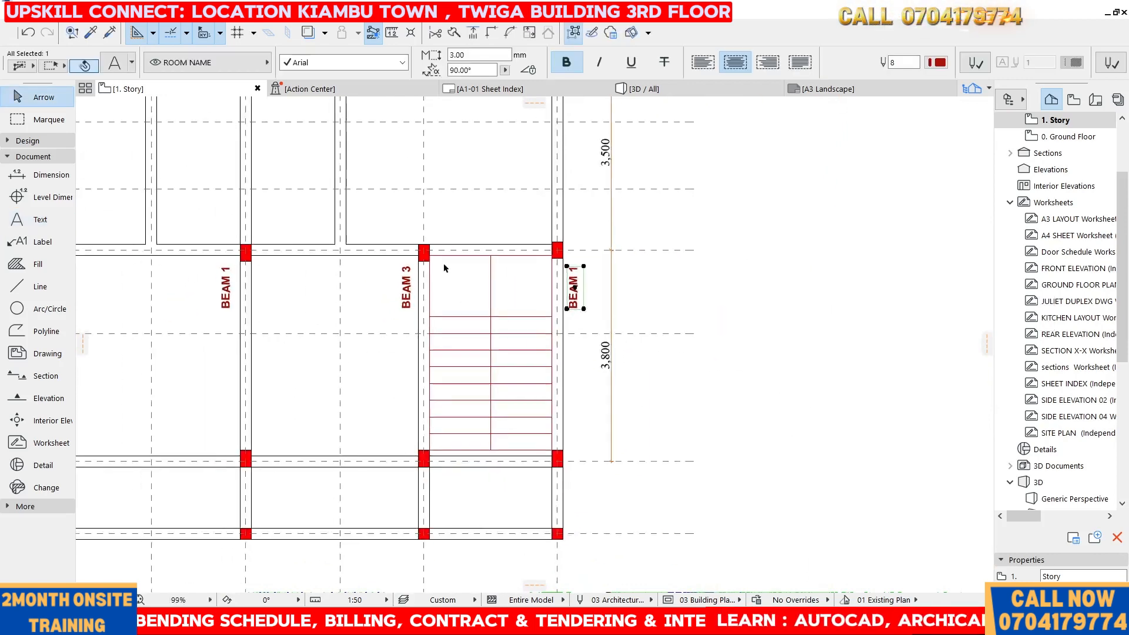
scroll(444, 269, down, 2)
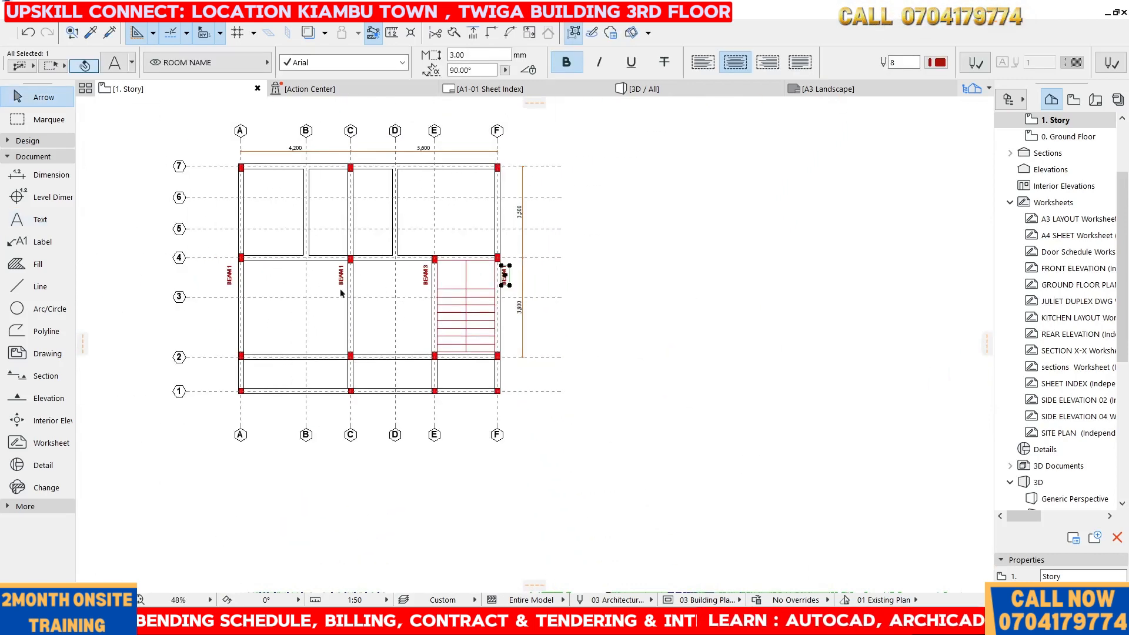
- Change the text of the BEAM 3 label beside the wall on grid E to BEAM 2
scroll(428, 281, up, 4)
click(427, 279)
double_click(427, 279)
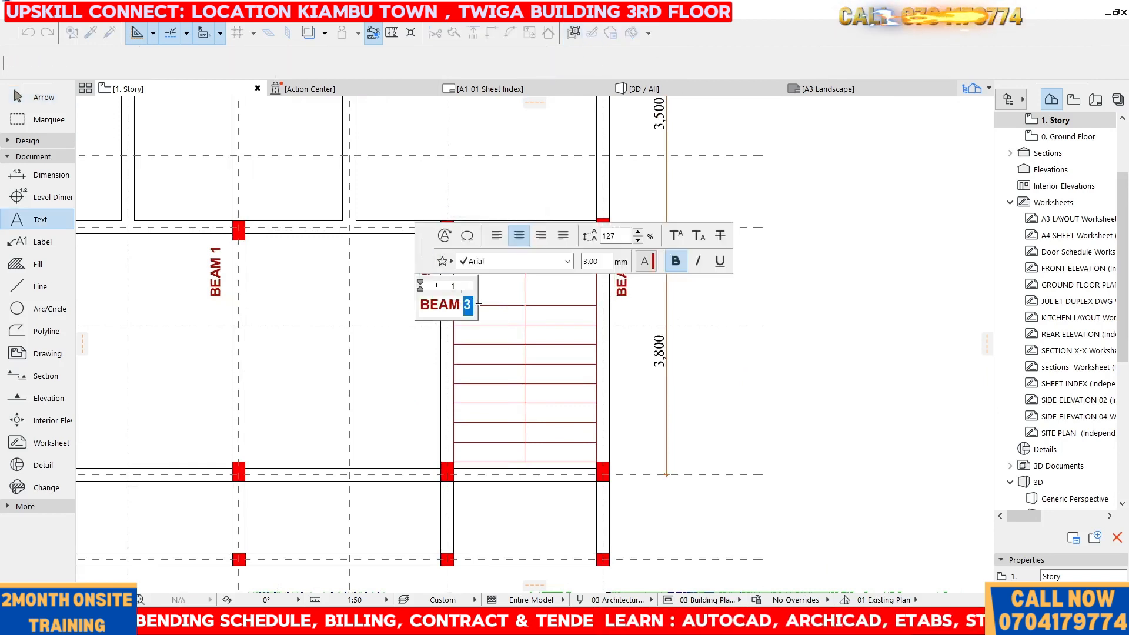
text(2)
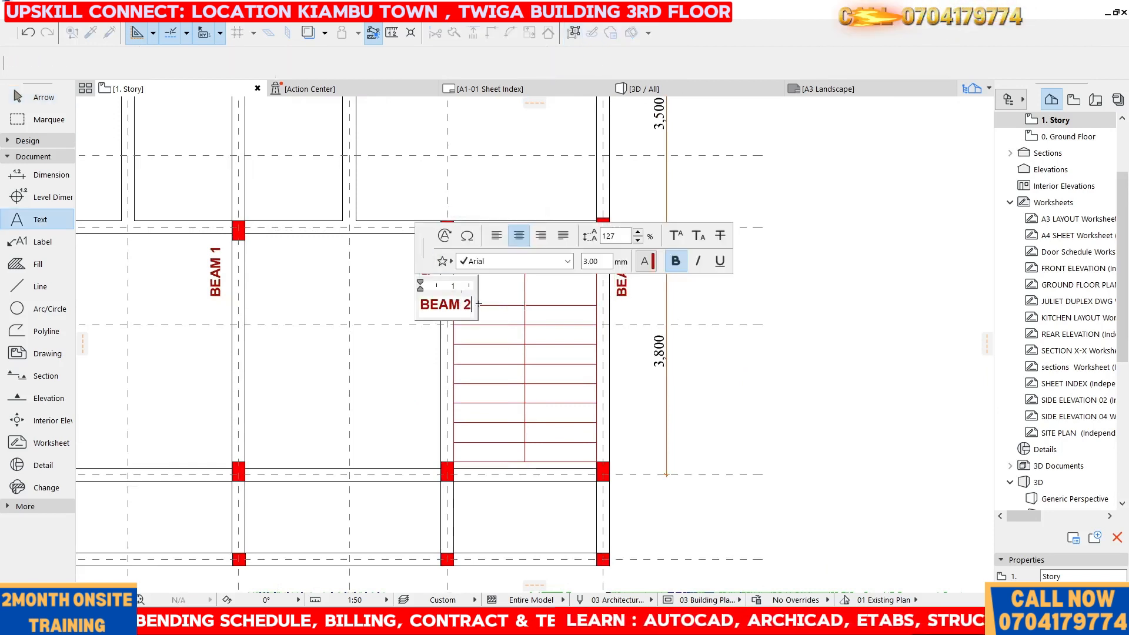
click(734, 396)
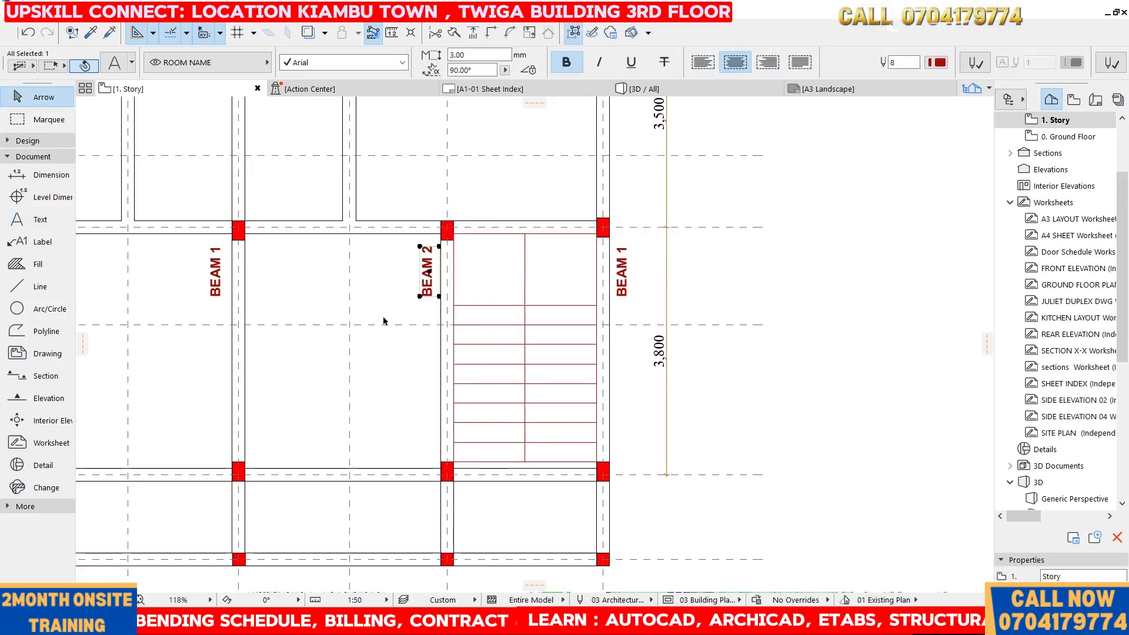
scroll(384, 317, down, 3)
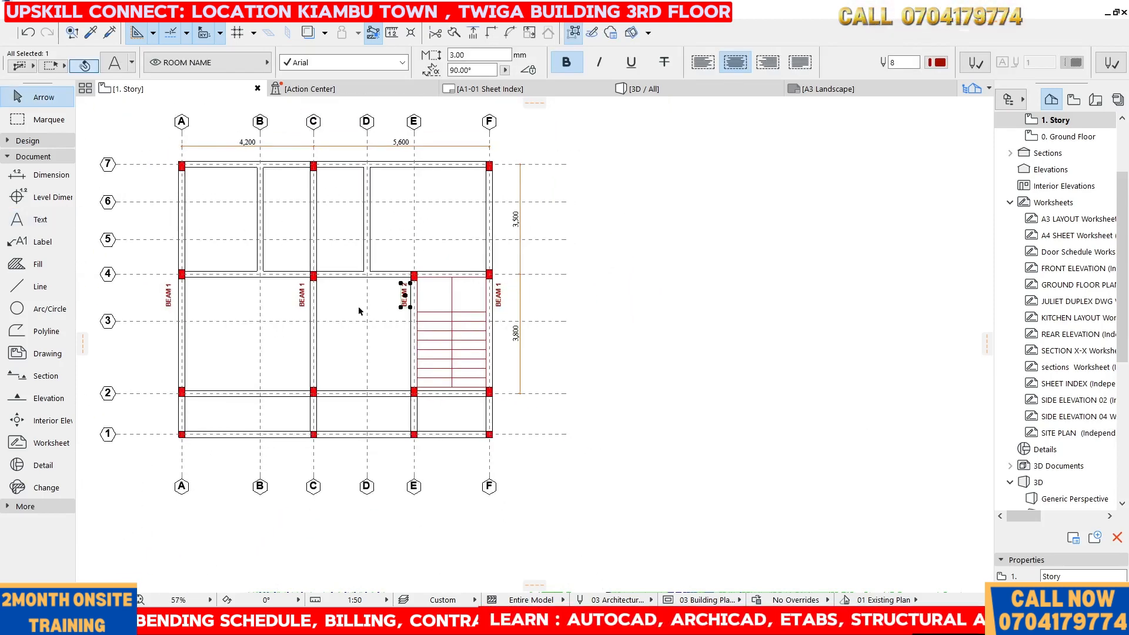
- Copy the BEAM 2 label beside the wall on grid B between grids 5 and 6 and change the copy's text to BEAM 3
key(ctrl+shift+d)
click(406, 295)
scroll(236, 230, up, 5)
click(289, 202)
double_click(285, 191)
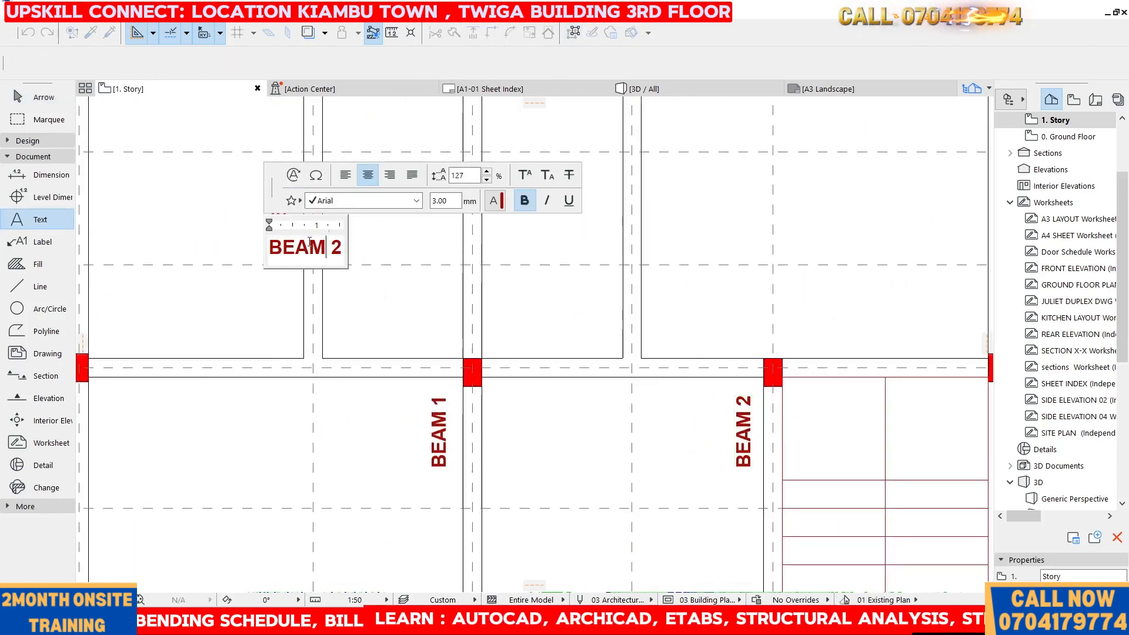
drag(332, 247, 346, 251)
text(3)
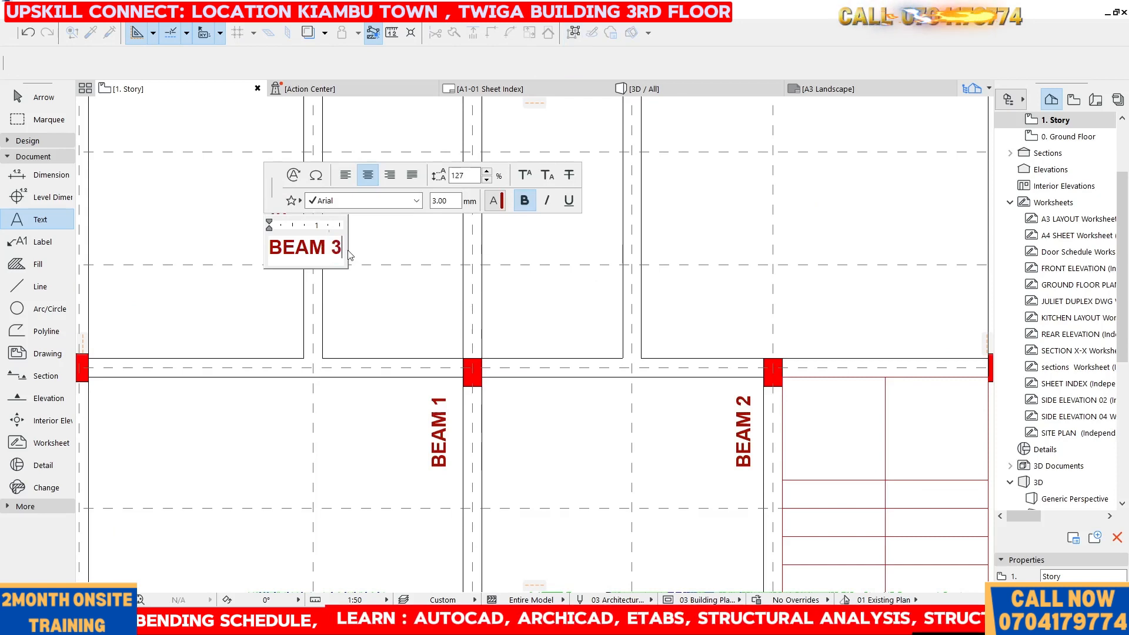
click(369, 311)
scroll(338, 259, down, 5)
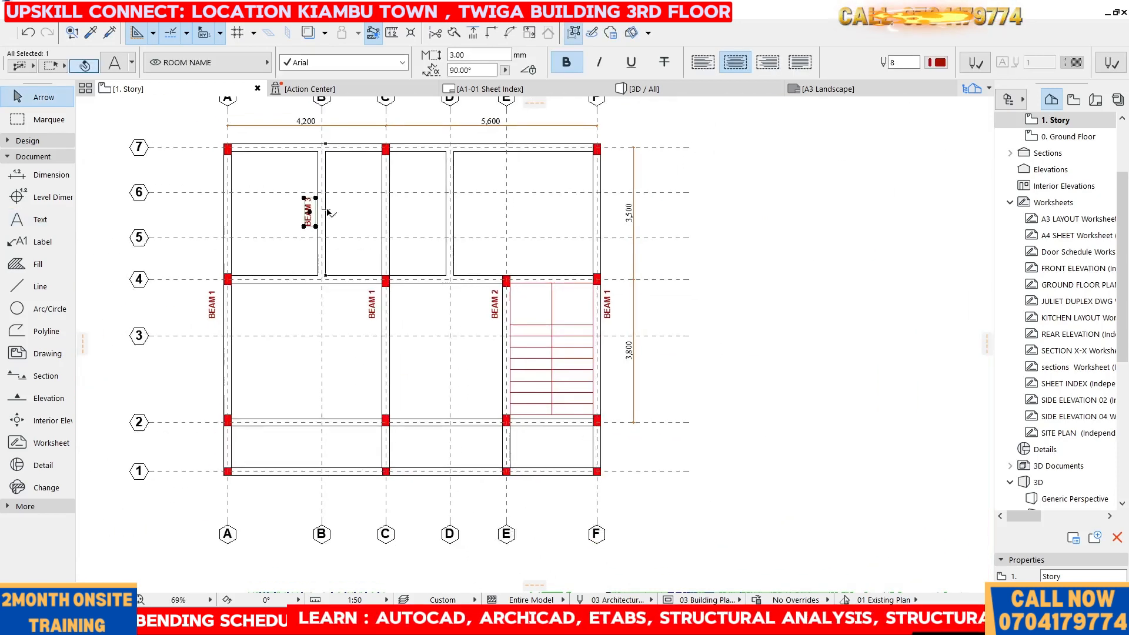
- Copy the BEAM 3 label horizontally from grid B to beside the wall on grid D
double_click(307, 210)
drag(311, 213, 434, 212)
scroll(433, 212, up, 5)
- Change the text of the copied label beside grid D to BEAM 4 and set it back to BEAM 3
double_click(430, 216)
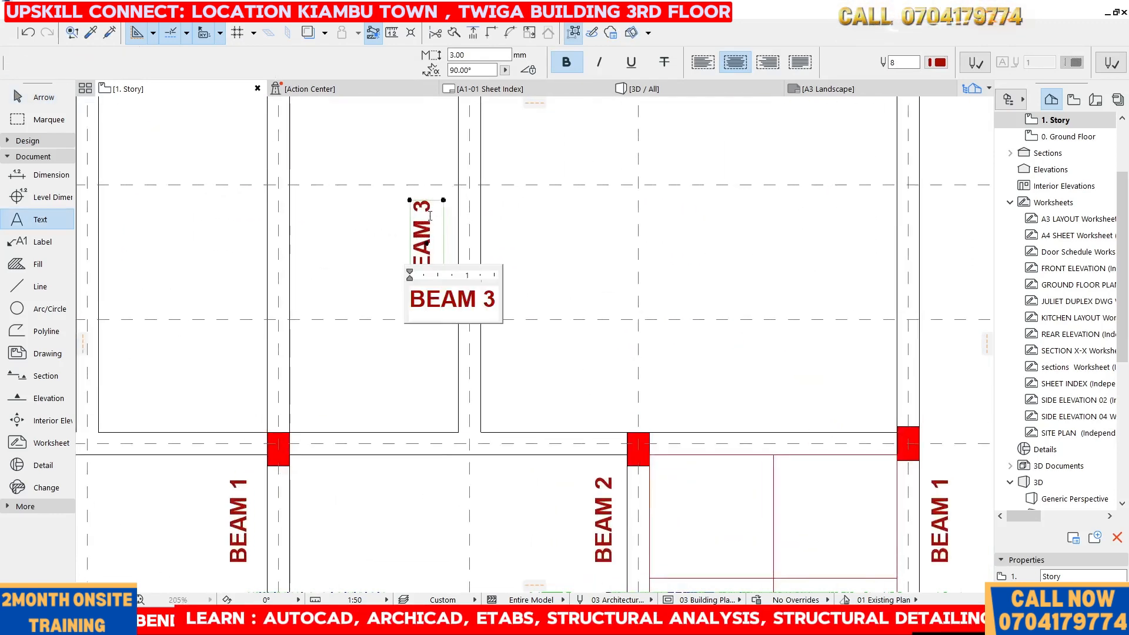
drag(481, 300, 522, 303)
text(4)
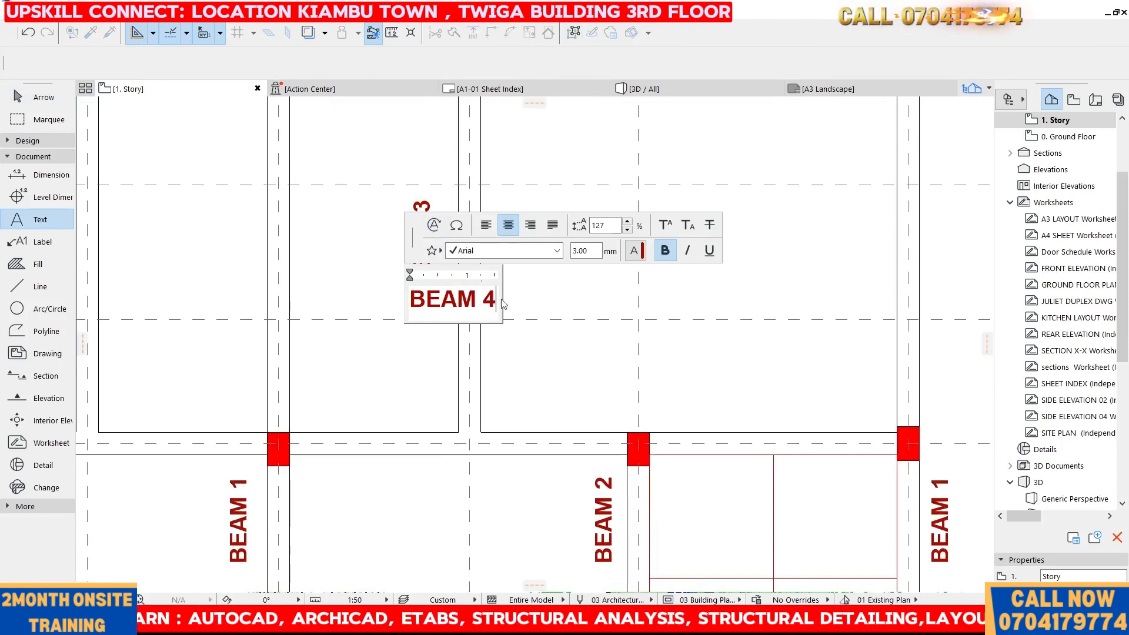
mouse_move(484, 299)
mouse_down()
mouse_move(475, 300)
mouse_move(495, 298)
mouse_up()
text(3)
click(538, 355)
- Examine the labels beside grids B and D and the beam numbering across the whole structural plan
scroll(421, 286, down, 5)
scroll(388, 270, up, 5)
click(510, 299)
click(518, 299)
scroll(520, 297, down, 3)
scroll(351, 289, up, 3)
scroll(351, 298, up, 1)
drag(293, 300, 318, 340)
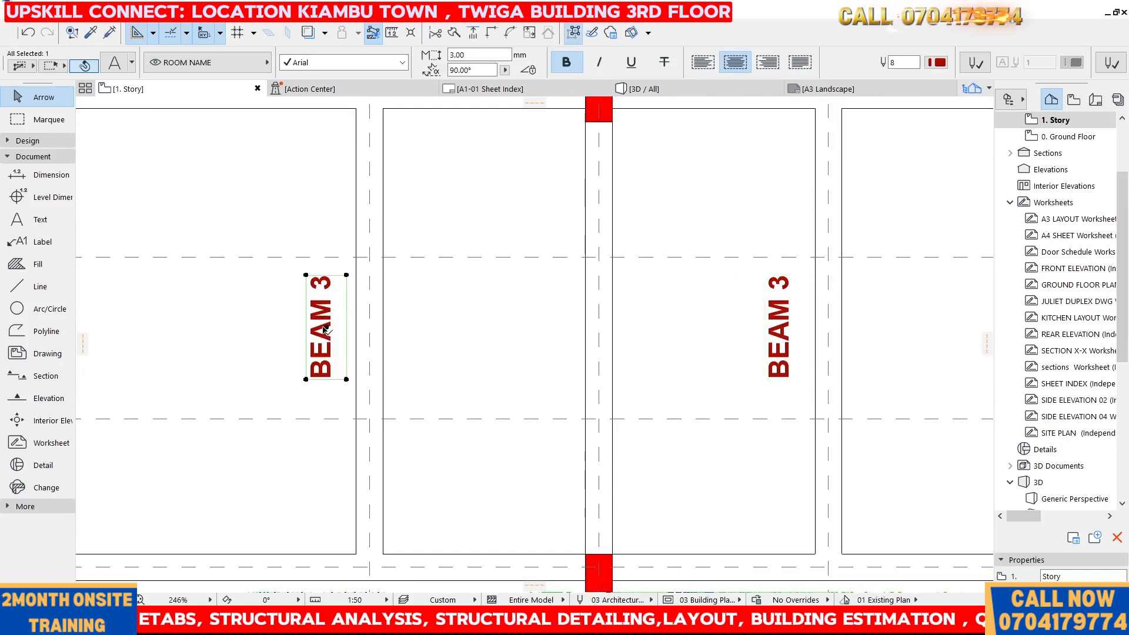
scroll(347, 315, down, 5)
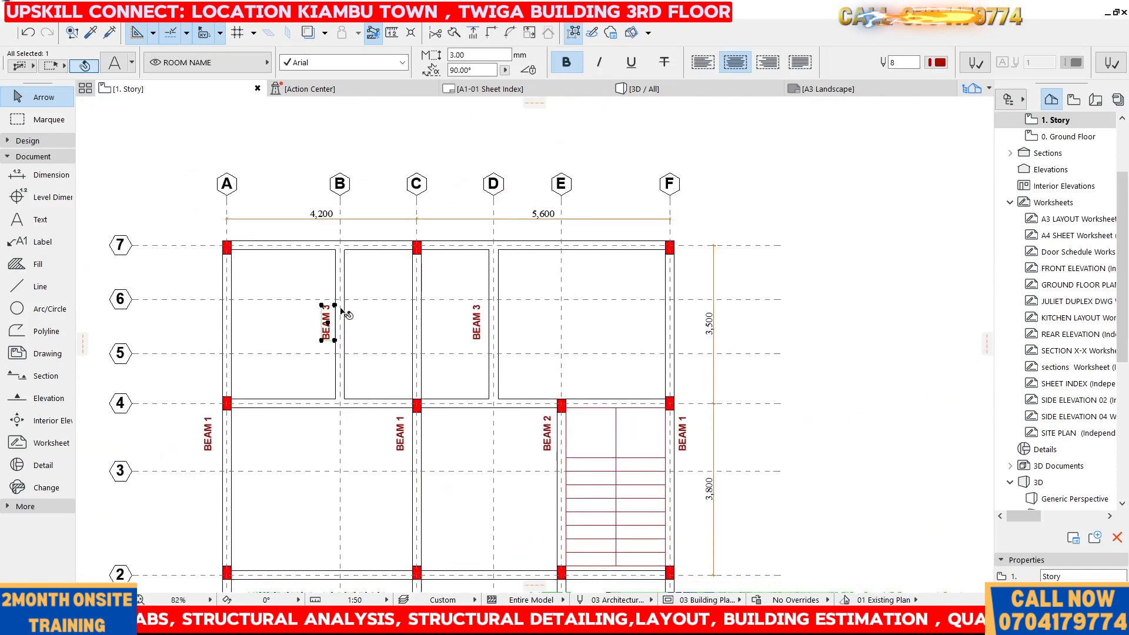
click(437, 338)
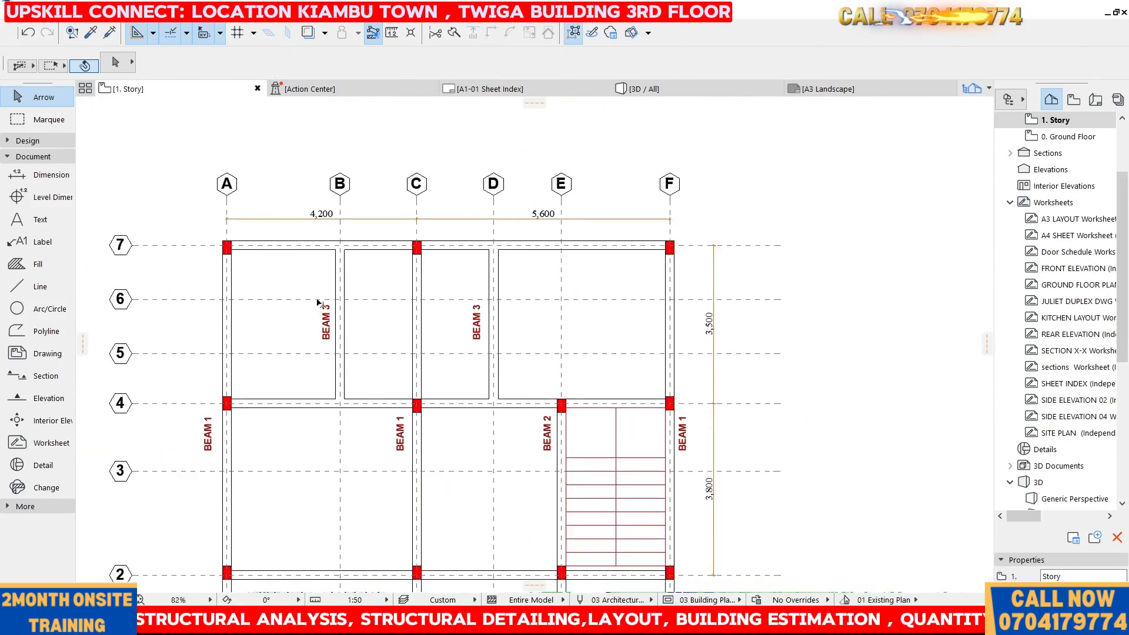
click(481, 334)
mouse_move(477, 322)
mouse_down()
mouse_move(499, 326)
mouse_move(478, 323)
mouse_up()
click(575, 327)
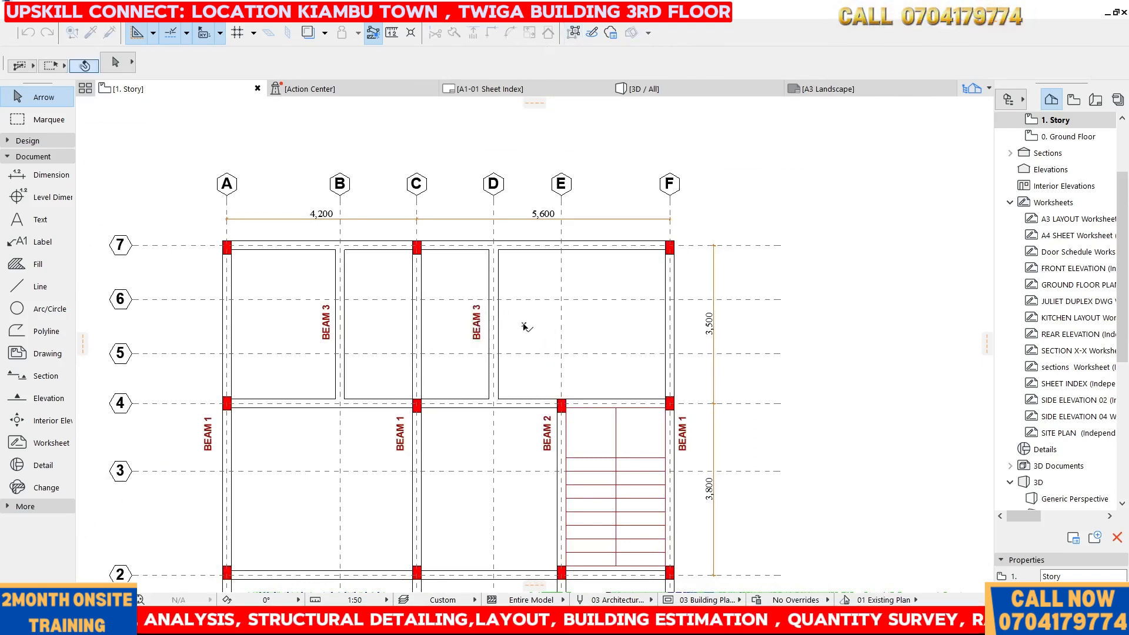
scroll(486, 285, down, 3)
scroll(436, 393, up, 3)
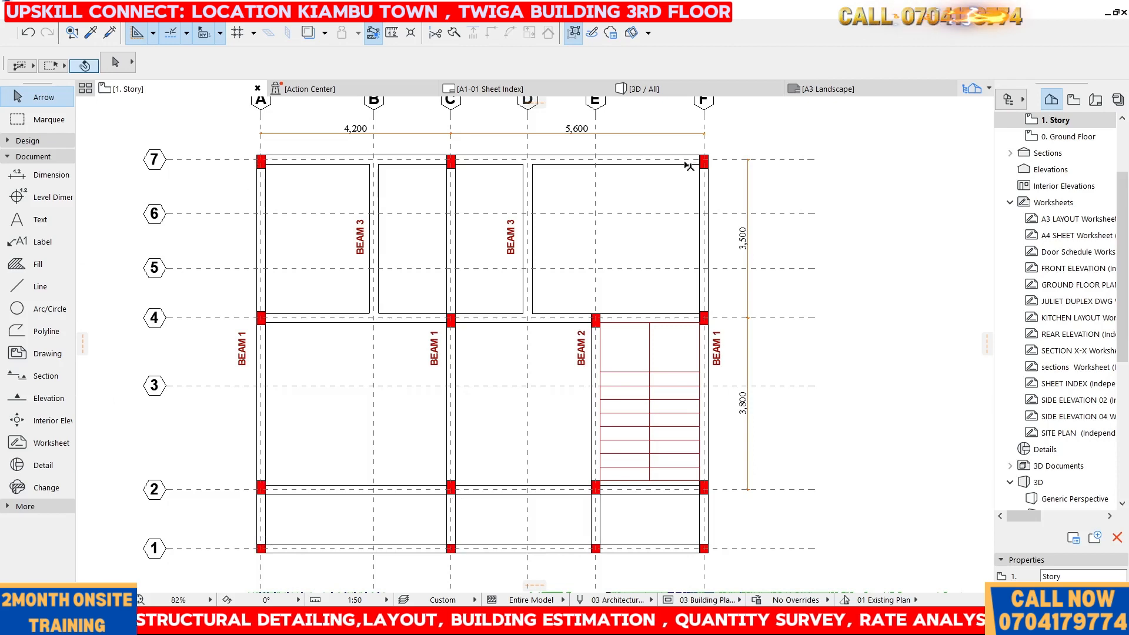
scroll(575, 344, down, 2)
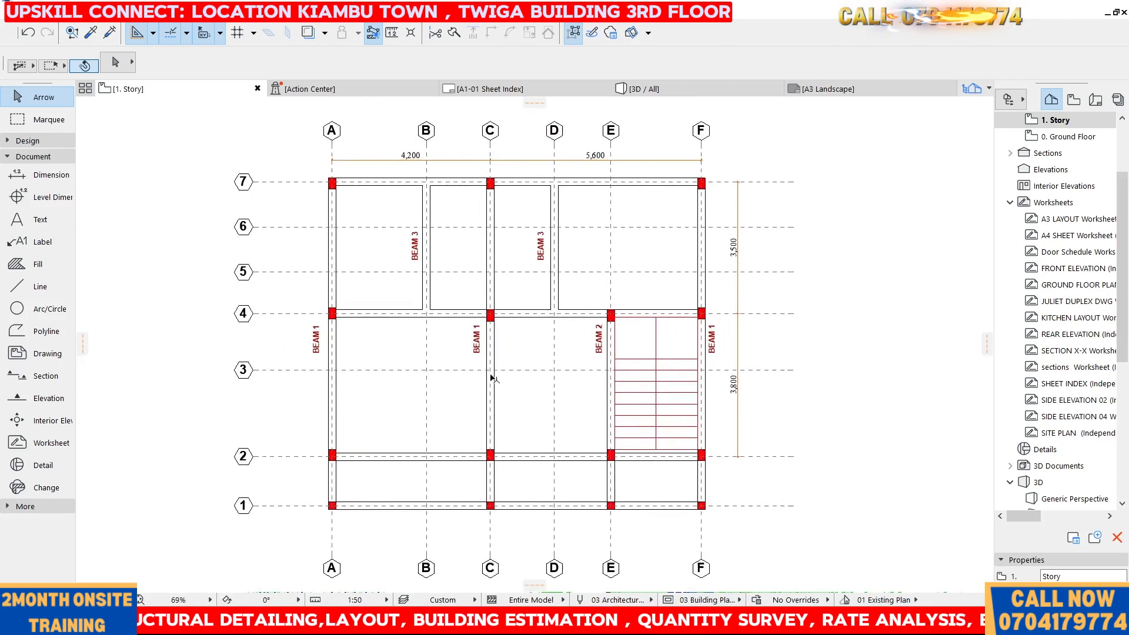
scroll(476, 348, up, 3)
scroll(356, 157, down, 4)
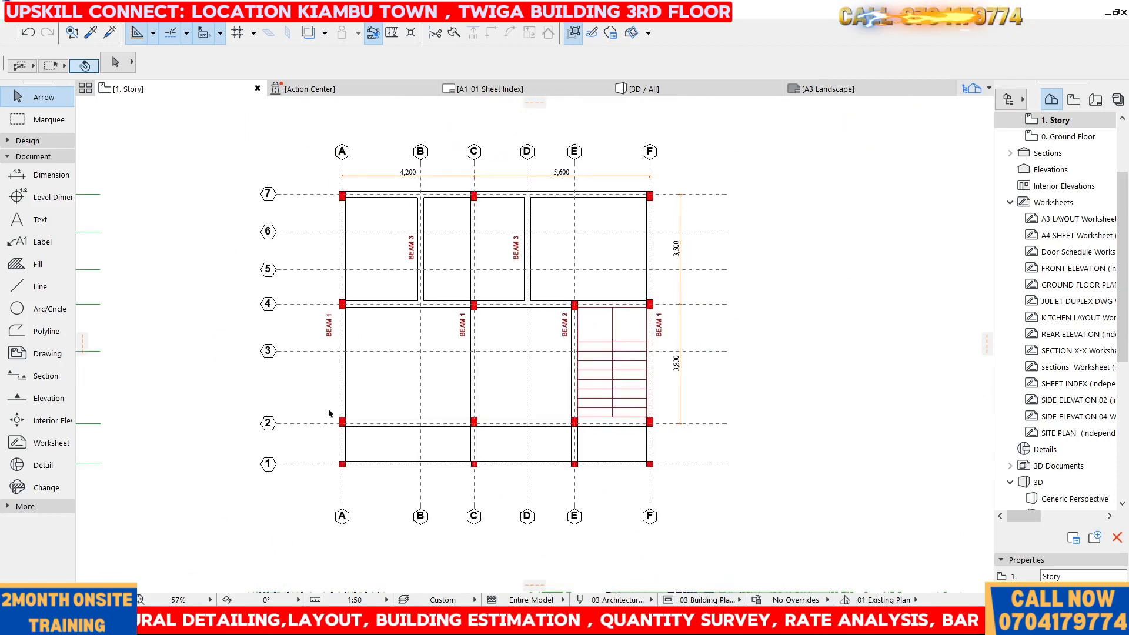
- Copy the BEAM 3 label beside grid B to above the plan, between the markers of grids C and D
click(416, 254)
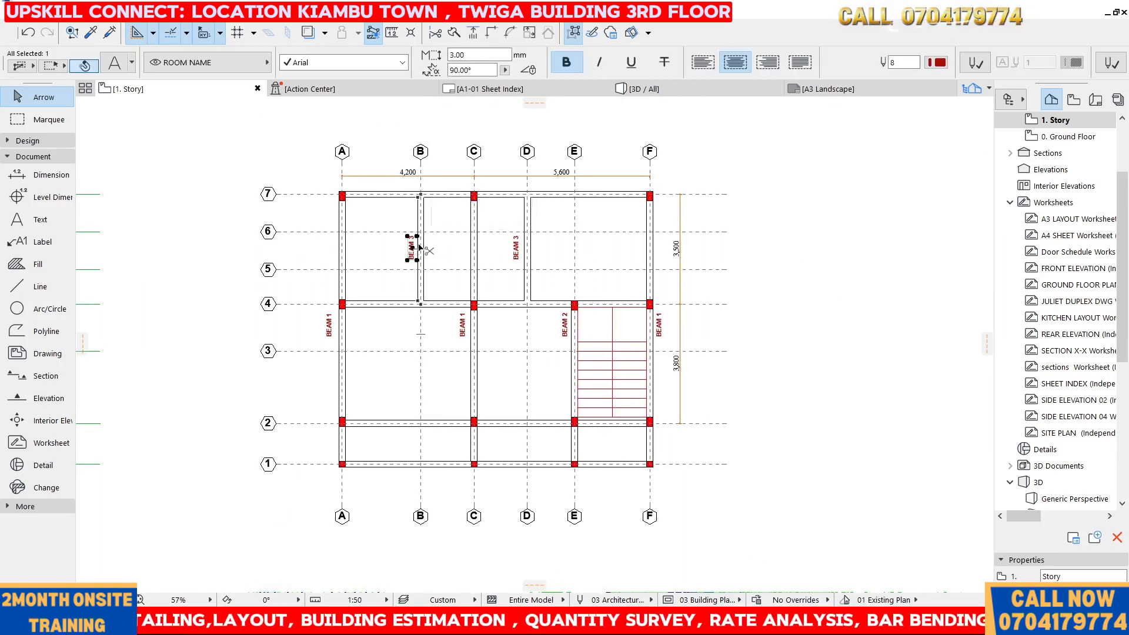
key(ctrl+shift+d)
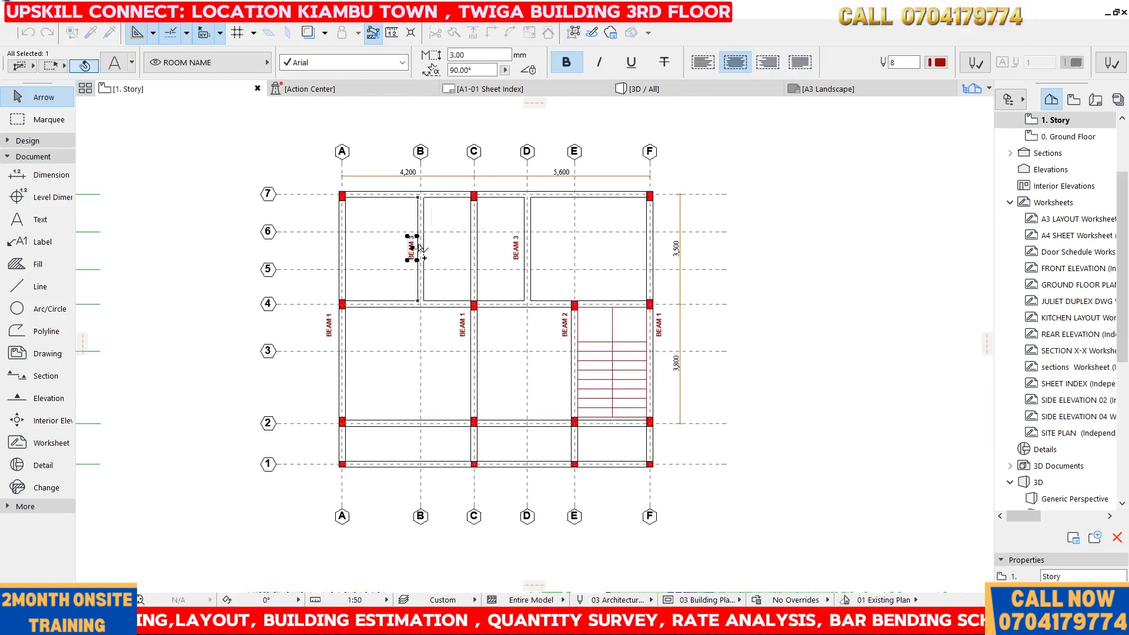
click(418, 253)
click(509, 156)
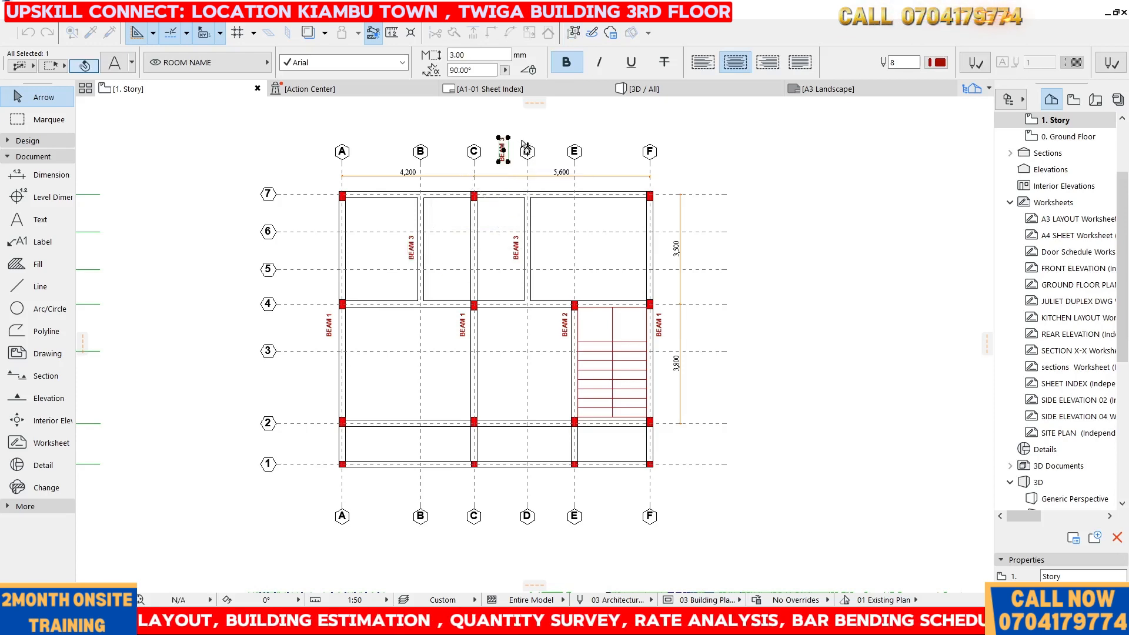
- Try to rotate the copied BEAM 3 label above the plan to horizontal, and undo the rotation
key(ctrl+e)
scroll(516, 129, up, 4)
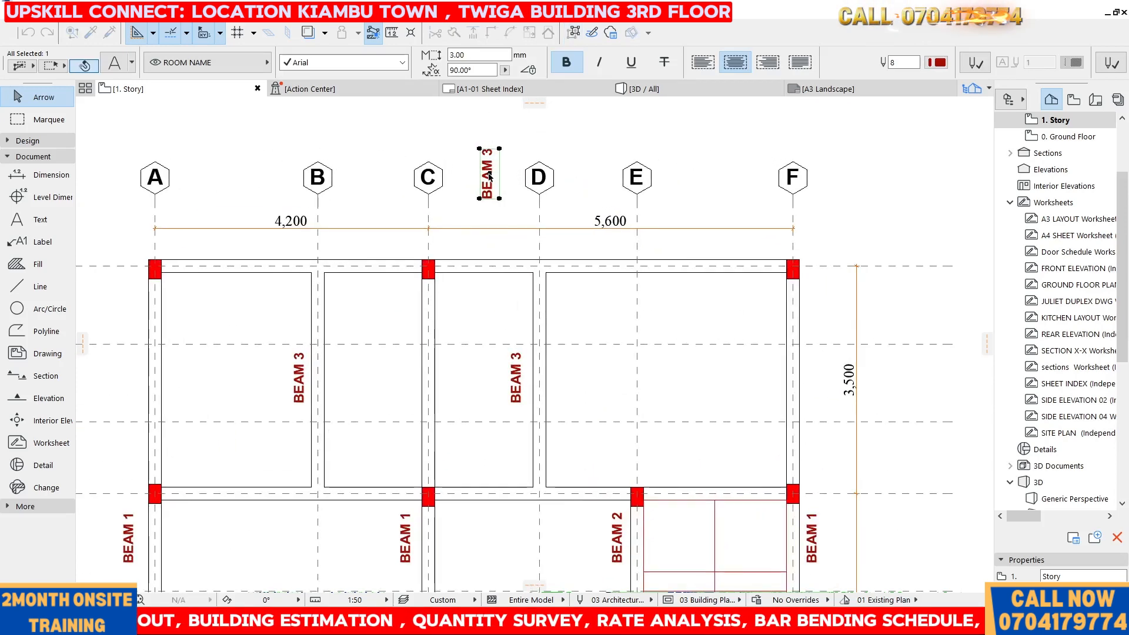
click(489, 174)
click(516, 176)
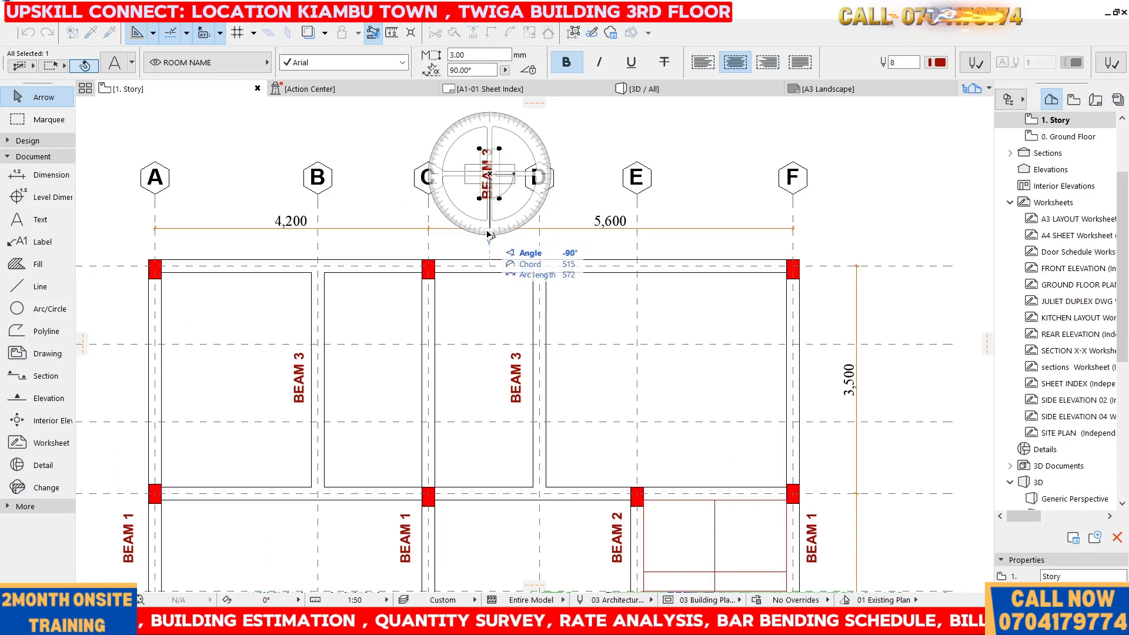
click(492, 237)
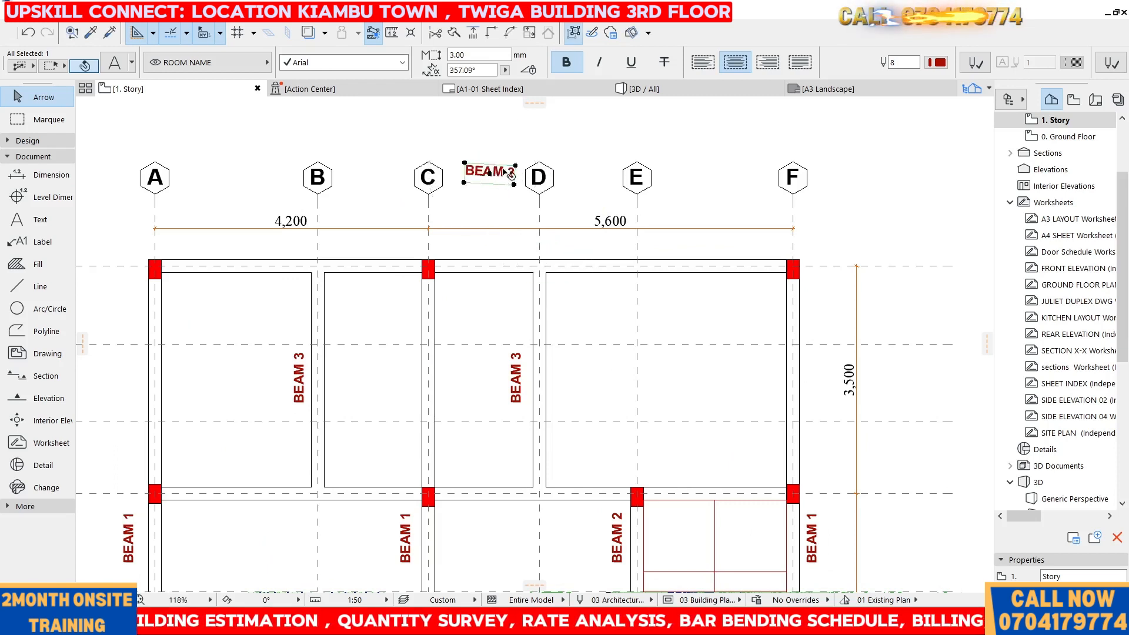
key(ctrl+z)
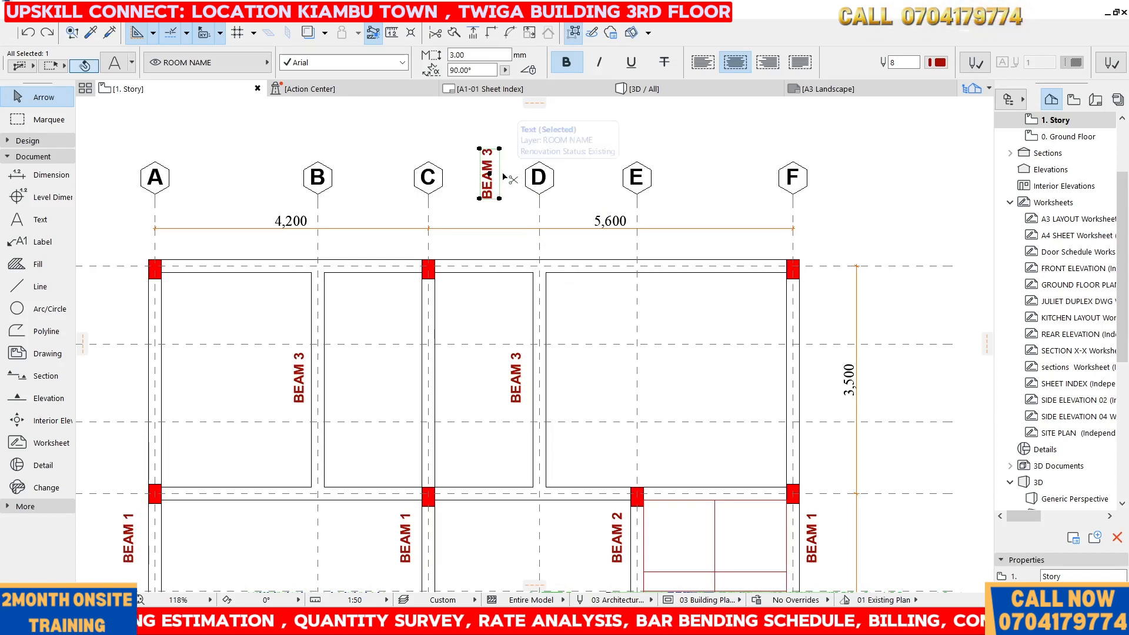
- Rotate the copied BEAM 3 label between the grid C and D markers 90° clockwise about its center to horizontal
key(ctrl+e)
click(490, 175)
click(517, 177)
click(494, 232)
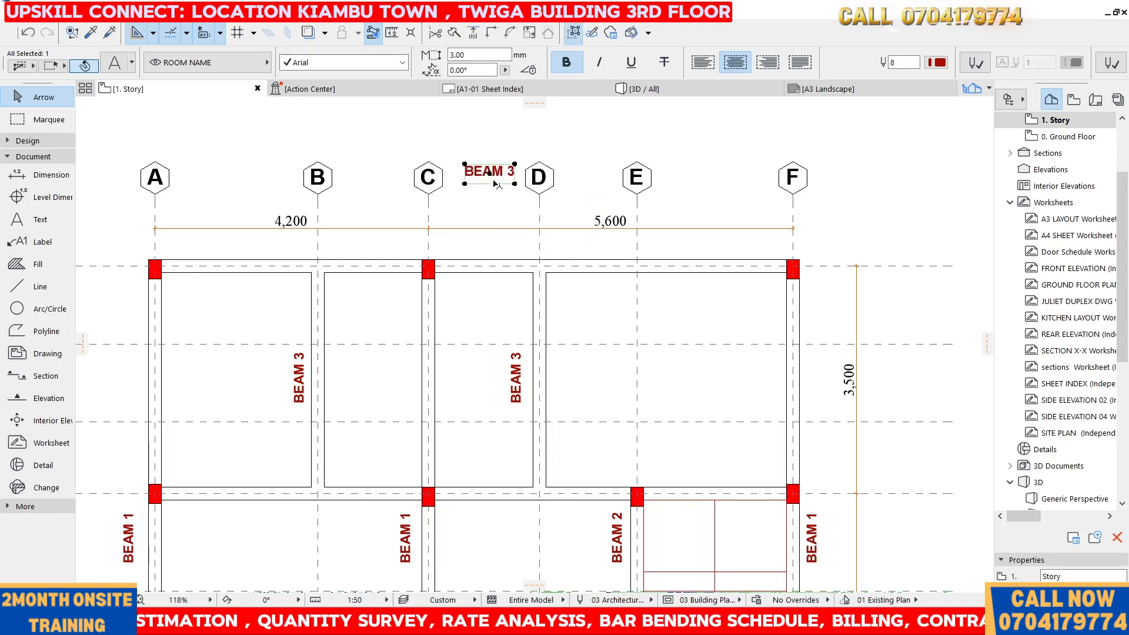
- Move the horizontal BEAM 3 label to just above the grid 7 beam at grid D, and copy it below the grid 1 beam between grids C and D
drag(491, 175, 539, 248)
key(ctrl+shift+d)
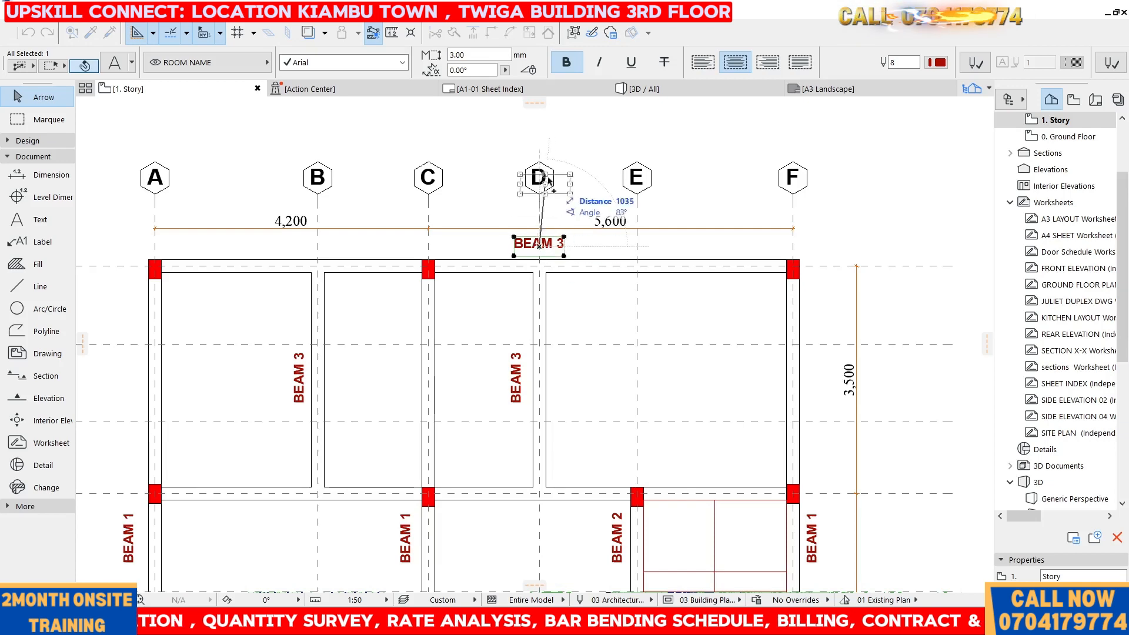
scroll(539, 248, down, 5)
scroll(474, 264, up, 6)
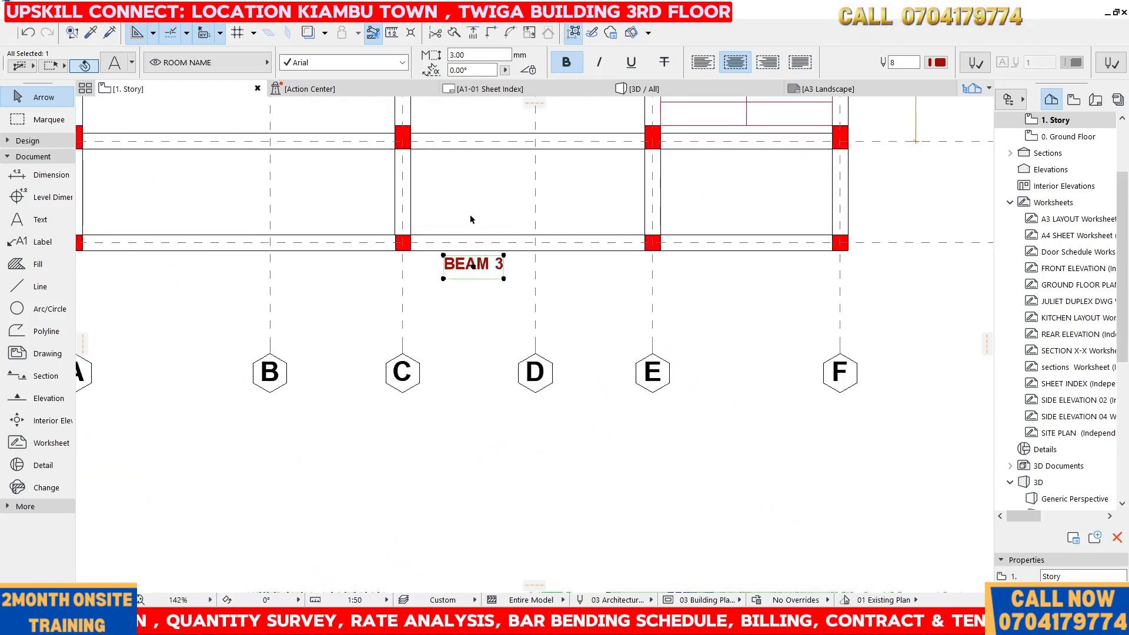
- Copy the label below the grid 1 beam to just above the grid 2 beam, and change the lower label to BEAM 4
key(ctrl+shift+d)
click(476, 266)
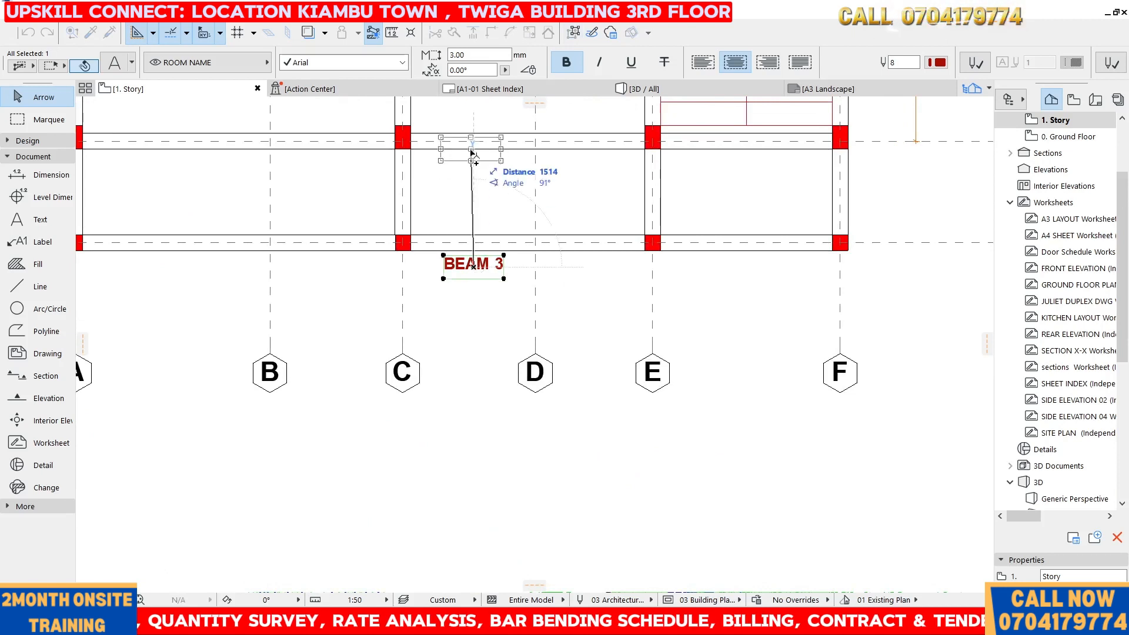
click(475, 119)
double_click(500, 265)
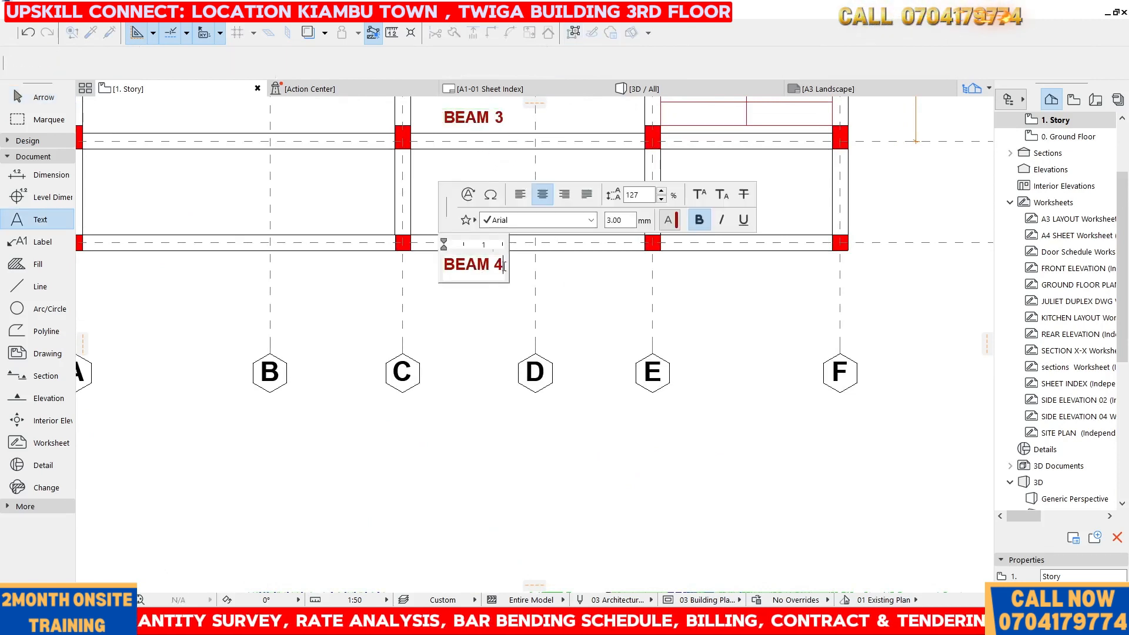
click(473, 322)
- Change the text of the label above the grid 2 beam to BEAM 4
scroll(430, 212, down, 3)
scroll(420, 158, up, 4)
click(494, 252)
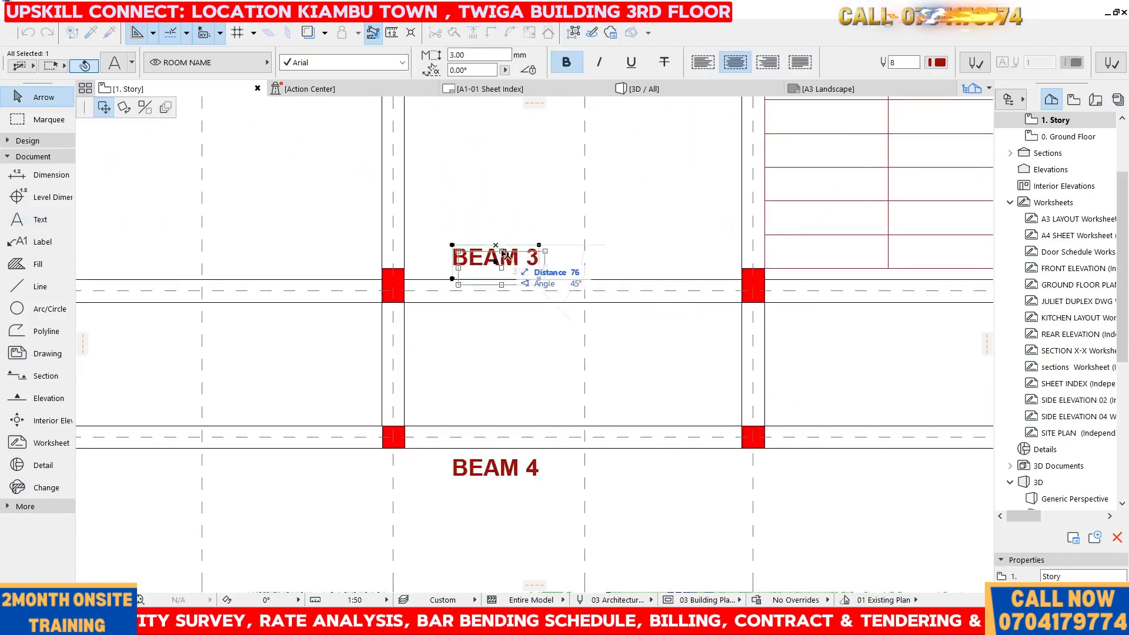
key(F1)
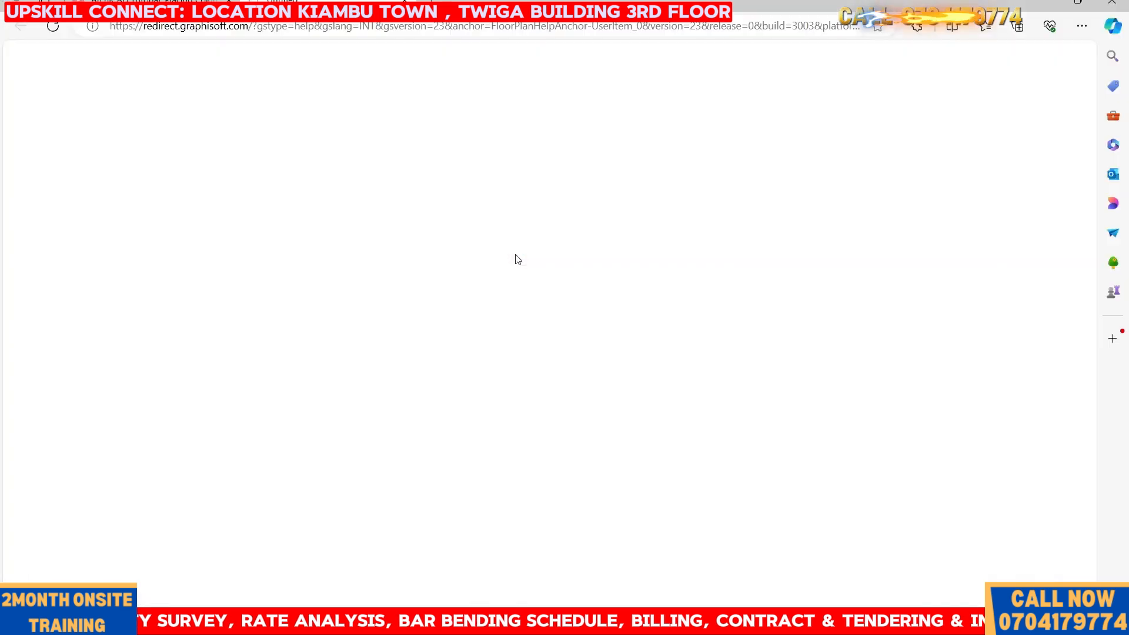
click(1052, 3)
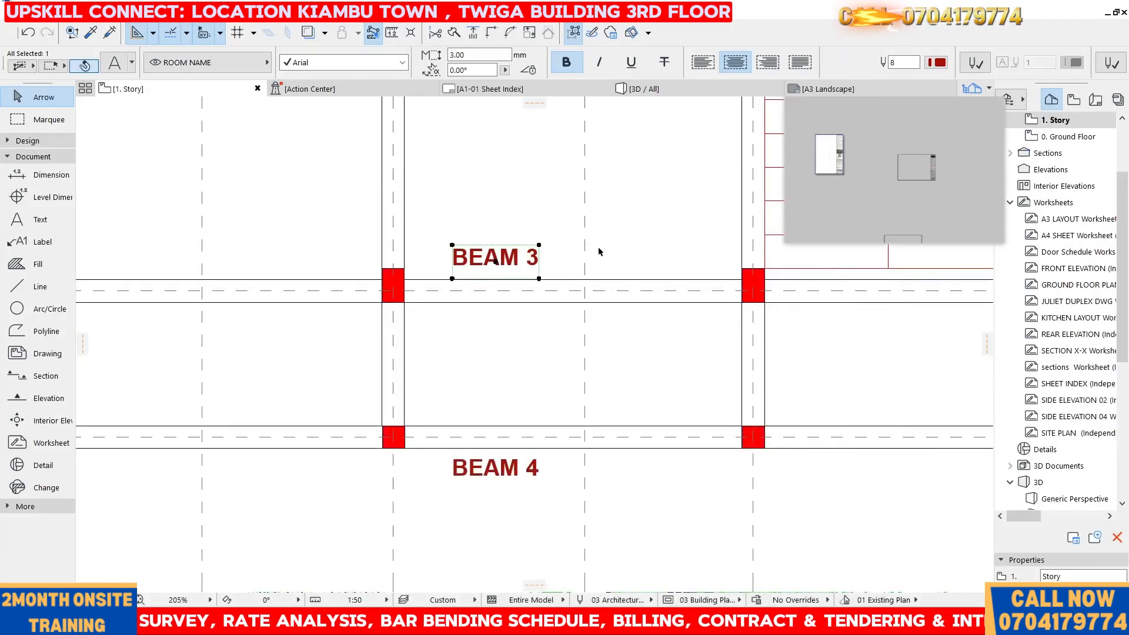
double_click(527, 257)
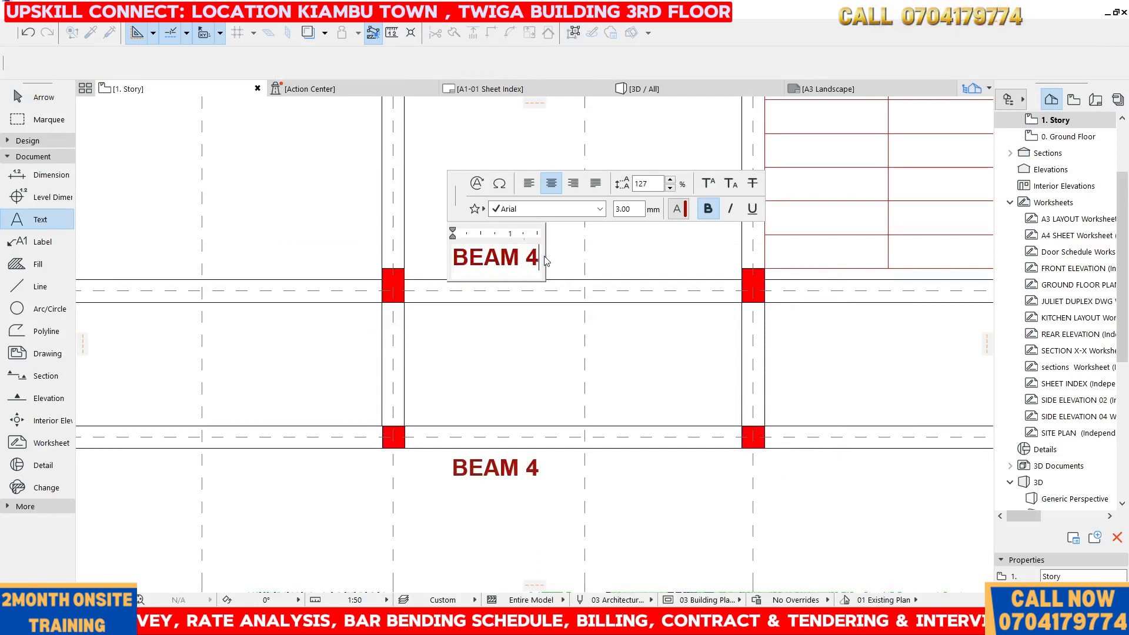
click(570, 369)
- Copy the BEAM 4 label from the grid 2 beam to just below the grid 4 beam, between grids C and D
scroll(431, 332, down, 6)
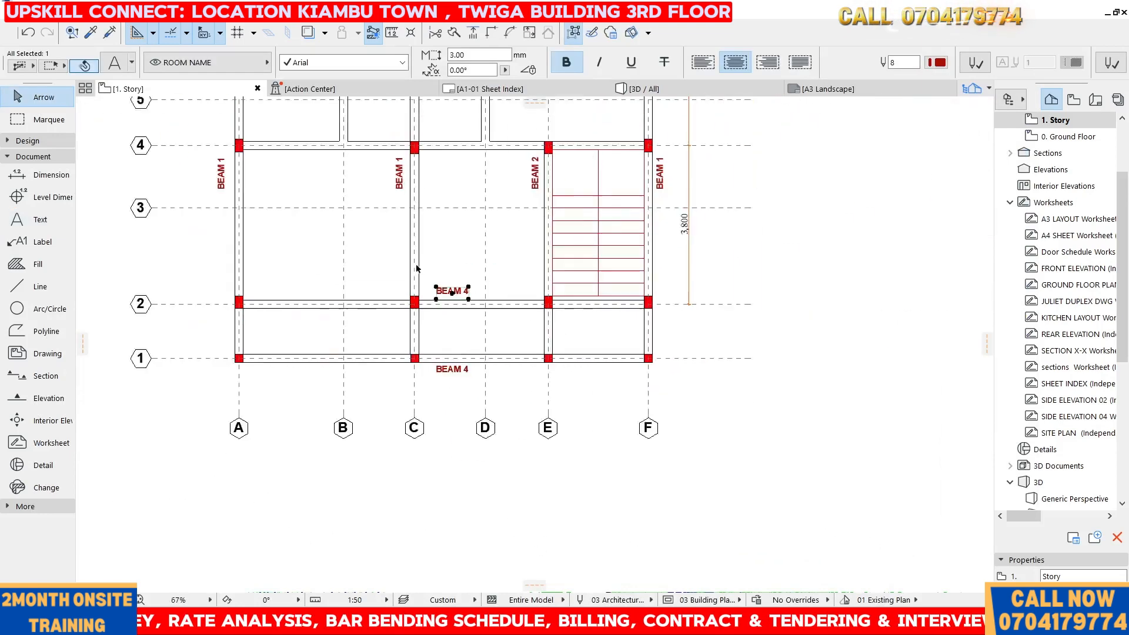
scroll(414, 223, up, 3)
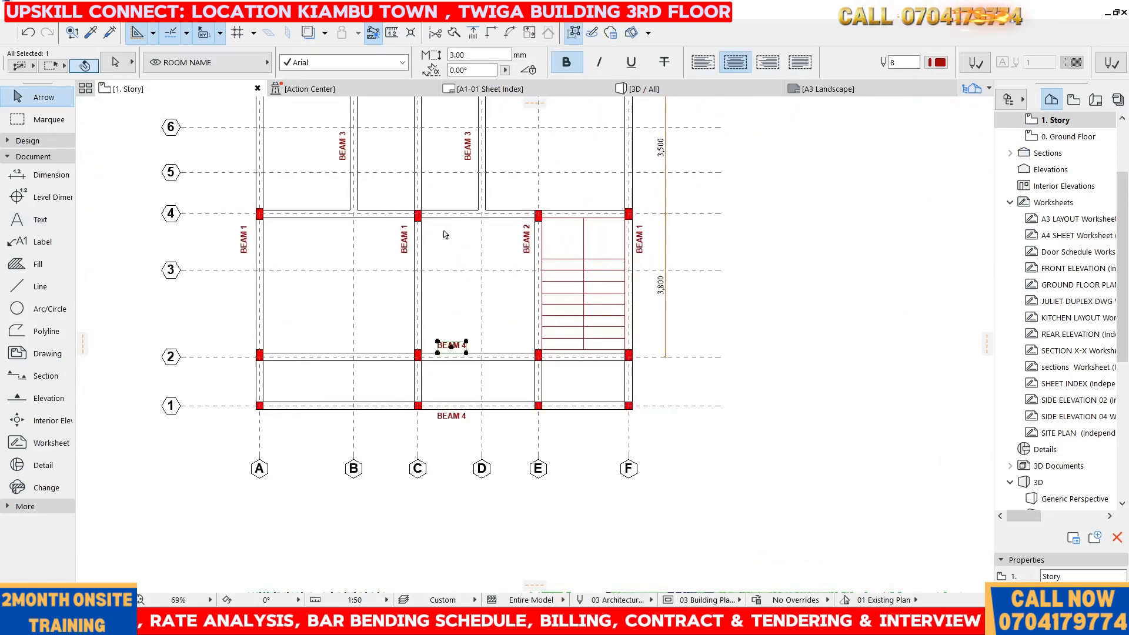
key(ctrl+shift+d)
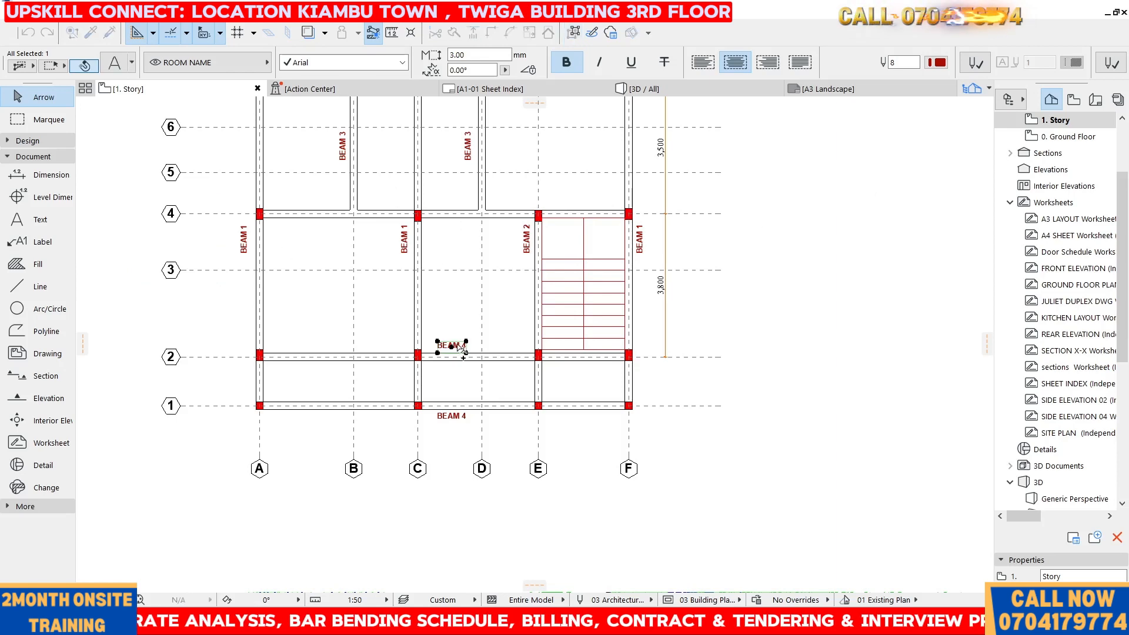
click(450, 346)
click(452, 227)
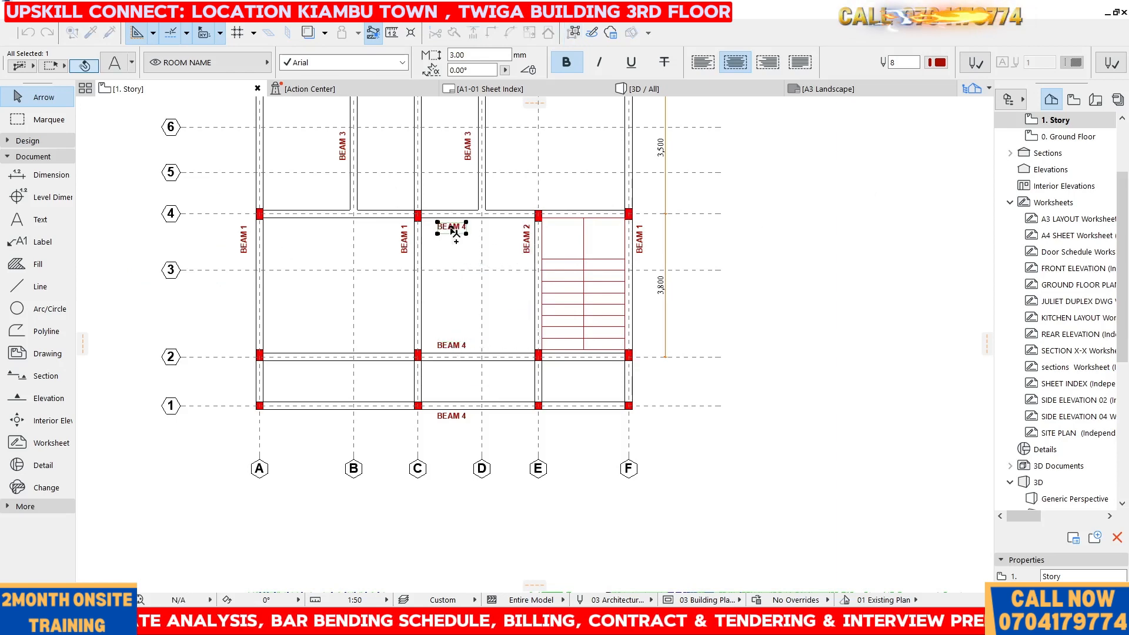
- Re-enter 4 as the beam number in the label below the grid 4 beam
scroll(452, 228, up, 3)
scroll(452, 230, up, 3)
double_click(491, 233)
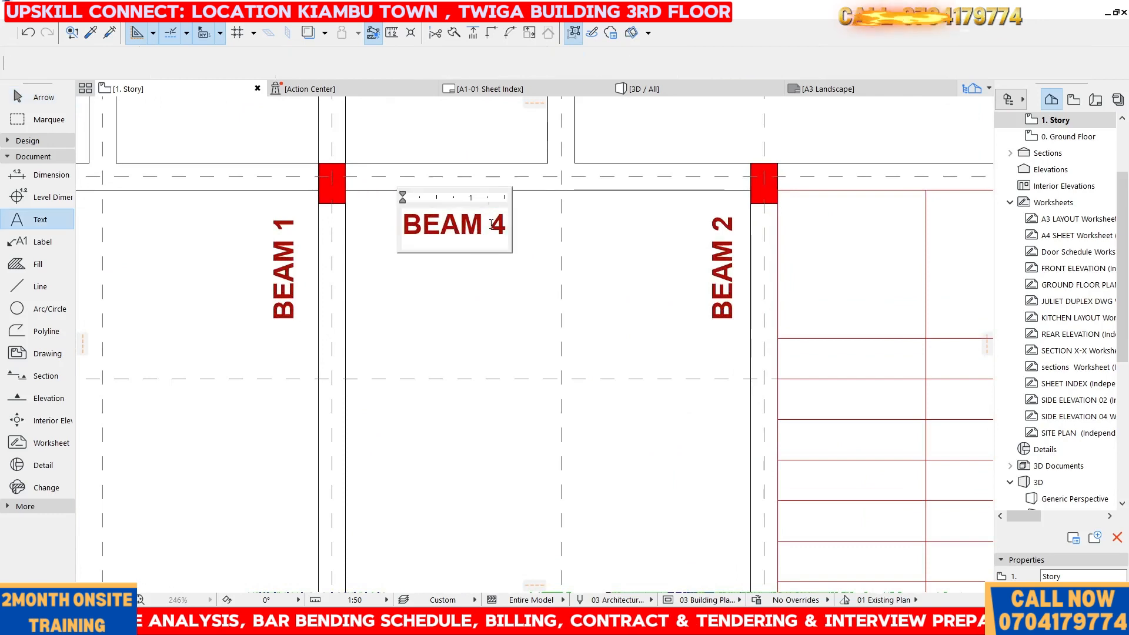
drag(490, 224, 509, 224)
key(BackSpace)
text(4)
click(501, 316)
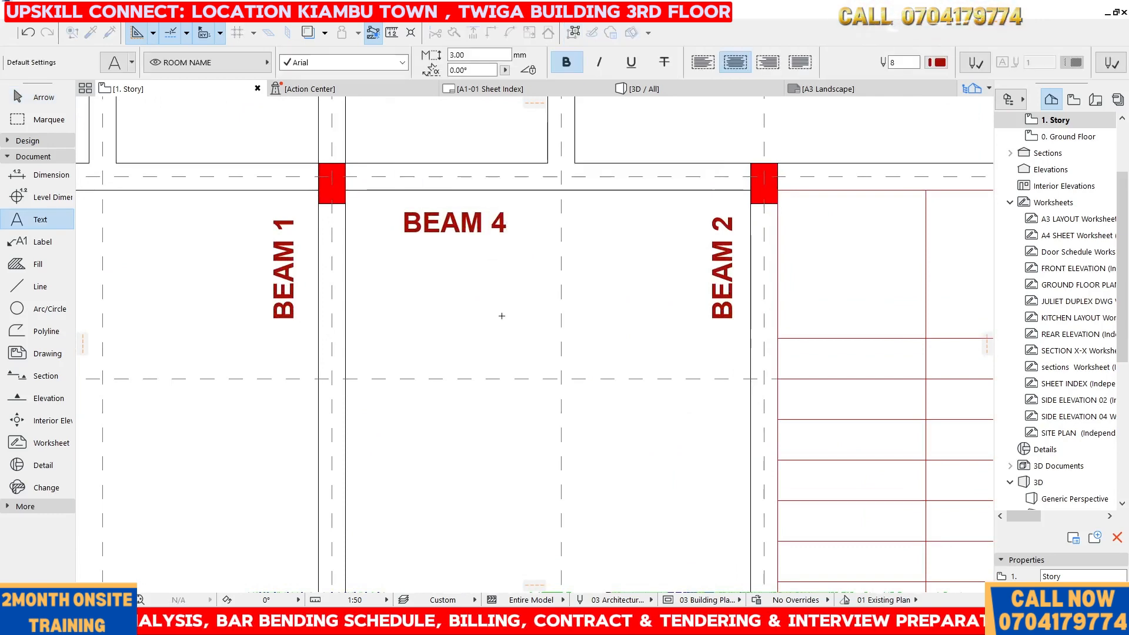
- Examine the beam labels in both directions and the columns across the whole structural plan
scroll(496, 325, down, 7)
click(510, 260)
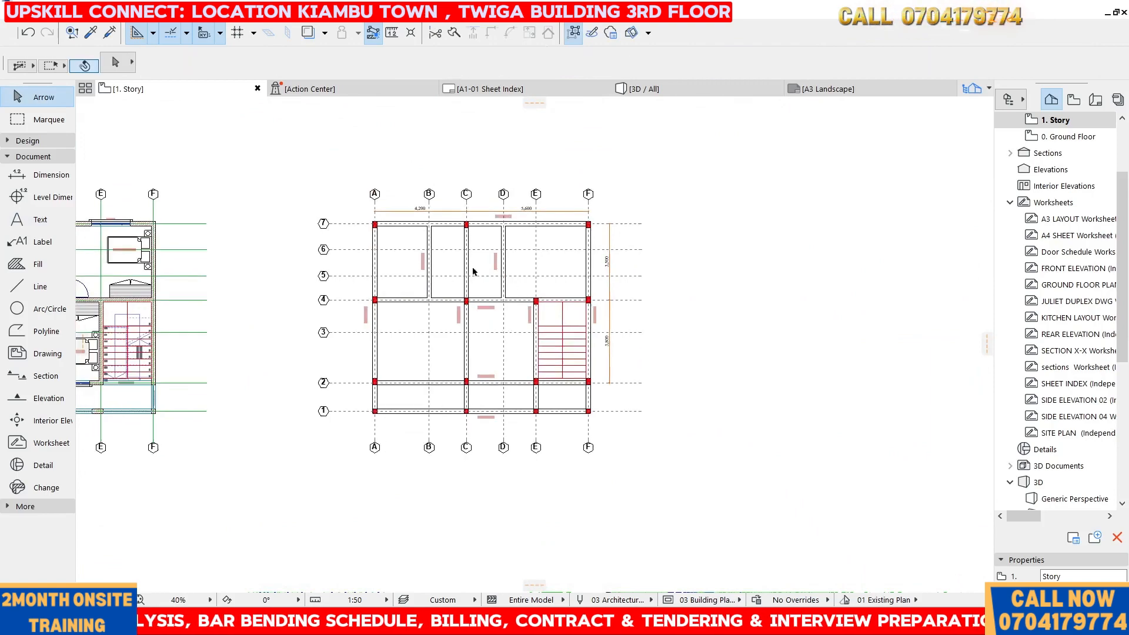
scroll(450, 248, up, 4)
scroll(303, 173, down, 4)
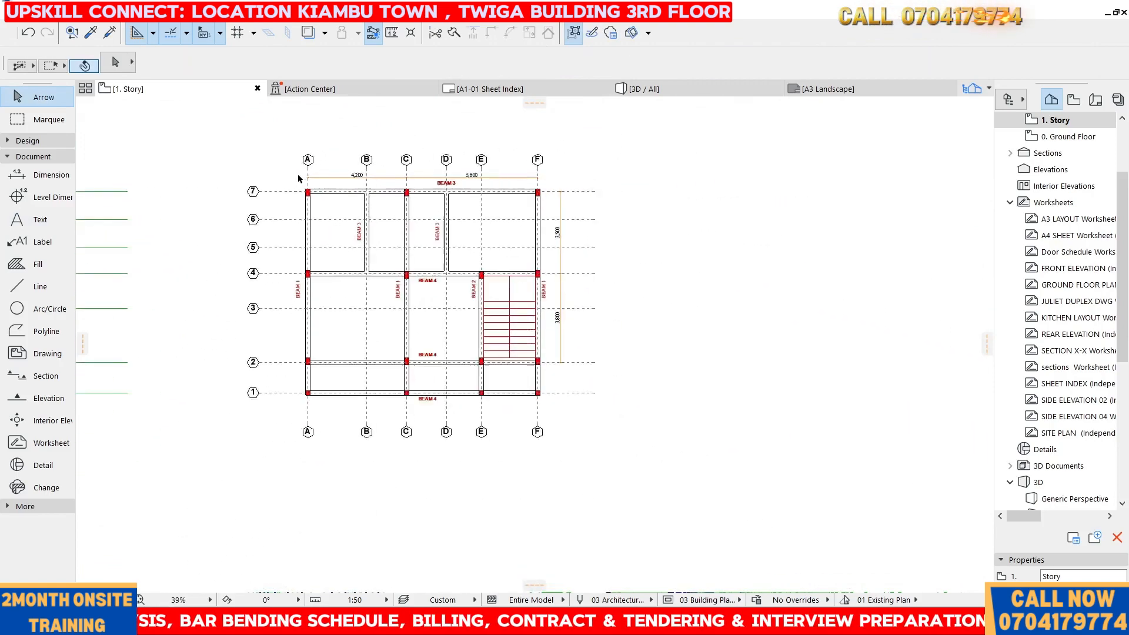
scroll(364, 247, up, 4)
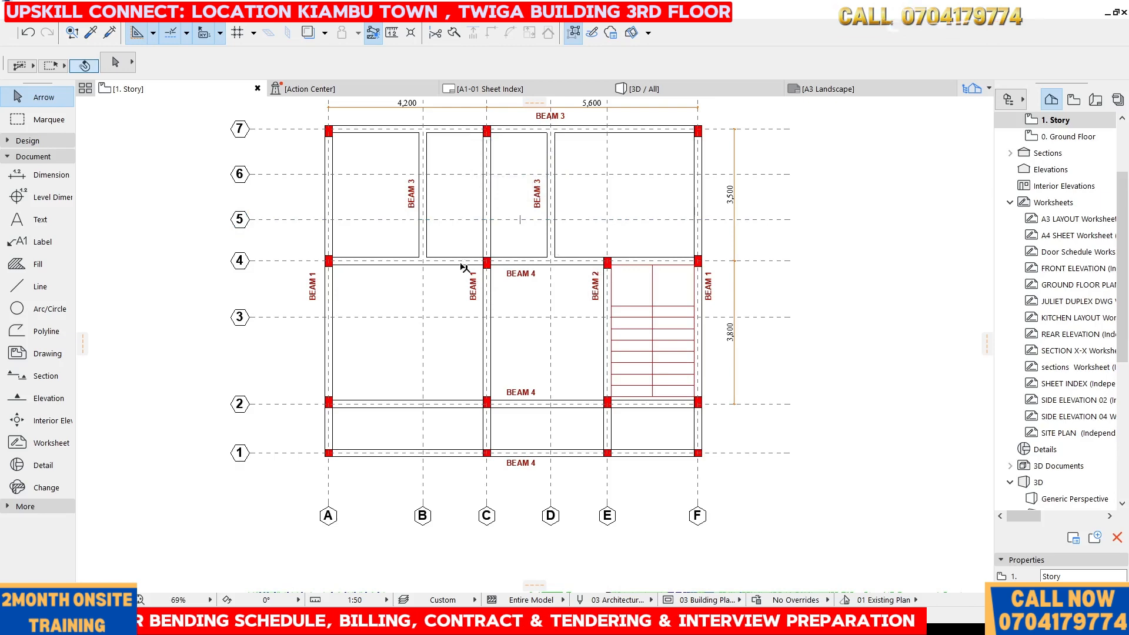
scroll(419, 282, down, 2)
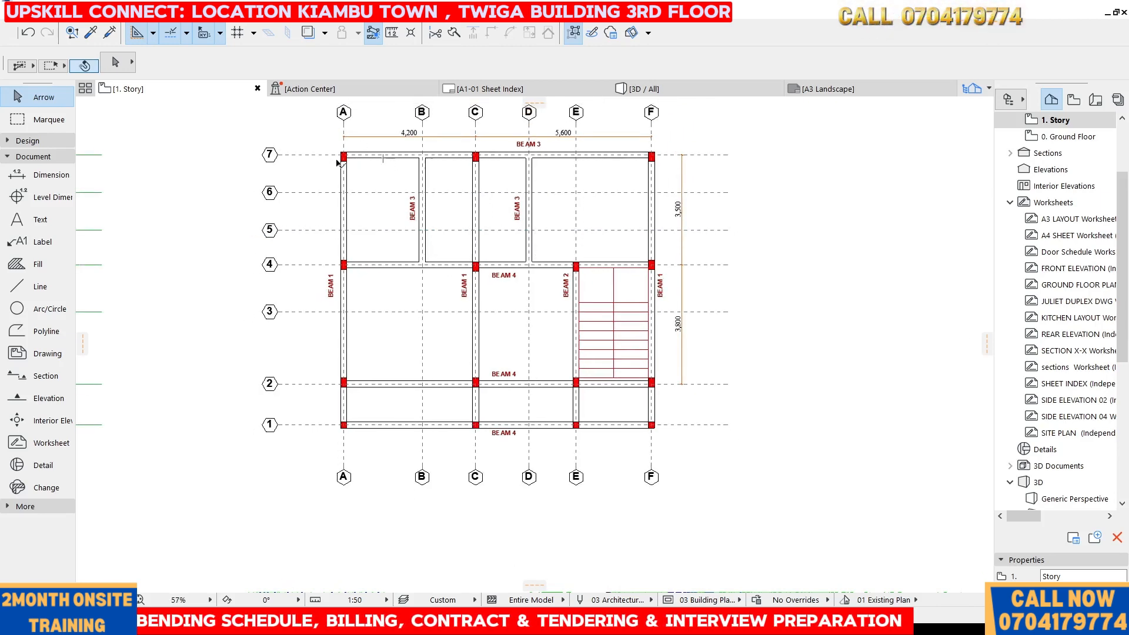
scroll(341, 157, up, 7)
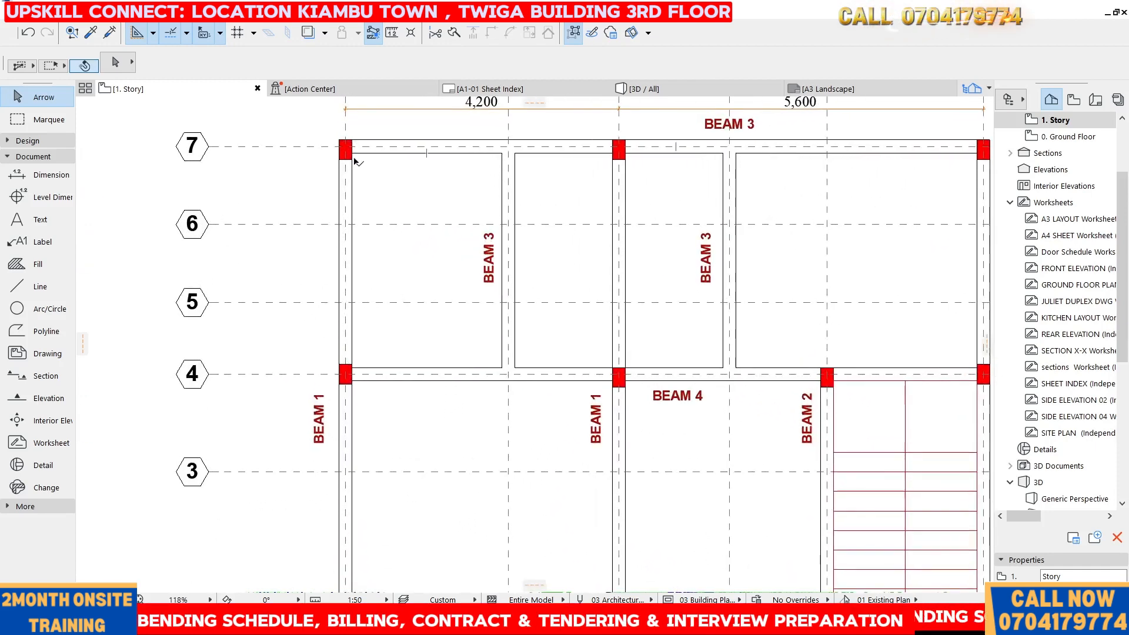
scroll(354, 161, down, 3)
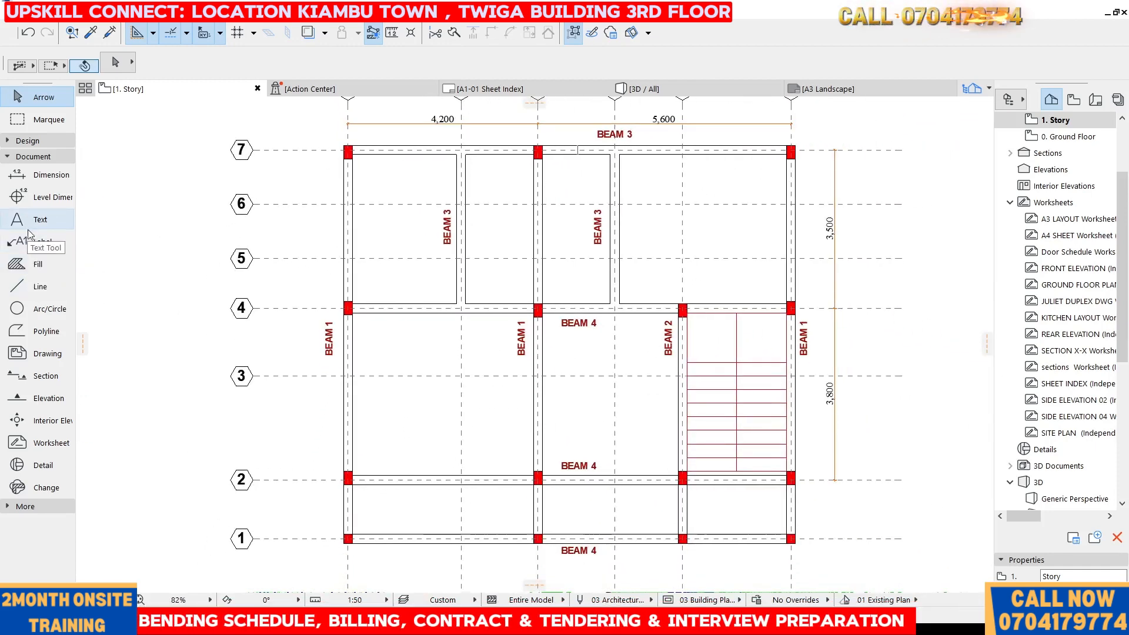
- Add the text label C1 inside the plan, near the column at the intersection of grids A and 7
click(27, 222)
click(370, 167)
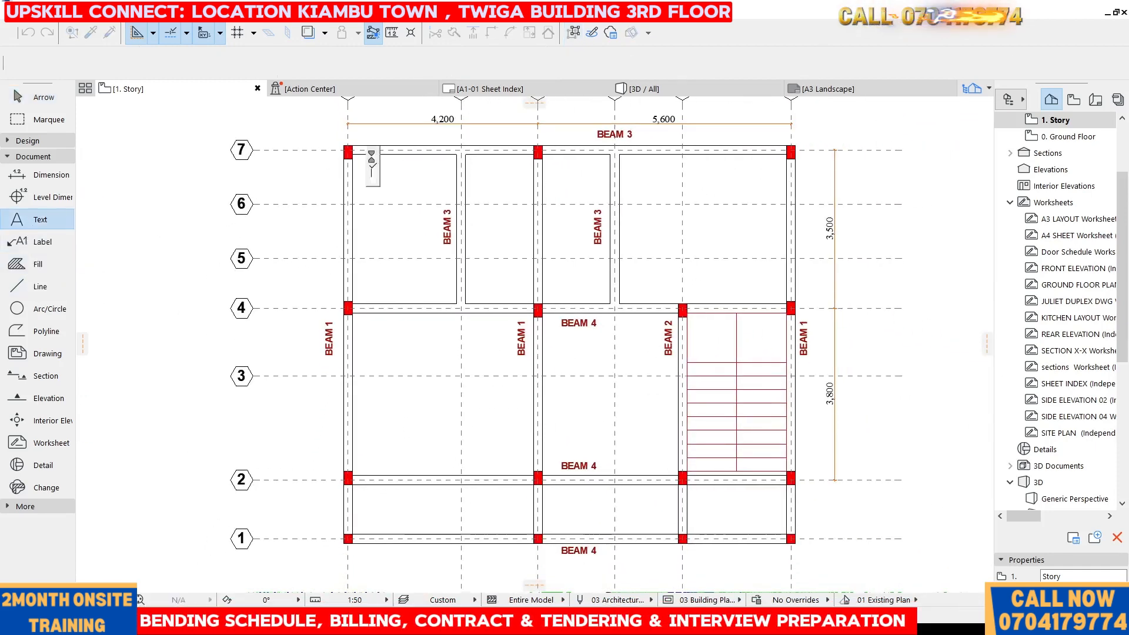
text(C)
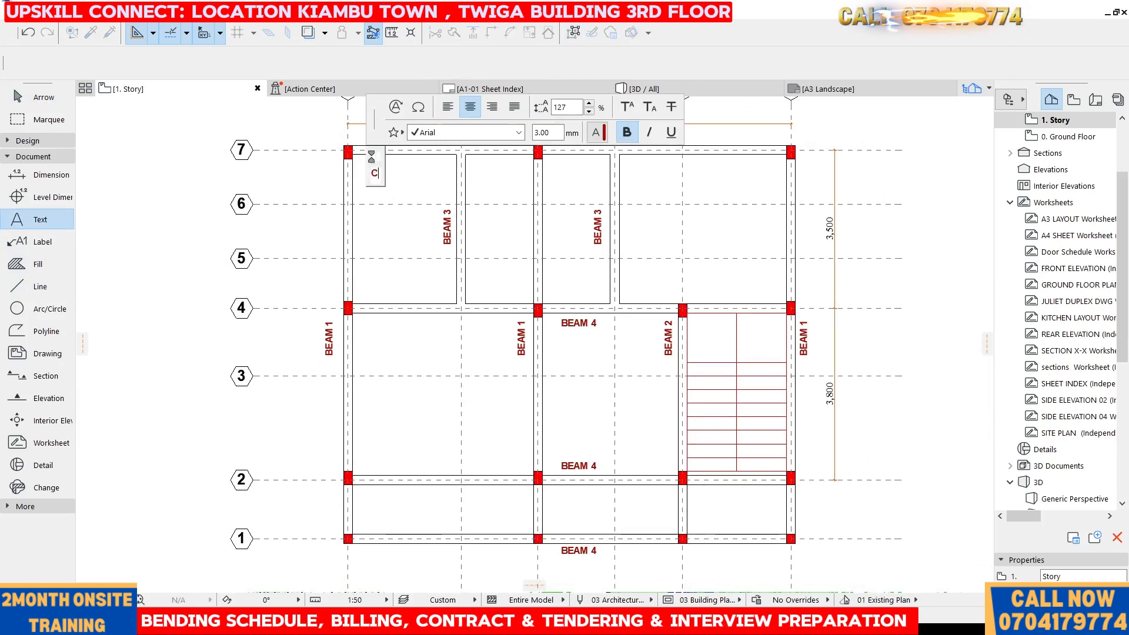
text(1)
click(390, 233)
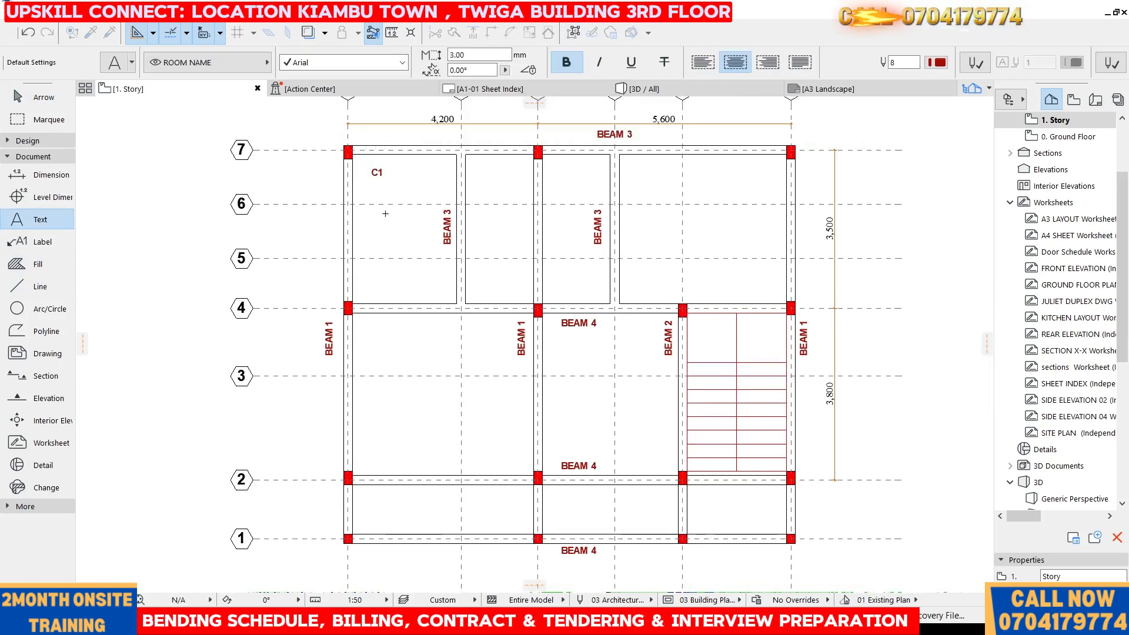
- Move the C1 label closer to the column at grids A and 7
key(Escape)
click(378, 174)
click(377, 173)
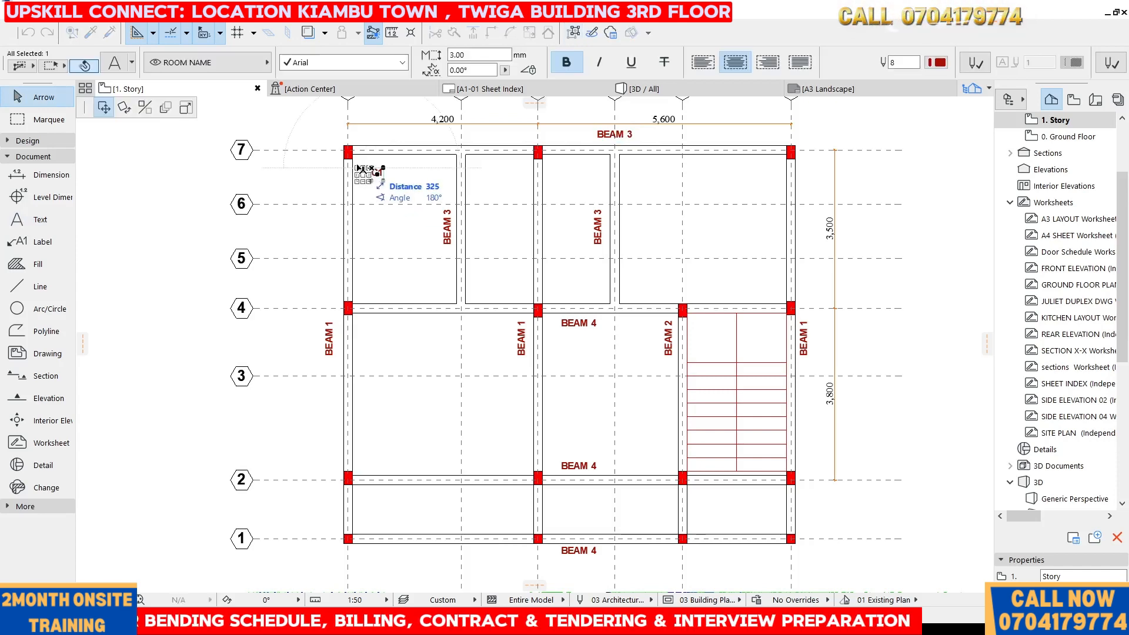
click(365, 167)
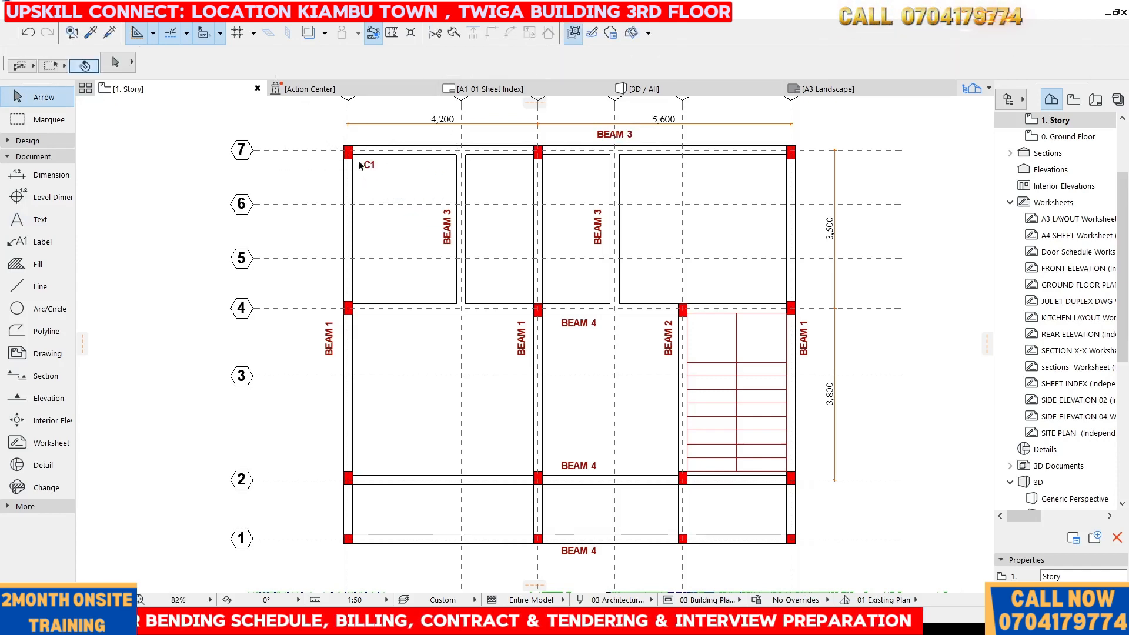
- Copy the C1 label to the column at grids C and 7 with Drag Multiple Copies, using the A-7 column's corner as reference
scroll(362, 156, up, 3)
click(426, 190)
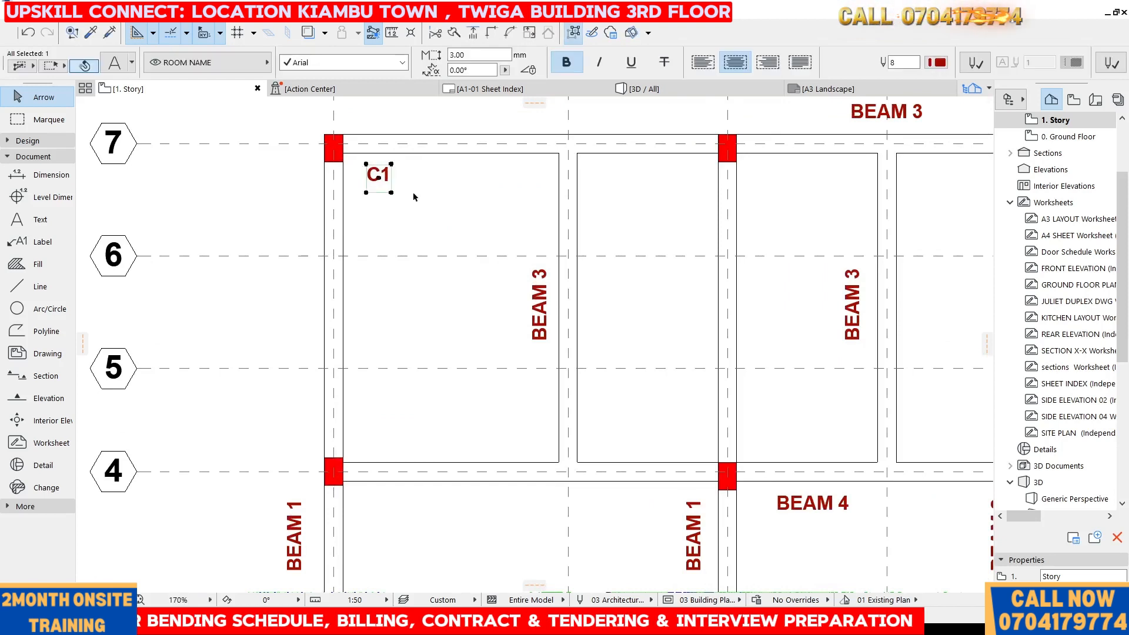
right_click(415, 201)
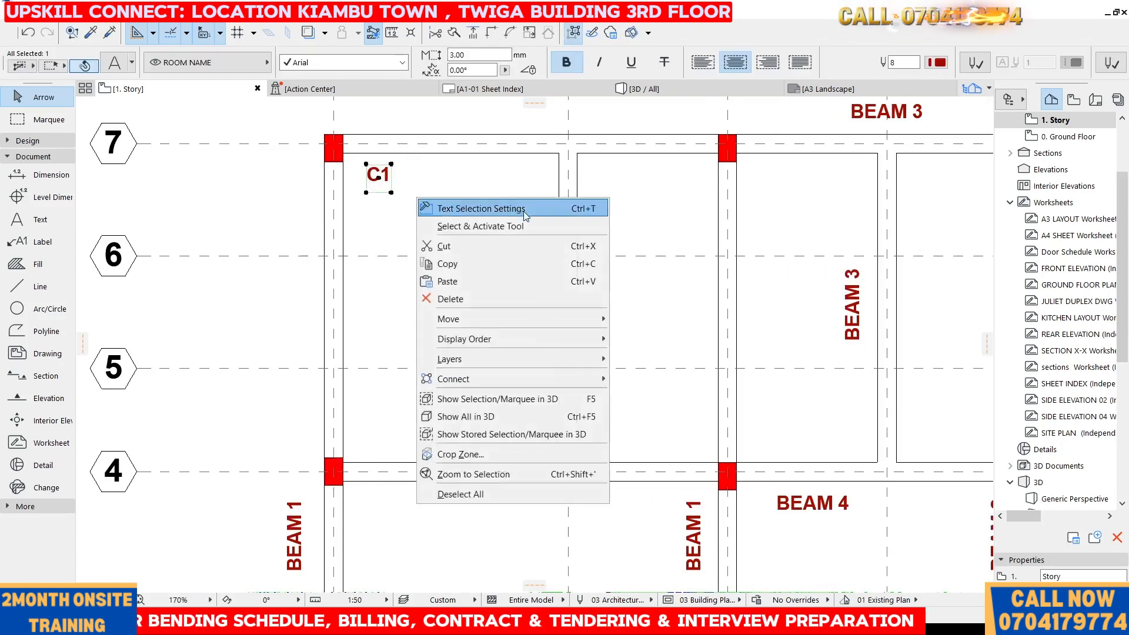
mouse_move(564, 319)
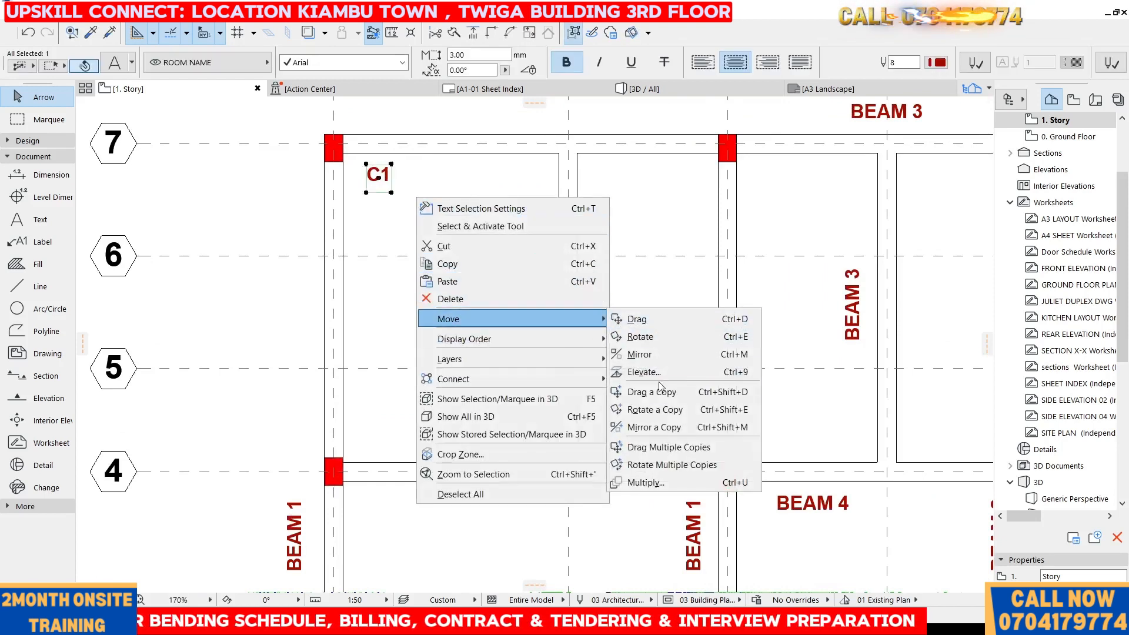
click(643, 447)
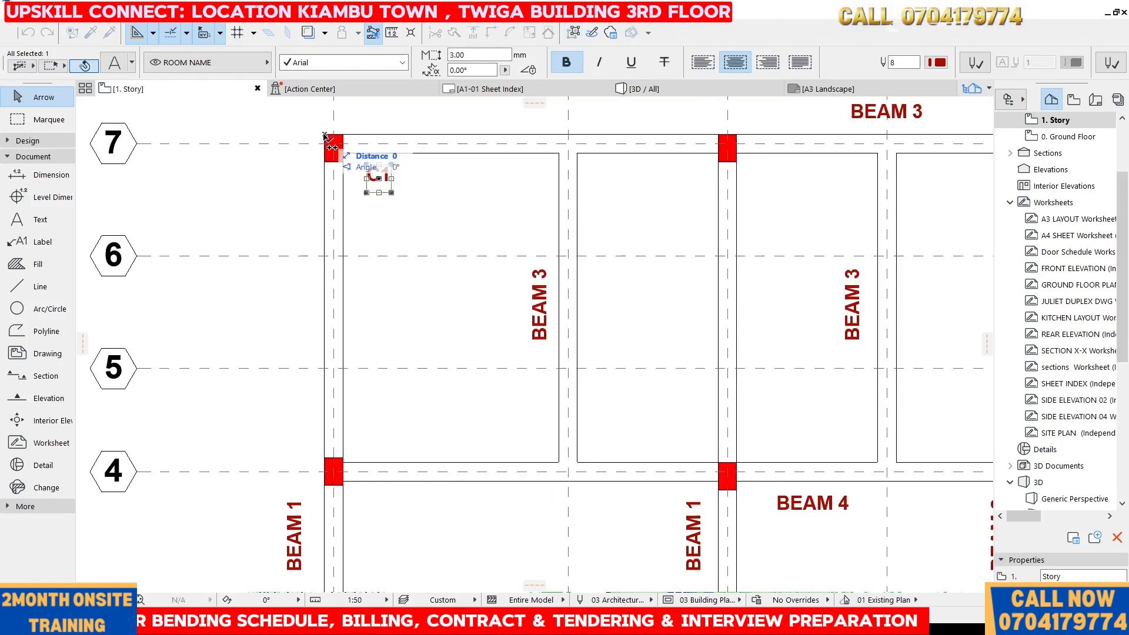
click(718, 135)
scroll(740, 178, down, 3)
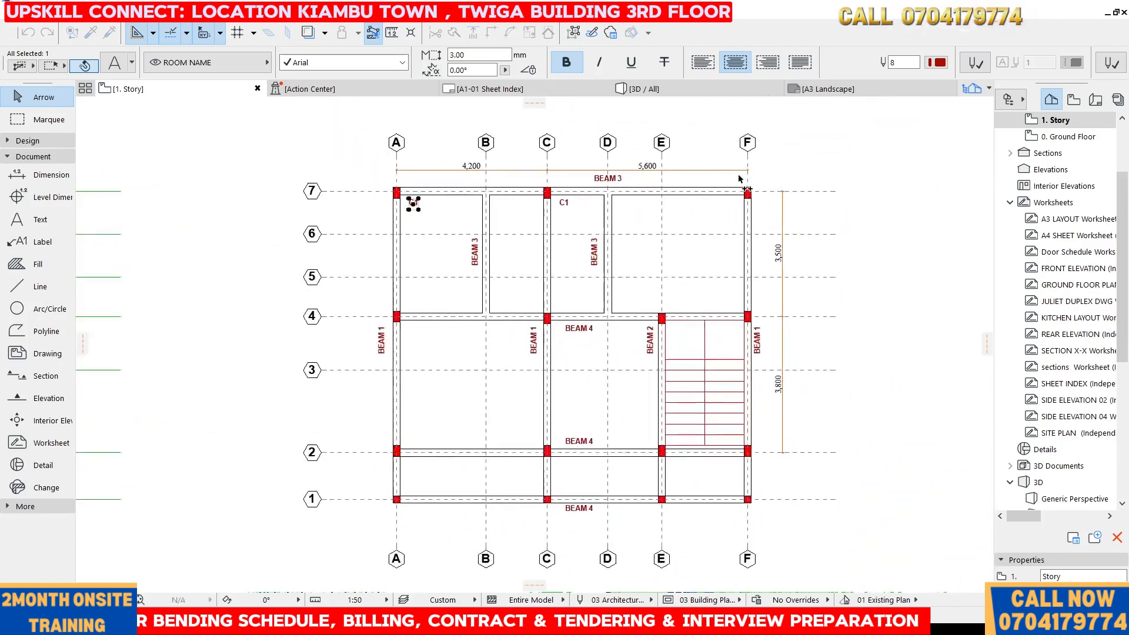
- Place copies of the C1 label beside the grid 4 columns at grids A, C and E
scroll(740, 178, up, 4)
scroll(755, 217, down, 4)
scroll(350, 197, up, 5)
click(298, 276)
click(625, 279)
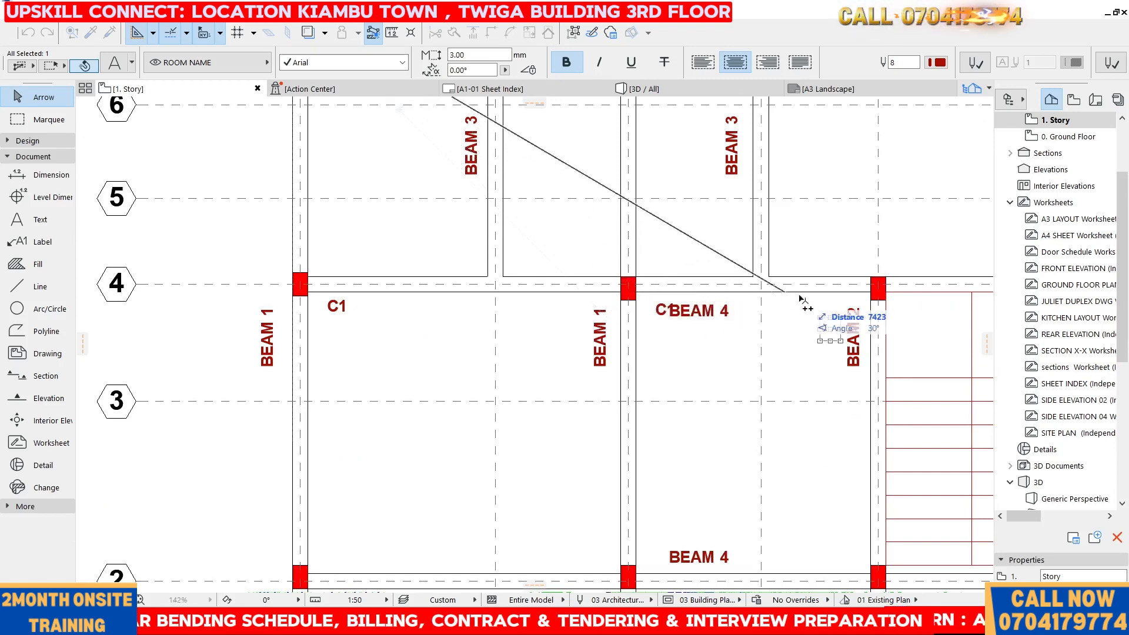
click(874, 283)
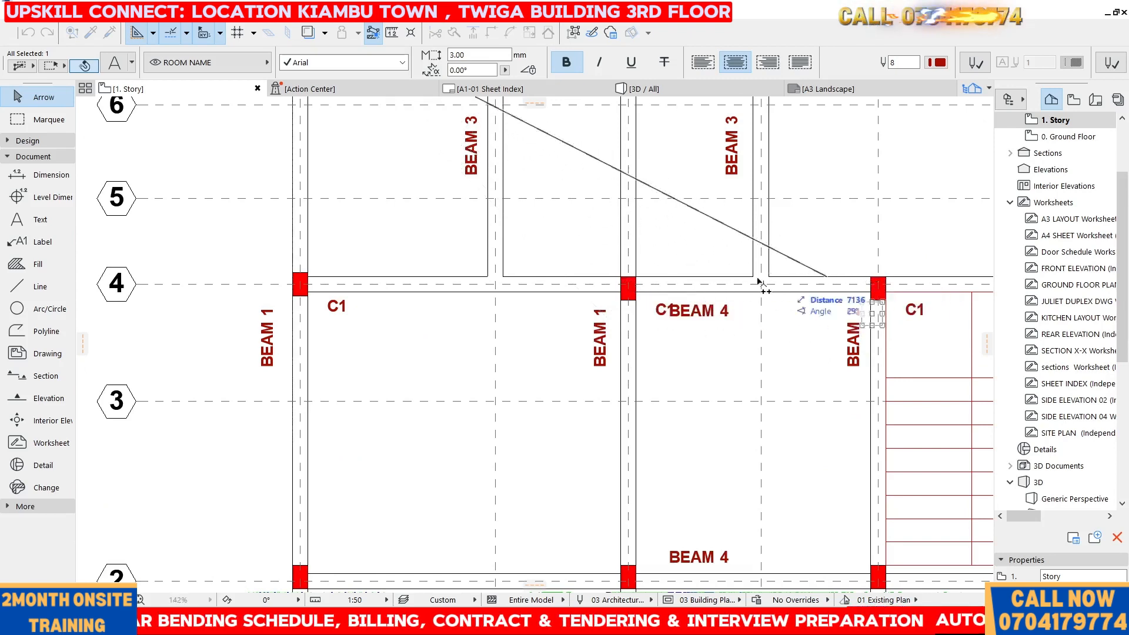
- Place another copy of the C1 label beside the column at grids A and 2, and end the multiple copying
scroll(814, 282, down, 4)
scroll(479, 189, up, 5)
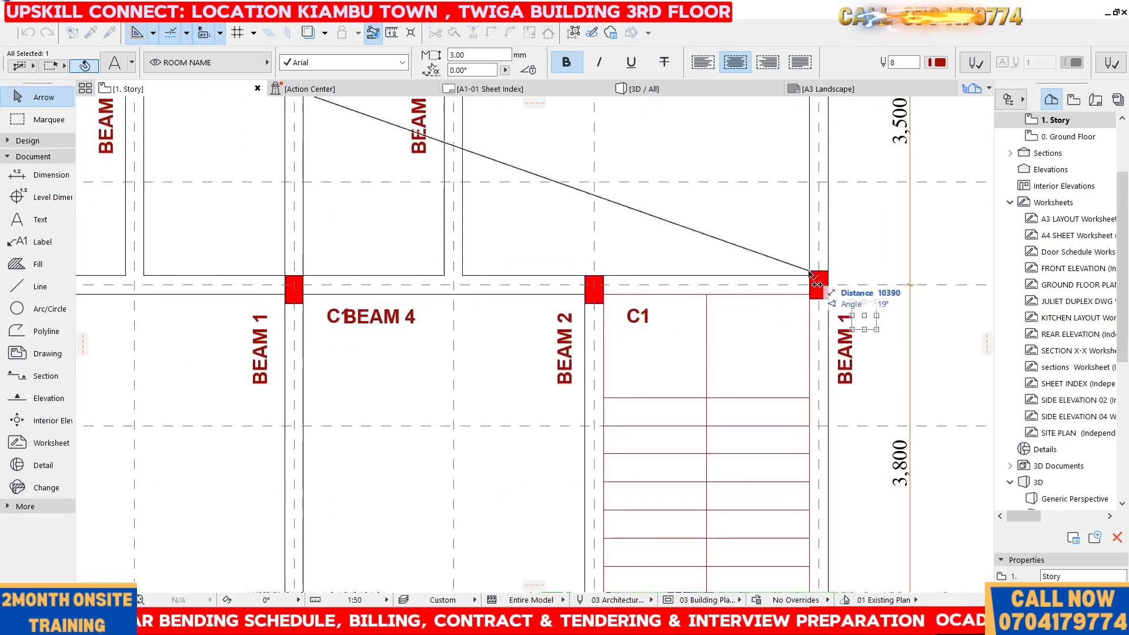
scroll(812, 272, down, 5)
scroll(503, 257, up, 6)
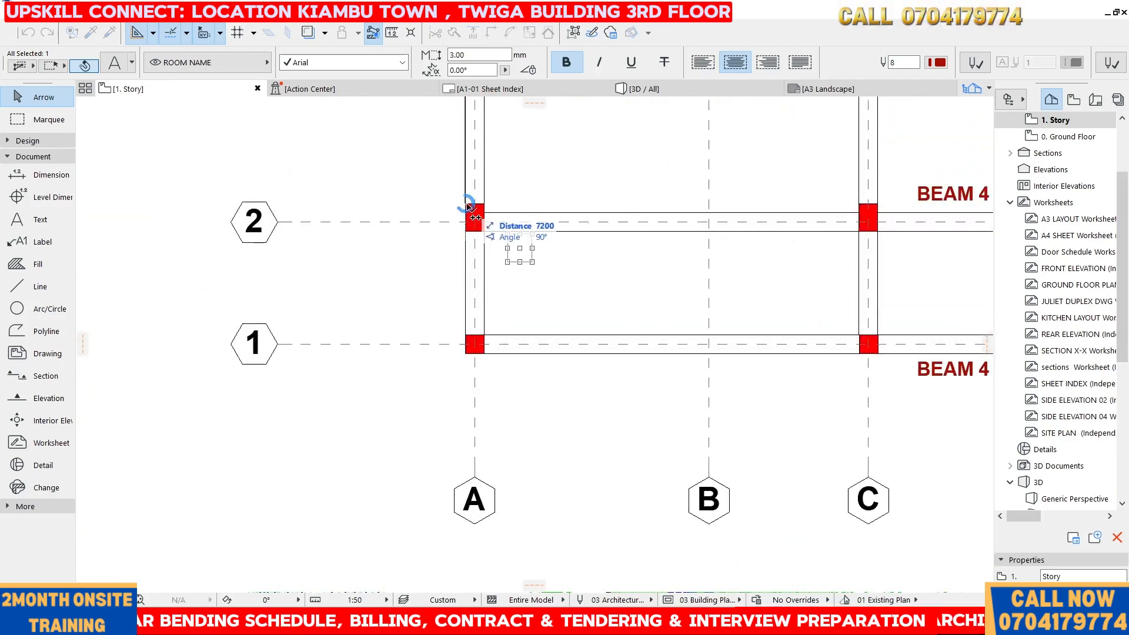
click(475, 218)
scroll(475, 218, down, 5)
scroll(501, 251, up, 7)
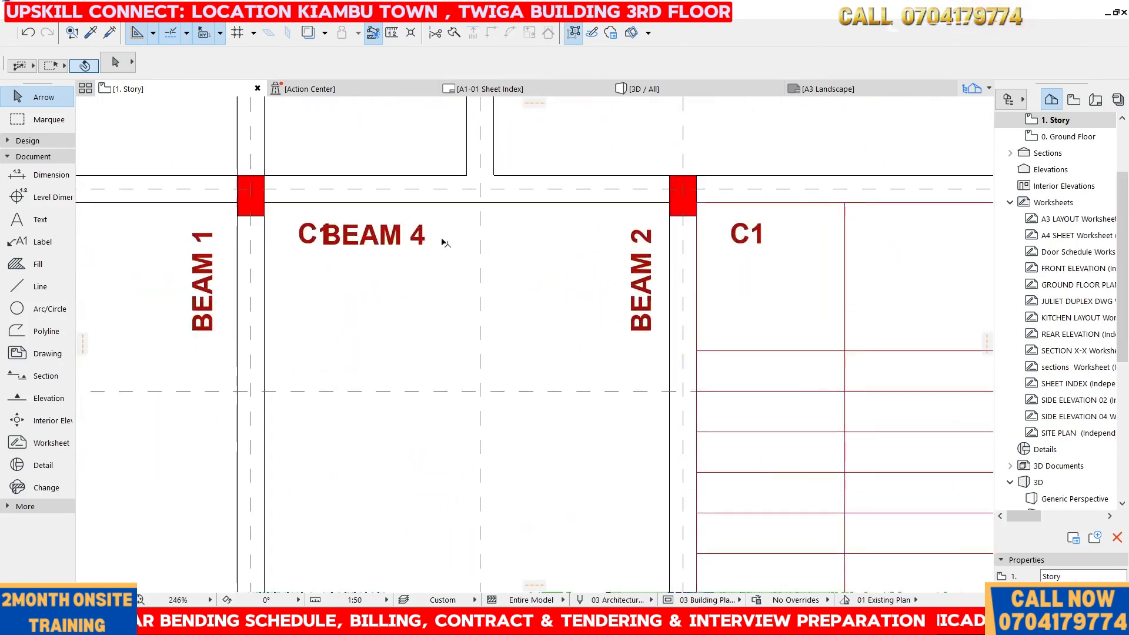
- Move the BEAM 4 label on grid 4 away from the overlapping C1 label to the bay between grids A and C
click(298, 234)
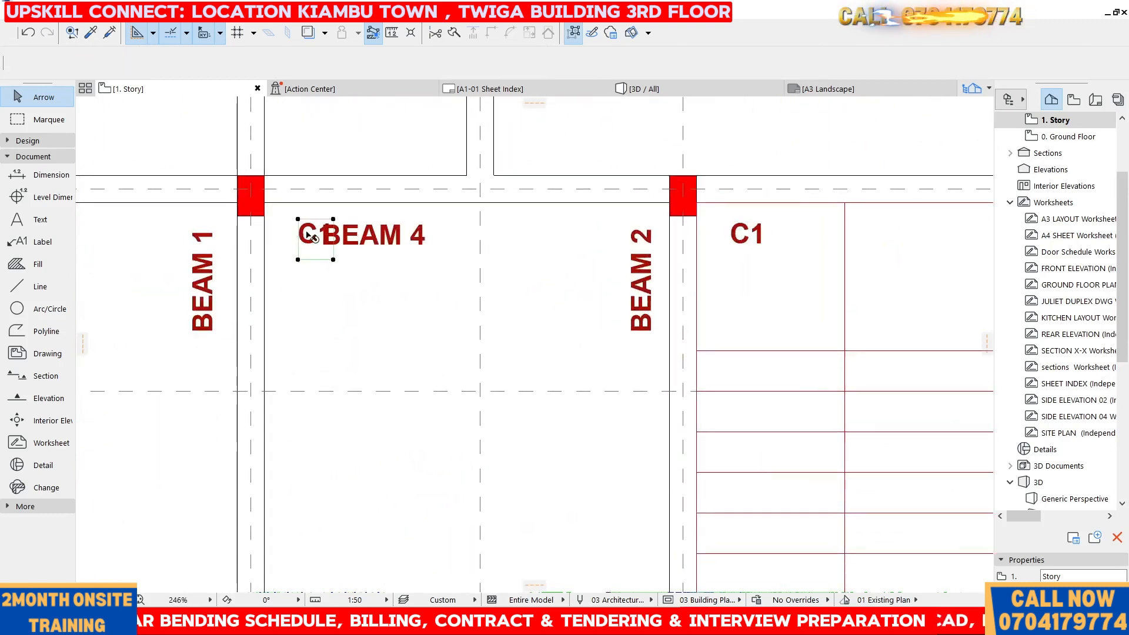
click(376, 240)
scroll(585, 233, down, 4)
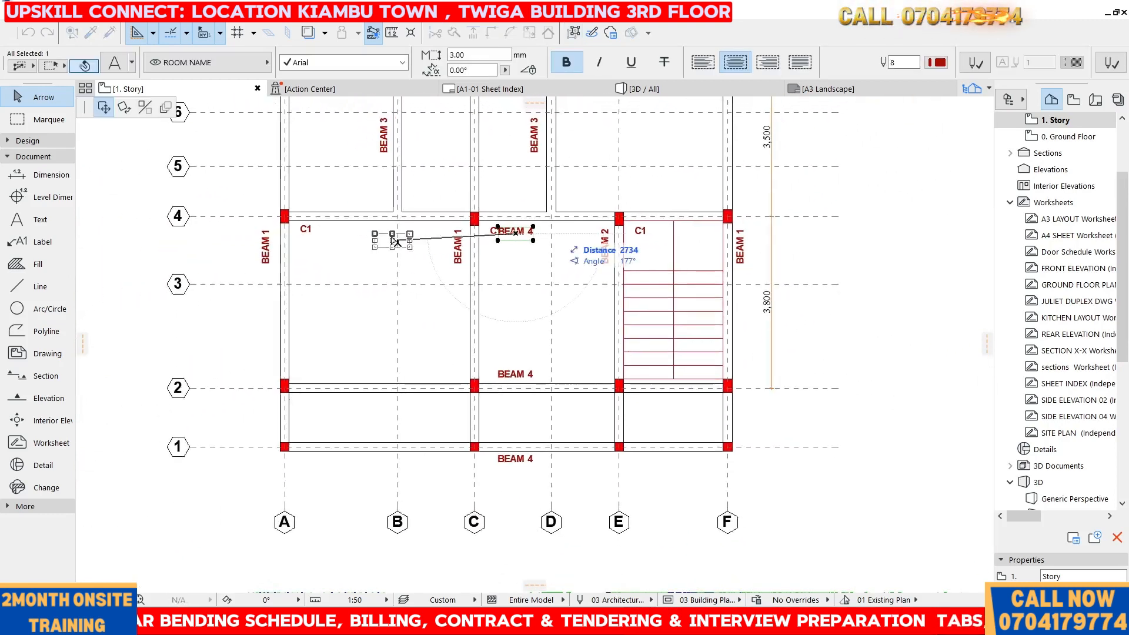
click(397, 233)
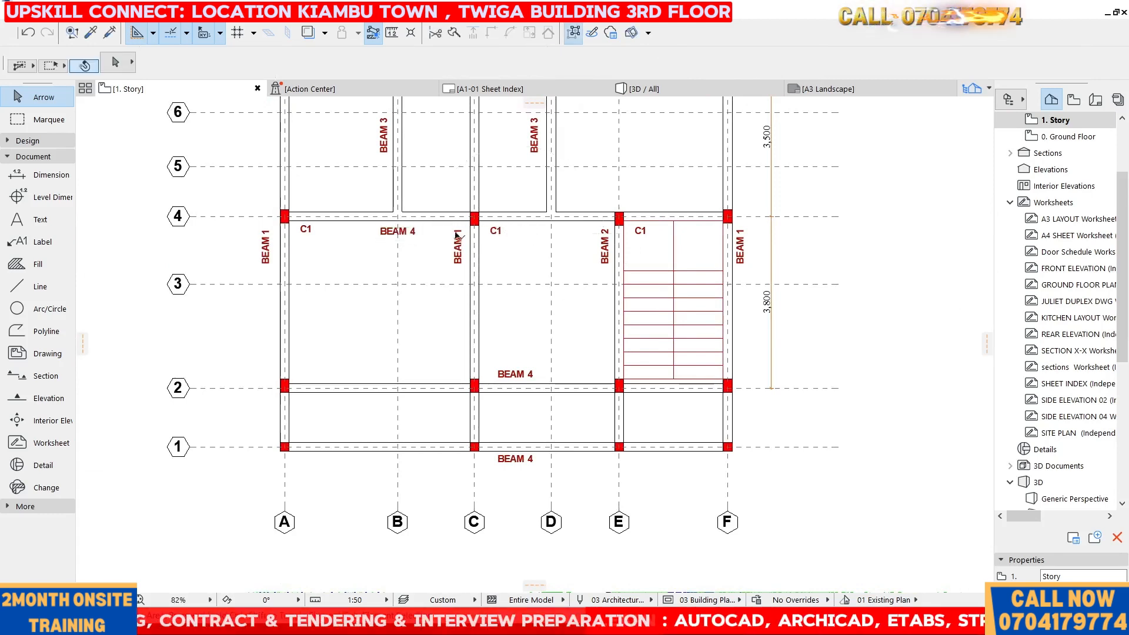
- Move the C1 label closer to the column at grids C and 4
scroll(457, 228, up, 4)
click(556, 238)
click(579, 239)
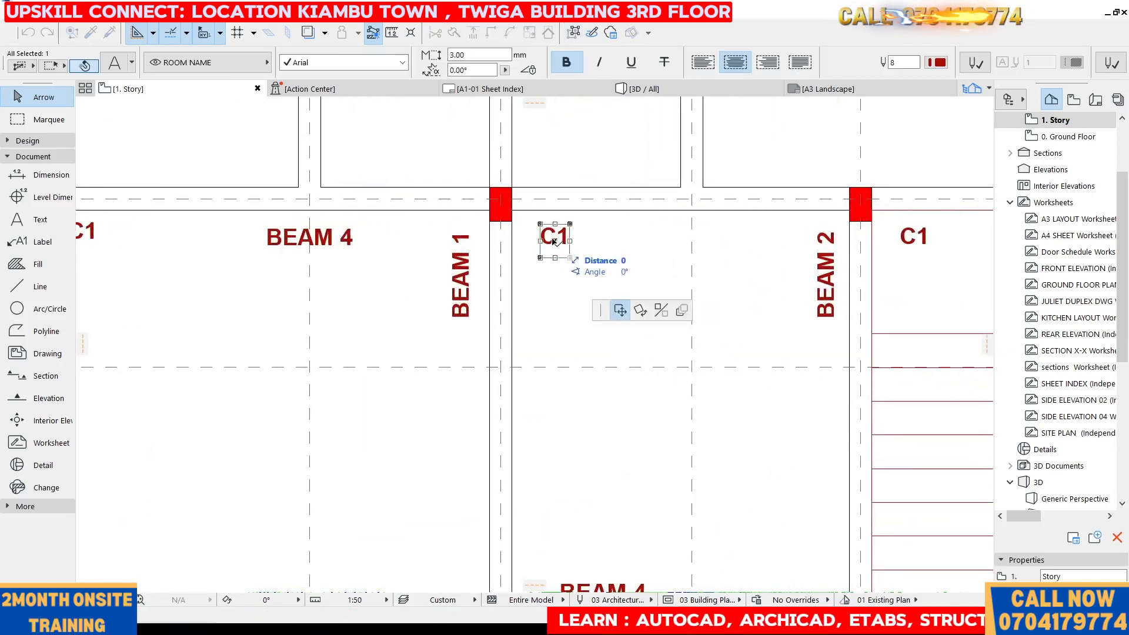
click(561, 235)
scroll(561, 235, down, 4)
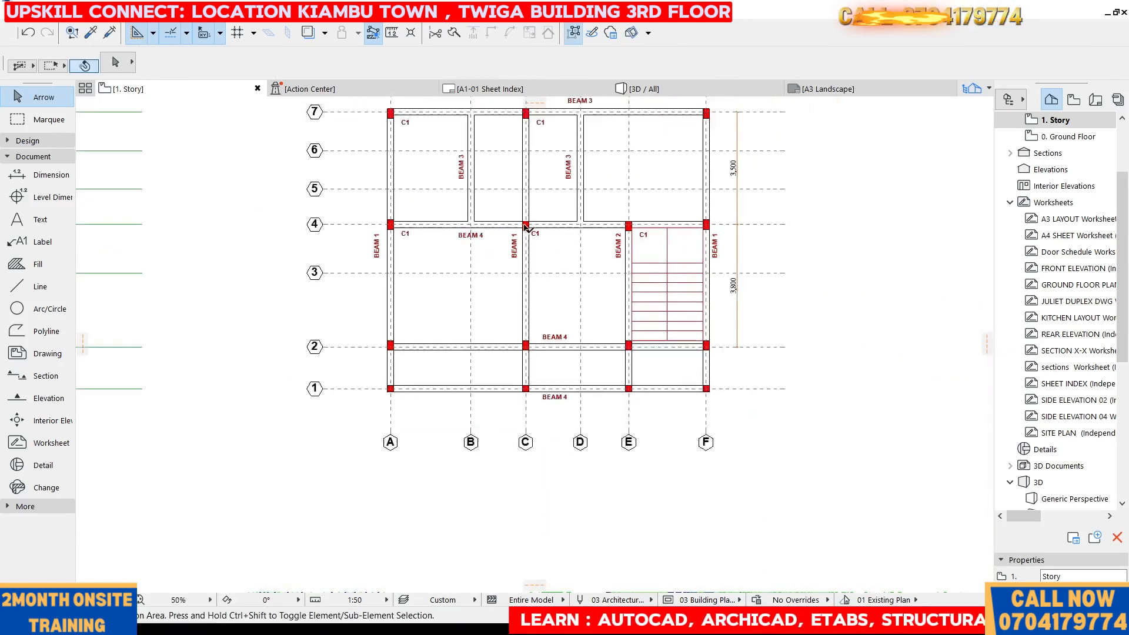
- Copy the C-4 column's C1 label with Drag Multiple Copies from its lower corner to the grid 2 columns at grids A and C
click(614, 117)
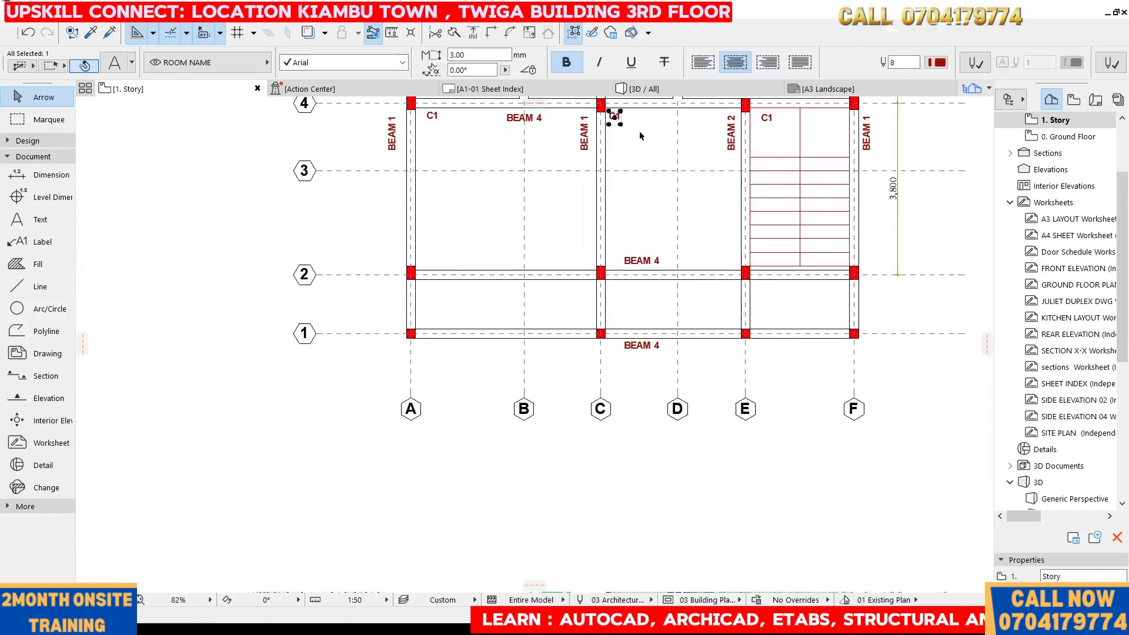
right_click(614, 117)
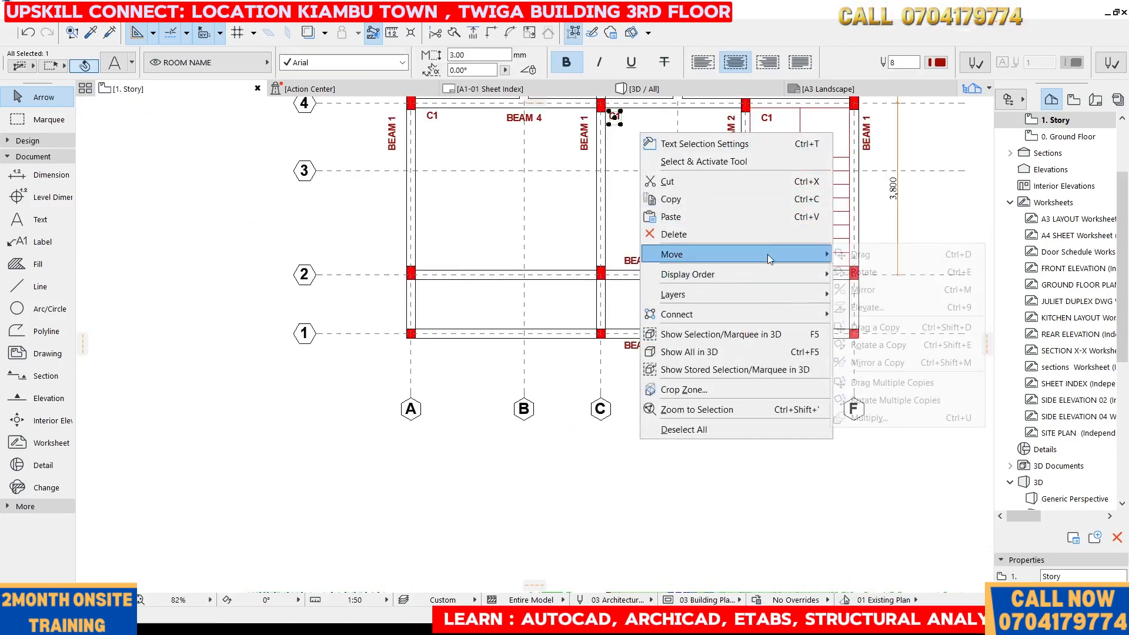
mouse_move(763, 255)
click(882, 382)
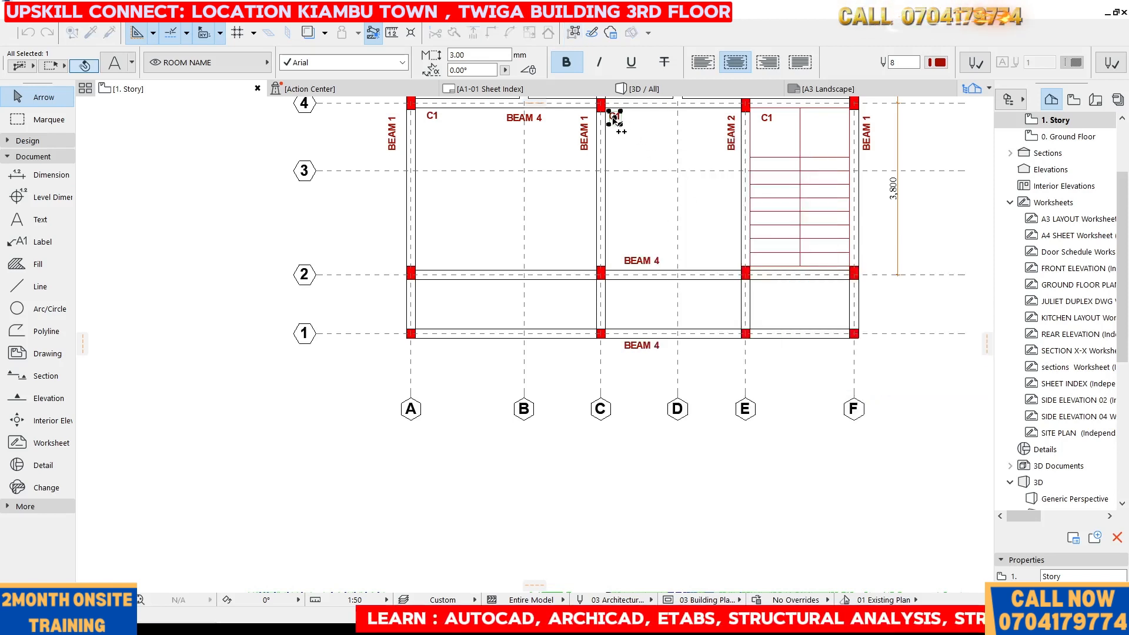
click(609, 125)
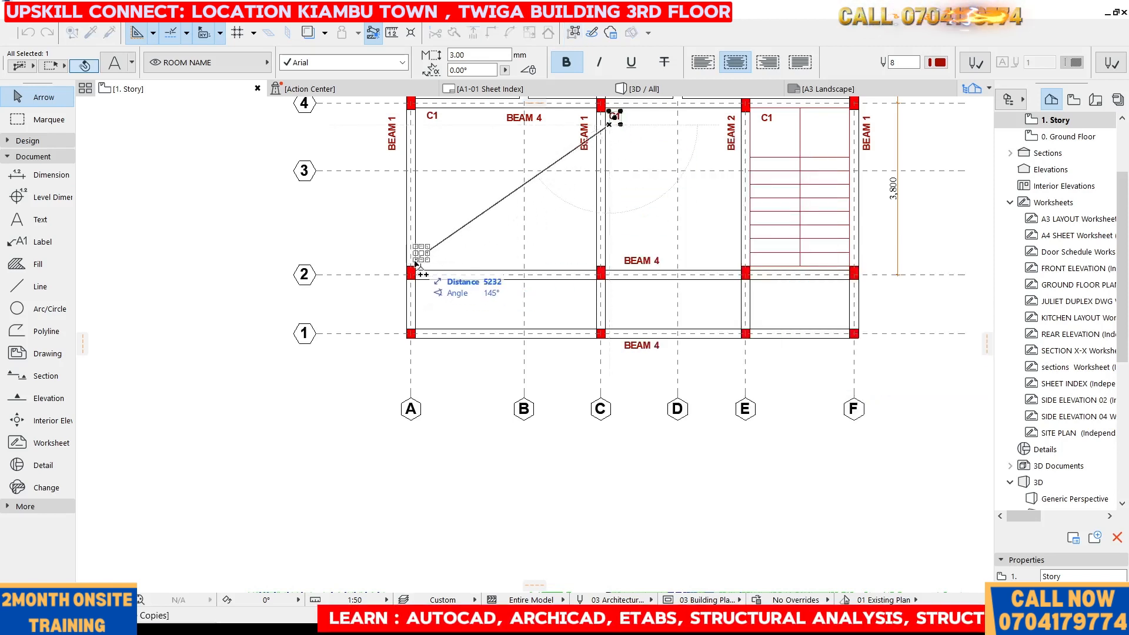
scroll(428, 234, up, 5)
scroll(436, 250, down, 5)
scroll(638, 269, up, 6)
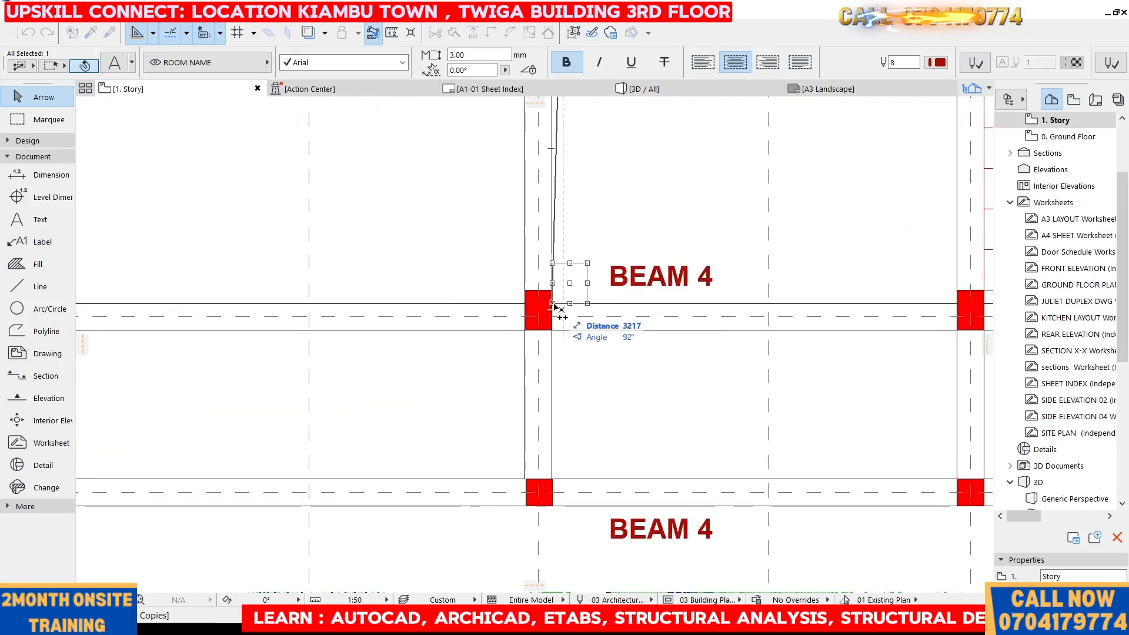
click(559, 303)
- Place further C1 label copies beside the grid 2 columns at grids E and F and the column at grids F and 4
scroll(352, 269, down, 5)
click(426, 143)
scroll(613, 282, up, 5)
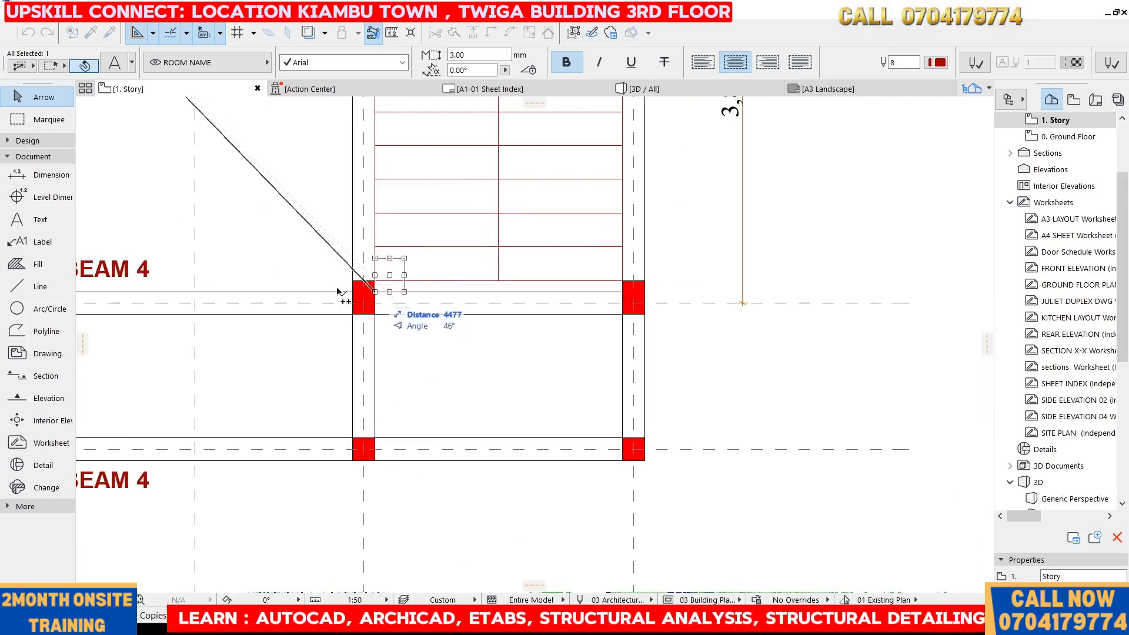
click(310, 293)
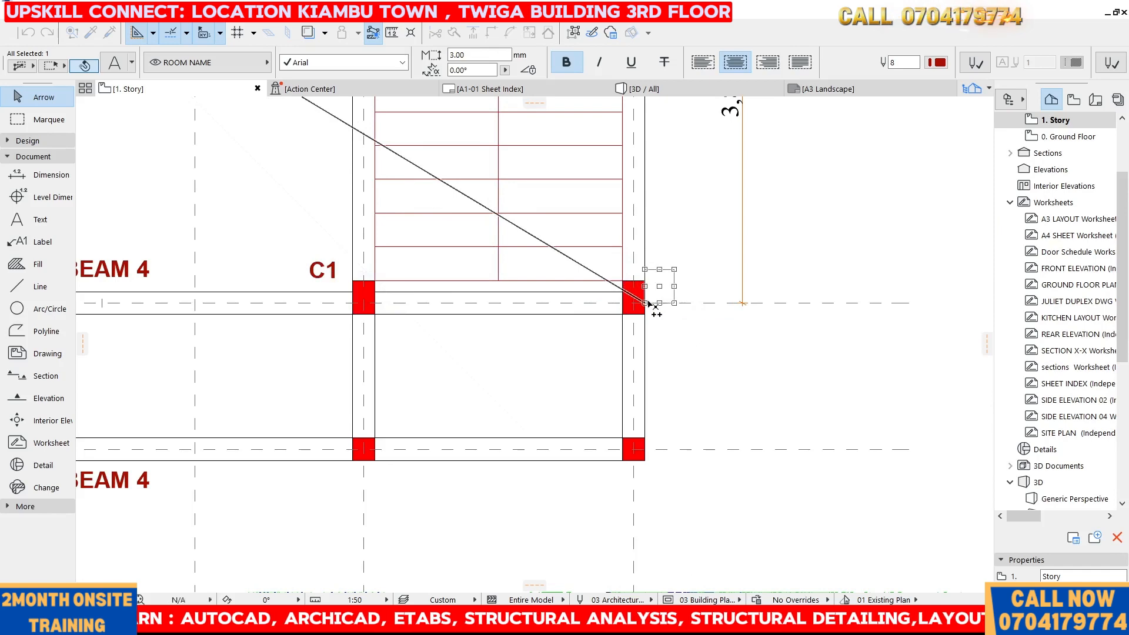
scroll(647, 303, down, 10)
scroll(416, 209, up, 5)
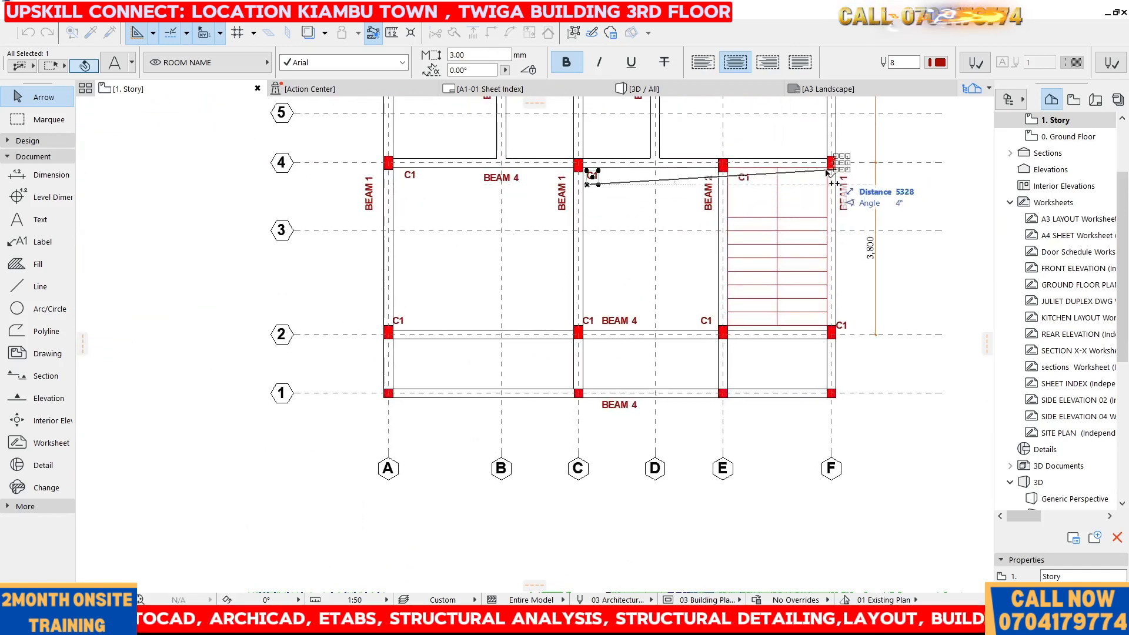
click(835, 166)
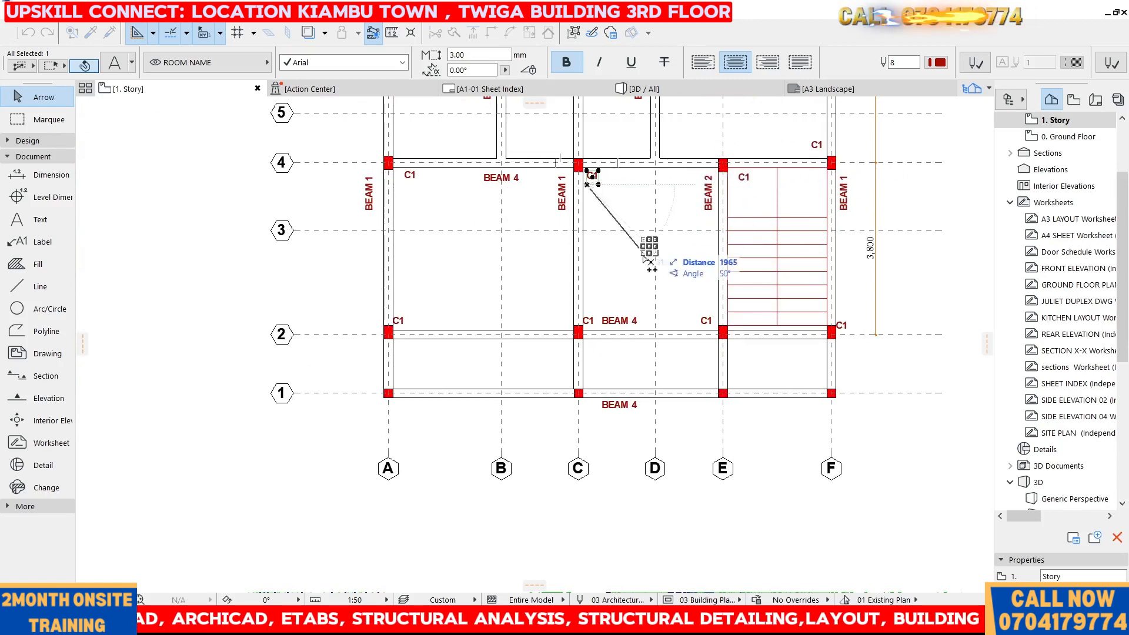
- Place C1 label copies beside the grid 1 columns at grids A, C, E and F, and end the multiple copying
scroll(605, 240, down, 4)
scroll(590, 260, up, 3)
scroll(554, 287, down, 5)
scroll(554, 287, up, 6)
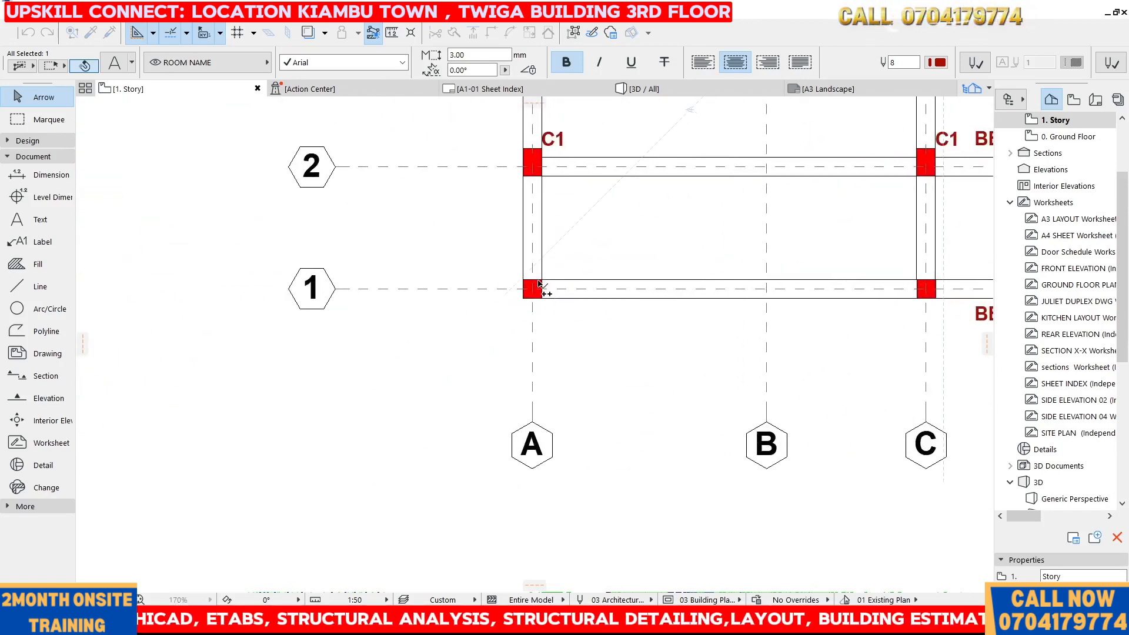
click(542, 280)
scroll(542, 280, down, 4)
scroll(783, 269, up, 3)
click(726, 287)
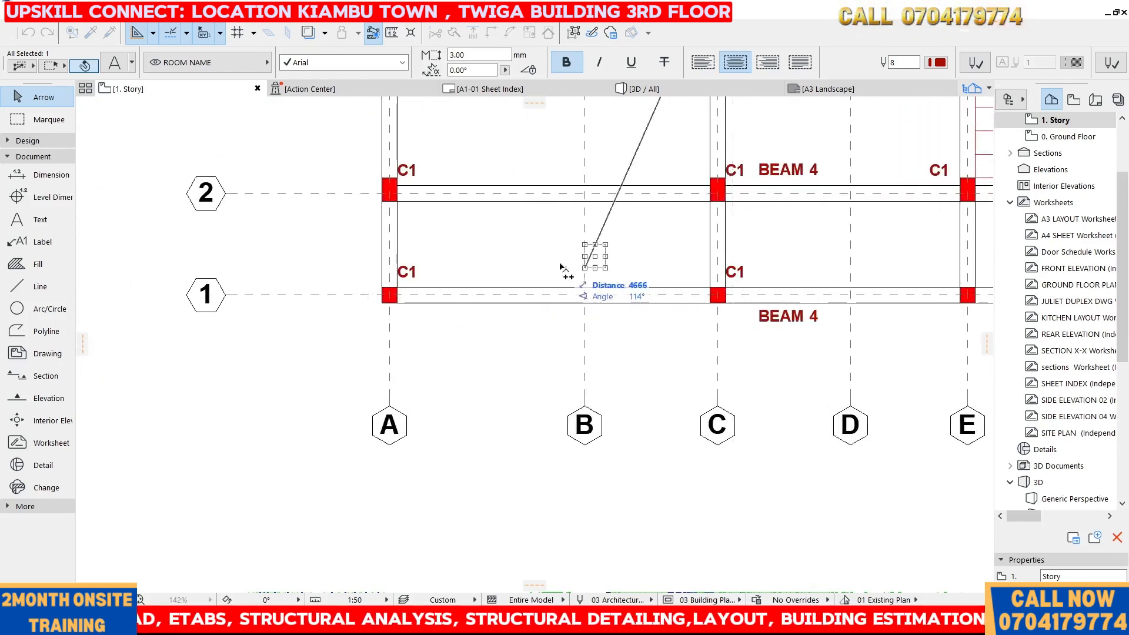
scroll(603, 274, down, 4)
scroll(731, 282, up, 3)
click(717, 281)
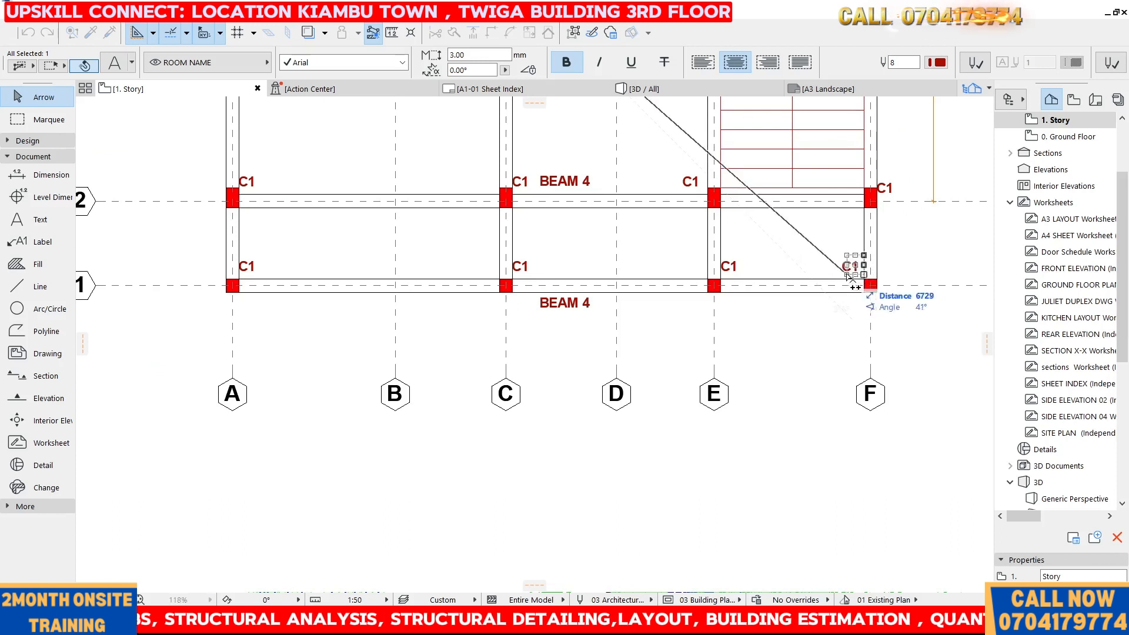
click(848, 277)
click(295, 267)
- Change the labels of the grid 1 columns at grids A and C to C2
double_click(255, 269)
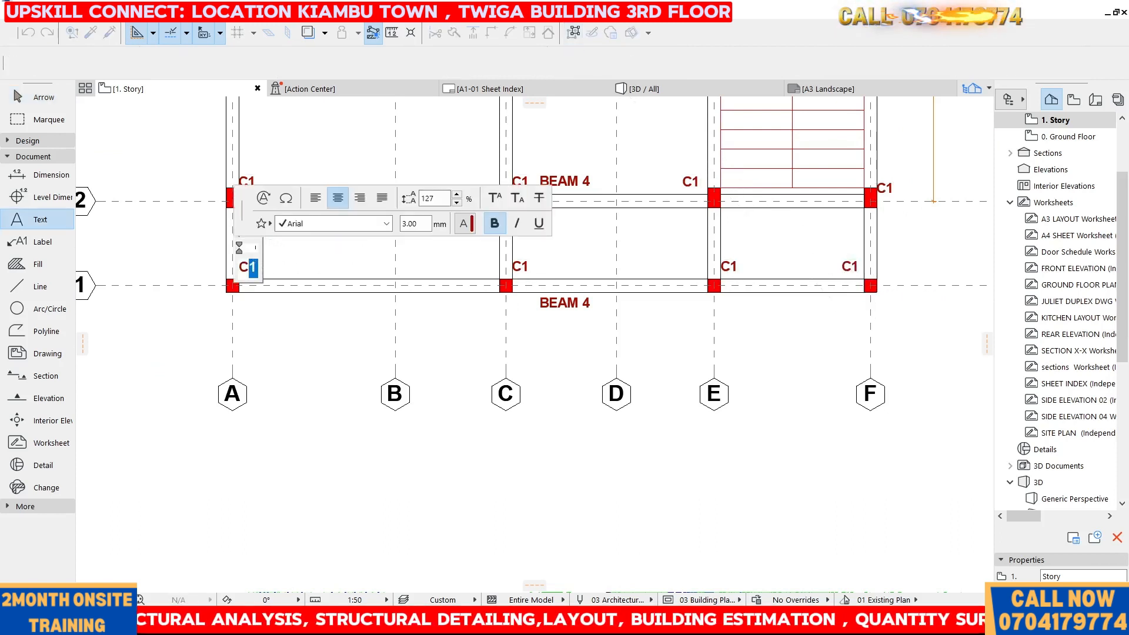
click(361, 364)
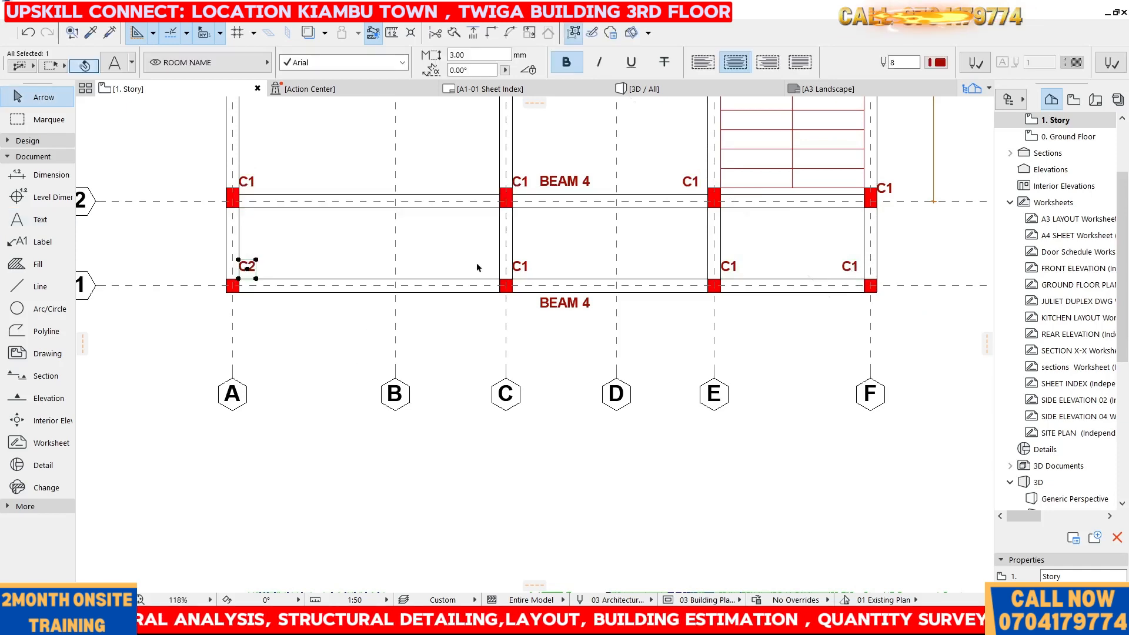
scroll(479, 265, up, 4)
double_click(574, 259)
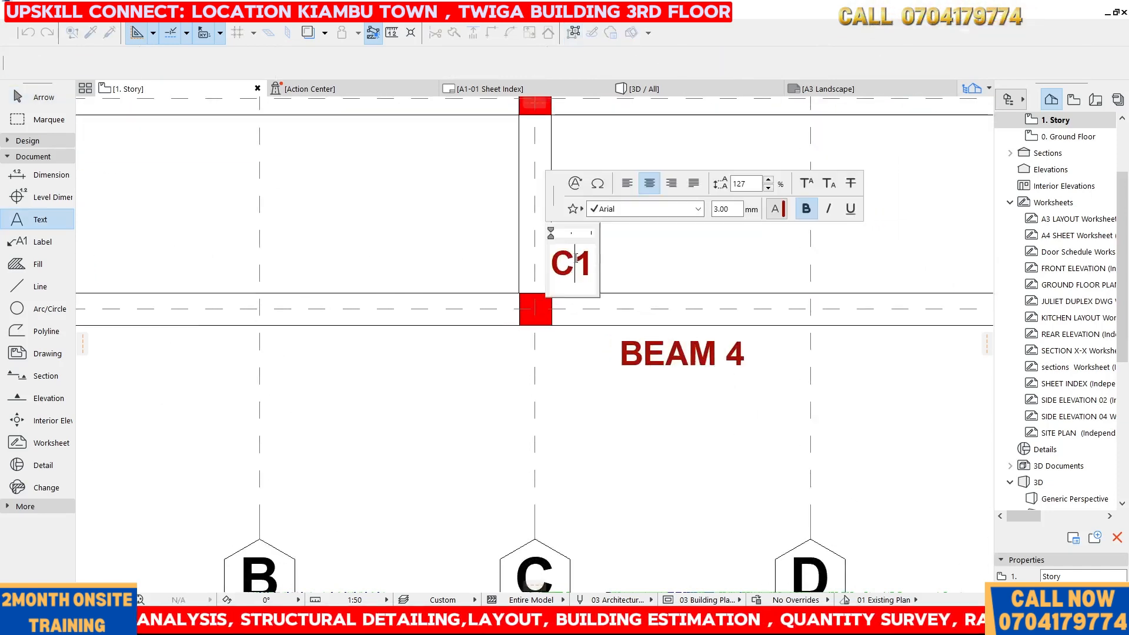
text(2)
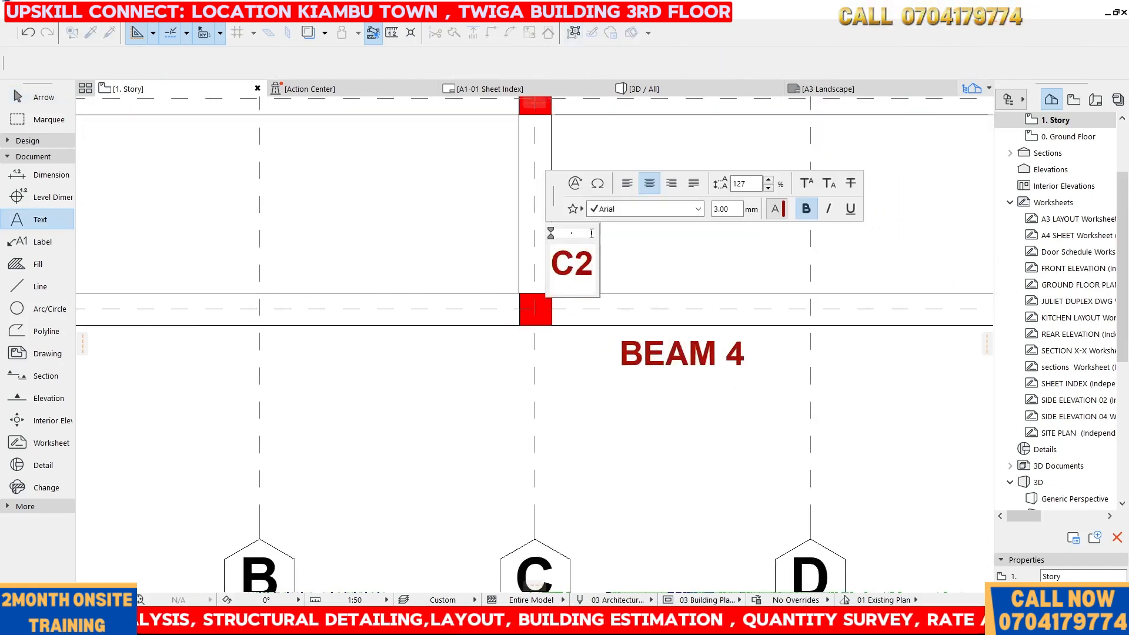
click(653, 267)
- Change the labels of the grid 1 columns at grids E and F to C2, and clear the selection
scroll(380, 276, down, 5)
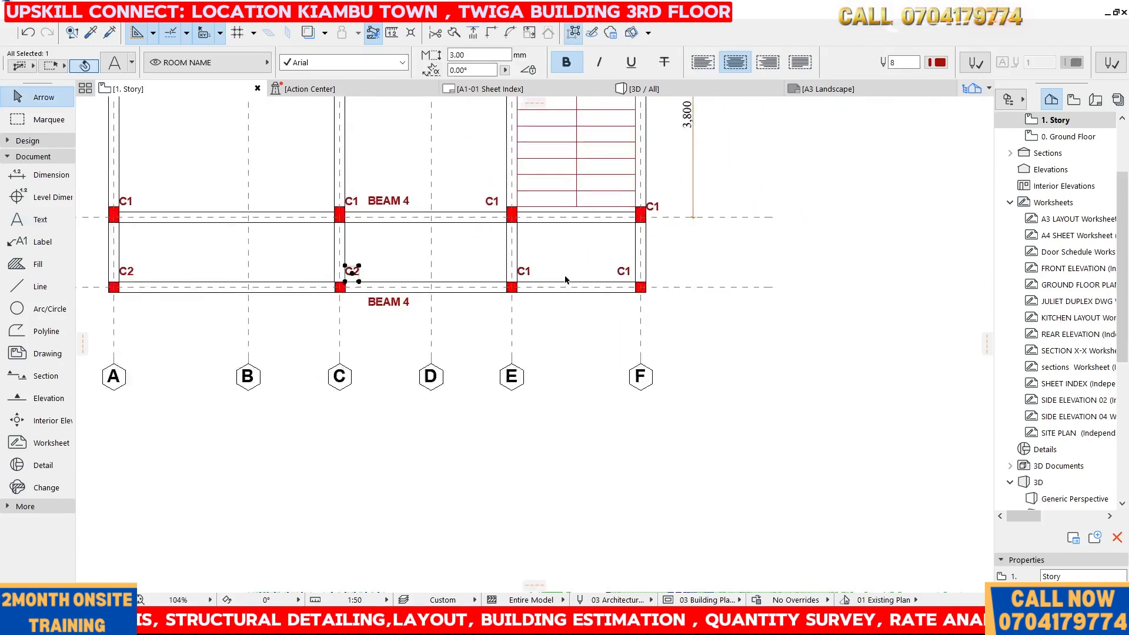
scroll(509, 282, up, 4)
double_click(517, 263)
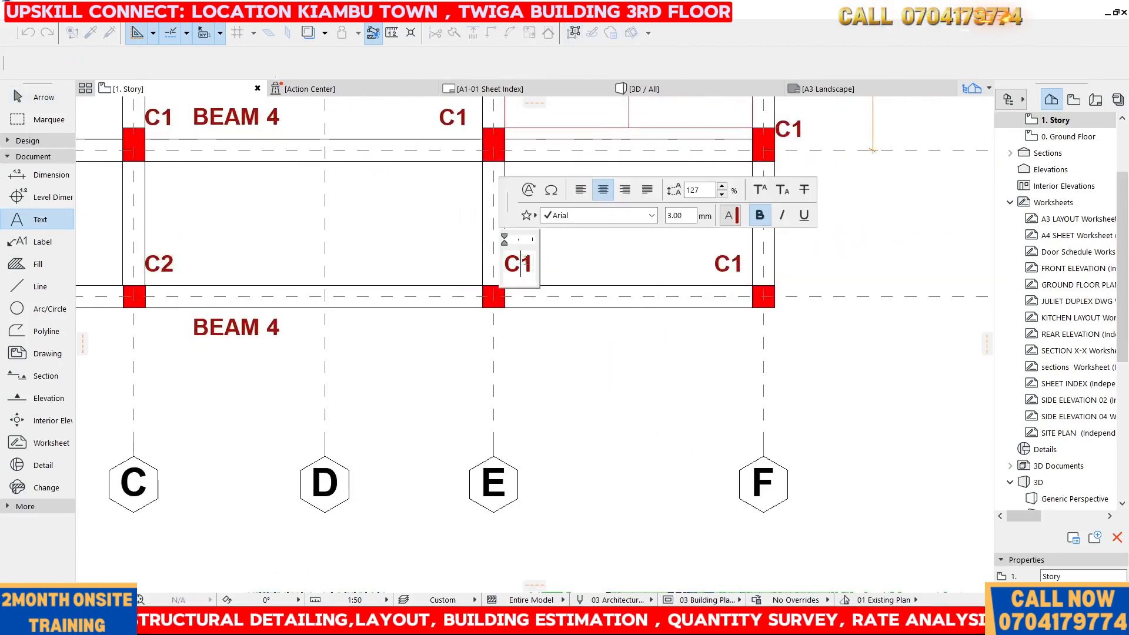
click(731, 259)
double_click(730, 262)
drag(731, 263, 743, 262)
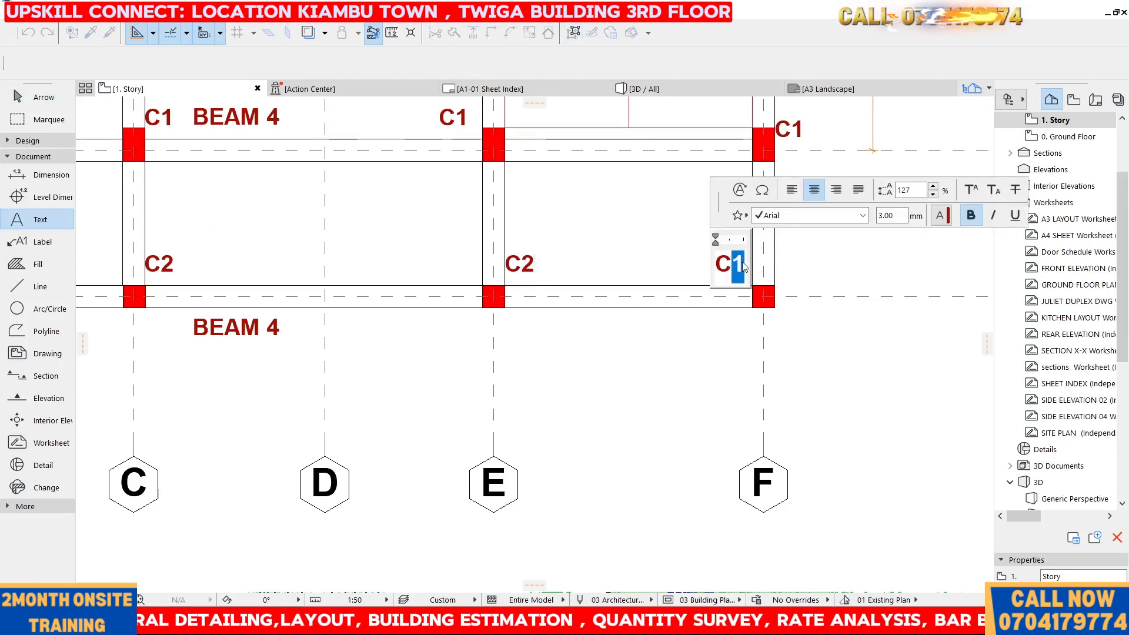
text(2)
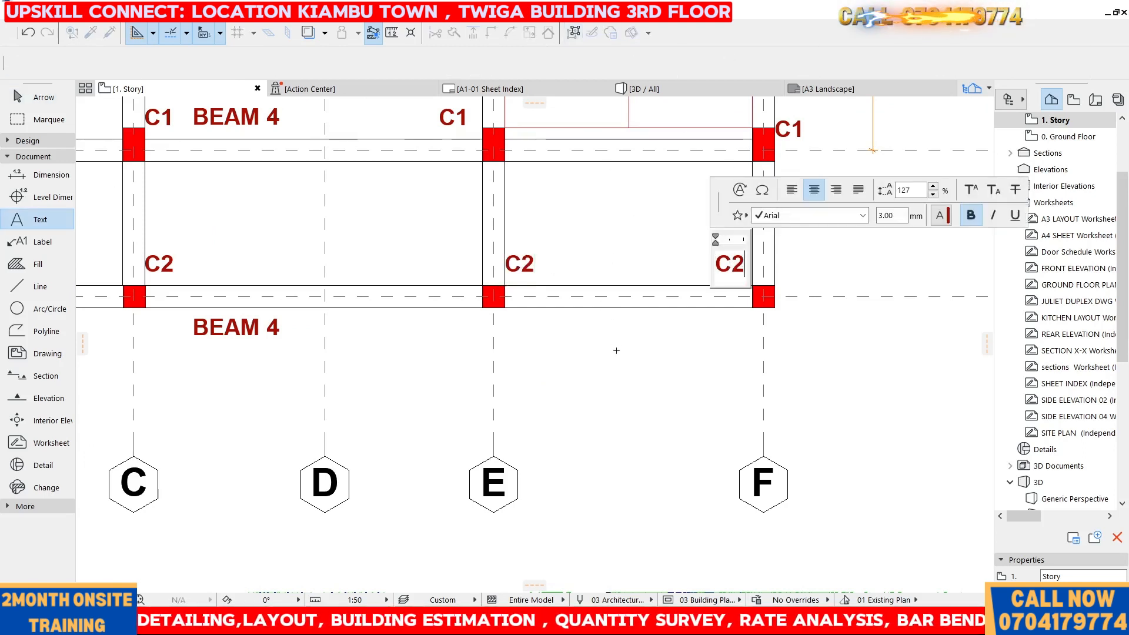
click(617, 347)
scroll(624, 363, down, 6)
click(750, 221)
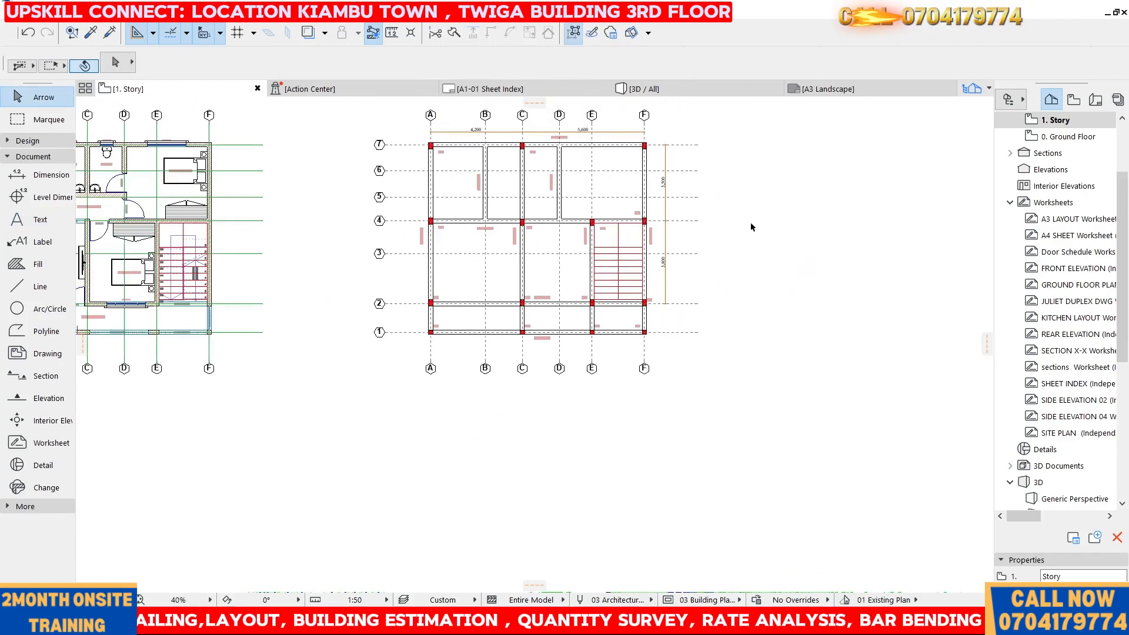
- Add the title text "BEAM COLUMN LAYOUT" below the structural plan's grid bubbles, near grids B to C
scroll(448, 199, down, 1)
scroll(511, 220, up, 2)
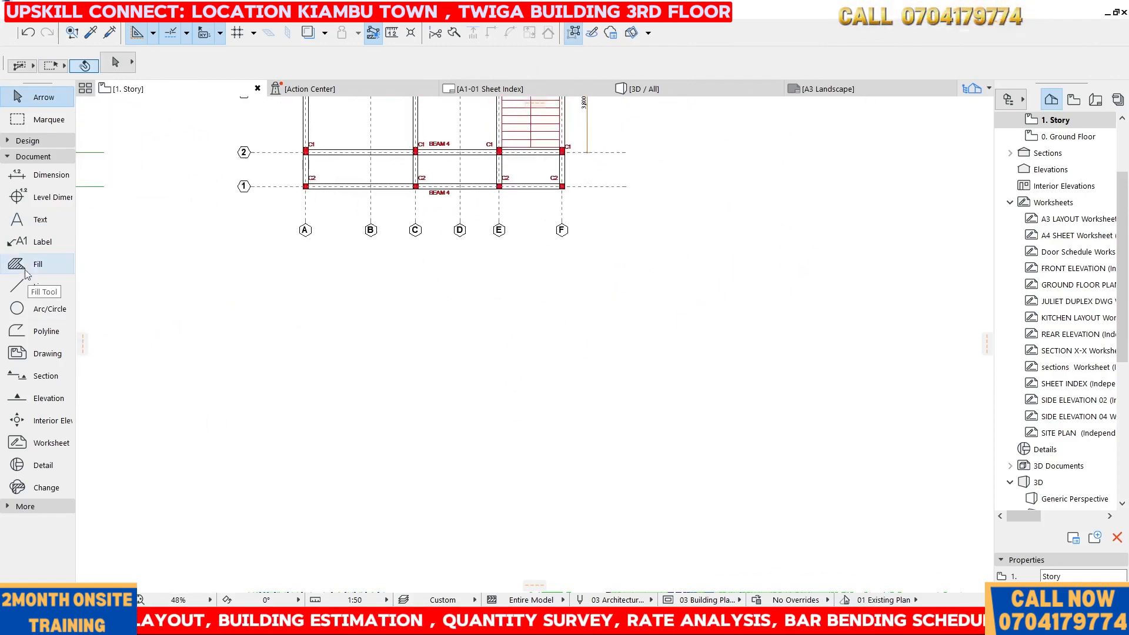
click(39, 219)
click(375, 270)
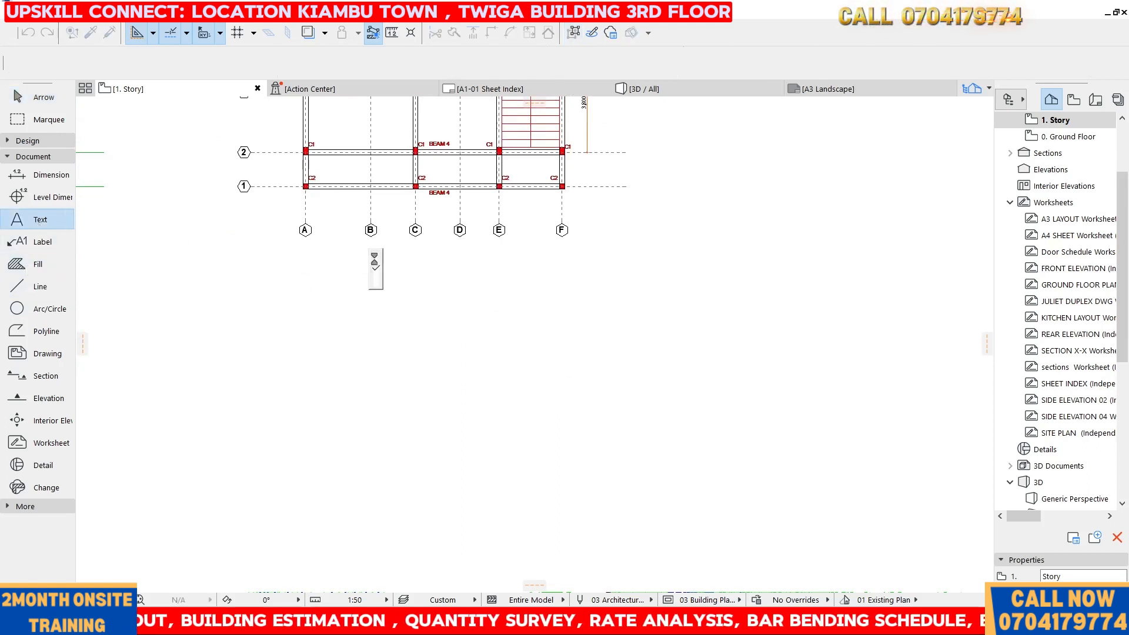
text(BEA)
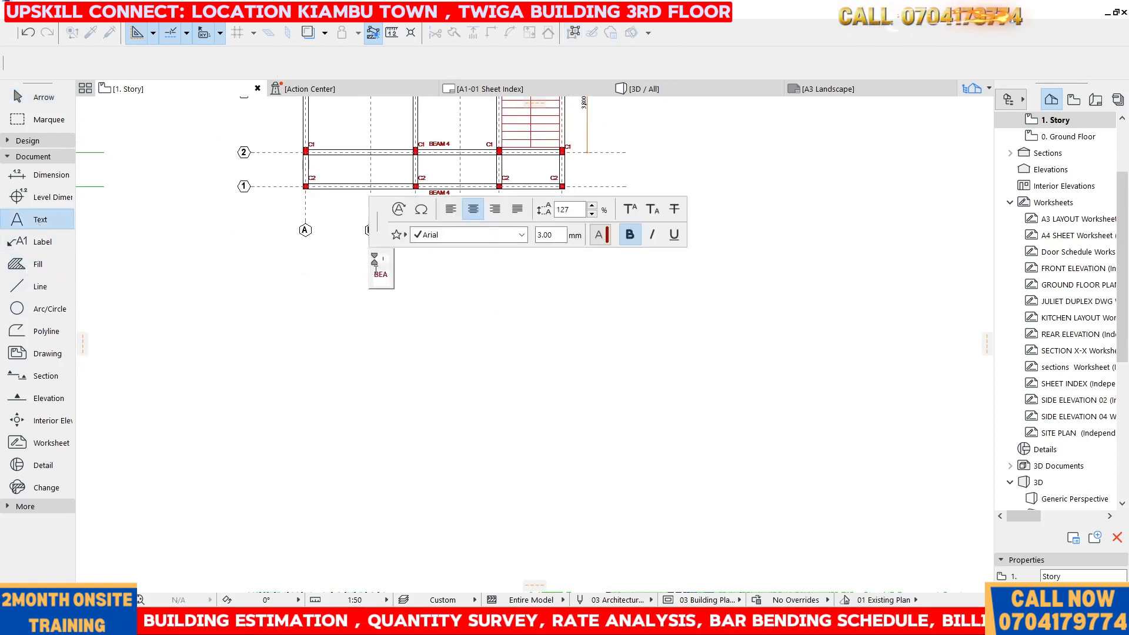
text(M COLU)
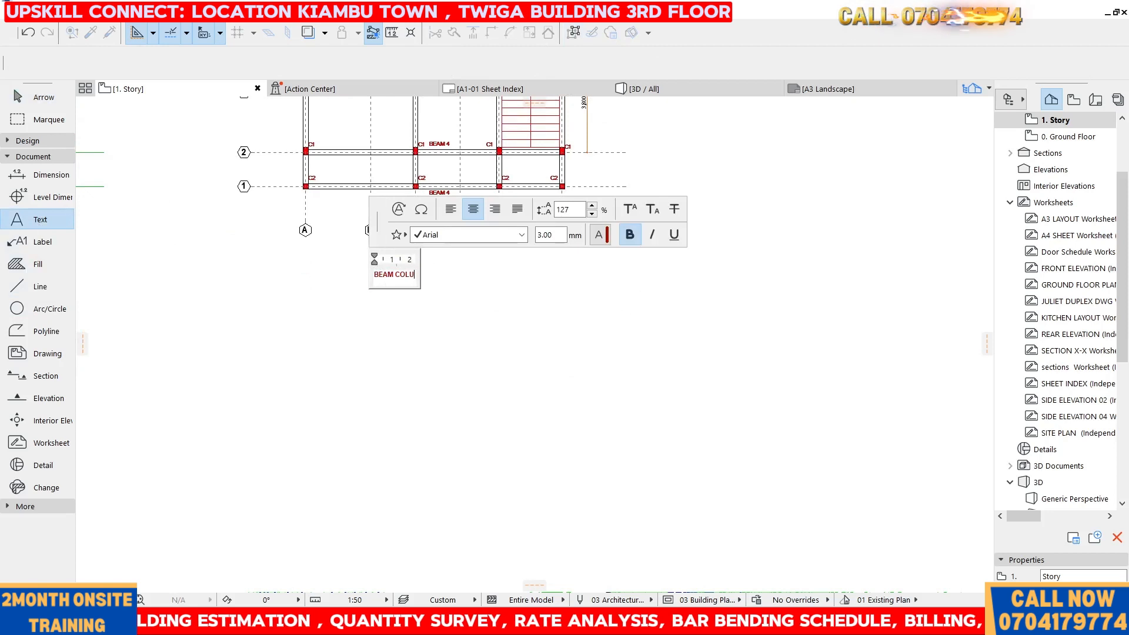
text(MN LAYOUT)
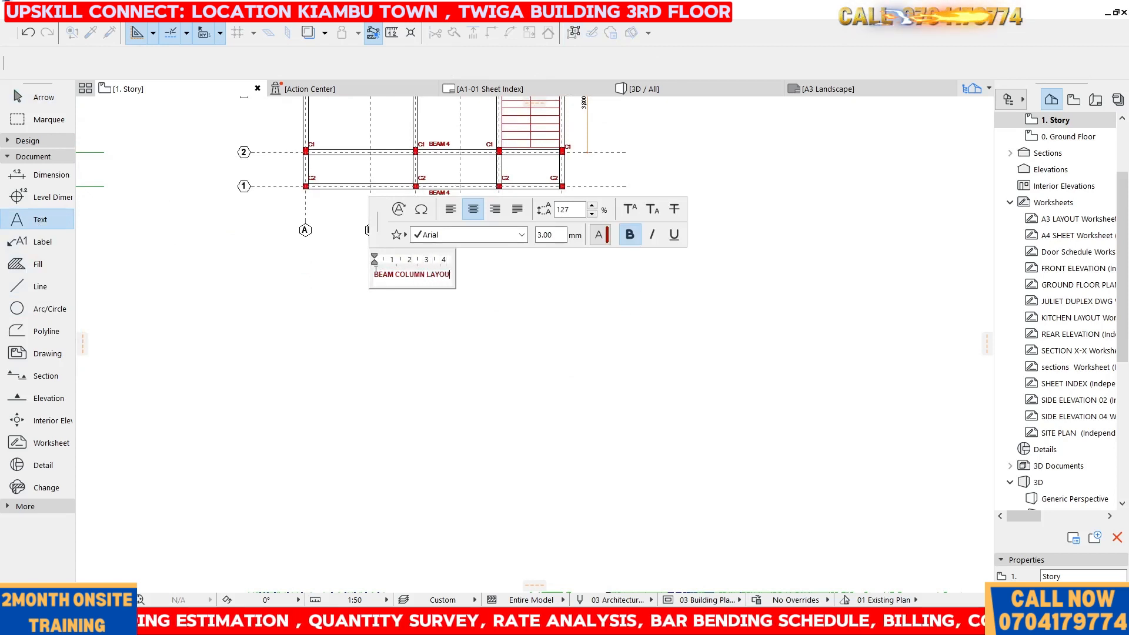
click(524, 344)
key(Escape)
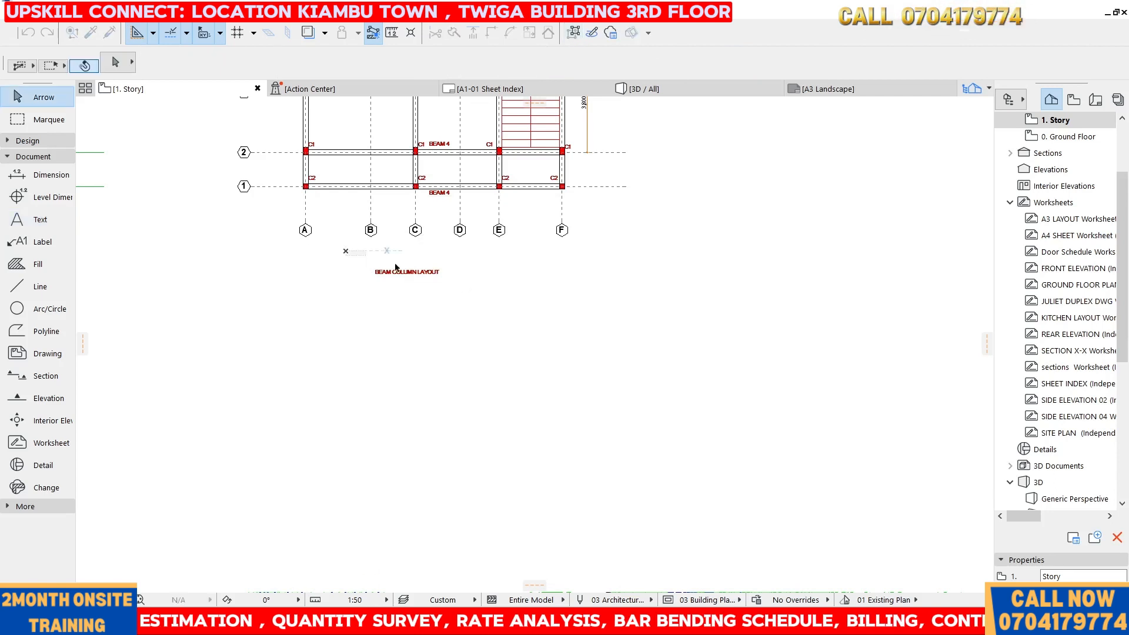